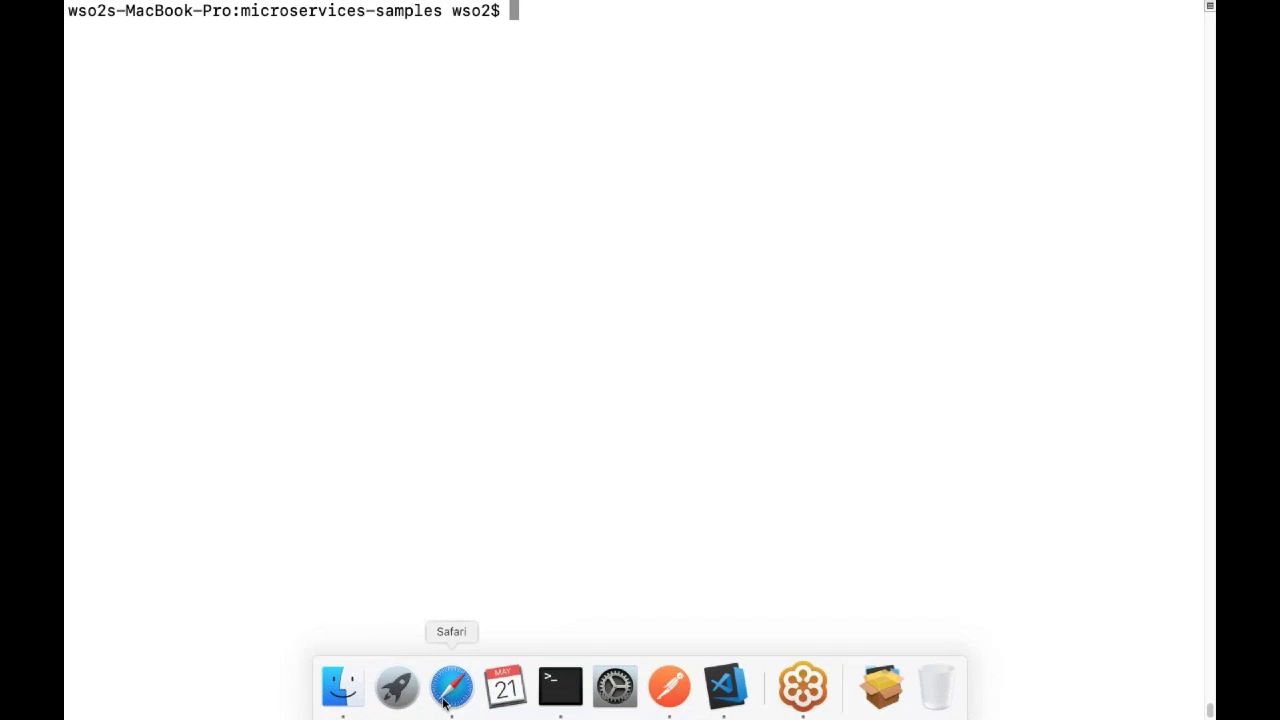
# Copy the kubectl command that prints the Istio ingress gateway's http2 node port from the GitHub README.
pyautogui.click(445, 690)
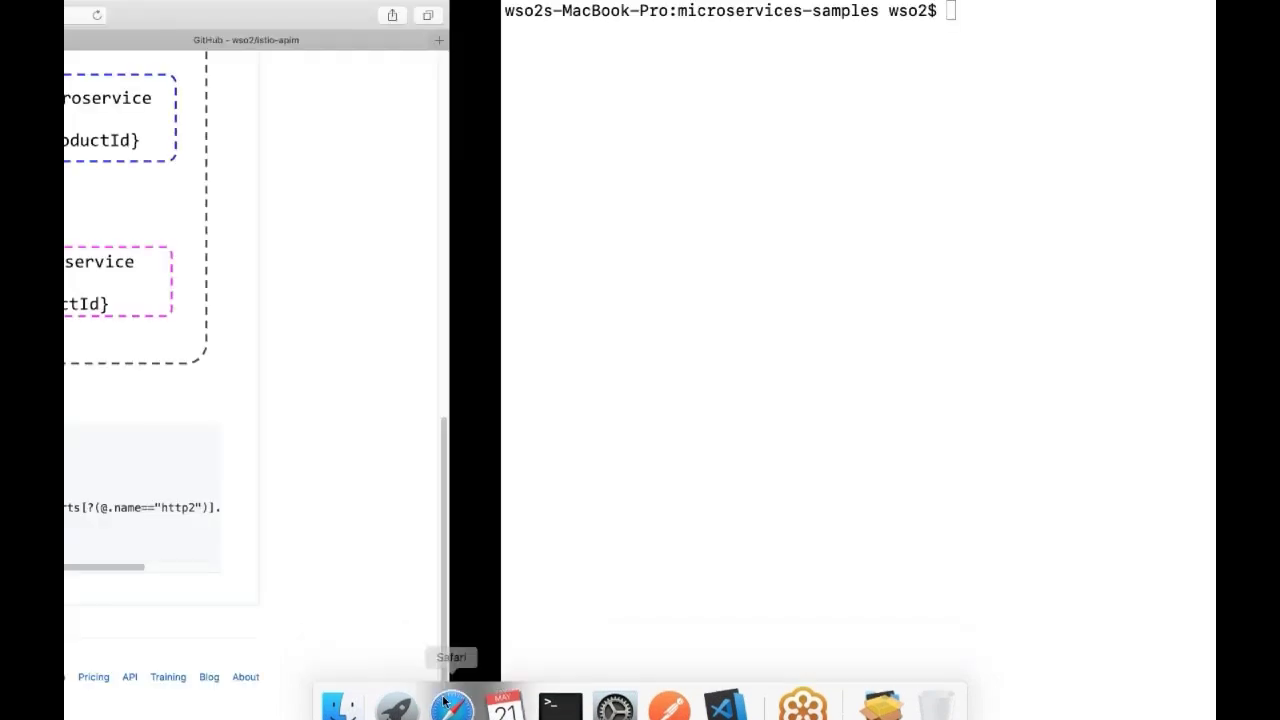
pyautogui.moveTo(296, 508); pyautogui.dragTo(327, 515)
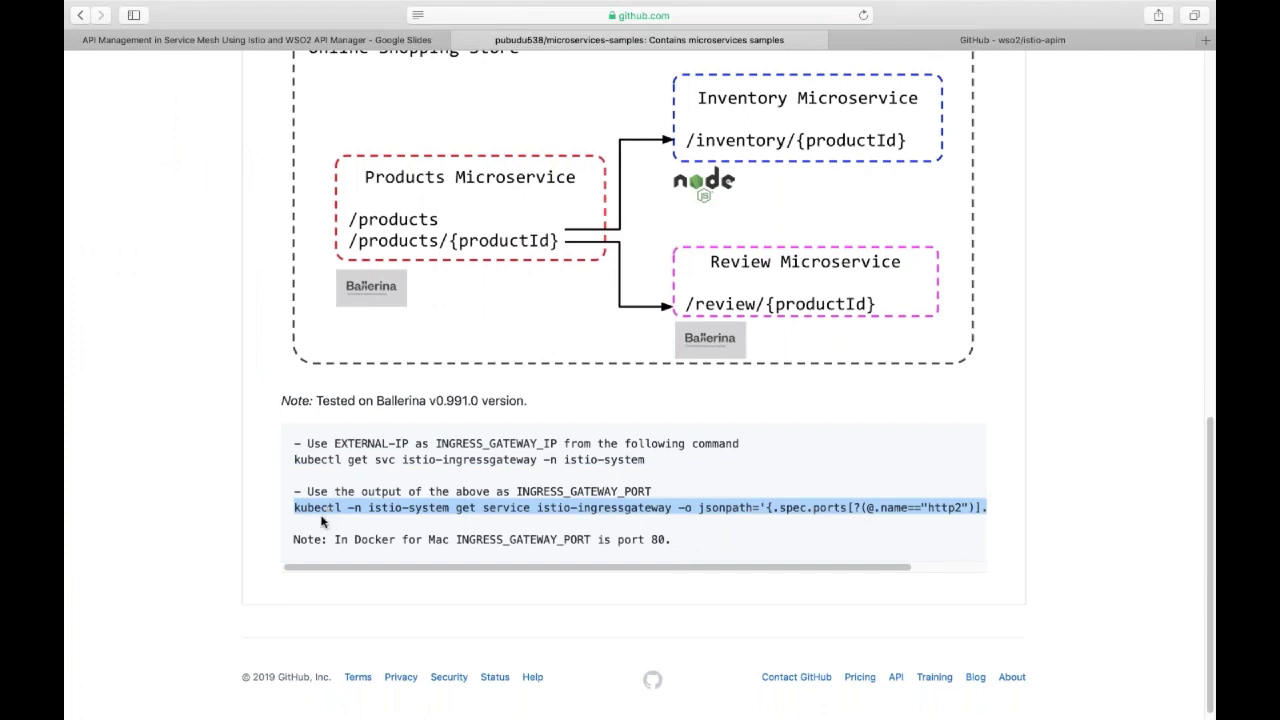
pyautogui.click(296, 508)
pyautogui.moveTo(296, 508); pyautogui.dragTo(1006, 515)
pyautogui.press('super+c')
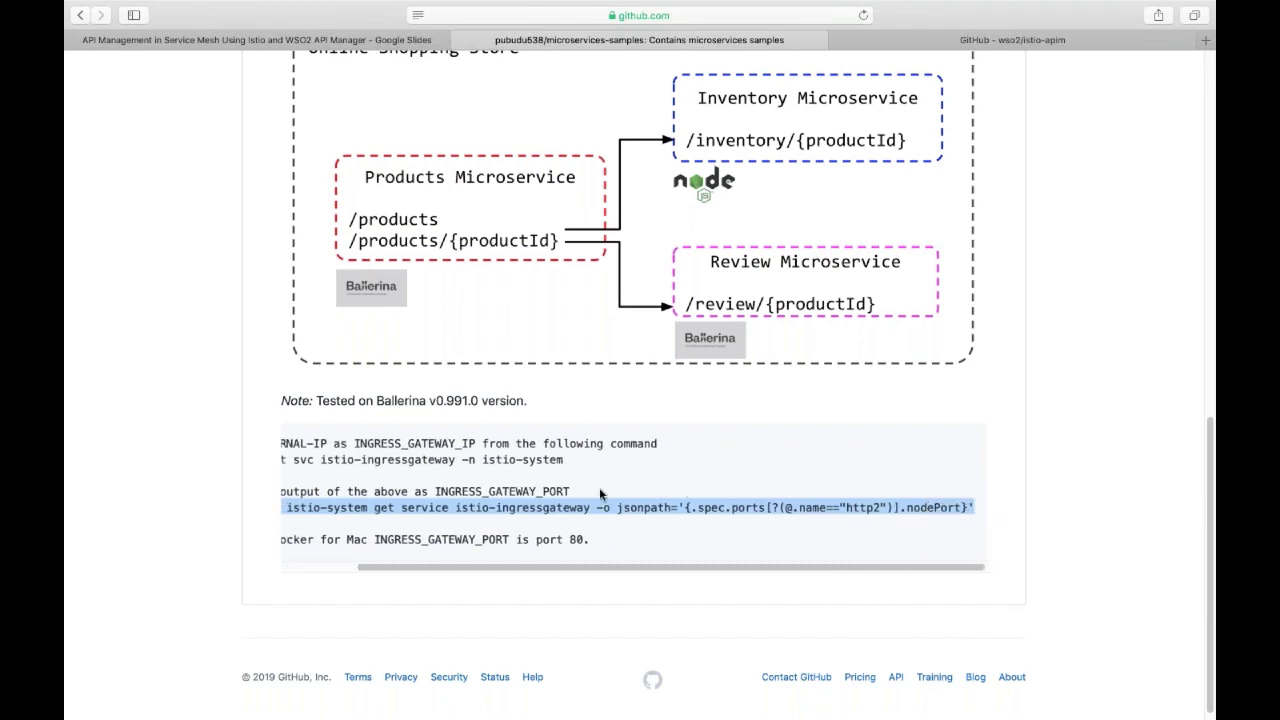
pyautogui.click(258, 484)
# Paste and run the kubectl node-port command in Terminal, which returns port 31380.
pyautogui.moveTo(451, 695)
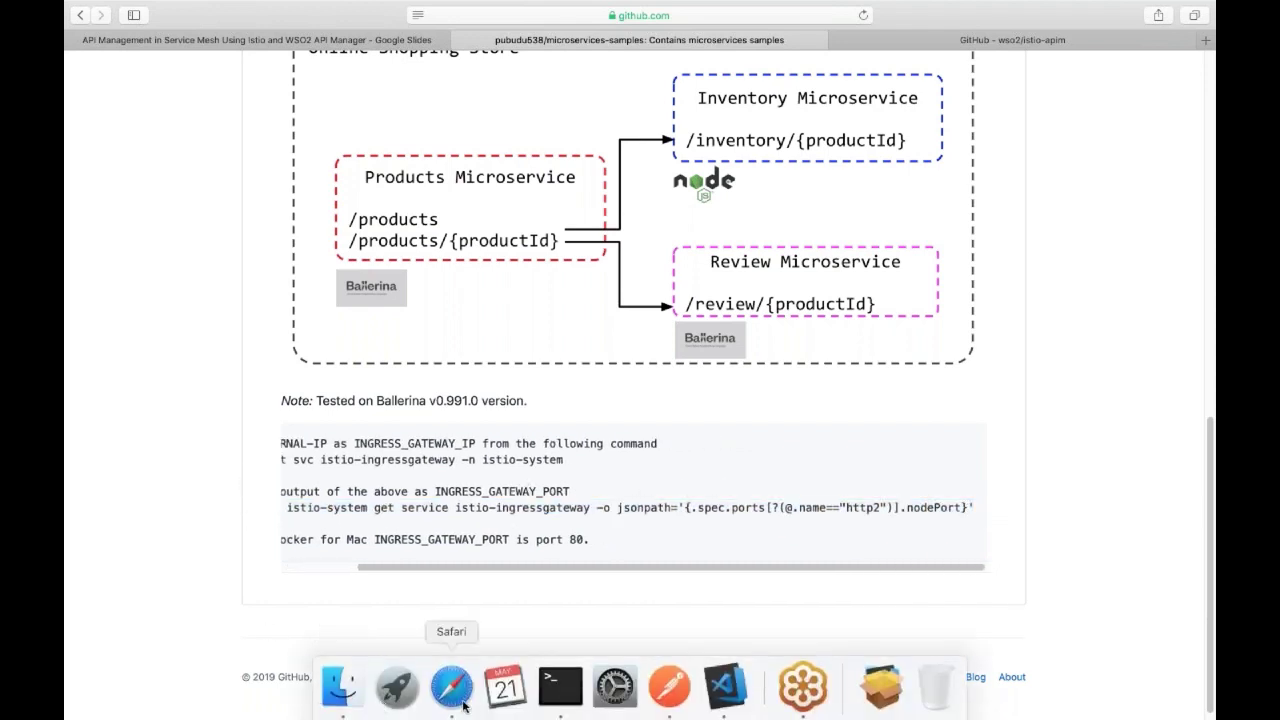
pyautogui.click(551, 690)
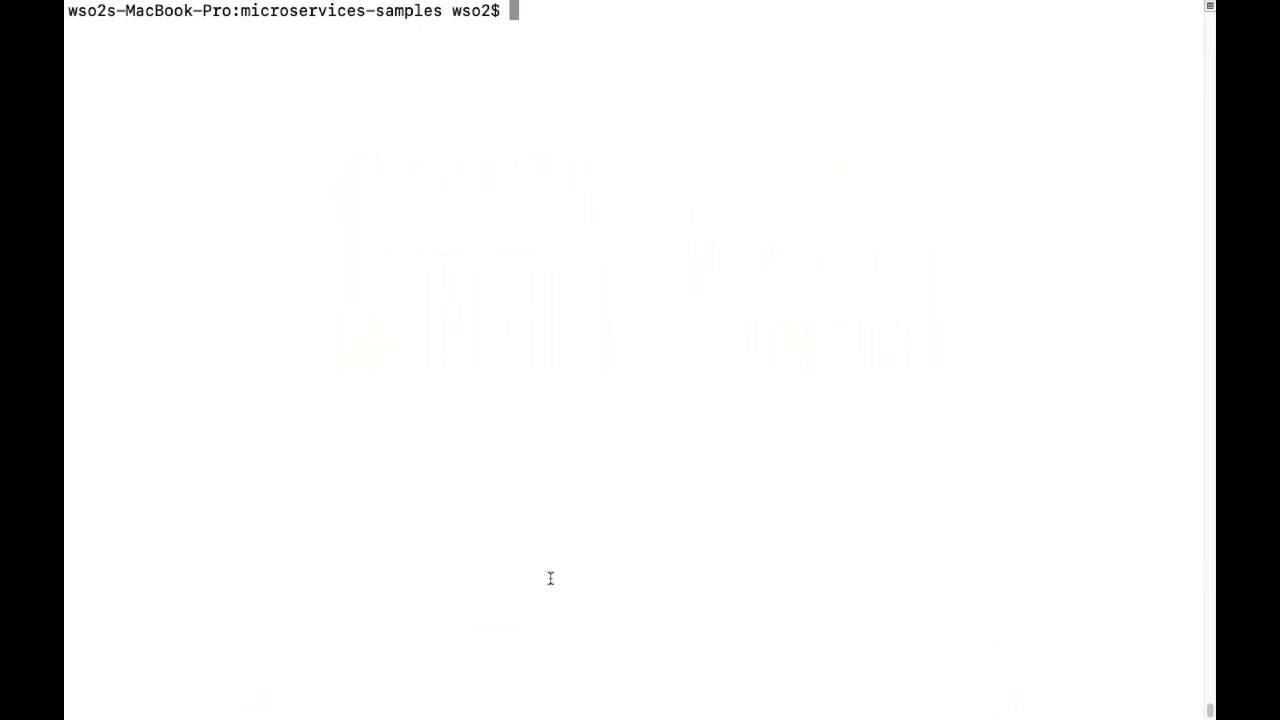
pyautogui.press('super+v')
pyautogui.press('Return')
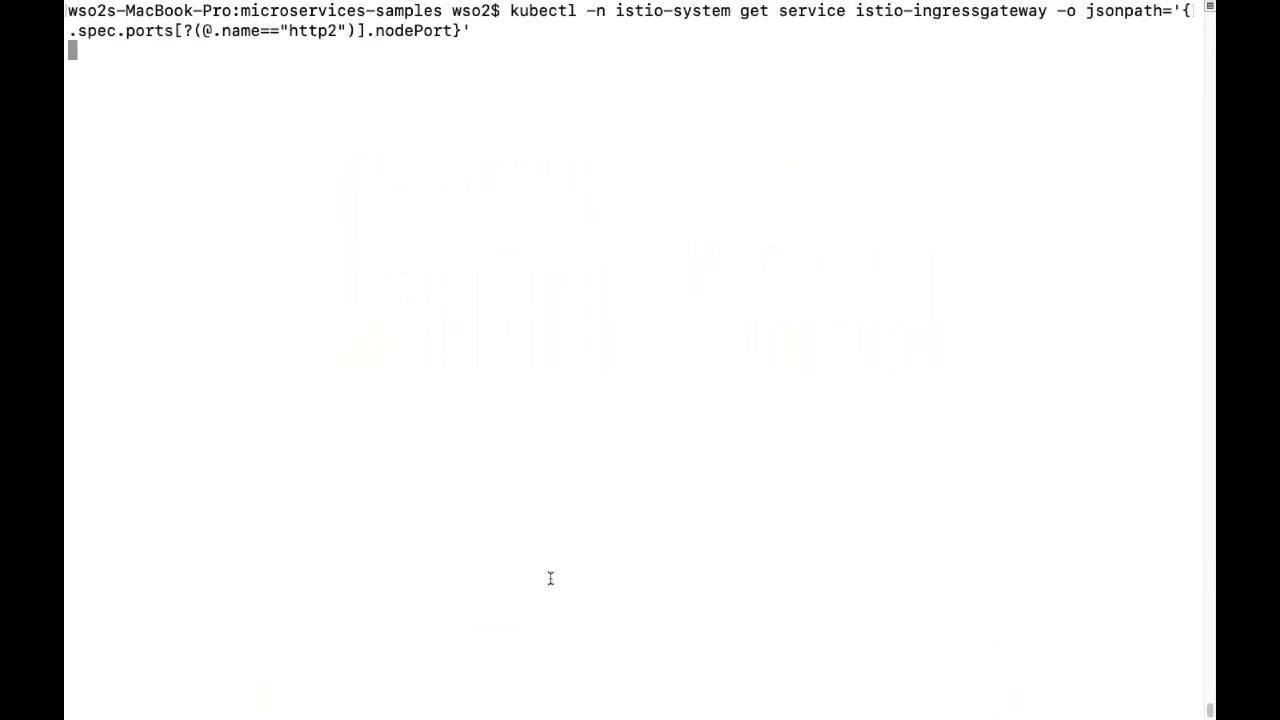
pyautogui.press('Return')
pyautogui.press('Return')
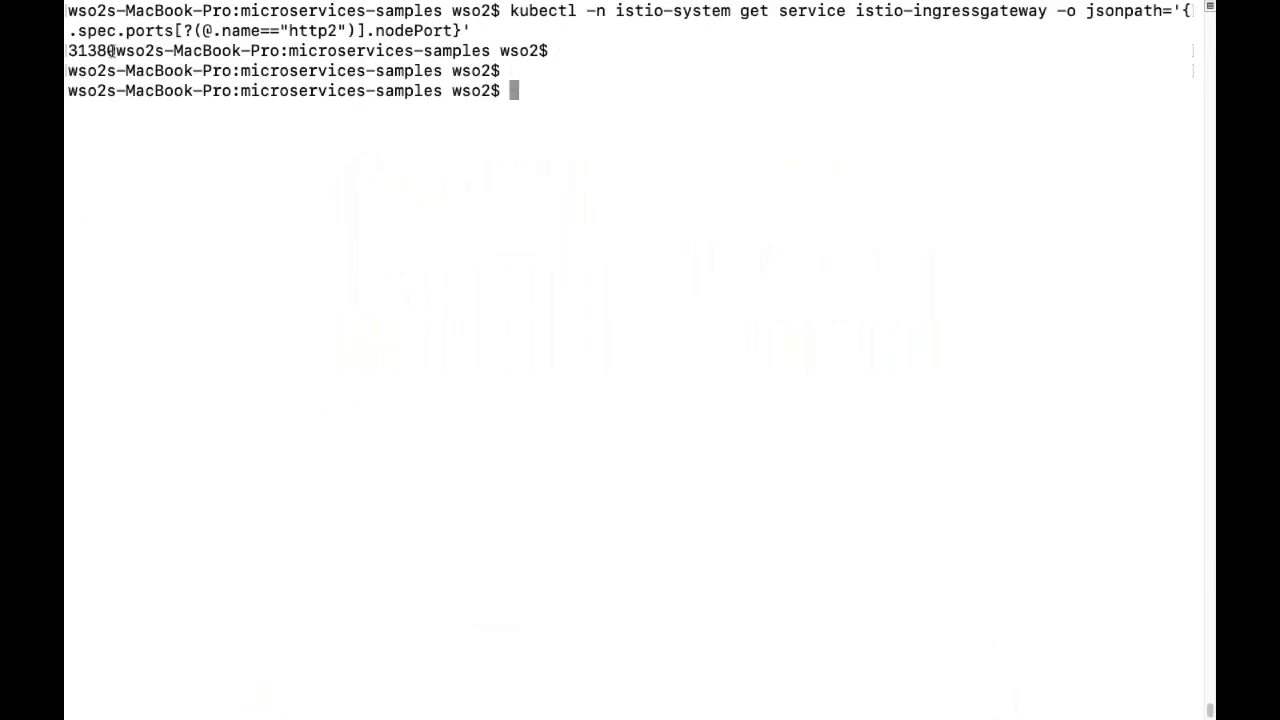
pyautogui.moveTo(111, 50); pyautogui.dragTo(68, 50)
pyautogui.click(176, 66)
# In Postman, check the request URL's host, port 31380 and /products path.
pyautogui.moveTo(560, 712)
pyautogui.click(669, 686)
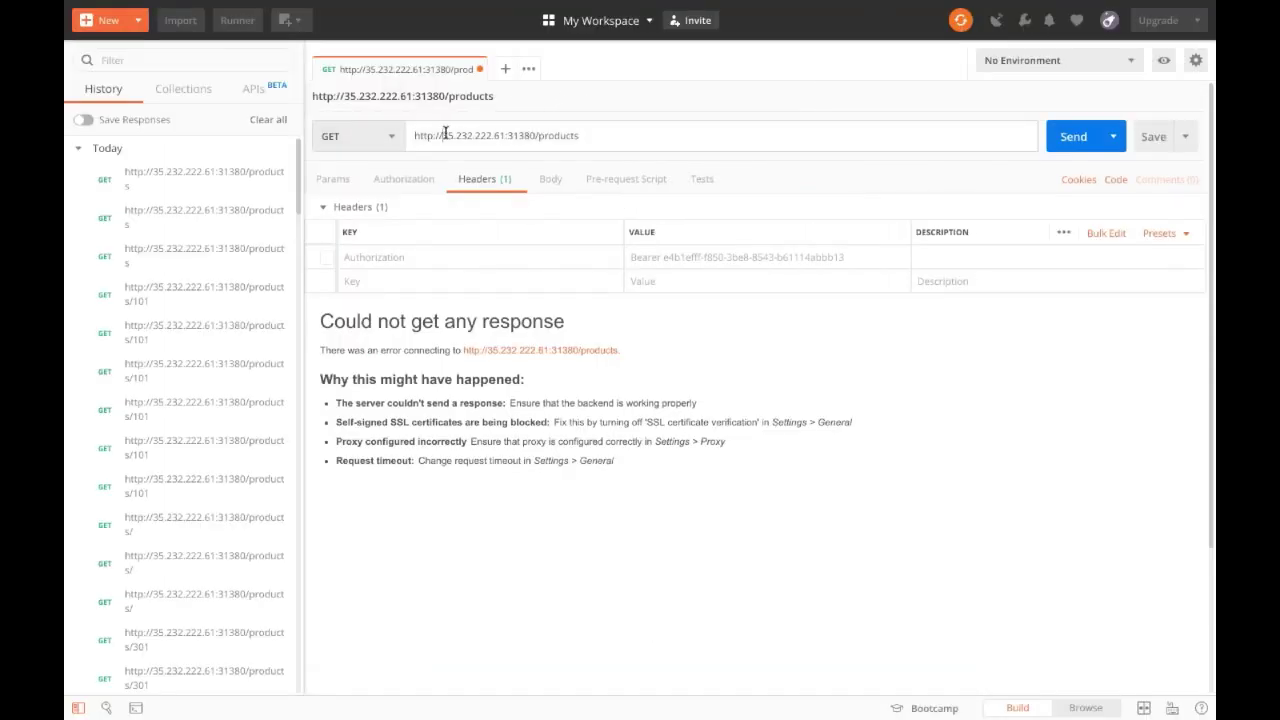
pyautogui.moveTo(443, 135); pyautogui.dragTo(513, 137)
pyautogui.doubleClick(509, 135)
pyautogui.click(581, 138)
pyautogui.doubleClick(519, 135)
pyautogui.click(538, 136)
pyautogui.moveTo(538, 136); pyautogui.dragTo(590, 136)
pyautogui.click(590, 135)
# Send the GET /products request and get 200 OK with the full product list.
pyautogui.click(1050, 137)
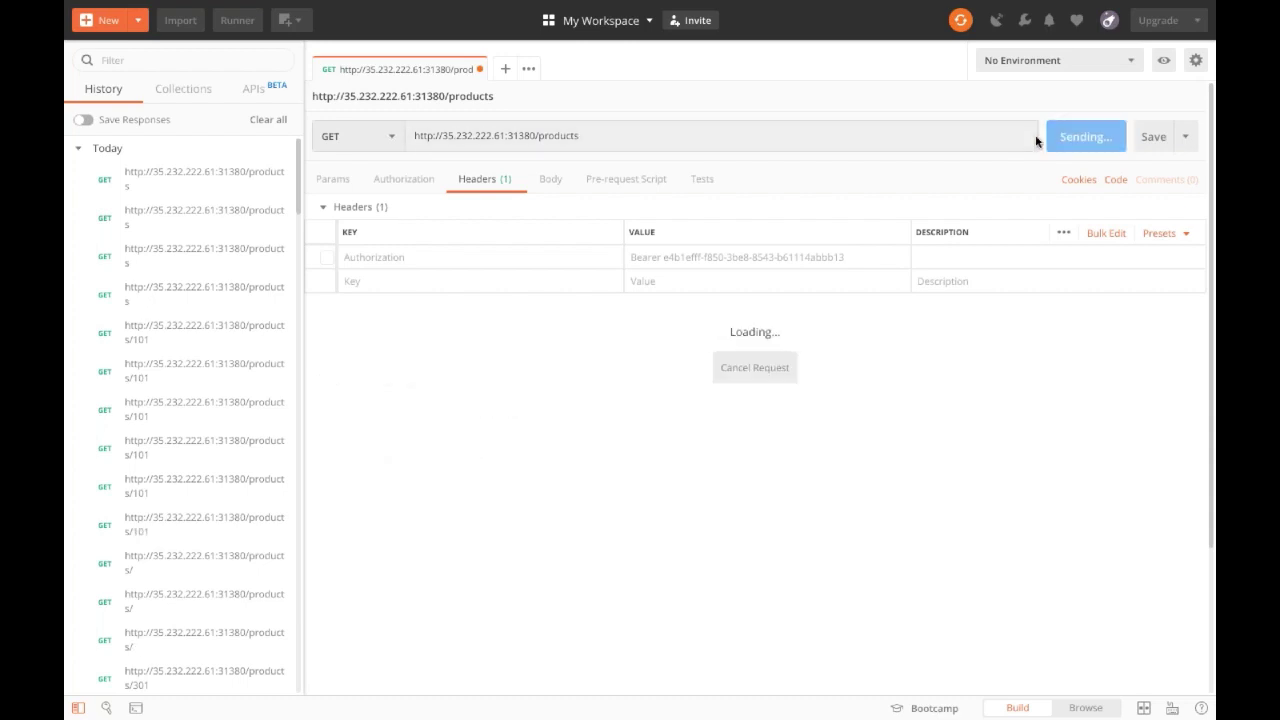
pyautogui.scroll(-3, 856, 340)
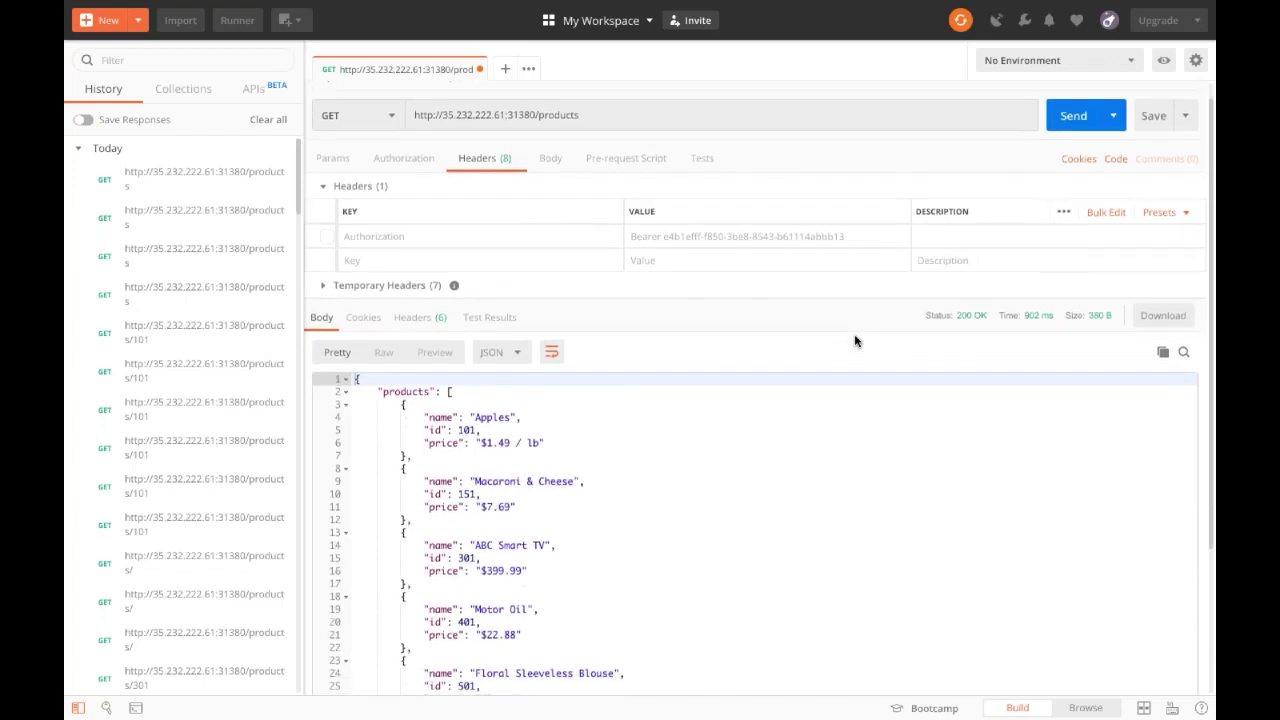
pyautogui.scroll(3, 603, 418)
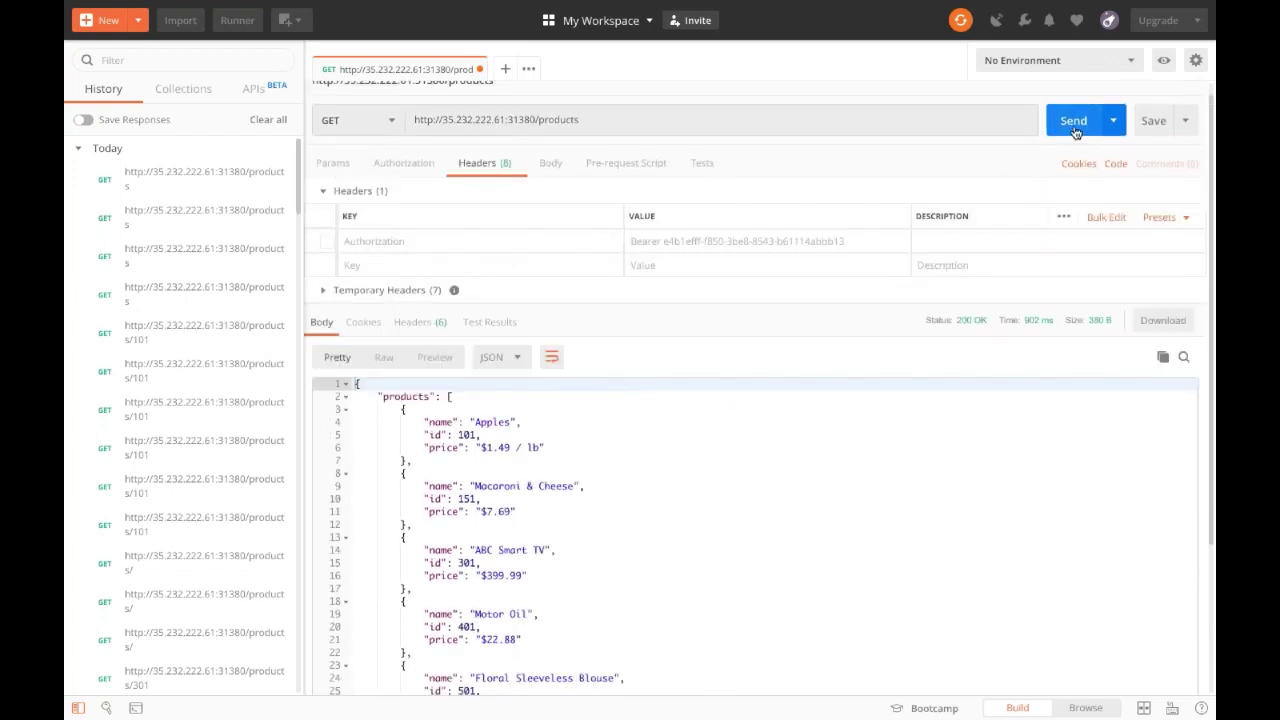
pyautogui.click(1073, 120)
pyautogui.scroll(-1, 715, 343)
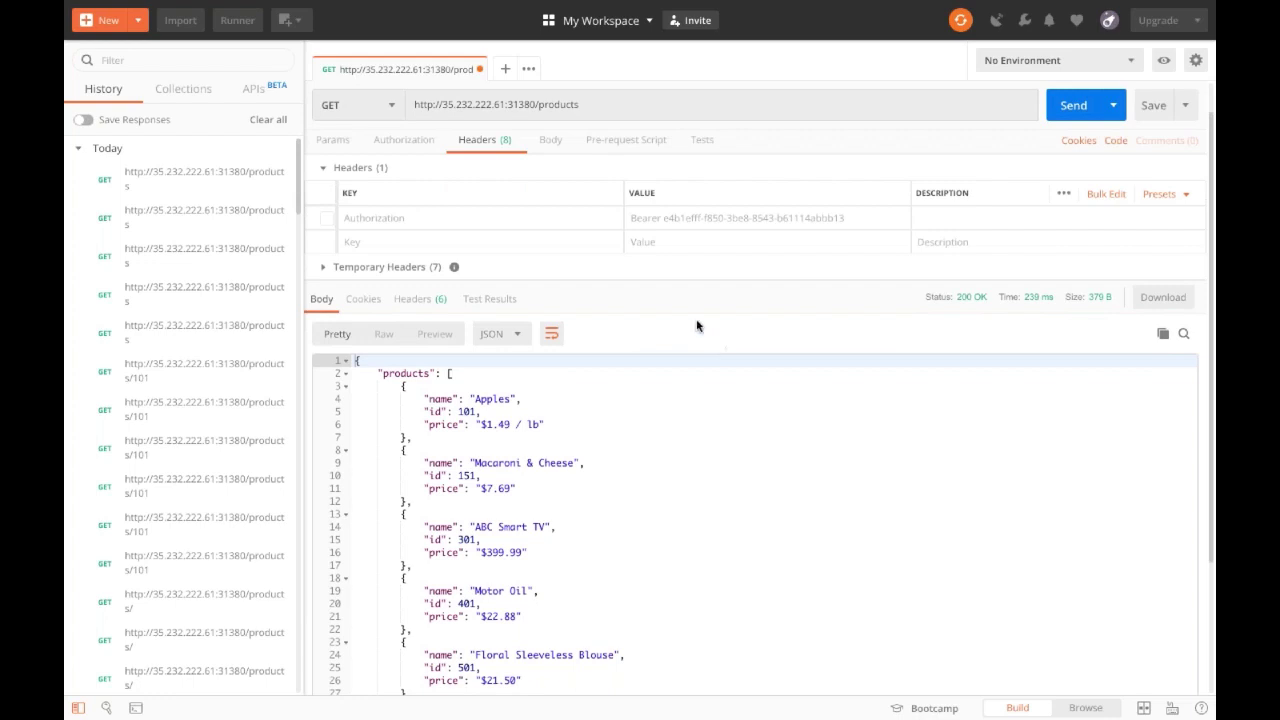
# Append /101 to the URL, send it and inspect product 101's response fields.
pyautogui.click(626, 106)
pyautogui.write('/')
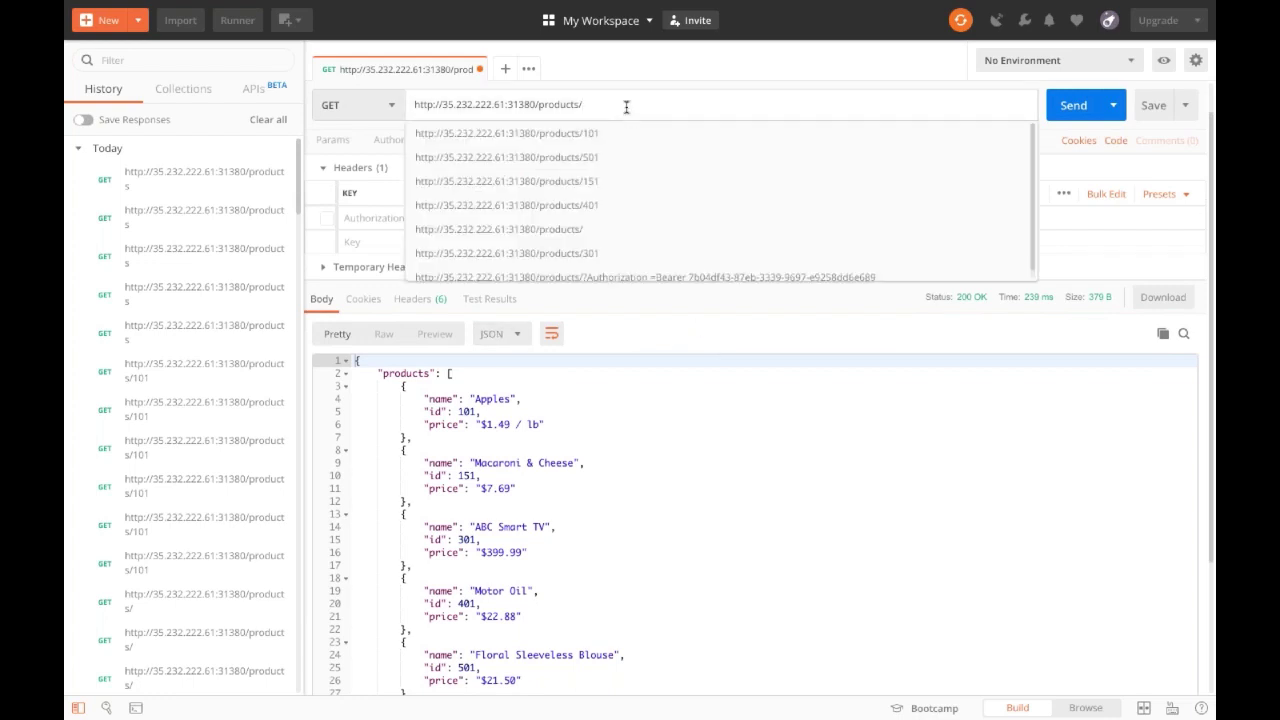
pyautogui.write('101')
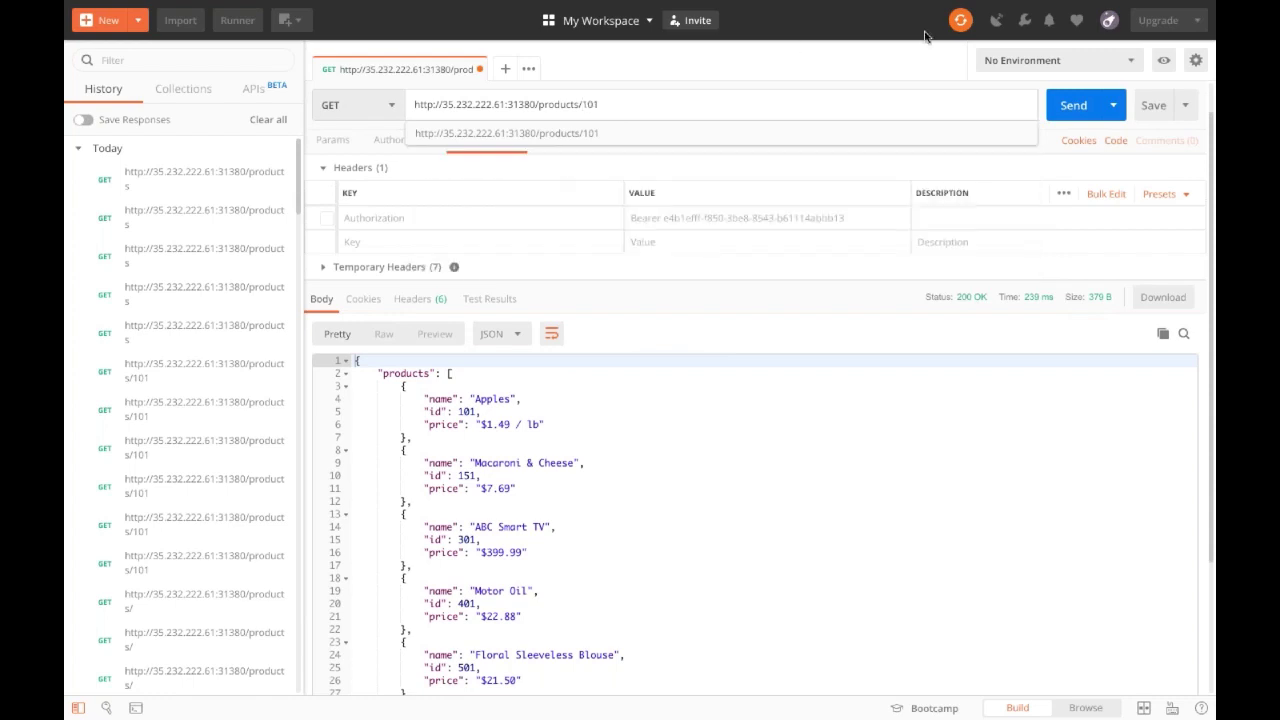
pyautogui.click(1068, 116)
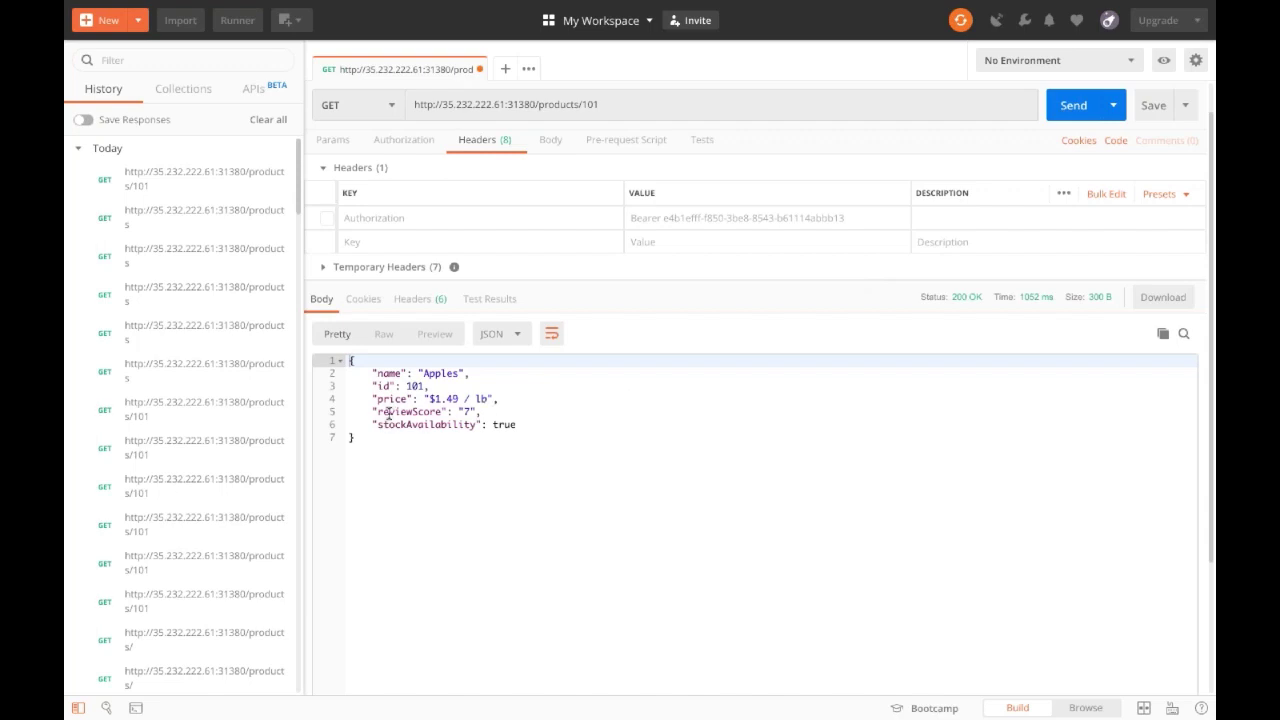
pyautogui.click(387, 414)
pyautogui.click(410, 424)
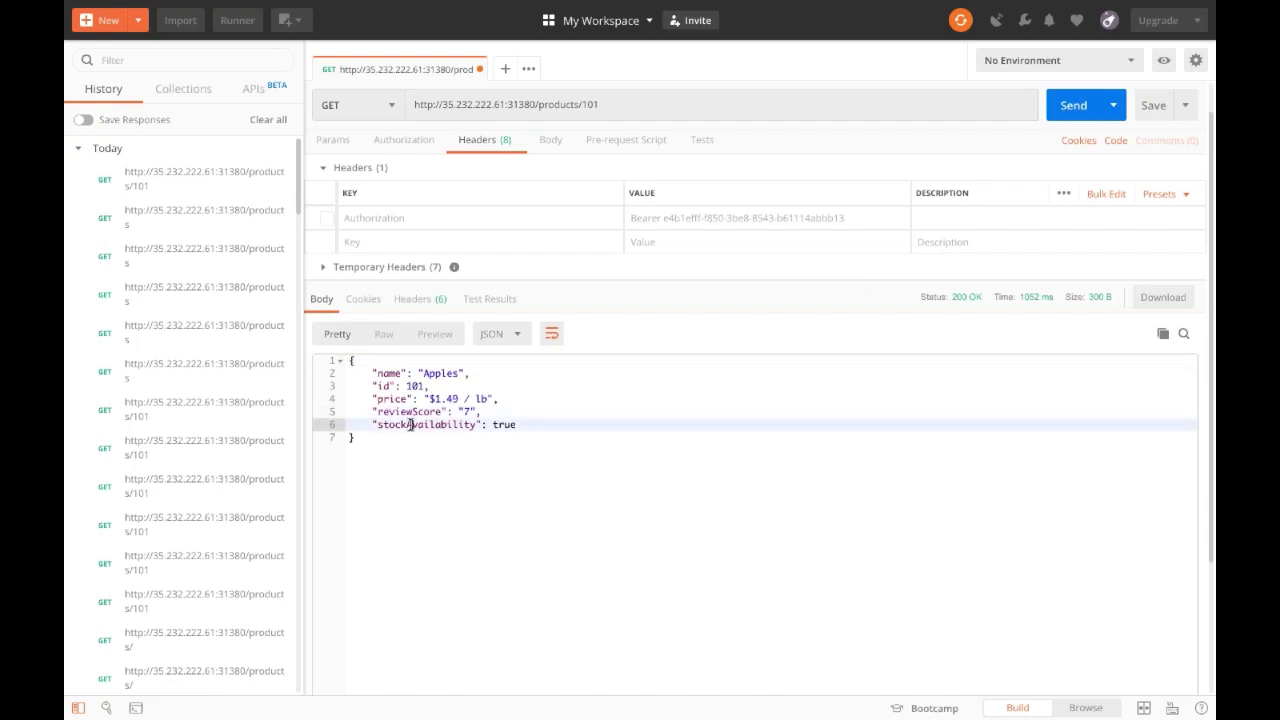
pyautogui.moveTo(520, 425); pyautogui.dragTo(338, 385)
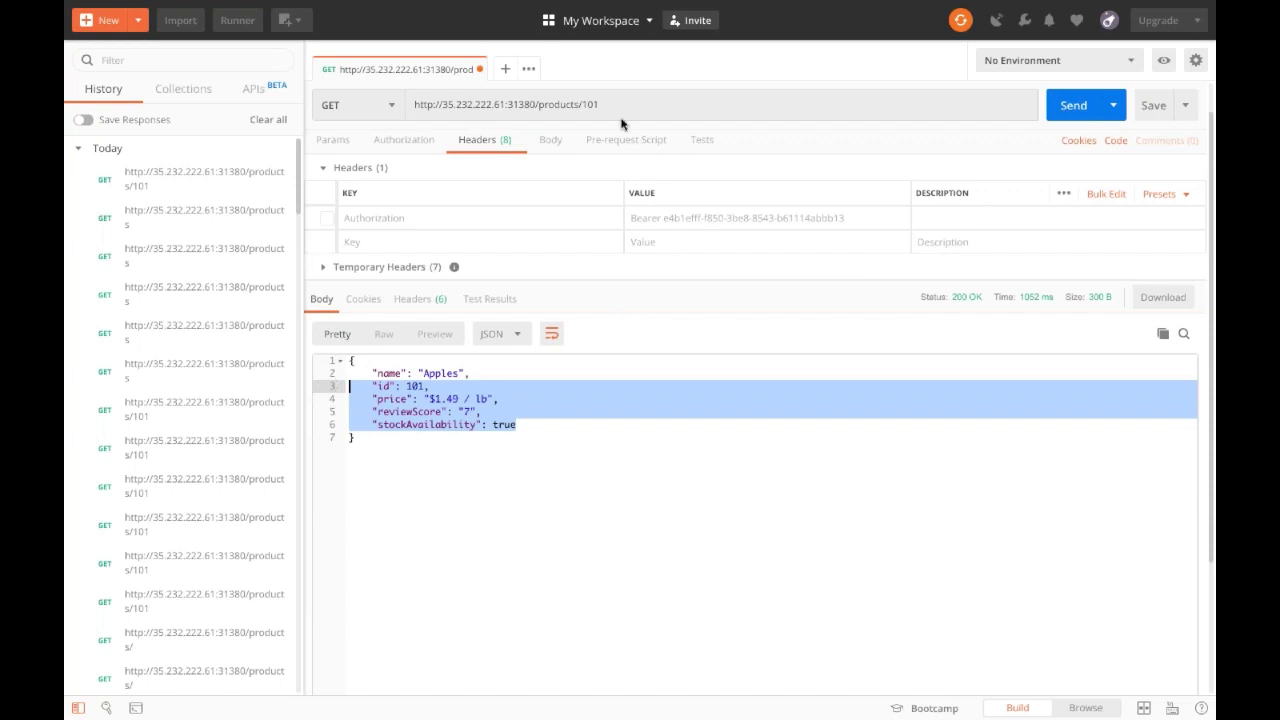
# Change the product id to 501 and send, getting the Floral Sleeveless Blouse at $21.50.
pyautogui.click(584, 105)
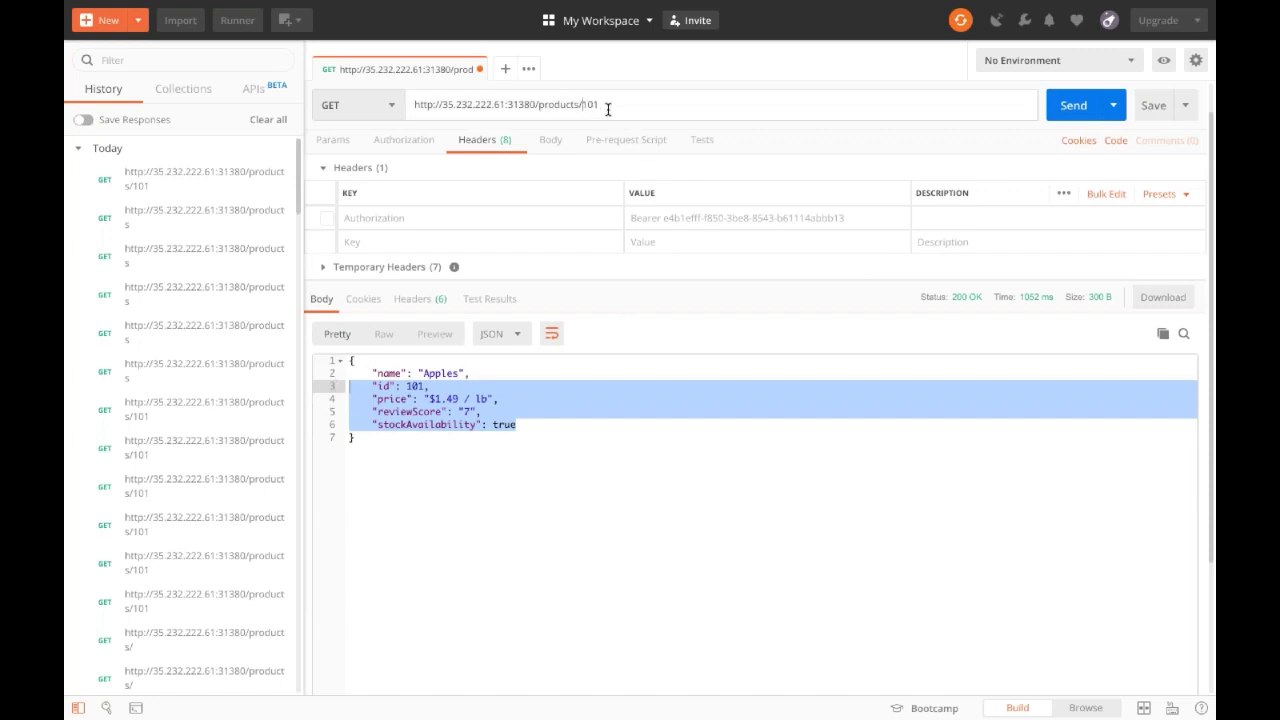
pyautogui.write('5')
pyautogui.press('Delete')
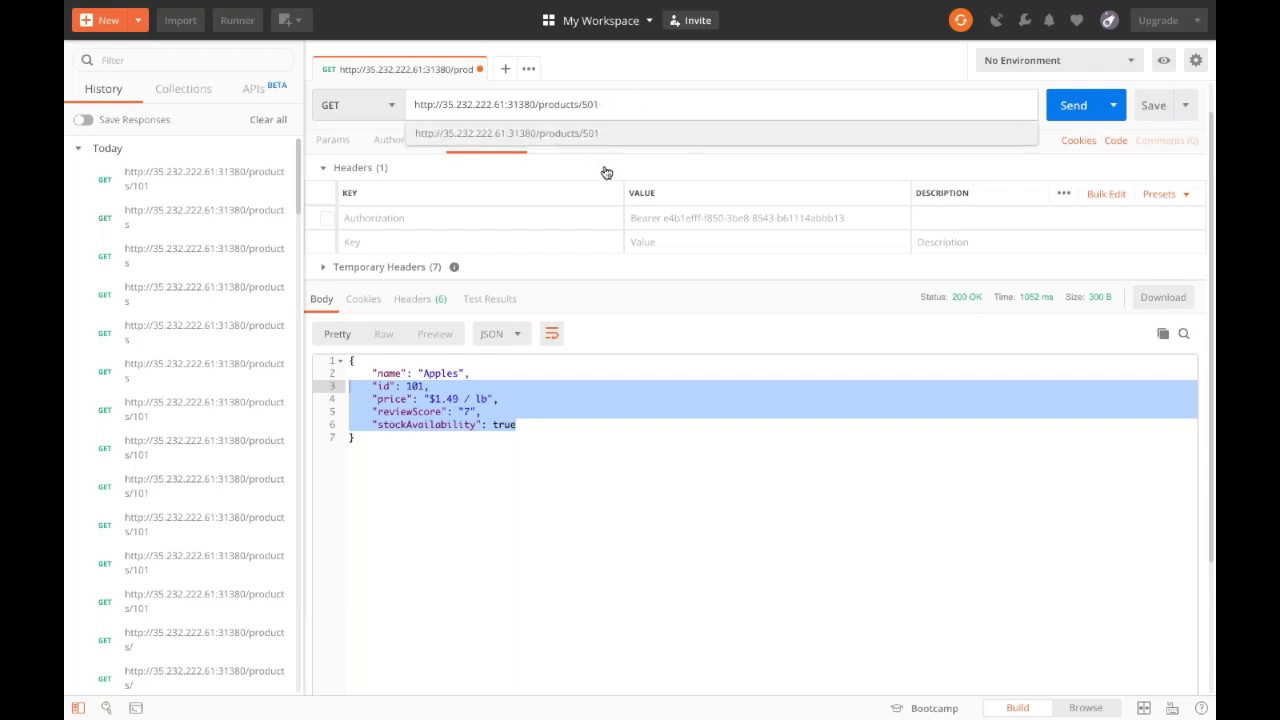
pyautogui.click(606, 457)
pyautogui.click(1075, 107)
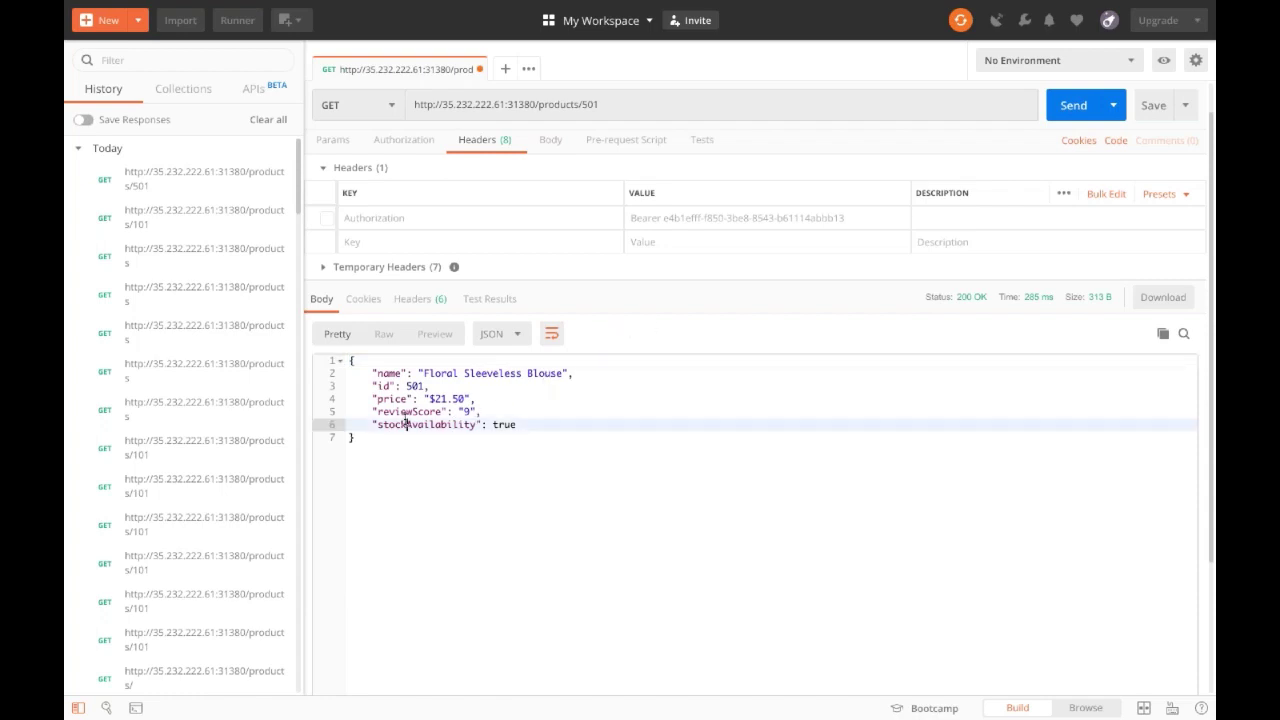
pyautogui.doubleClick(408, 422)
pyautogui.click(505, 424)
pyautogui.moveTo(531, 426); pyautogui.dragTo(341, 376)
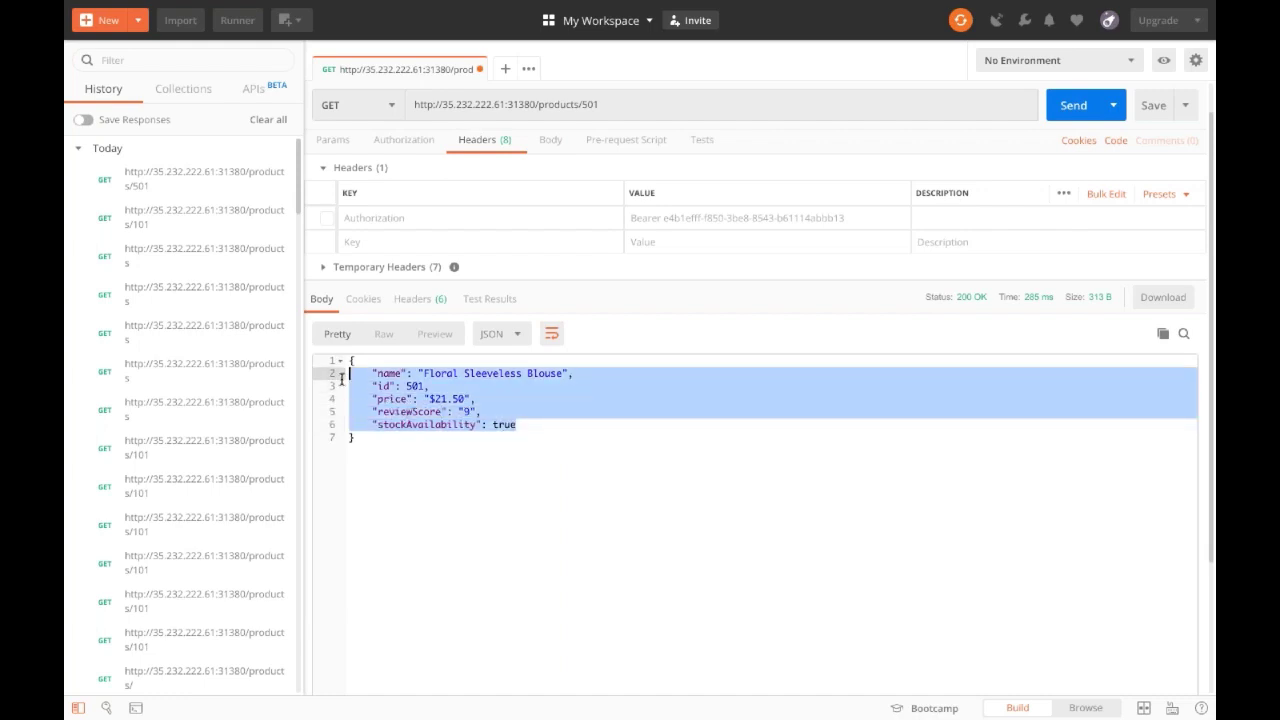
pyautogui.click(412, 410)
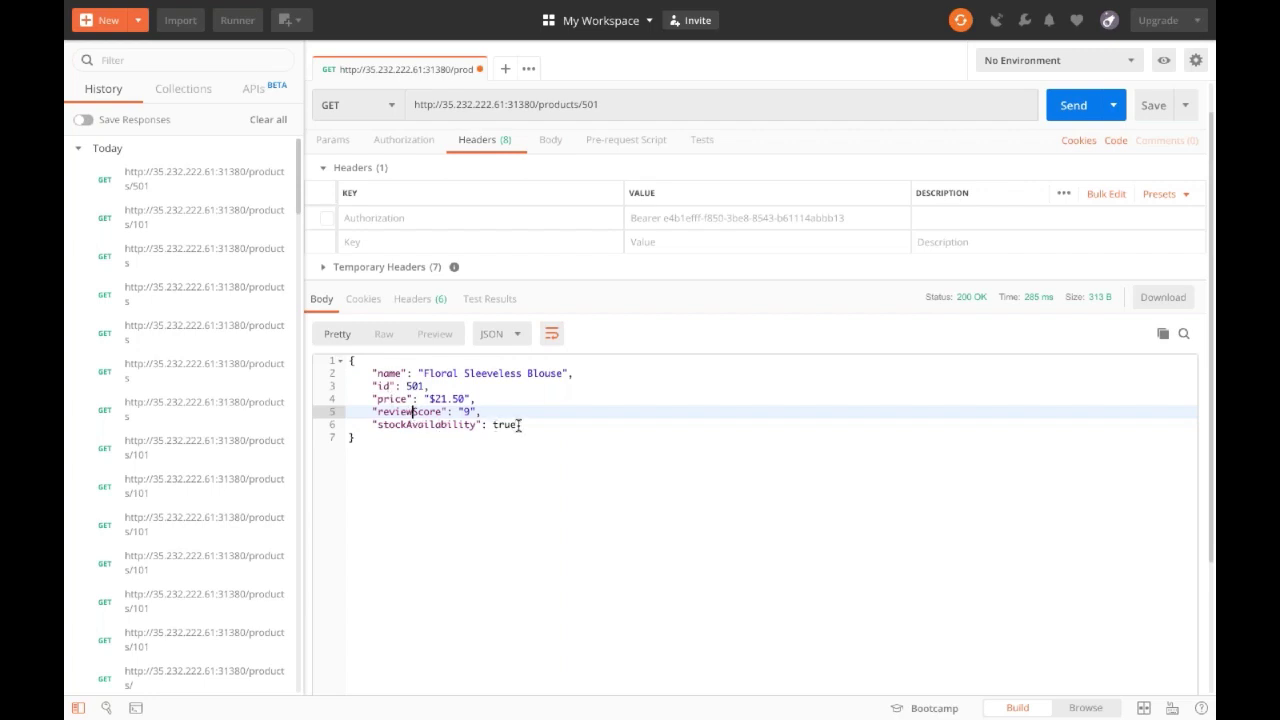
pyautogui.click(518, 424)
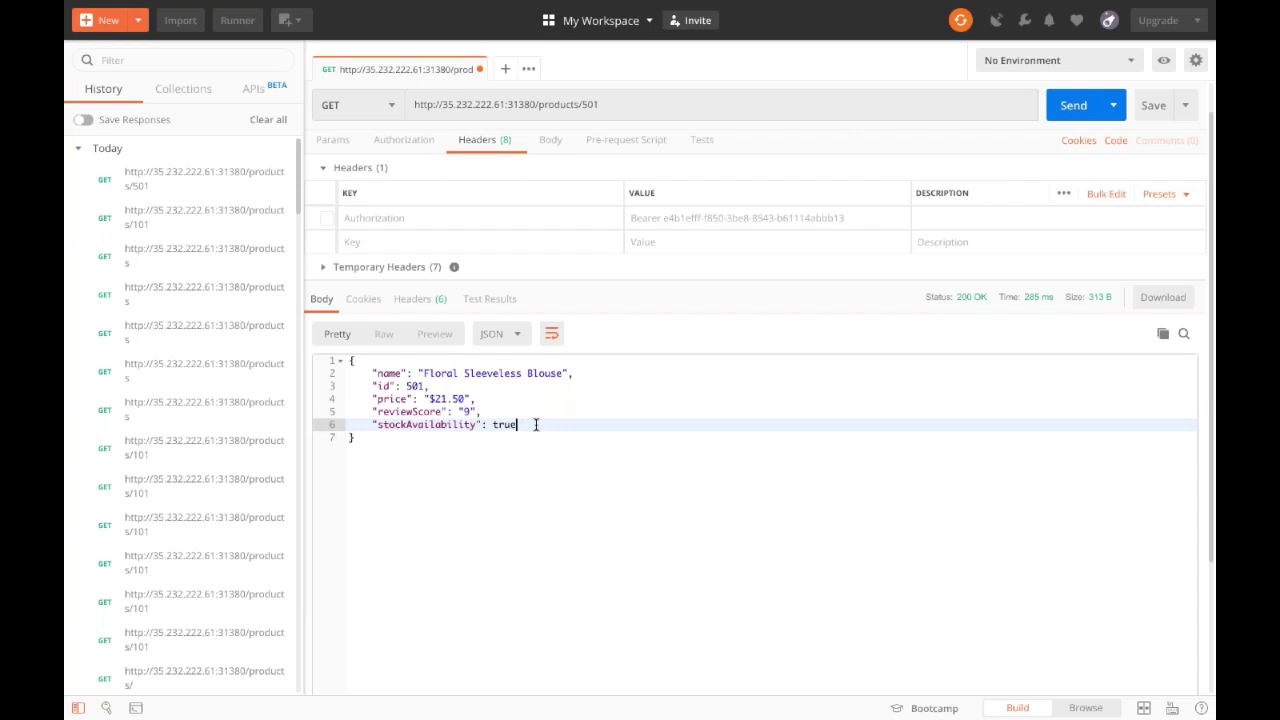
pyautogui.click(544, 622)
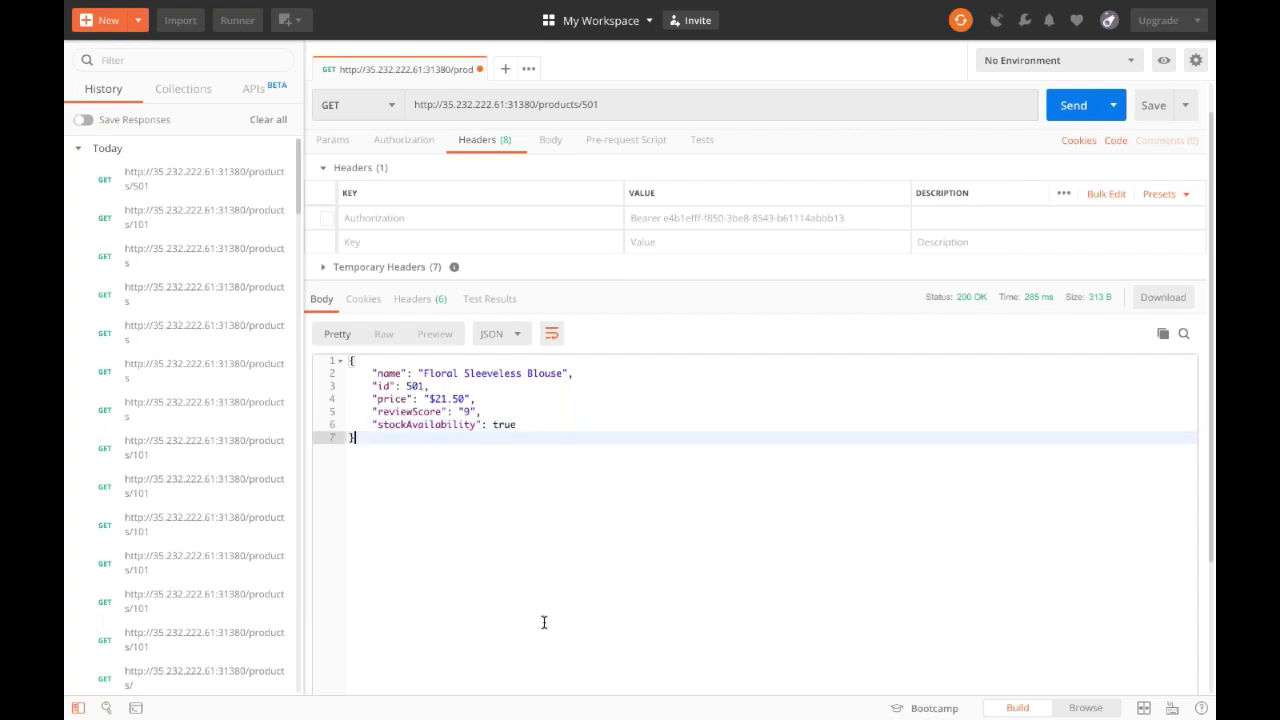
# Expand products-v1.0.1 in VS Code and review products.bal, highlighting the category field.
pyautogui.moveTo(618, 716)
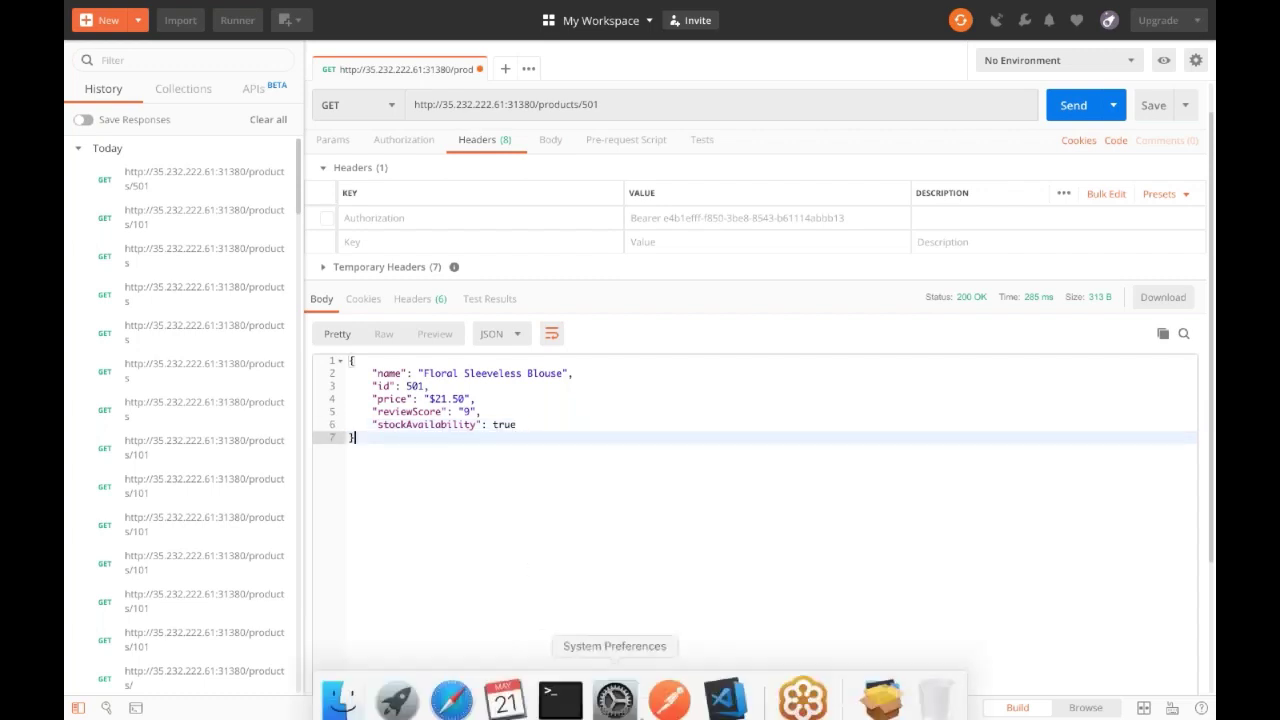
pyautogui.click(716, 690)
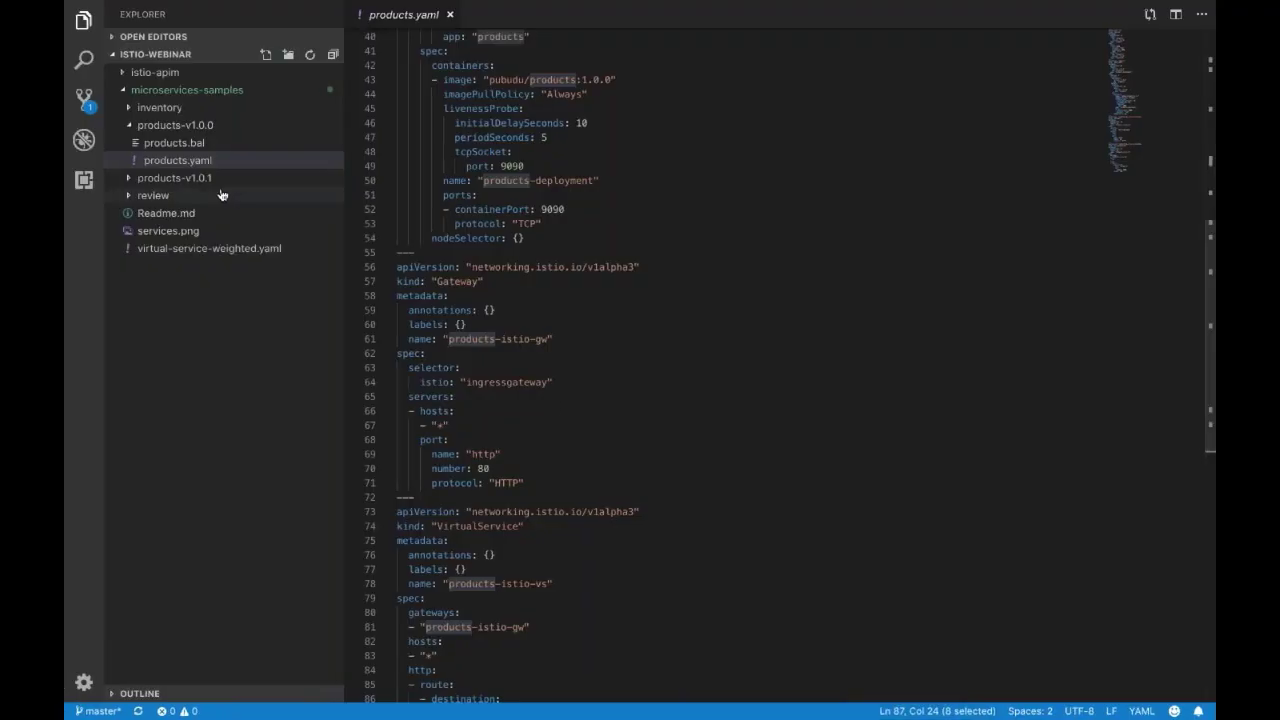
pyautogui.click(176, 181)
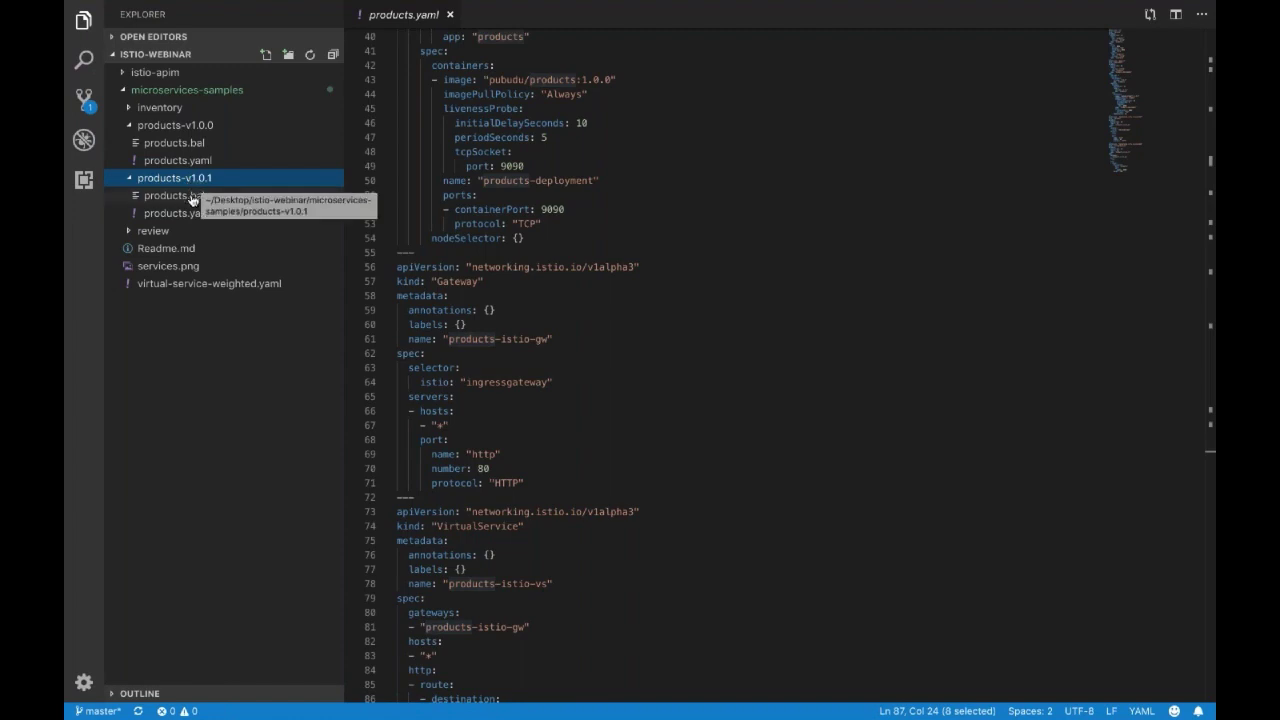
pyautogui.click(187, 213)
pyautogui.click(210, 196)
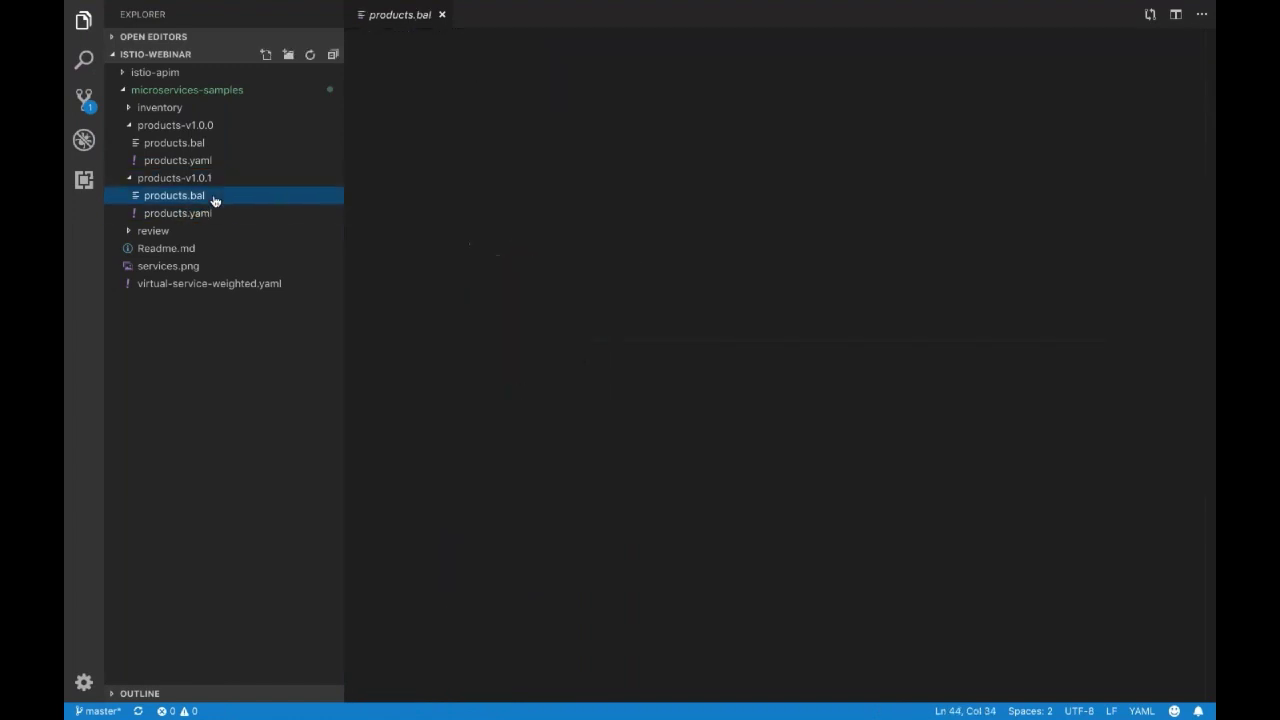
pyautogui.doubleClick(466, 150)
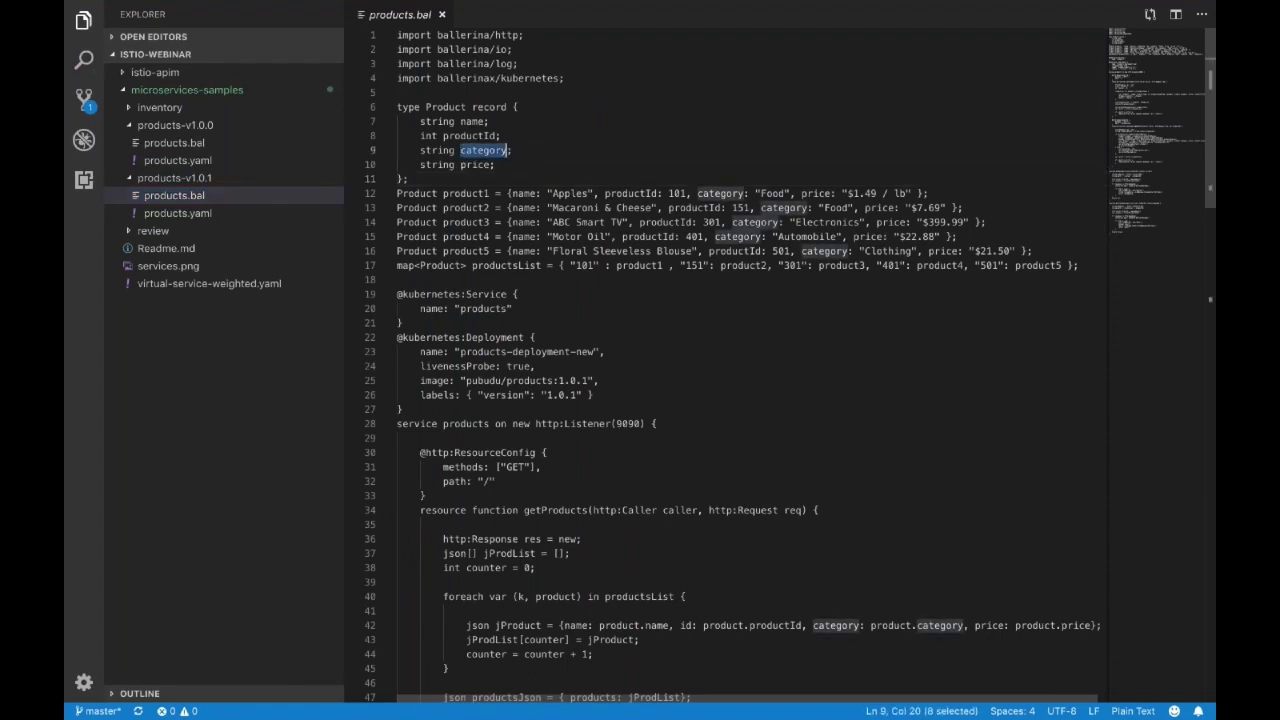
# Read through products.yaml with the products-v101 Service and pubudu/products:1.0.1 Deployment.
pyautogui.click(180, 213)
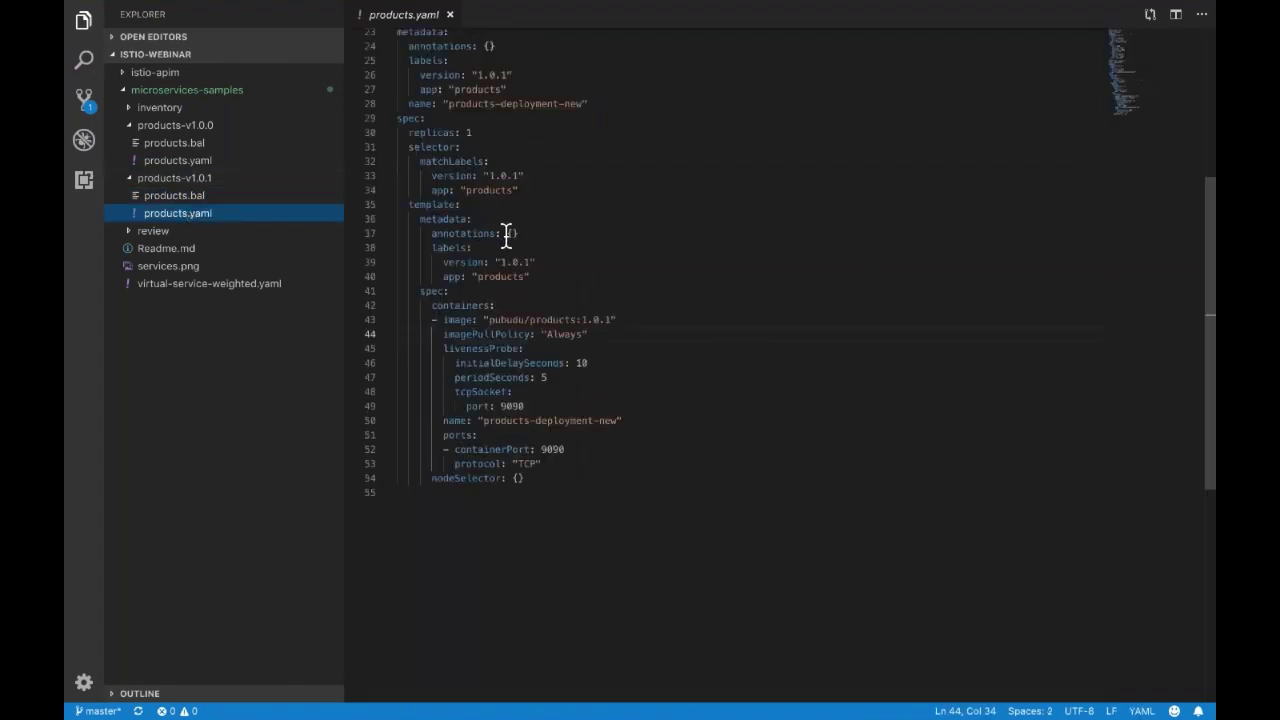
pyautogui.scroll(6, 508, 240)
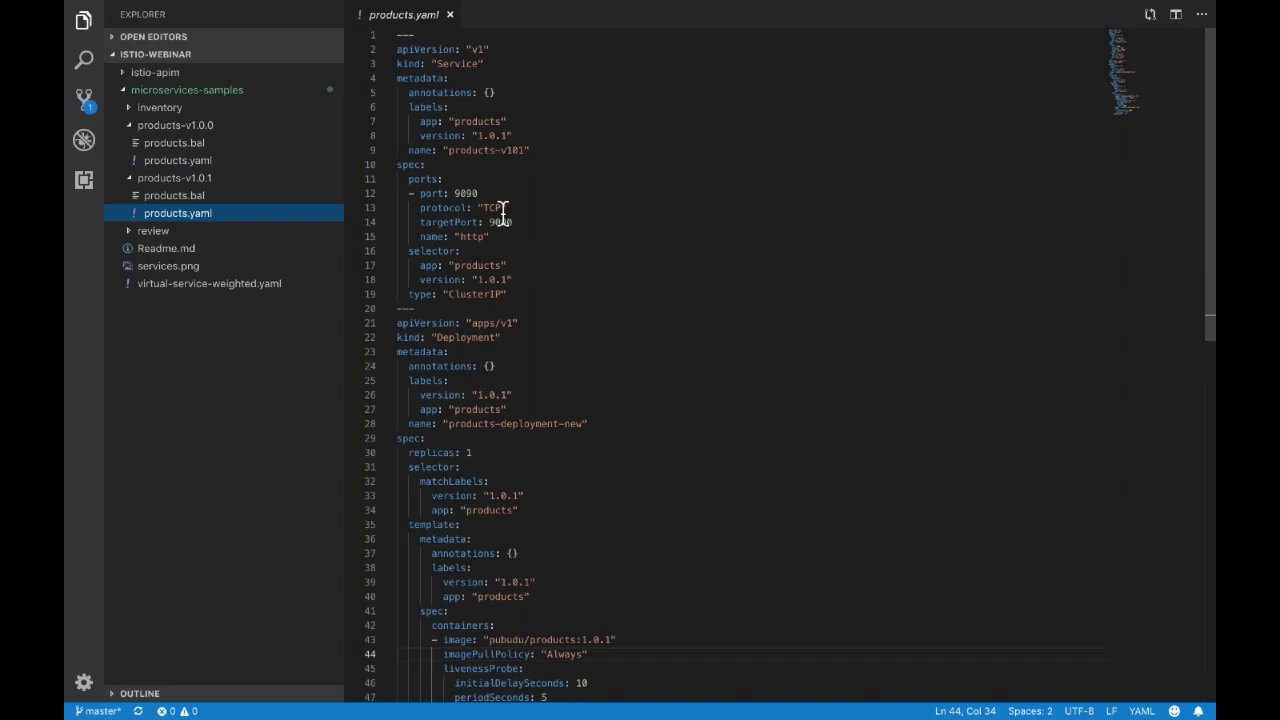
pyautogui.scroll(-3, 528, 277)
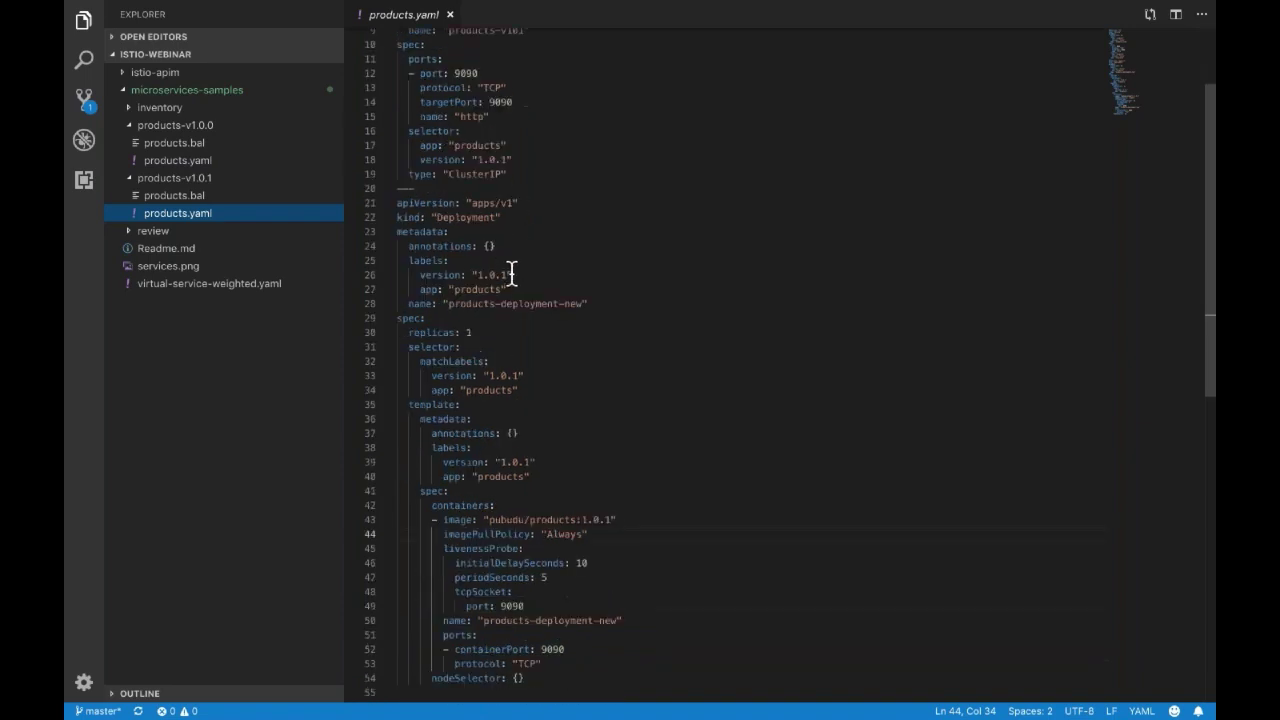
pyautogui.scroll(-4, 516, 292)
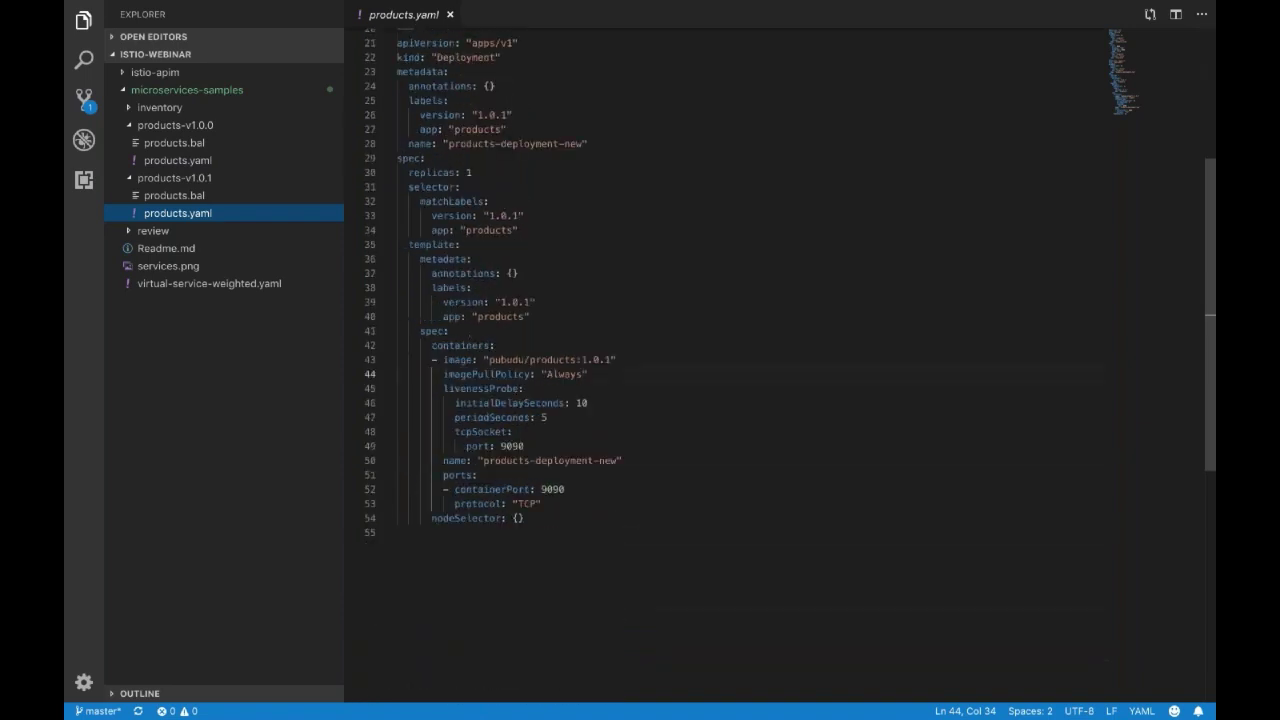
pyautogui.click(691, 614)
# List the samples folder contents in Terminal with ls.
pyautogui.moveTo(705, 717)
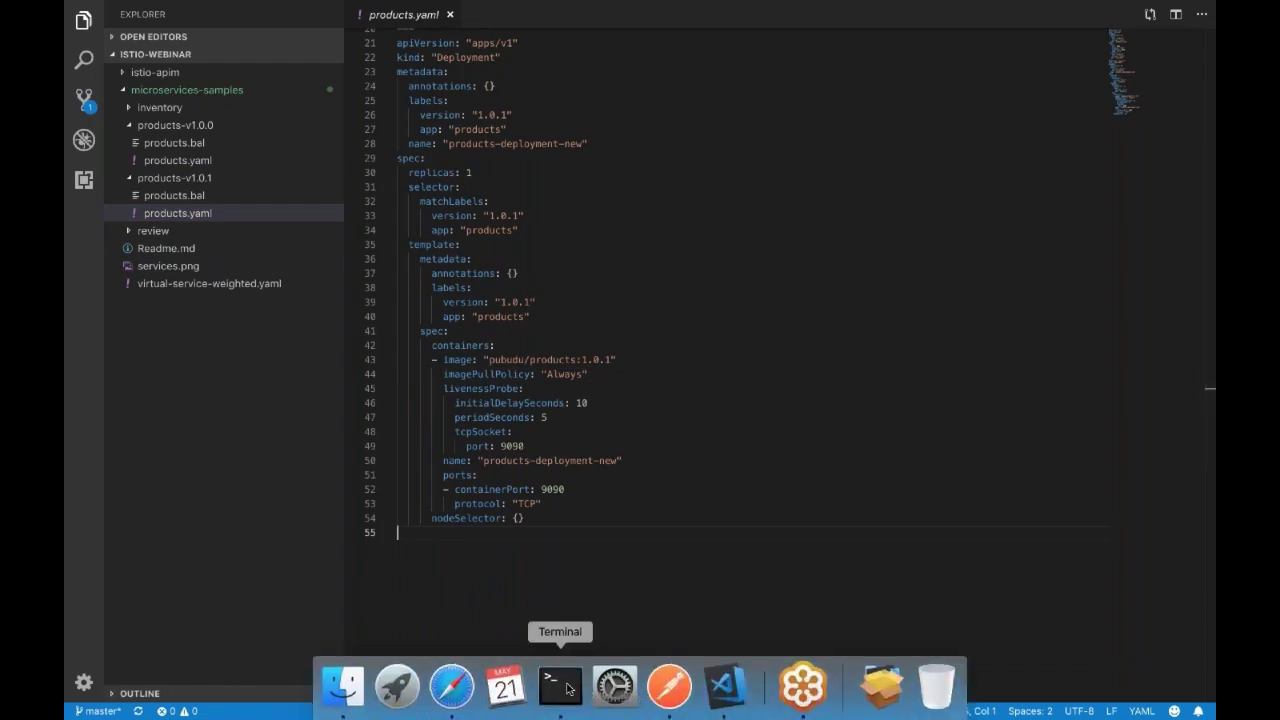
pyautogui.click(561, 686)
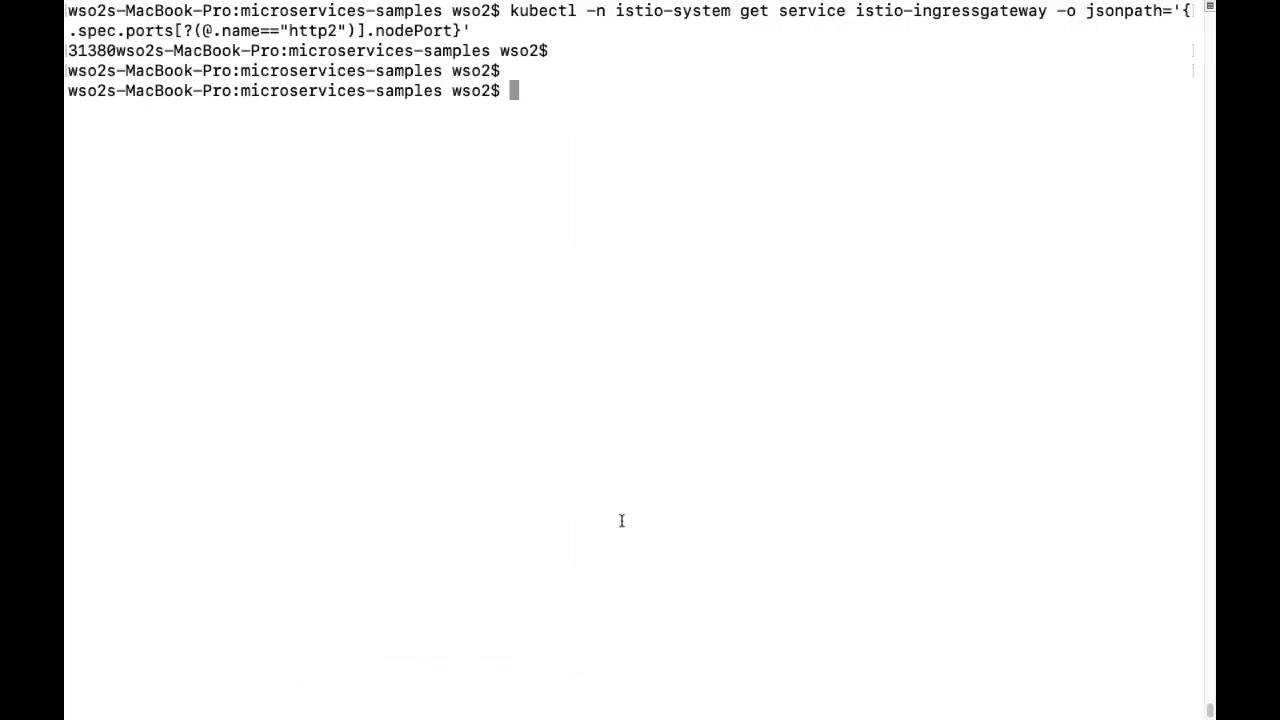
pyautogui.press('Return')
pyautogui.press('Return')
pyautogui.write('ls')
pyautogui.press('Return')
# Run kubectl create -f products-v1.0.1/products.yaml, creating products-v101 and products-deployment-new.
pyautogui.write('k')
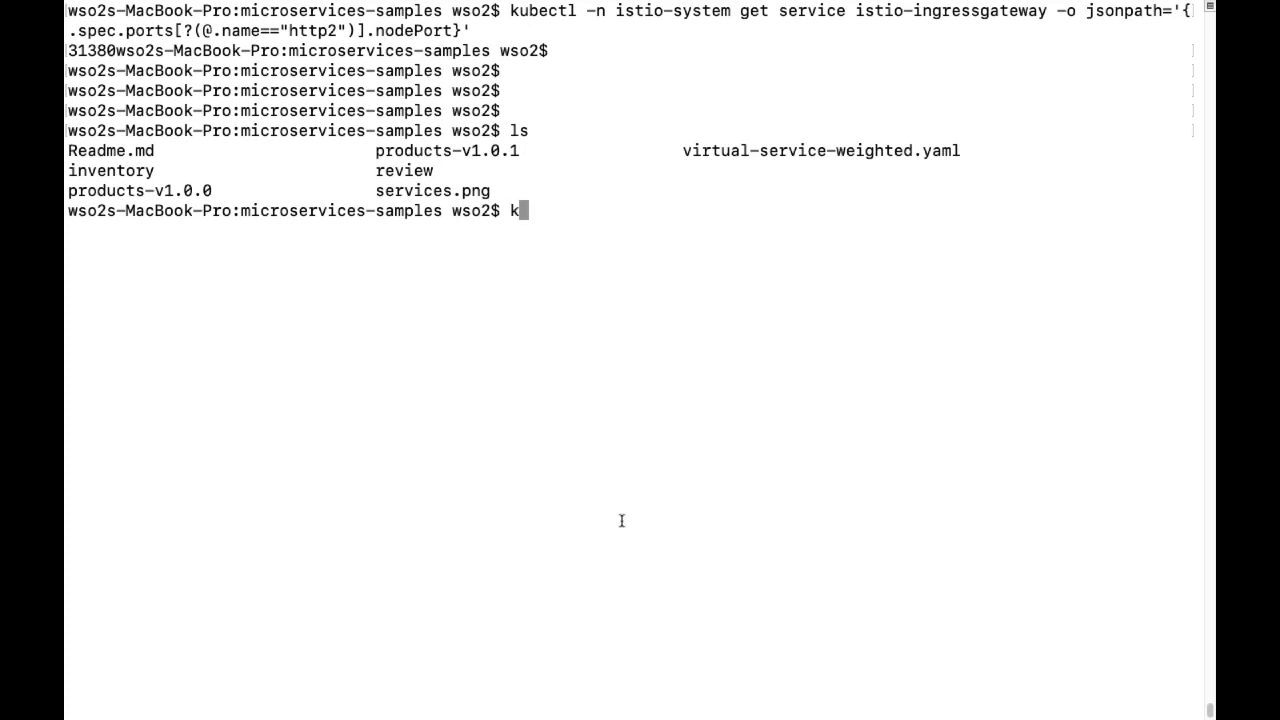
pyautogui.write('ubectl create -f')
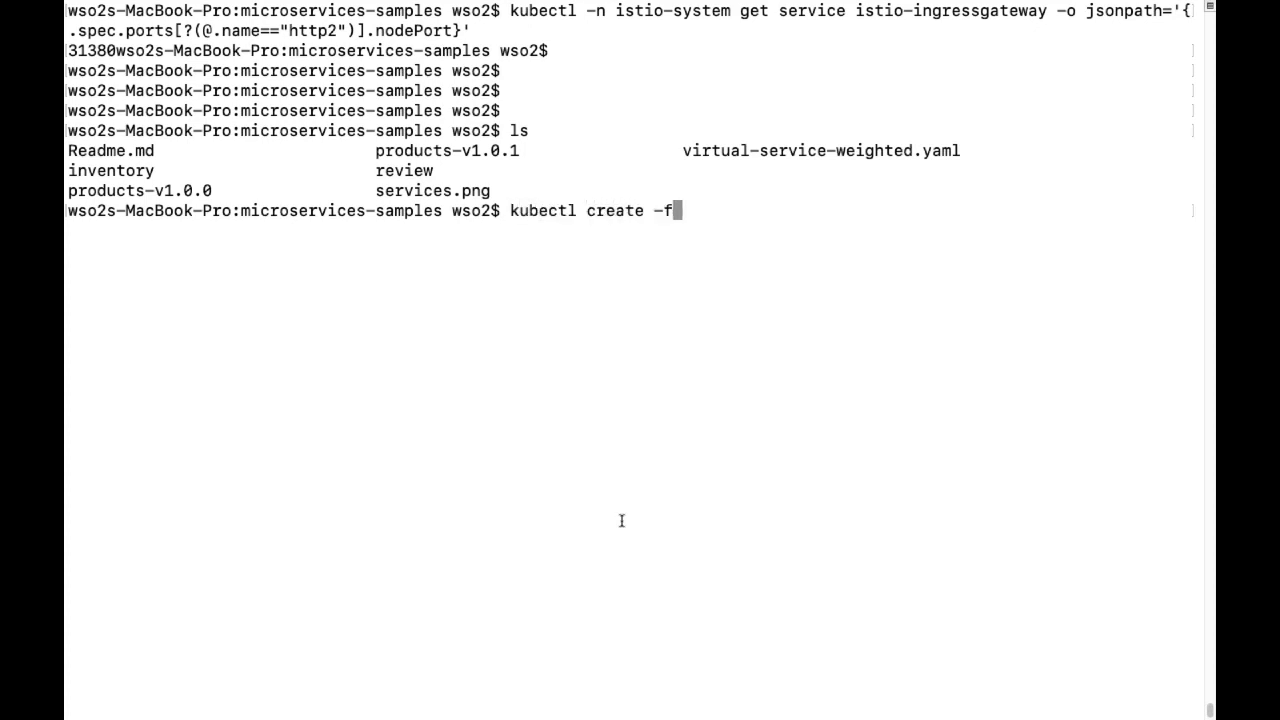
pyautogui.write(' pro')
pyautogui.press('Tab')
pyautogui.write('1')
pyautogui.press('Tab')
pyautogui.write('prod')
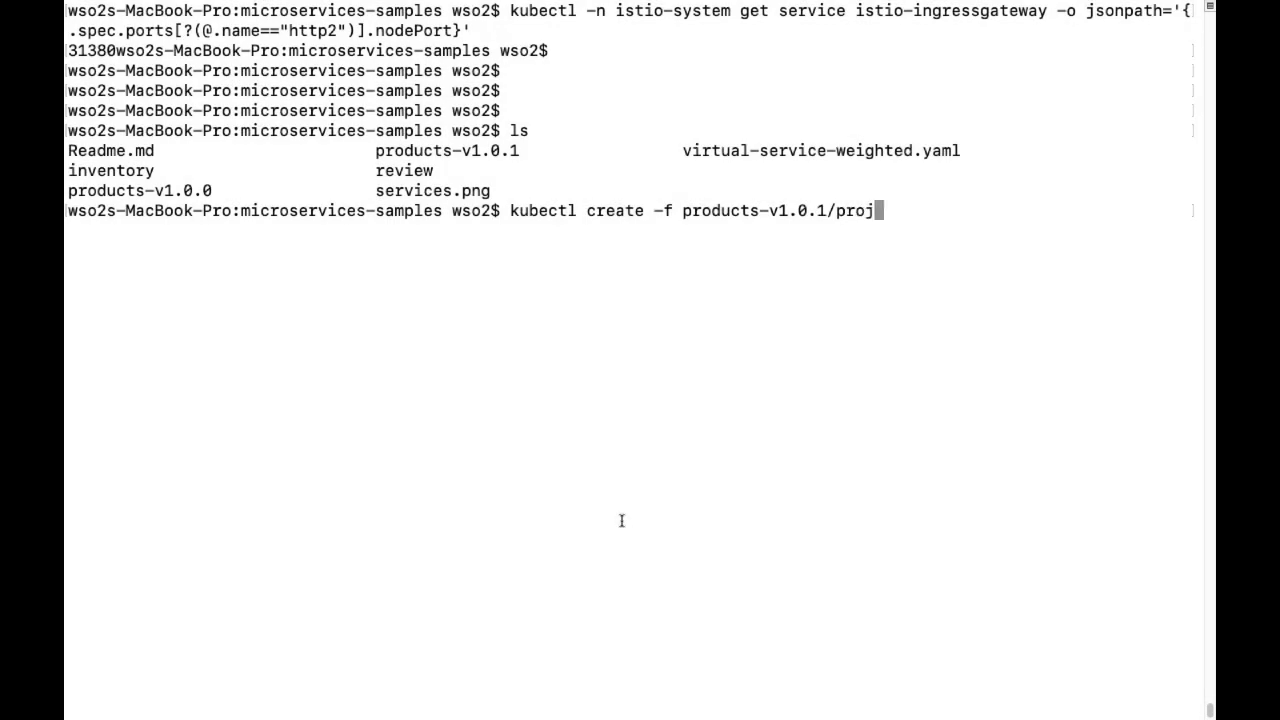
pyautogui.press('Tab')
pyautogui.write('y')
pyautogui.press('Tab')
pyautogui.press('Return')
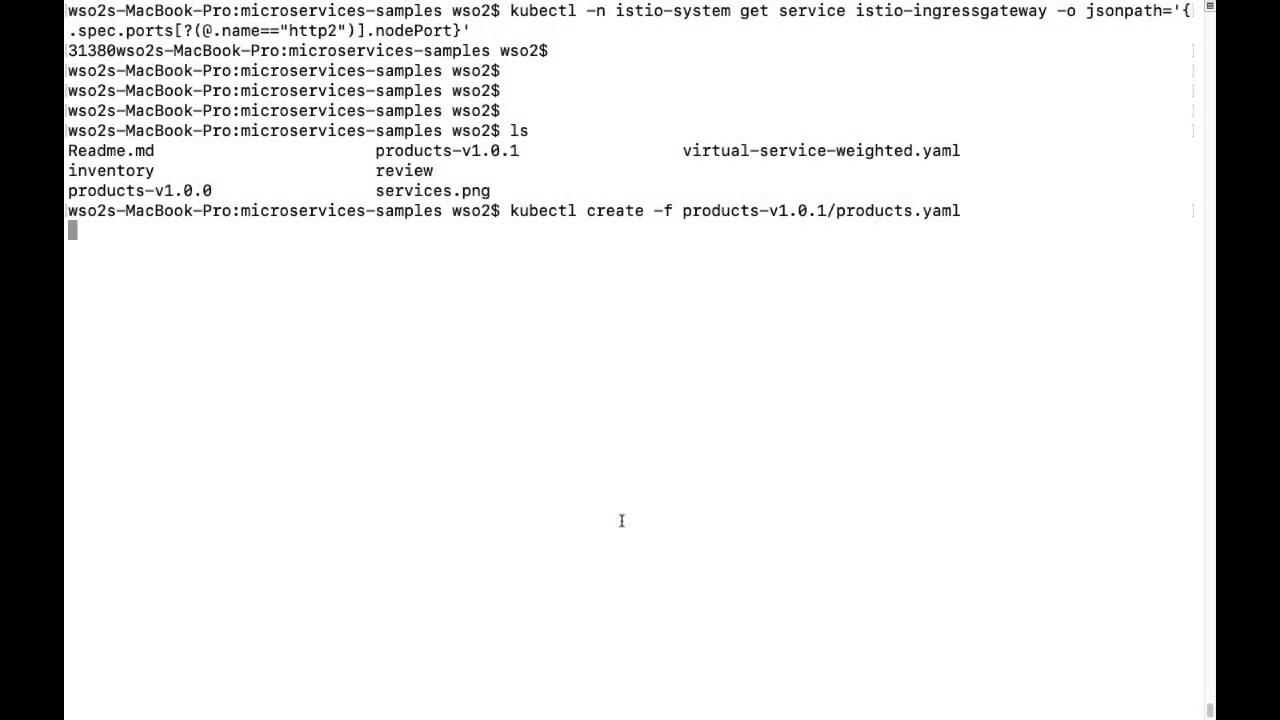
pyautogui.press('Return')
pyautogui.press('Return')
pyautogui.press('Return')
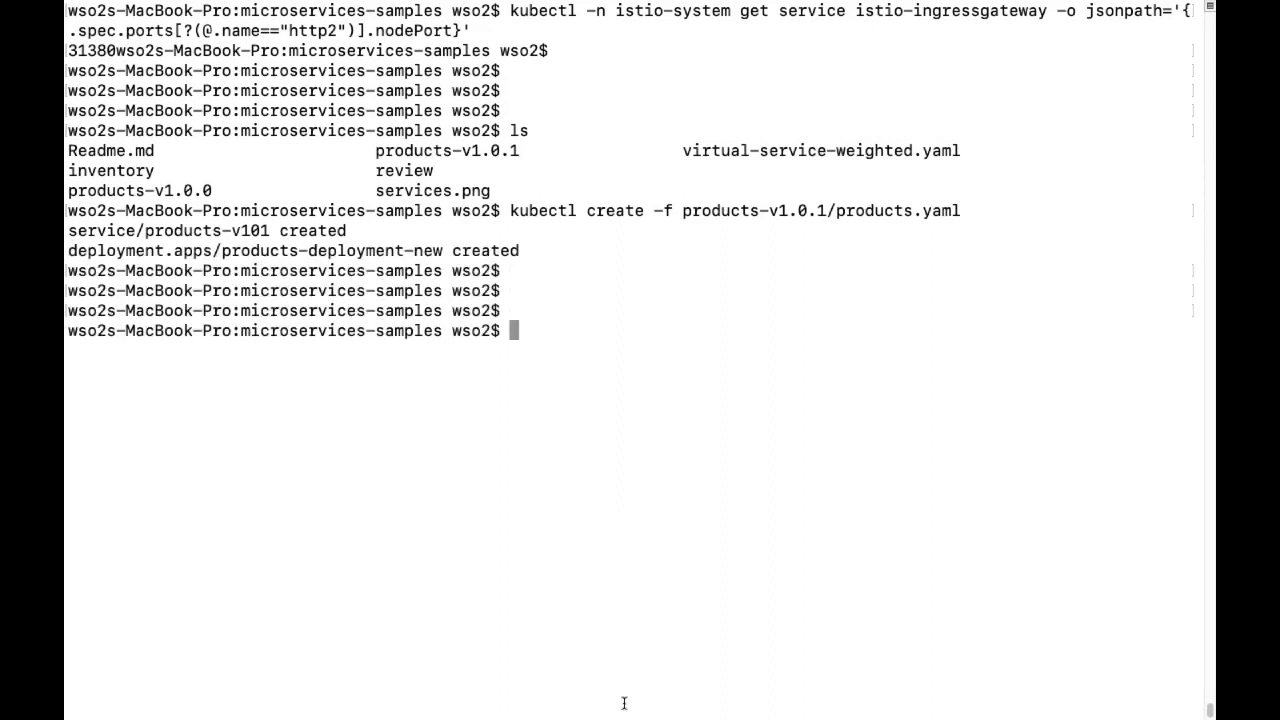
# Resend GET /products/501 in Postman, again returning the Floral Sleeveless Blouse at $21.50.
pyautogui.moveTo(622, 712)
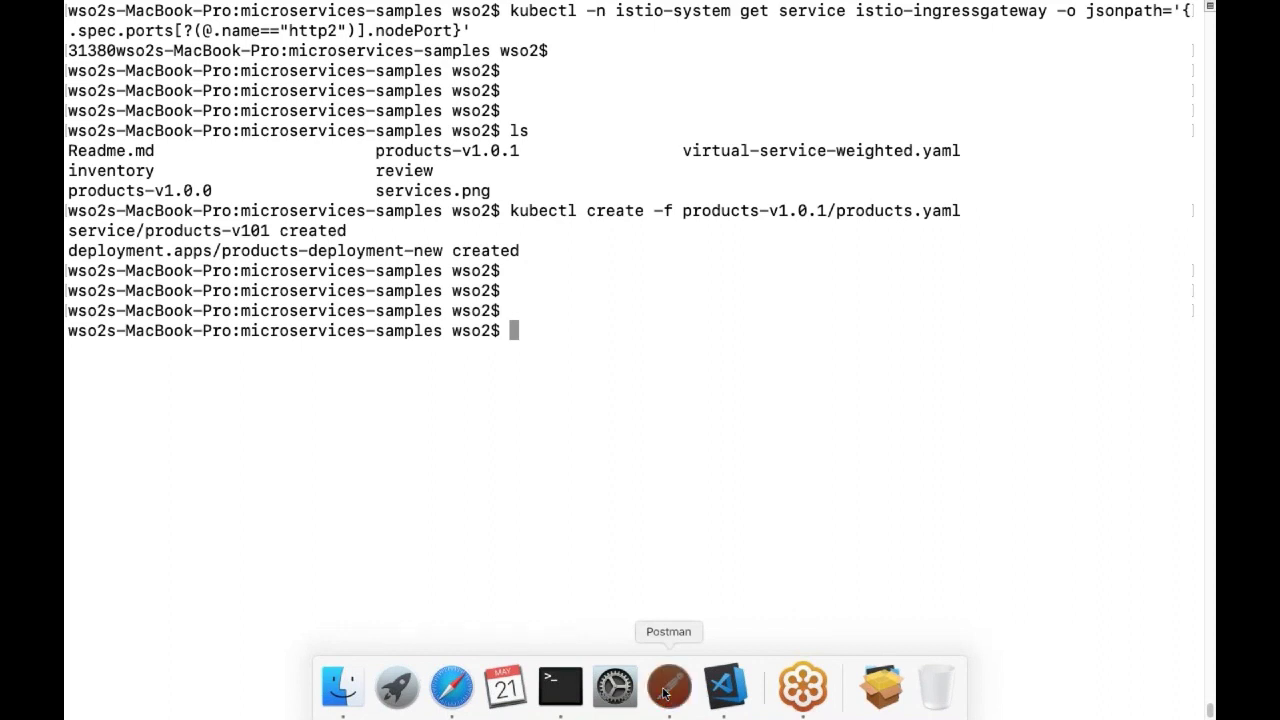
pyautogui.click(663, 690)
pyautogui.click(1075, 104)
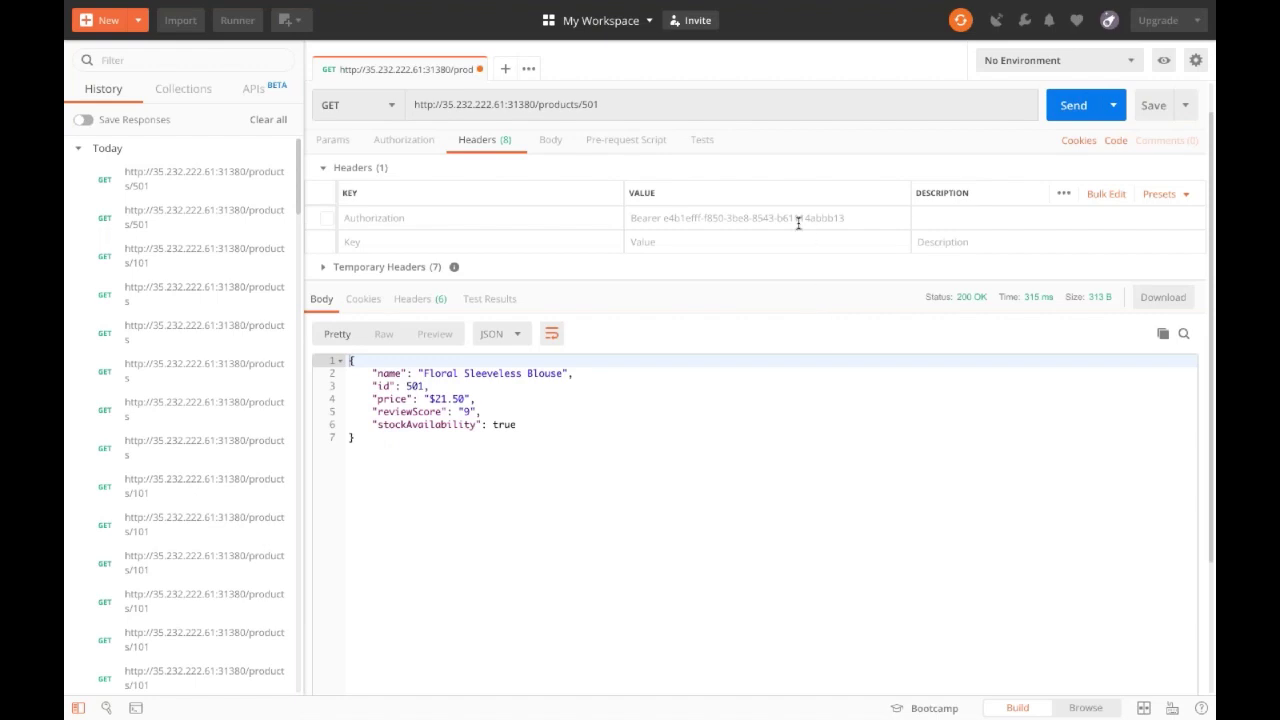
pyautogui.click(725, 460)
pyautogui.moveTo(652, 712)
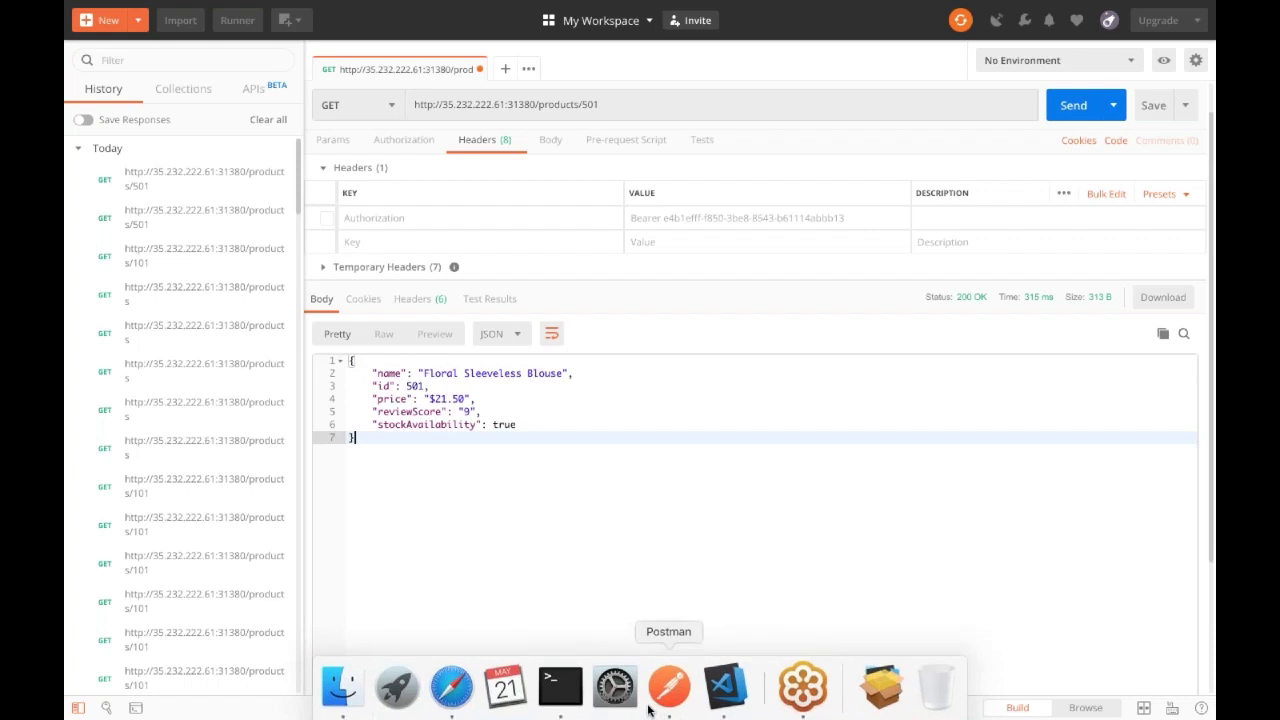
# Open virtual-service-weighted.yaml from the VS Code Explorer.
pyautogui.click(716, 698)
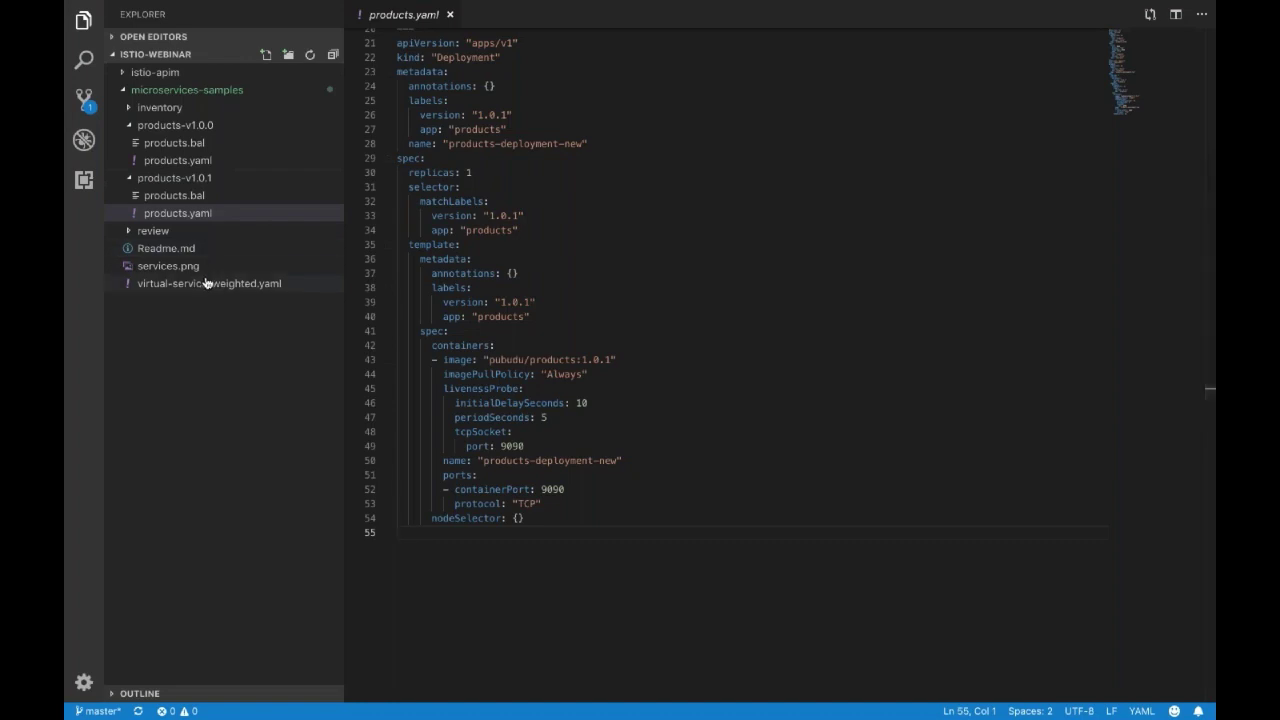
pyautogui.click(252, 288)
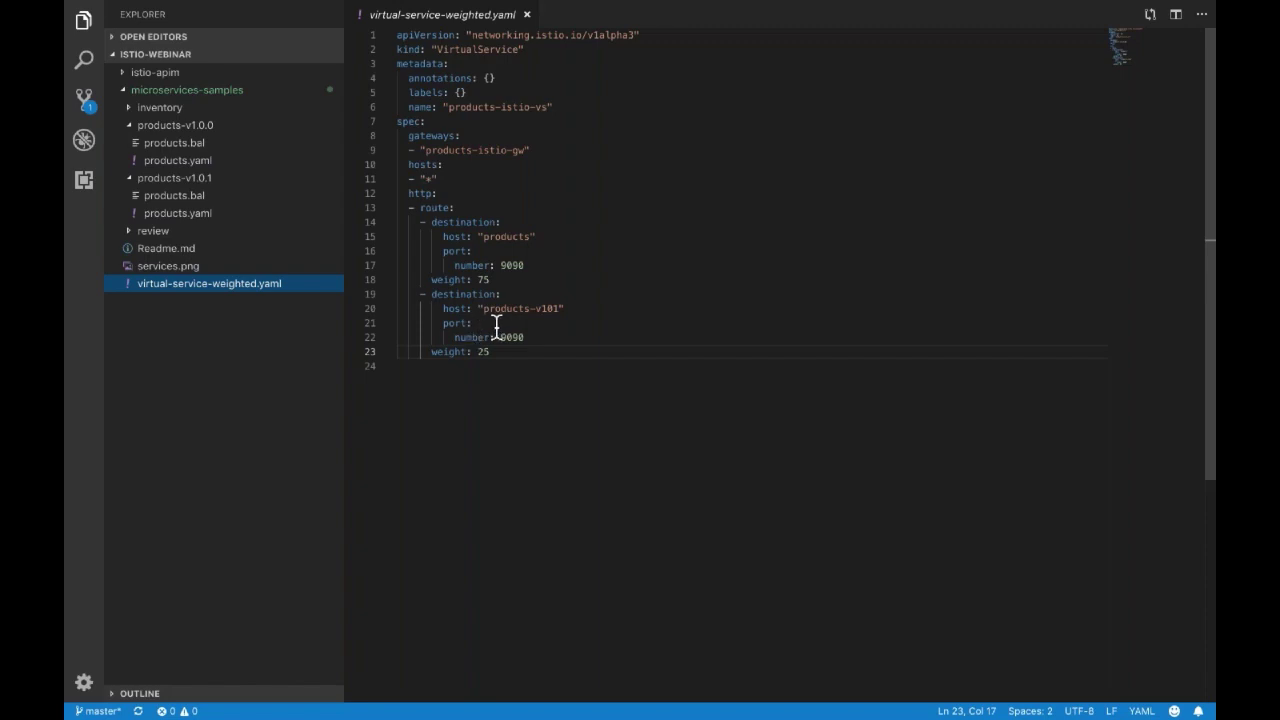
# Review the destinations: products at weight 75, products-v101 at weight 25, both on port 9090.
pyautogui.click(496, 322)
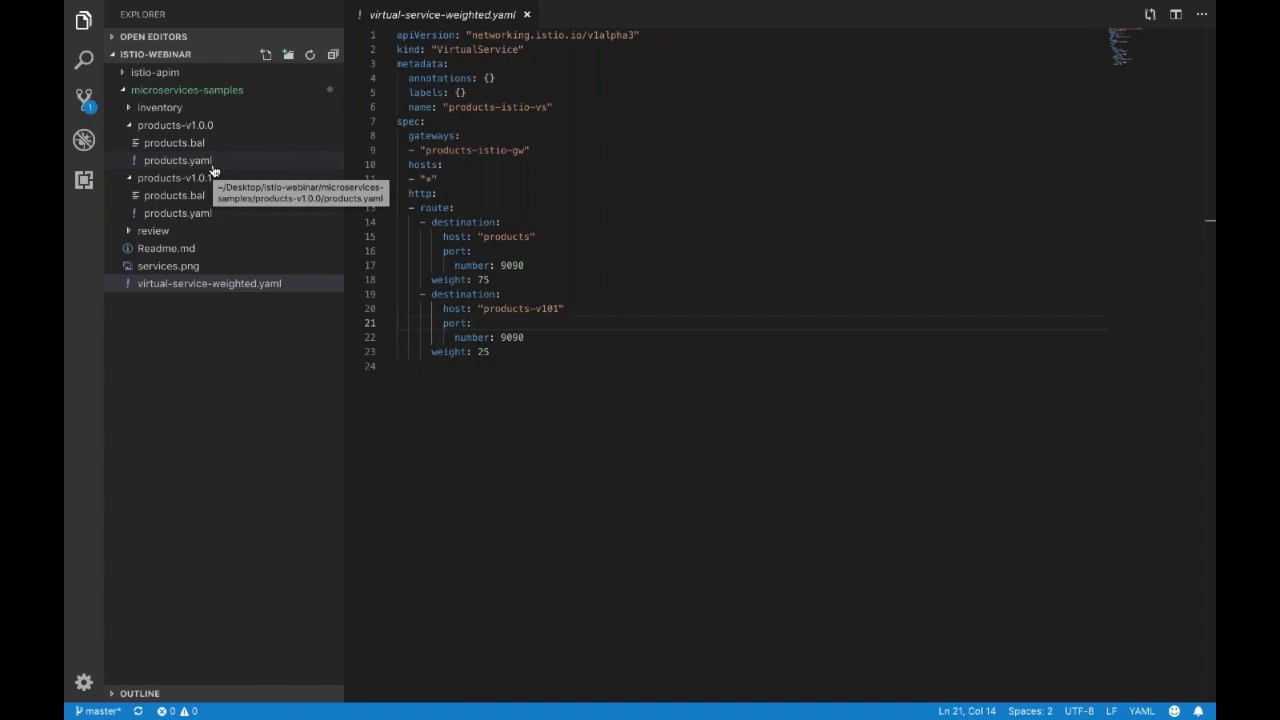
pyautogui.click(484, 222)
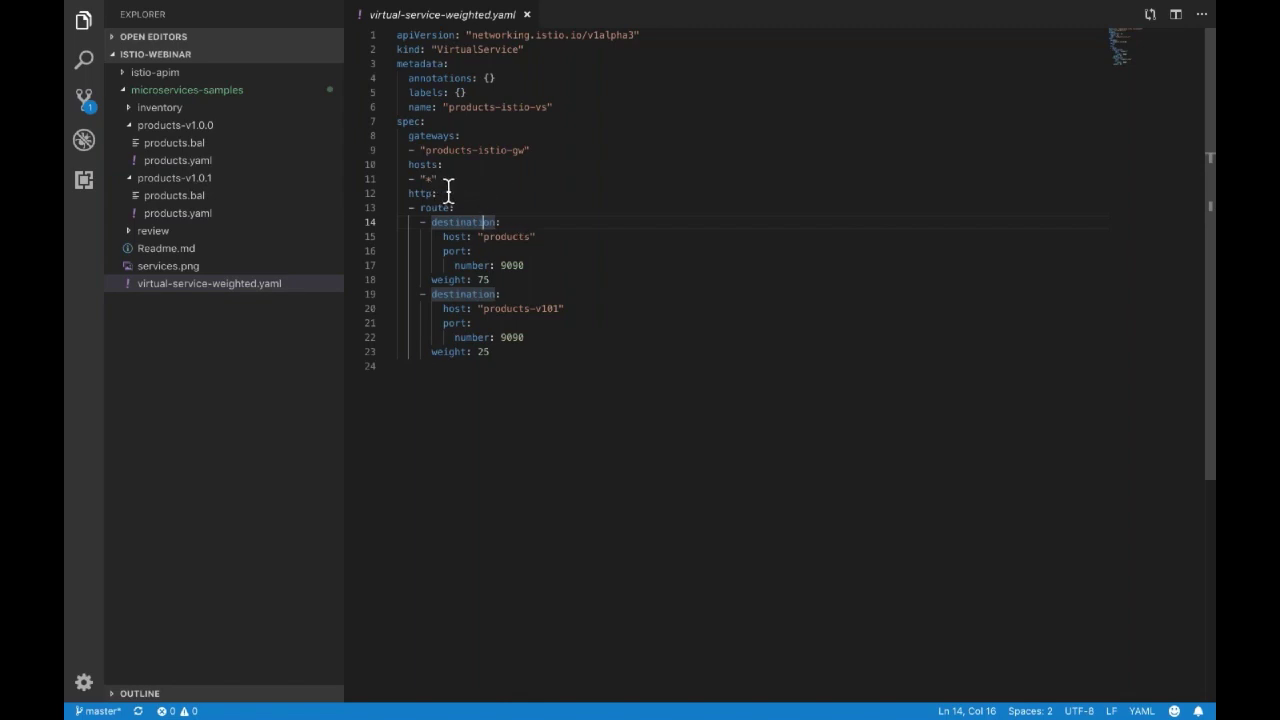
pyautogui.press('Down')
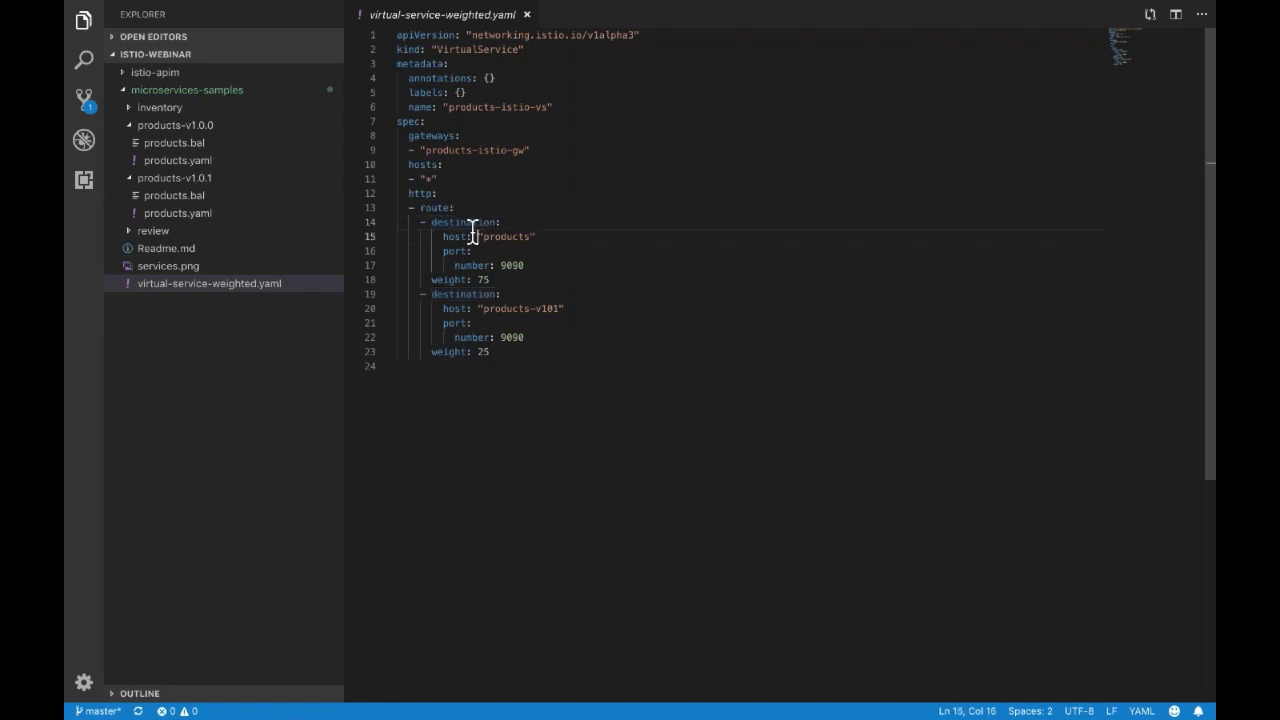
pyautogui.moveTo(482, 236); pyautogui.dragTo(490, 280)
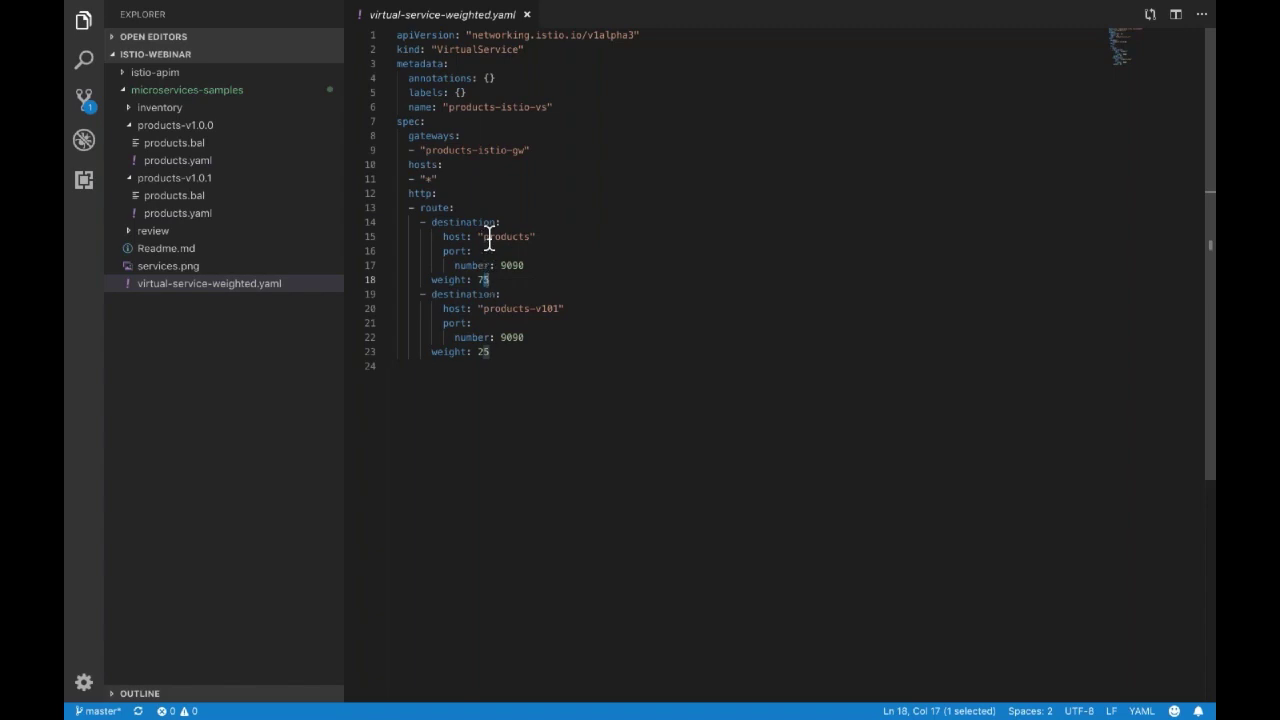
pyautogui.doubleClick(488, 236)
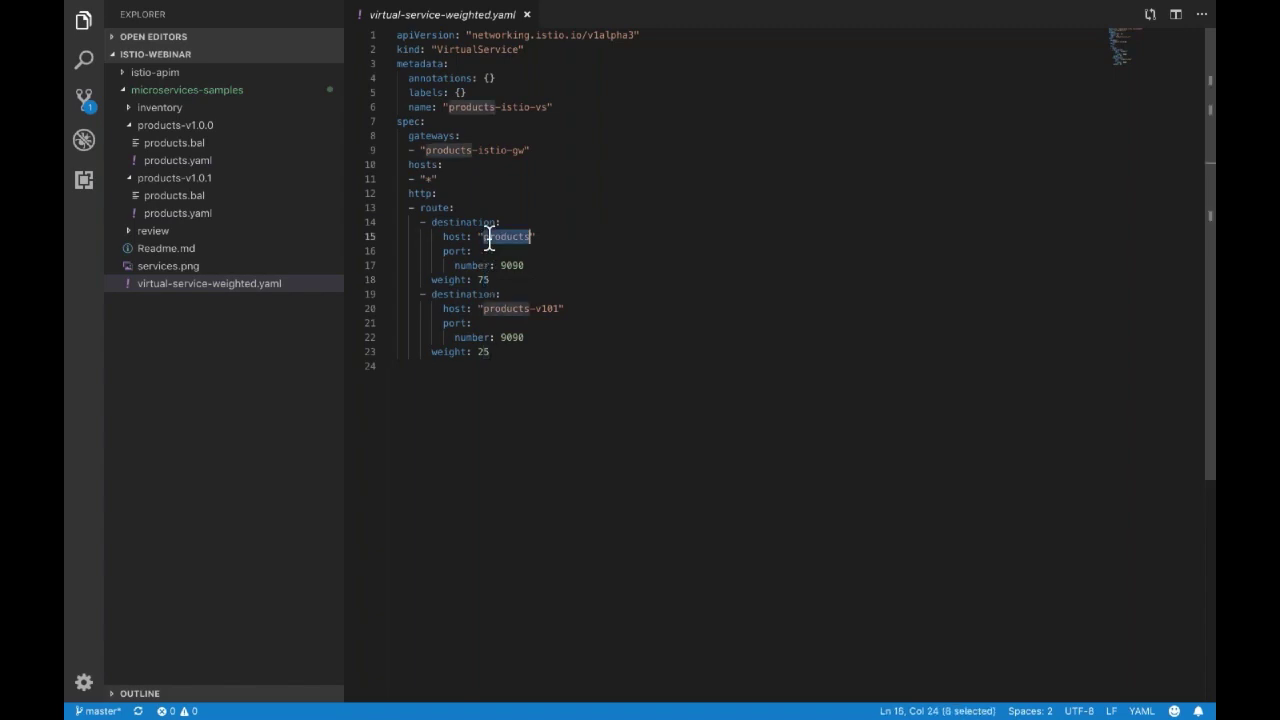
pyautogui.click(487, 308)
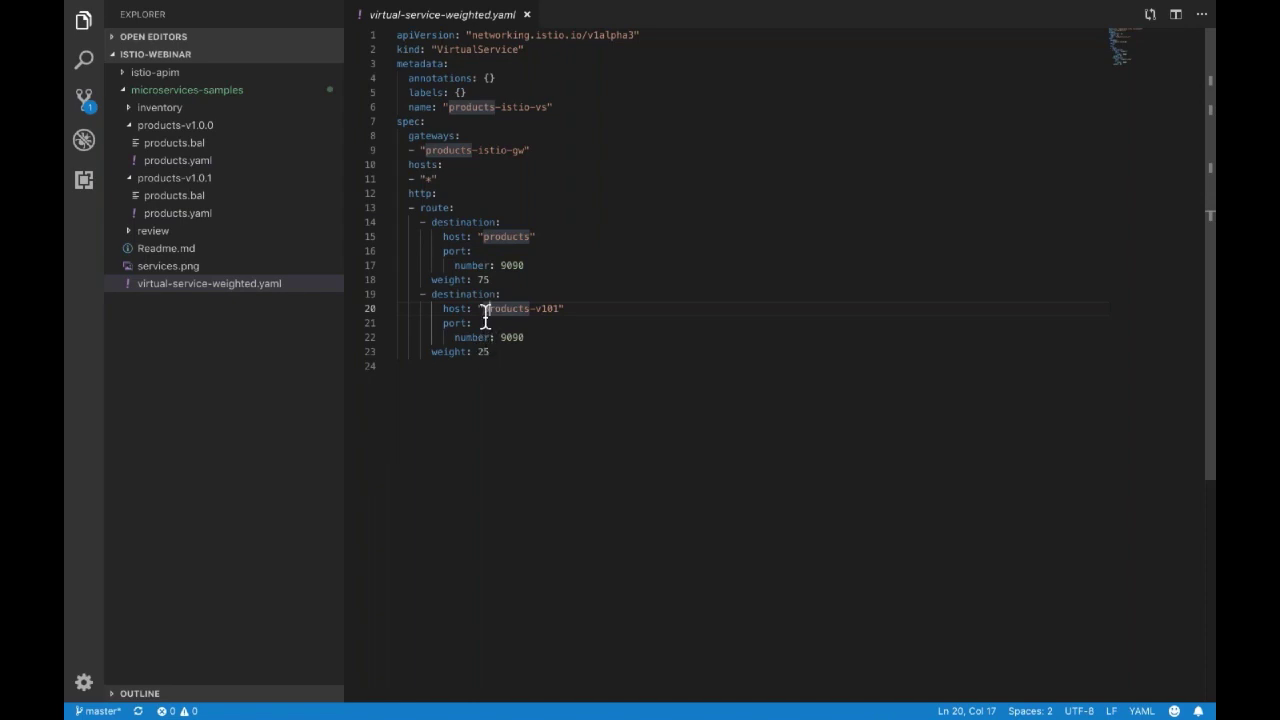
pyautogui.moveTo(486, 308); pyautogui.dragTo(557, 309)
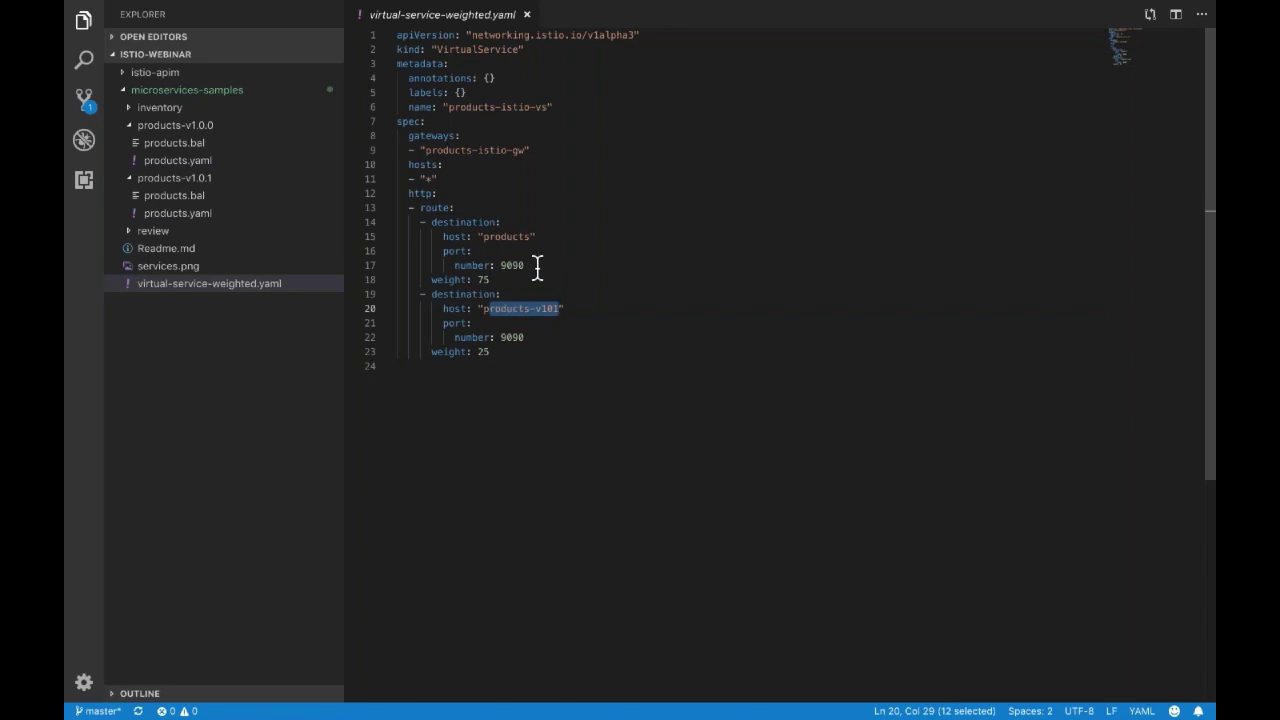
pyautogui.click(486, 279)
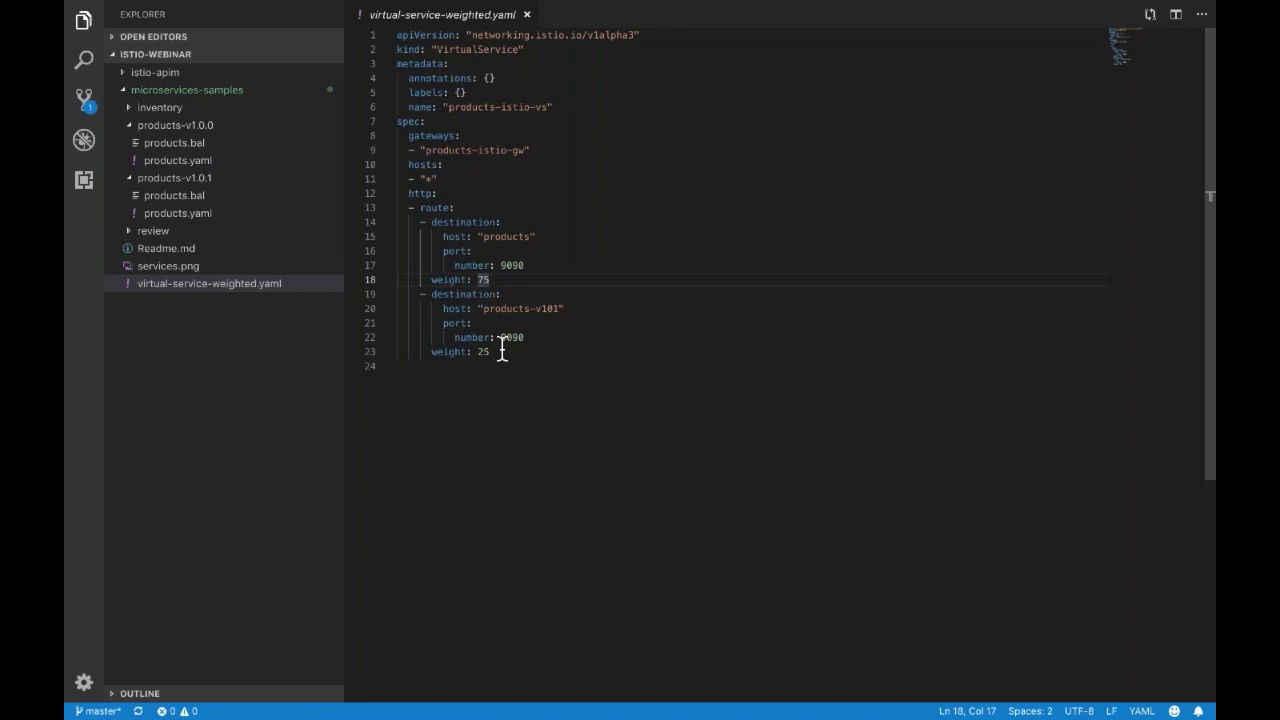
pyautogui.click(508, 337)
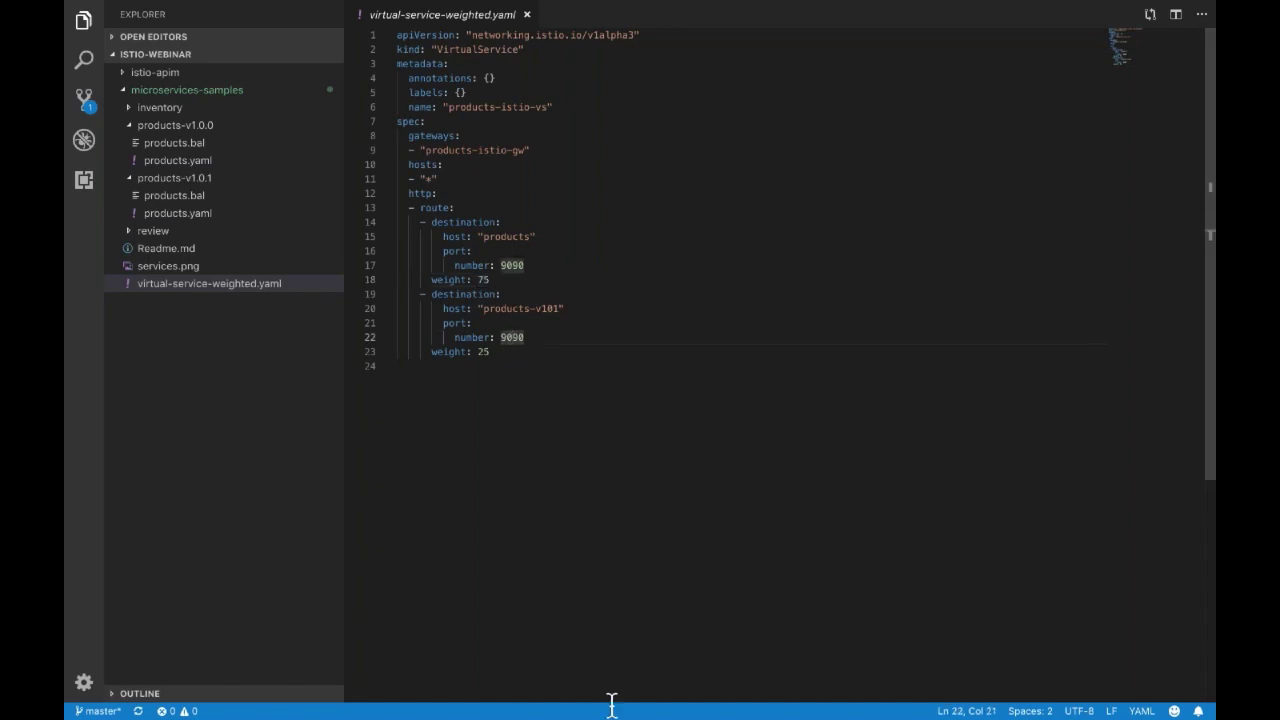
pyautogui.click(574, 634)
# Run kubectl apply -f virtual-service-weighted.yaml, configuring products-istio-vs with the 75/25 split.
pyautogui.moveTo(572, 699)
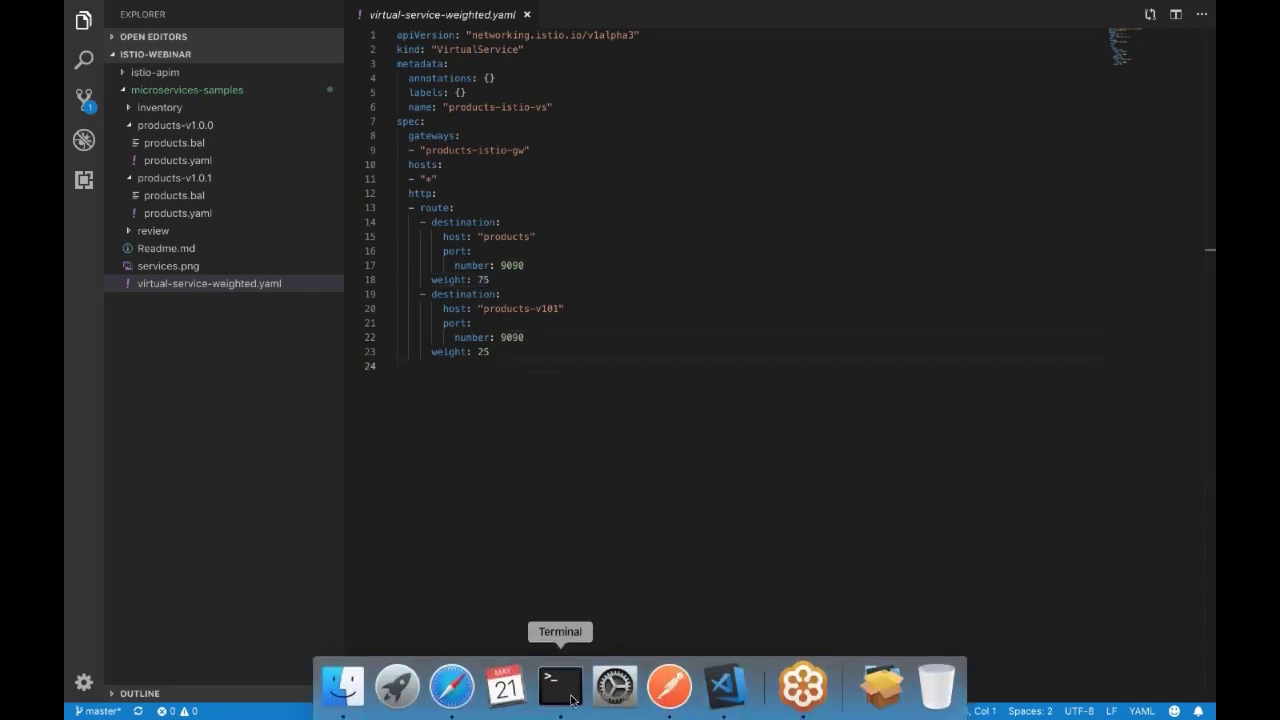
pyautogui.click(570, 697)
pyautogui.write('k')
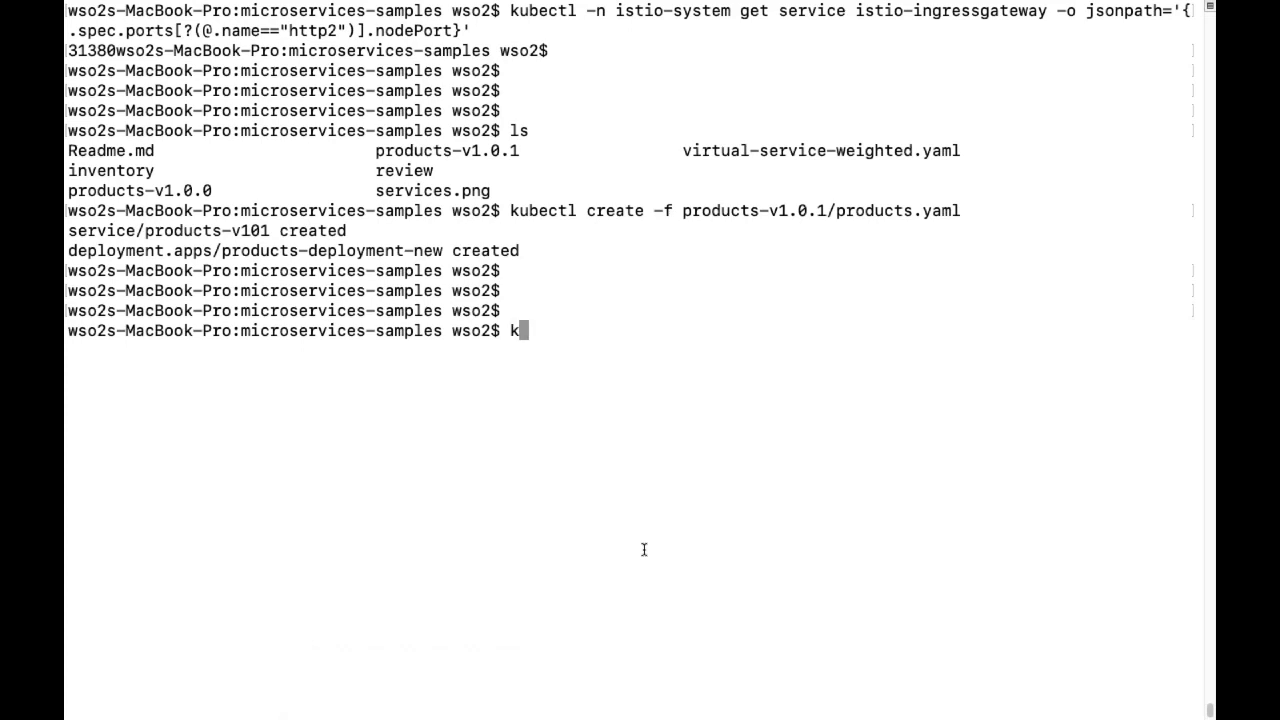
pyautogui.write('ubectl apply -')
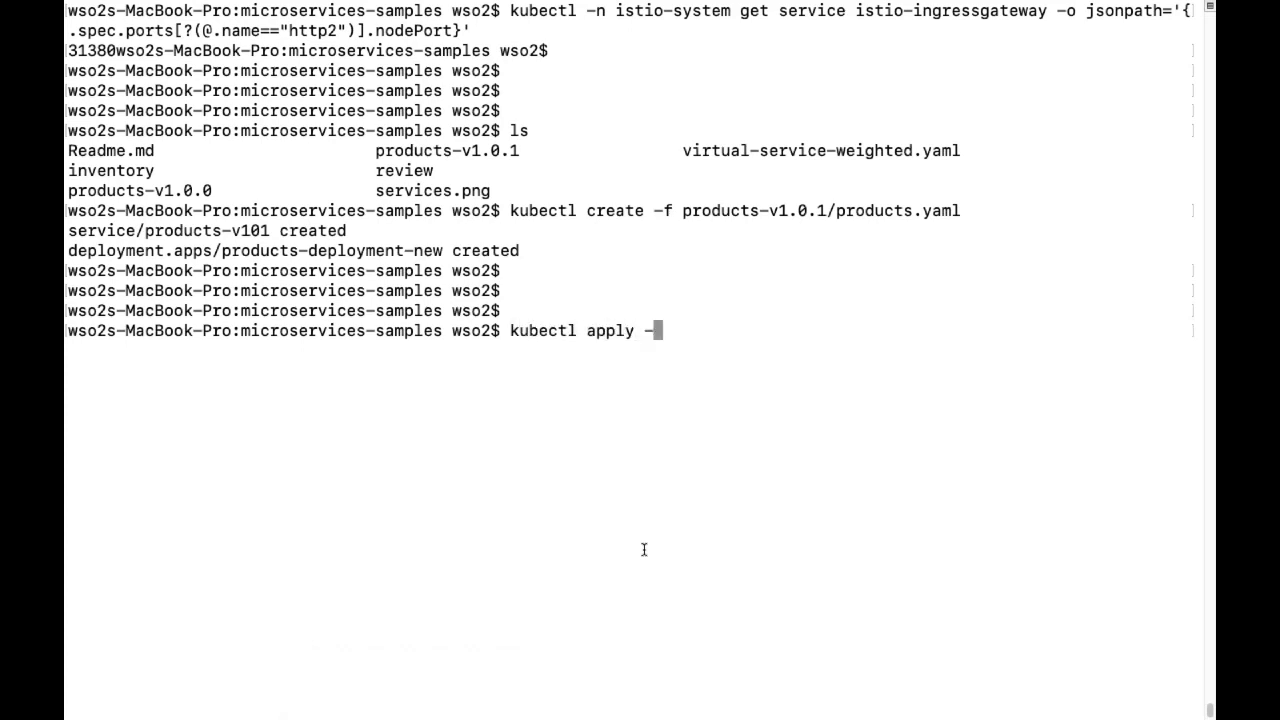
pyautogui.write('f v')
pyautogui.press('Tab')
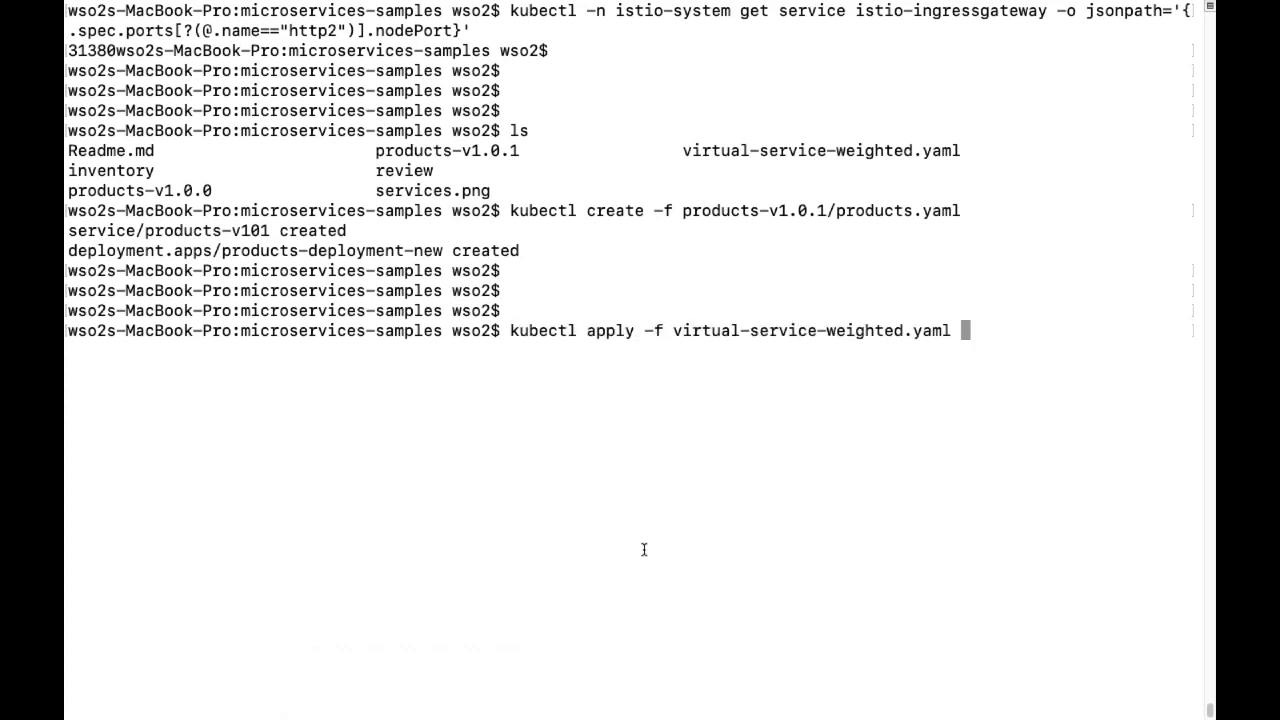
pyautogui.press('Return')
pyautogui.press('Return')
pyautogui.press('Return')
pyautogui.press('Return')
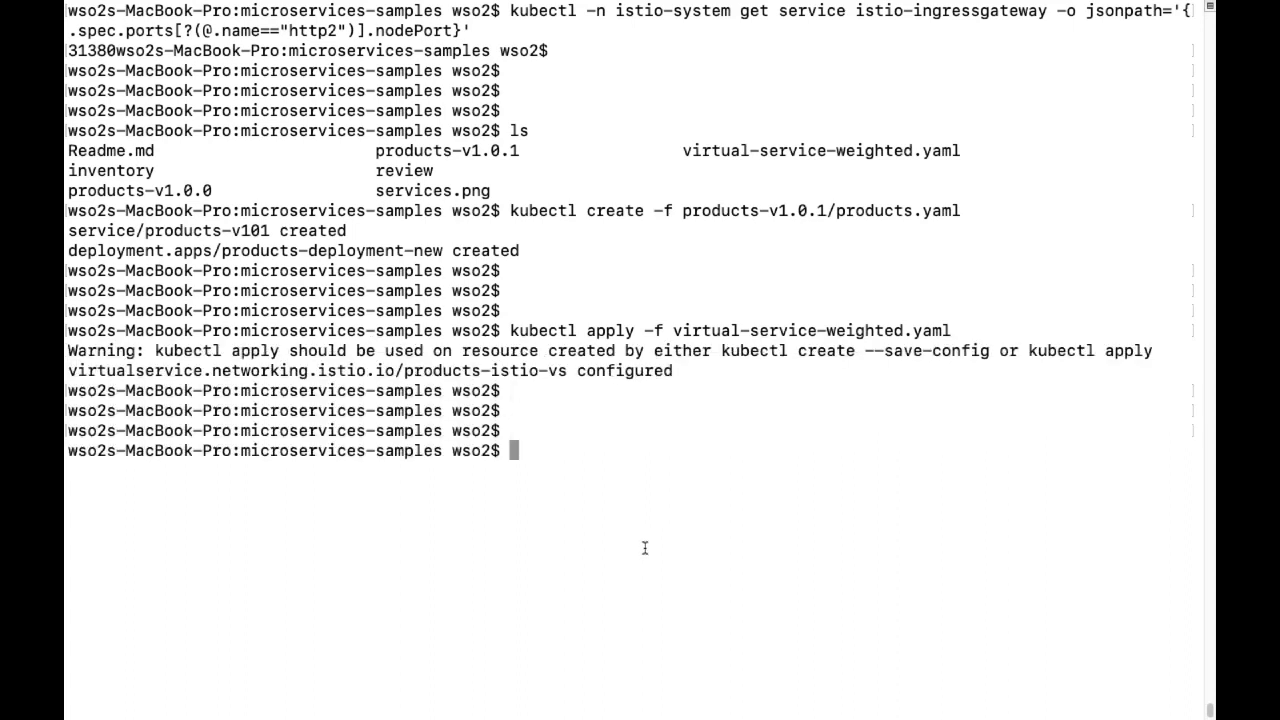
# Resend GET /products/501 repeatedly until a response includes "category": "Clothing".
pyautogui.moveTo(668, 695)
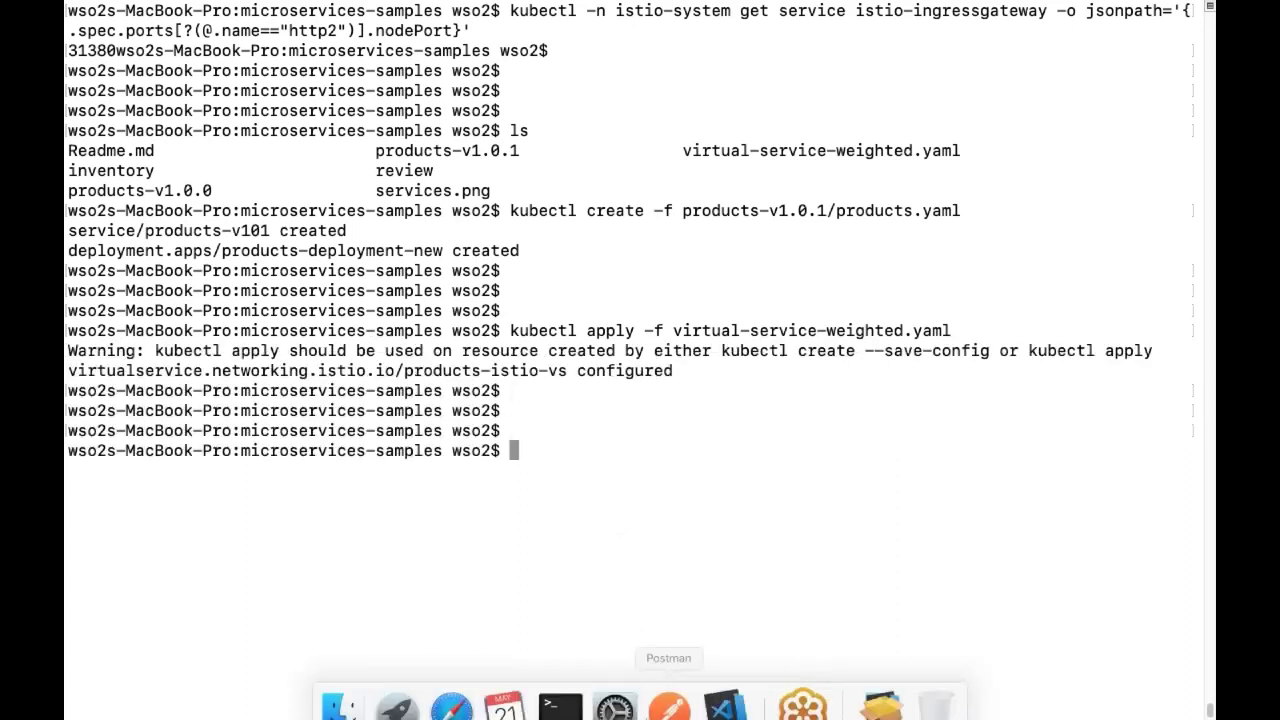
pyautogui.click(668, 688)
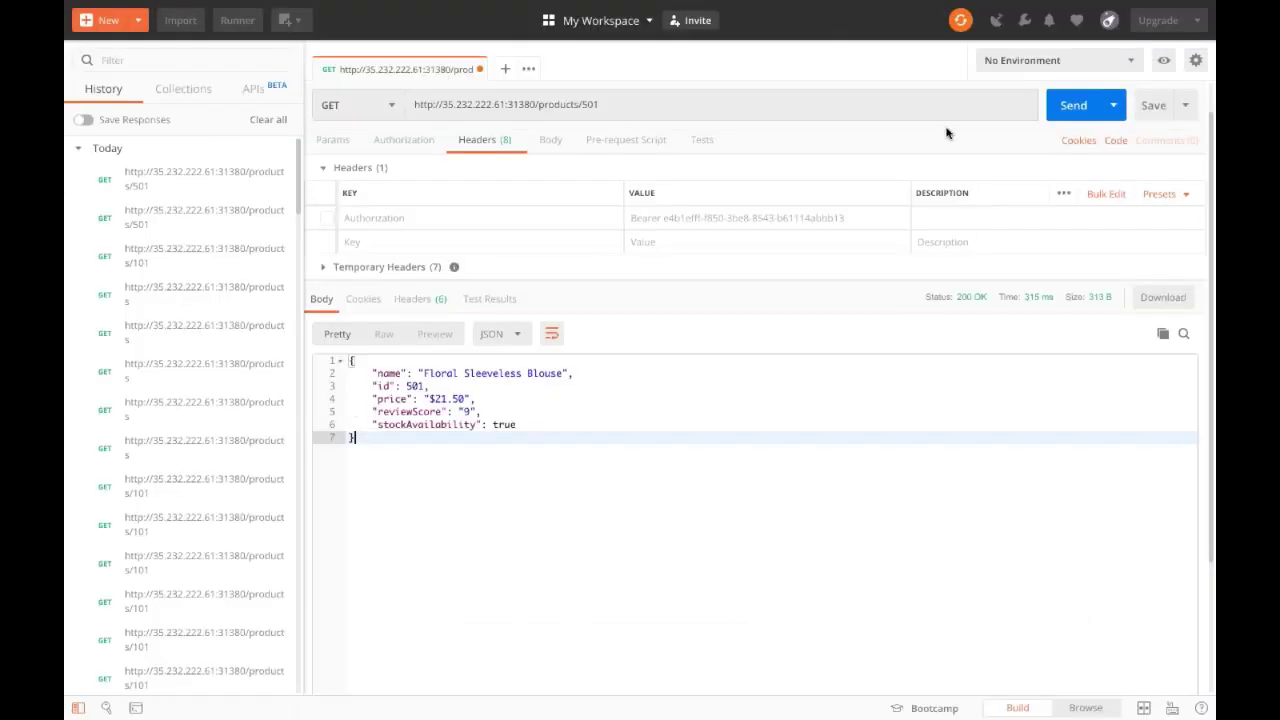
pyautogui.click(1062, 120)
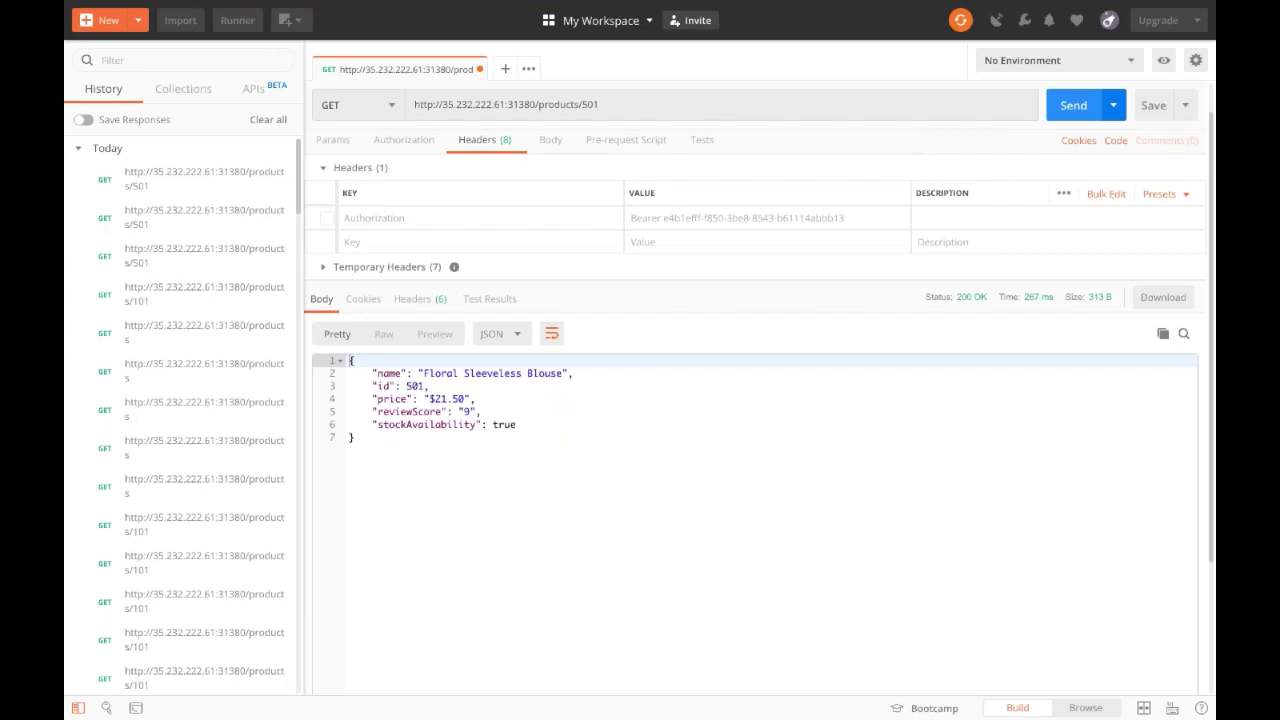
pyautogui.hotkey('ctrl', 'Return')
pyautogui.hotkey('ctrl', 'Return')
pyautogui.hotkey('ctrl', 'Return')
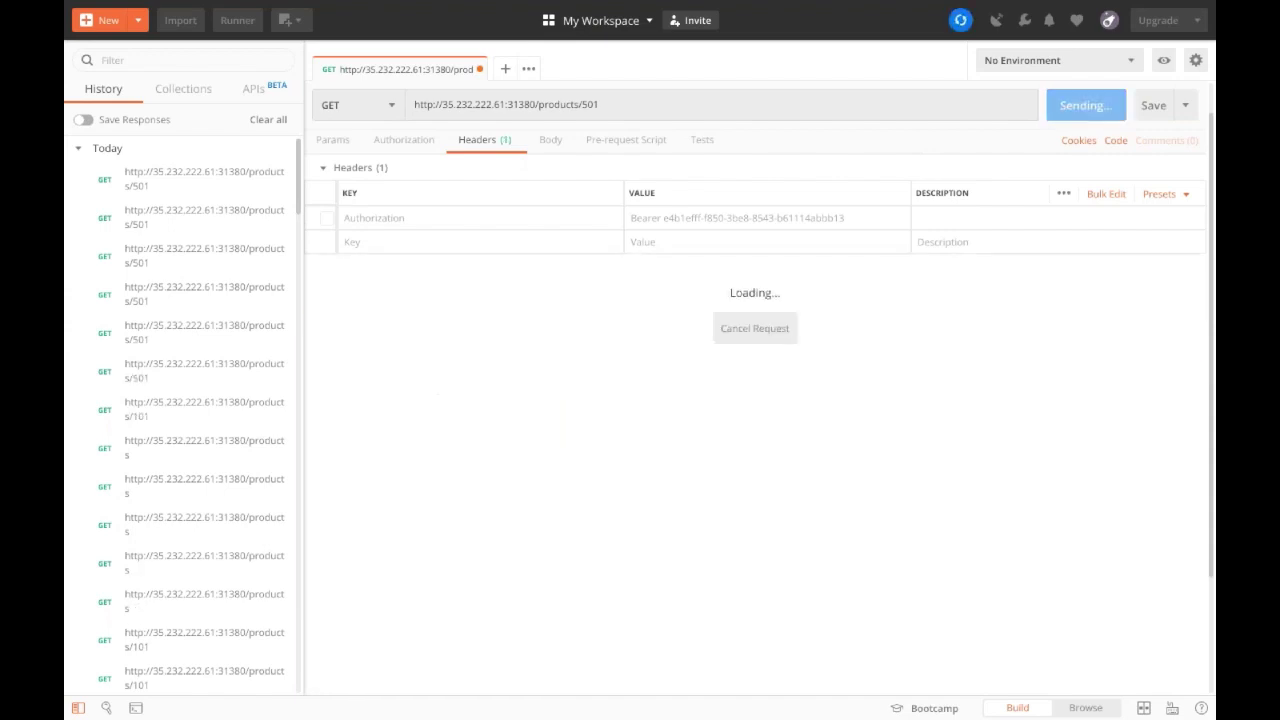
pyautogui.hotkey('ctrl', 'Return')
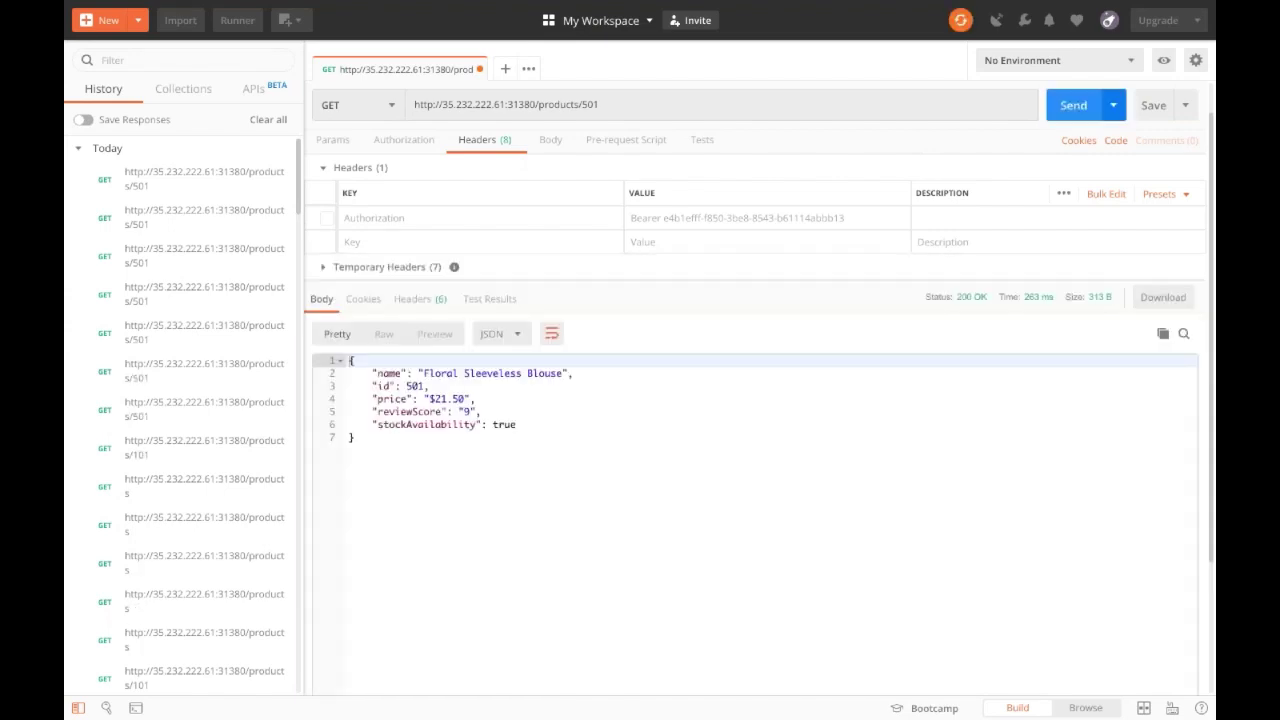
pyautogui.hotkey('ctrl', 'Return')
pyautogui.click(1067, 110)
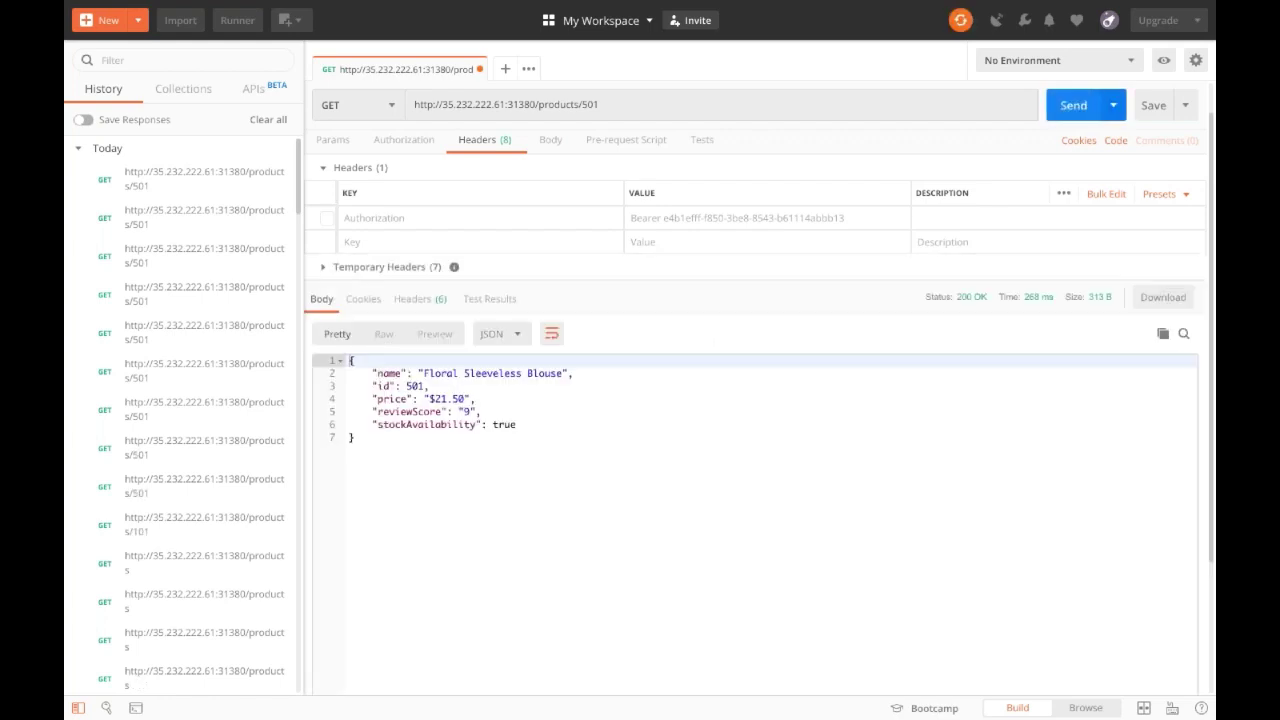
pyautogui.click(1067, 110)
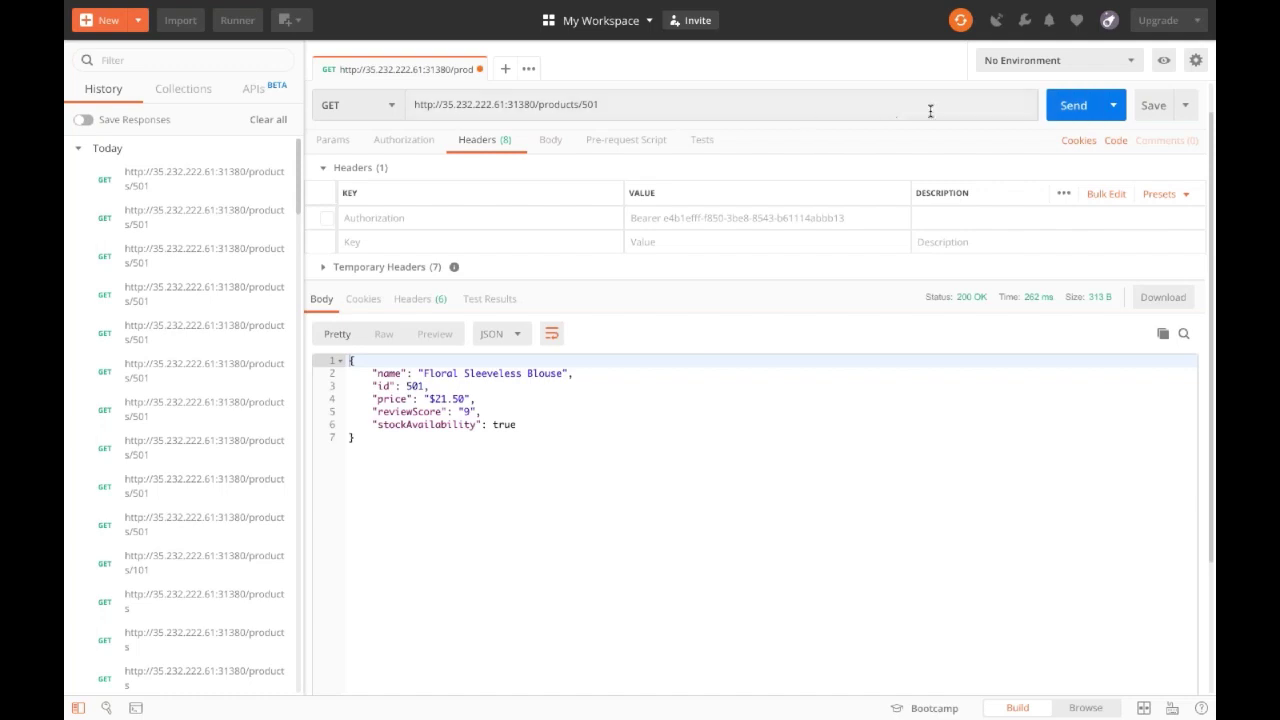
pyautogui.click(1072, 110)
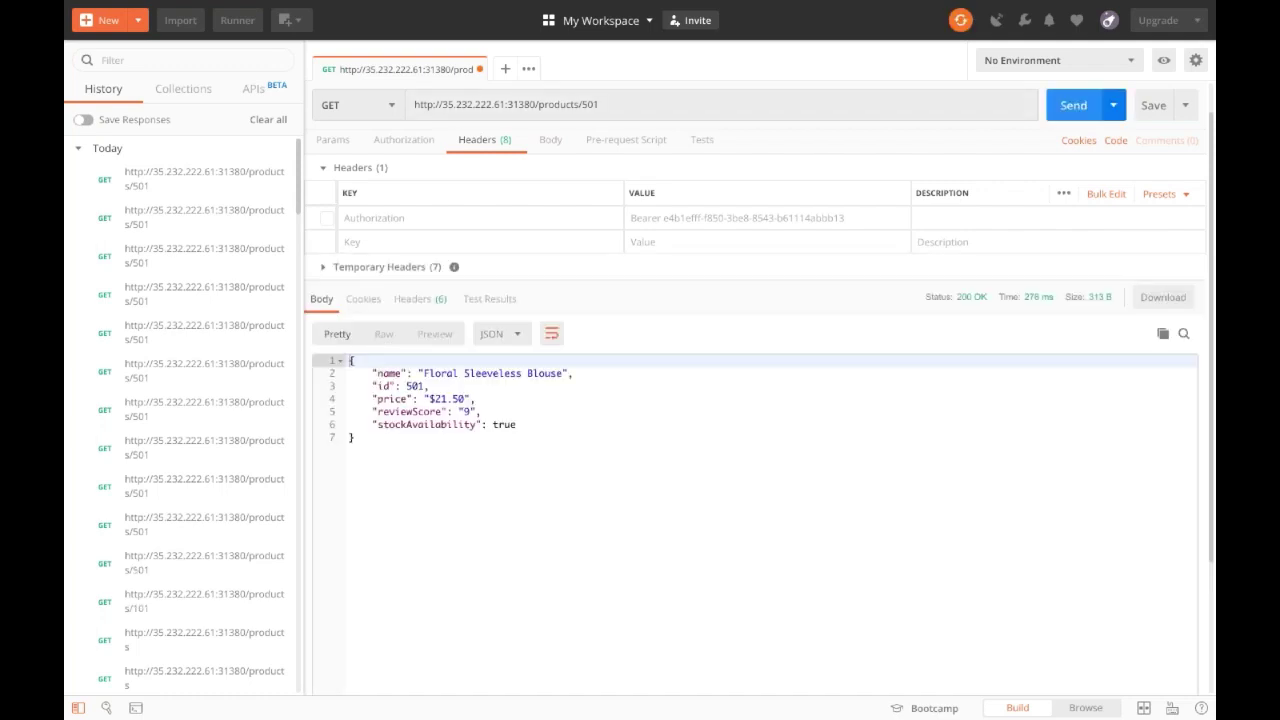
pyautogui.click(1072, 106)
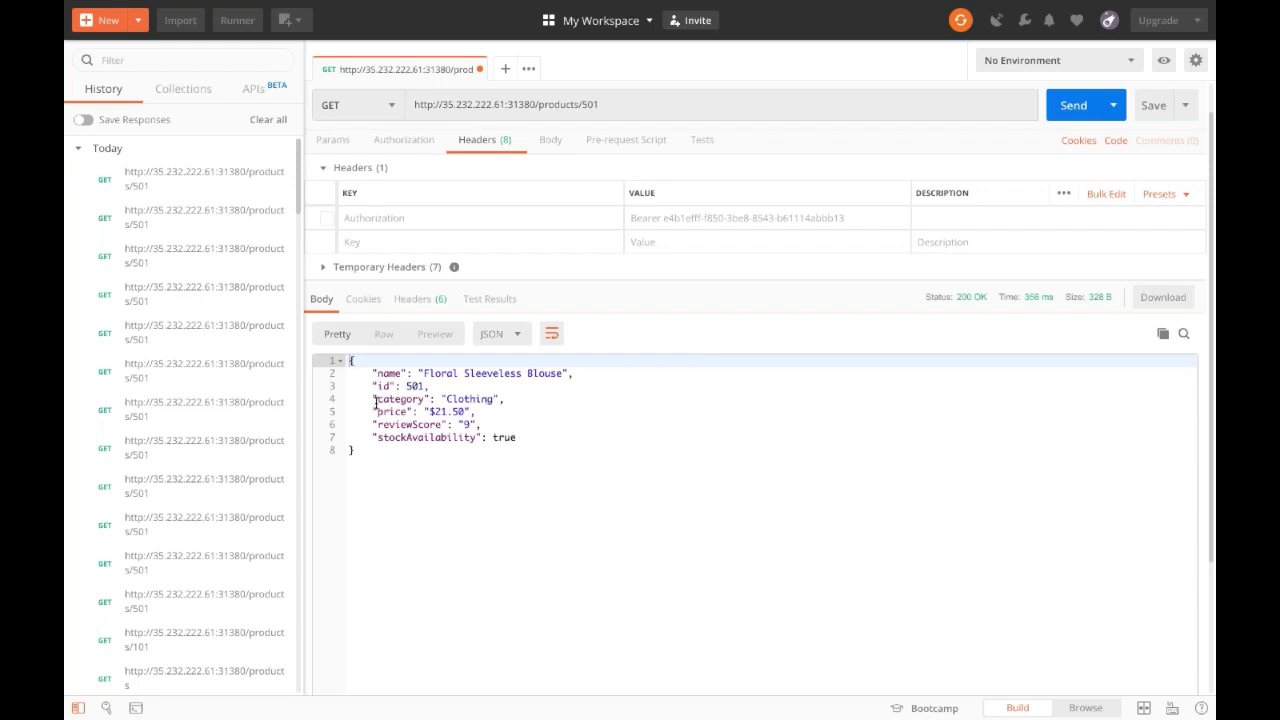
# Highlight the new category field, then resend to get responses from the old version without it.
pyautogui.moveTo(362, 400); pyautogui.dragTo(502, 407)
pyautogui.click(502, 402)
pyautogui.click(389, 399)
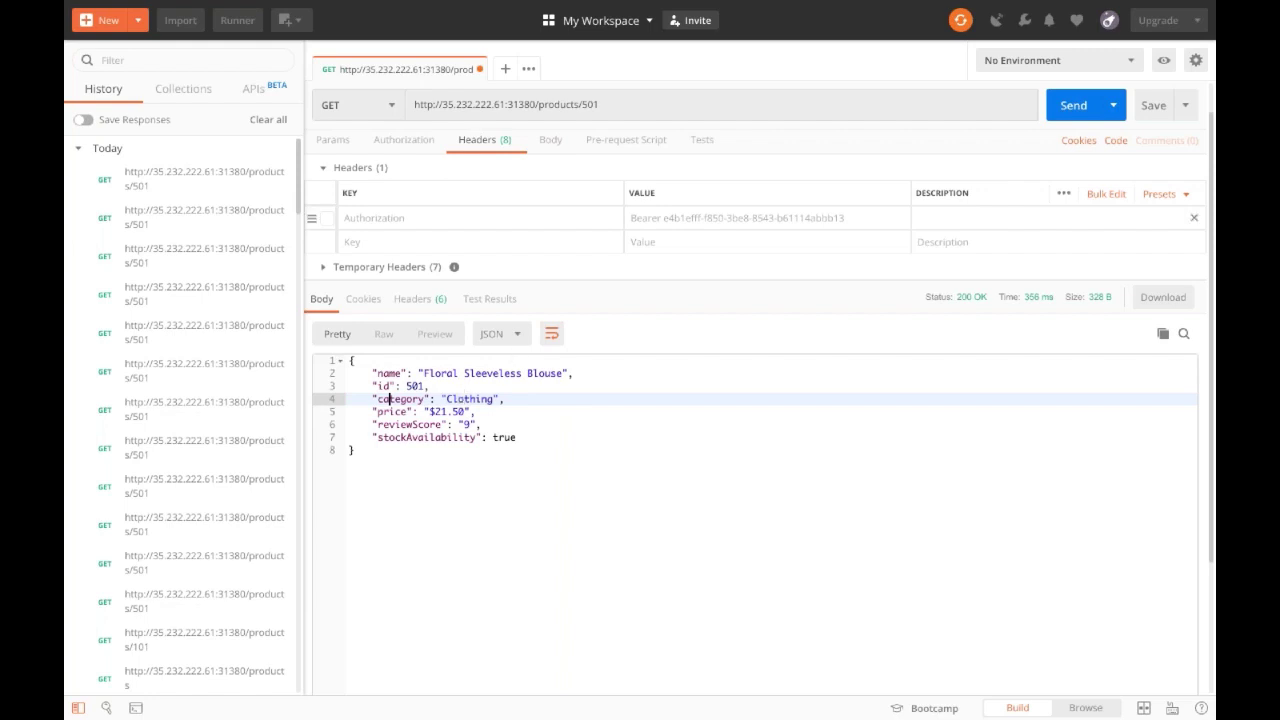
pyautogui.click(1065, 105)
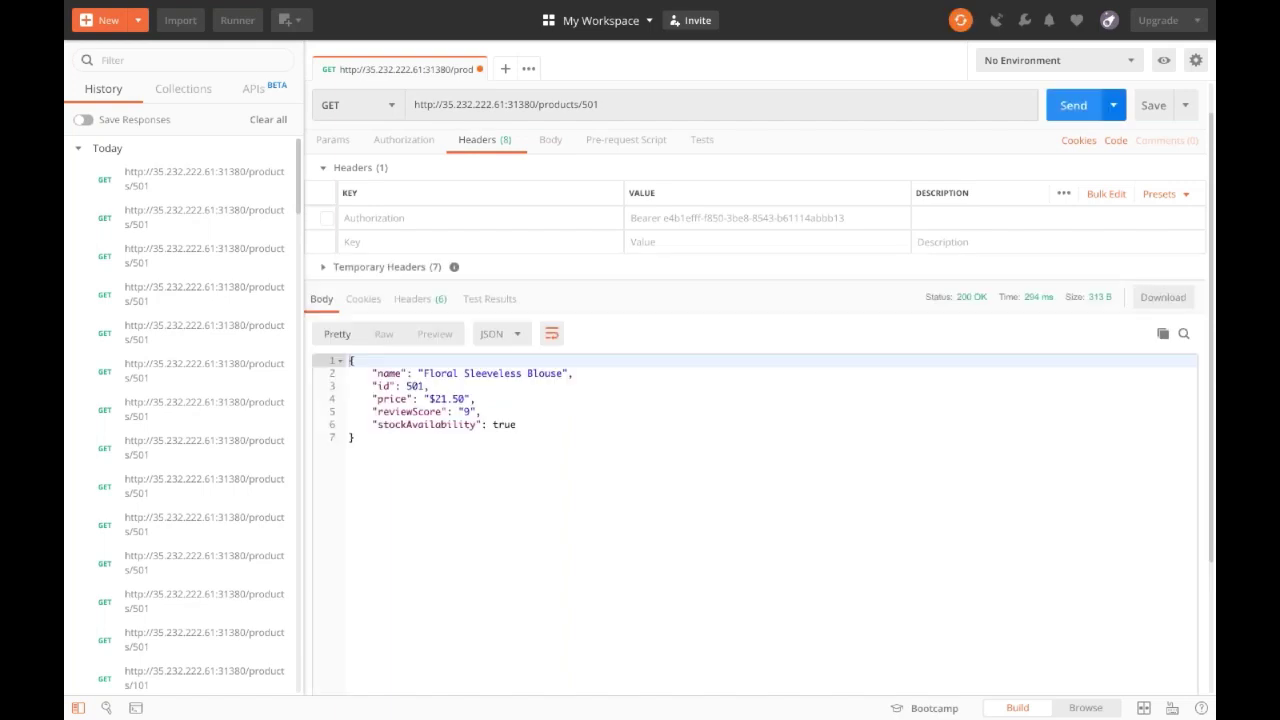
pyautogui.hotkey('ctrl', 'Return')
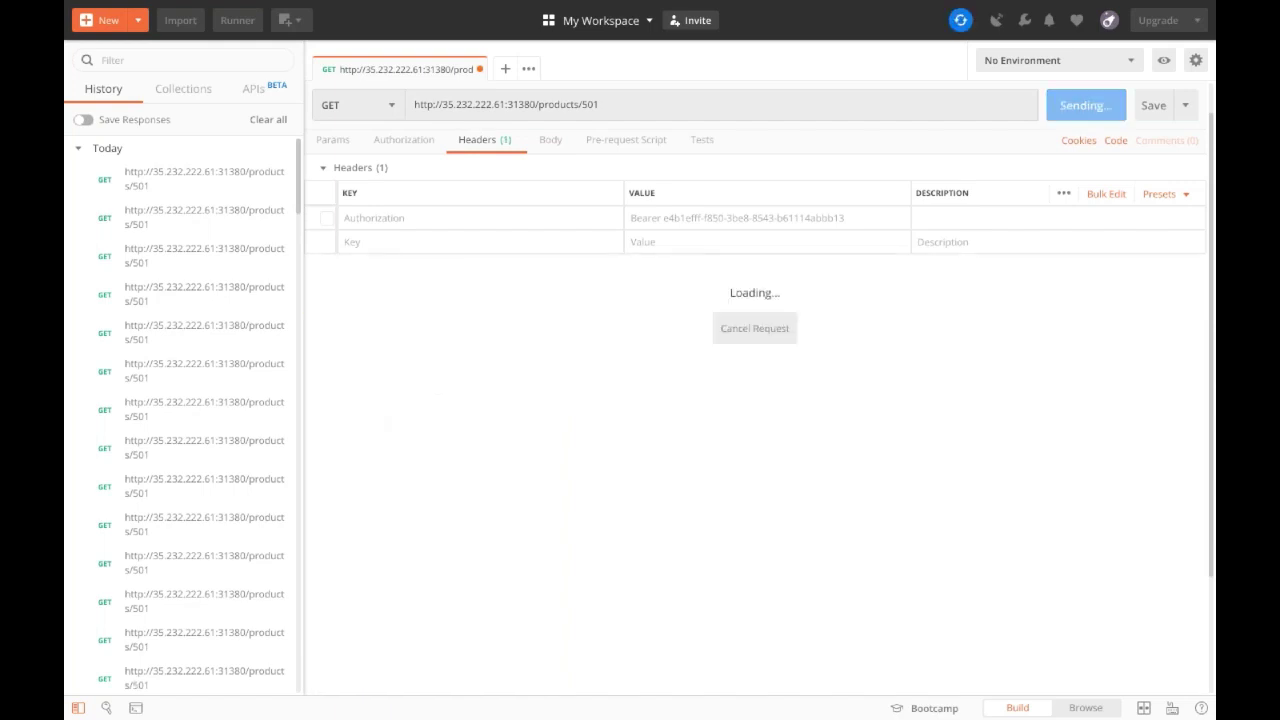
pyautogui.hotkey('ctrl', 'Return')
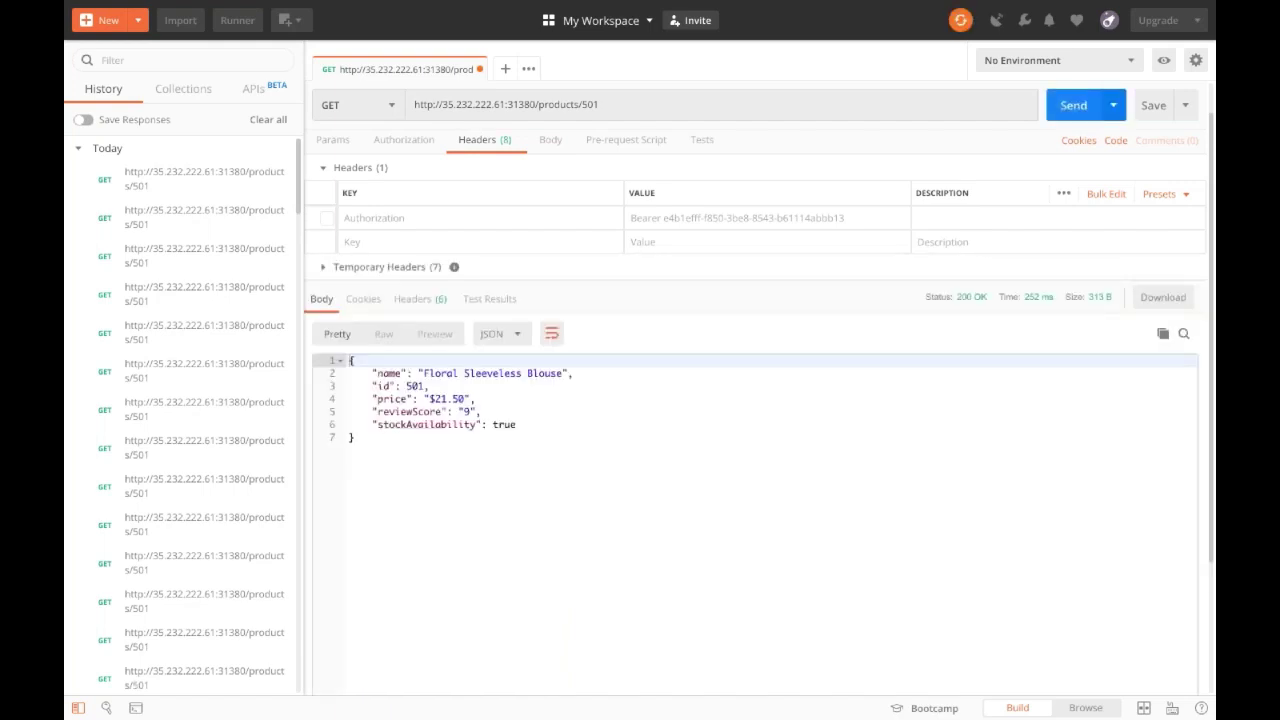
pyautogui.hotkey('ctrl', 'Return')
pyautogui.hotkey('ctrl', 'Return')
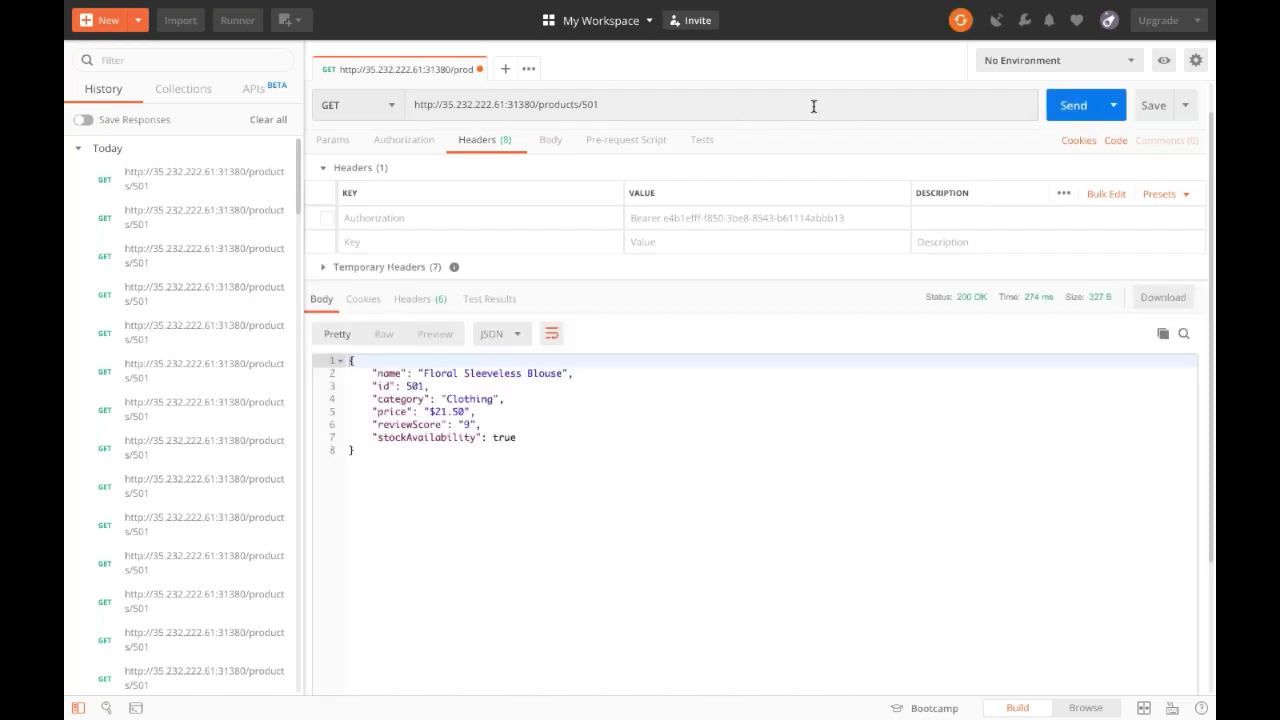
# Change the request URL from product 501 to 101 and send it.
pyautogui.moveTo(583, 105); pyautogui.dragTo(657, 114)
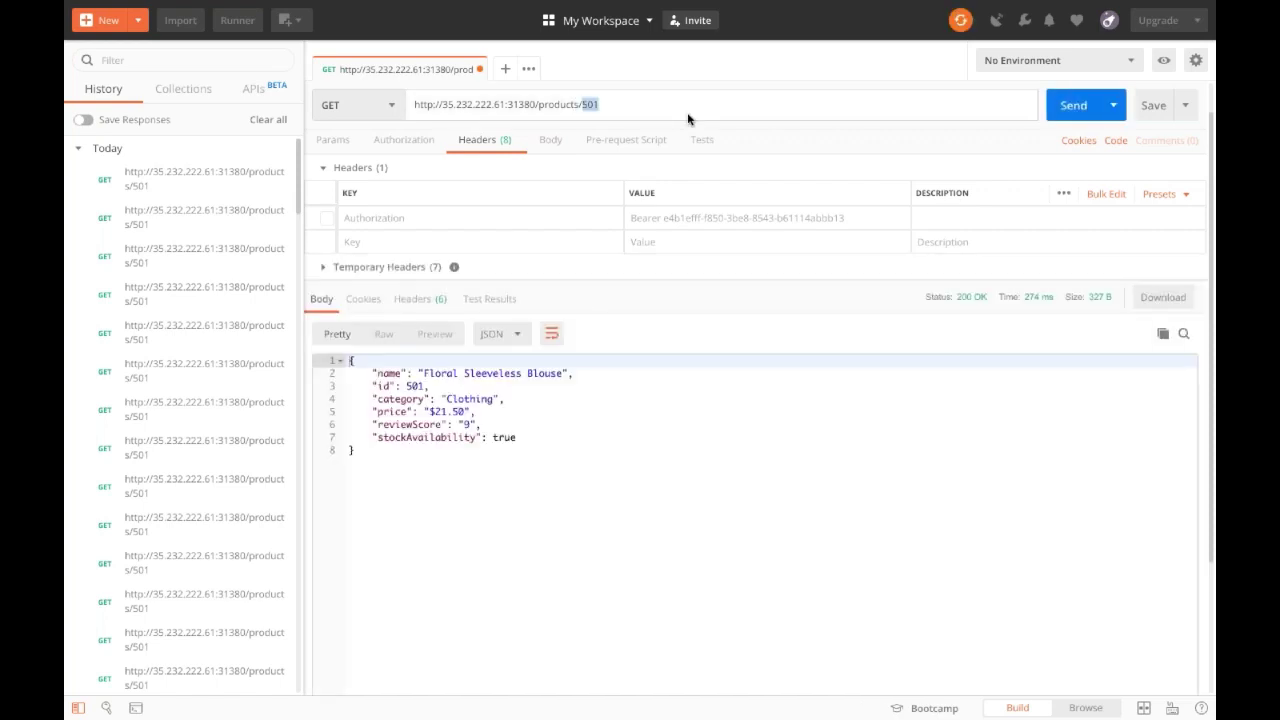
pyautogui.write('101')
pyautogui.click(697, 424)
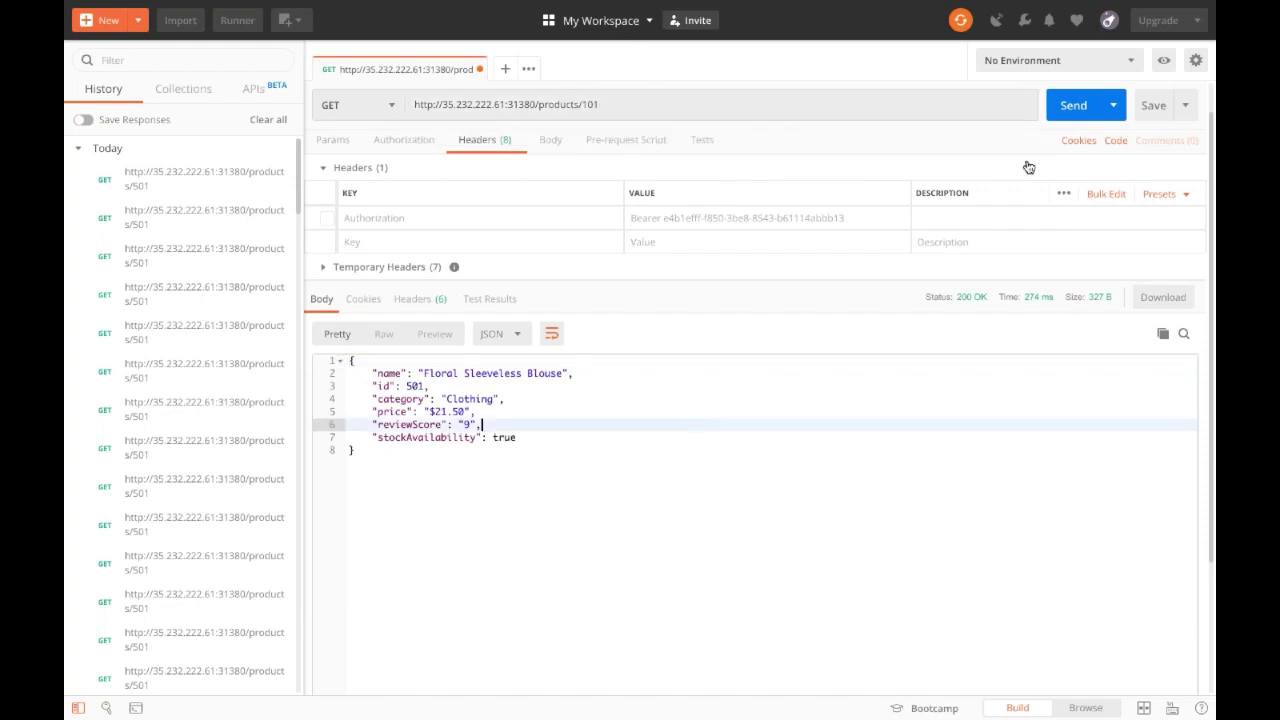
pyautogui.click(1071, 107)
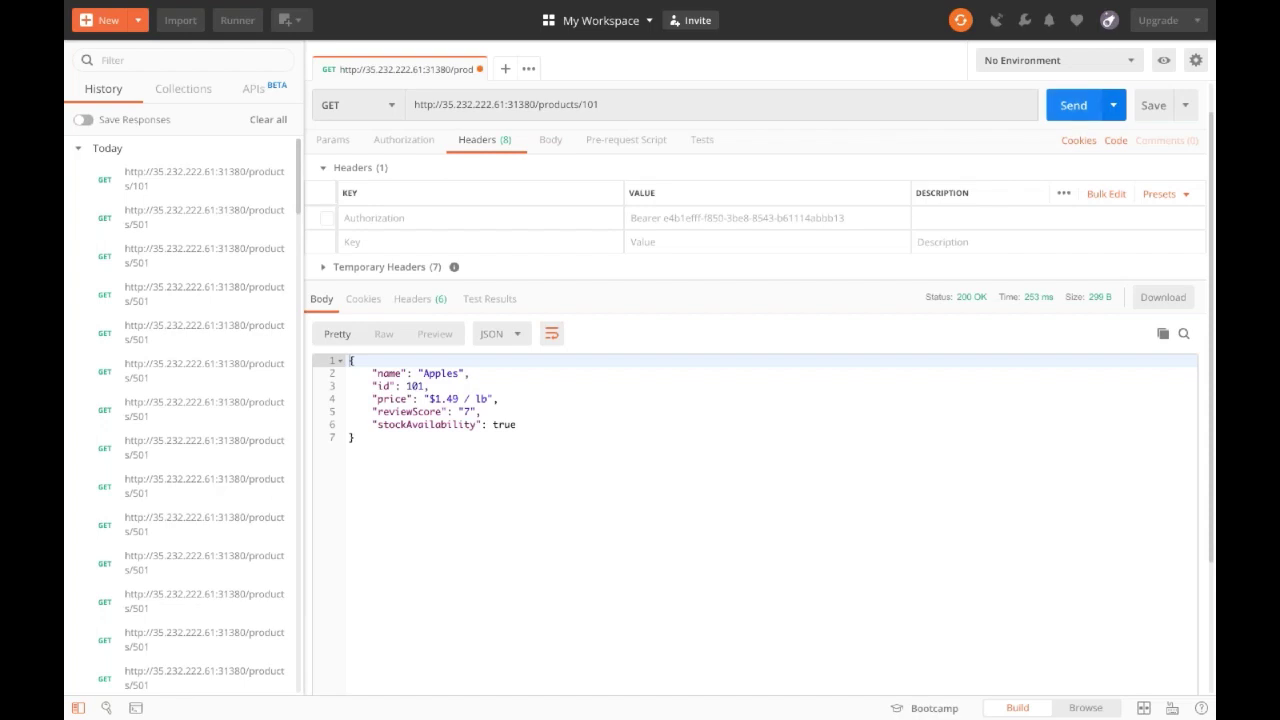
# Resend the product 101 request and inspect the Apples response with "category": "Food".
pyautogui.hotkey('ctrl', 'Return')
pyautogui.hotkey('ctrl', 'Return')
pyautogui.hotkey('ctrl', 'Return')
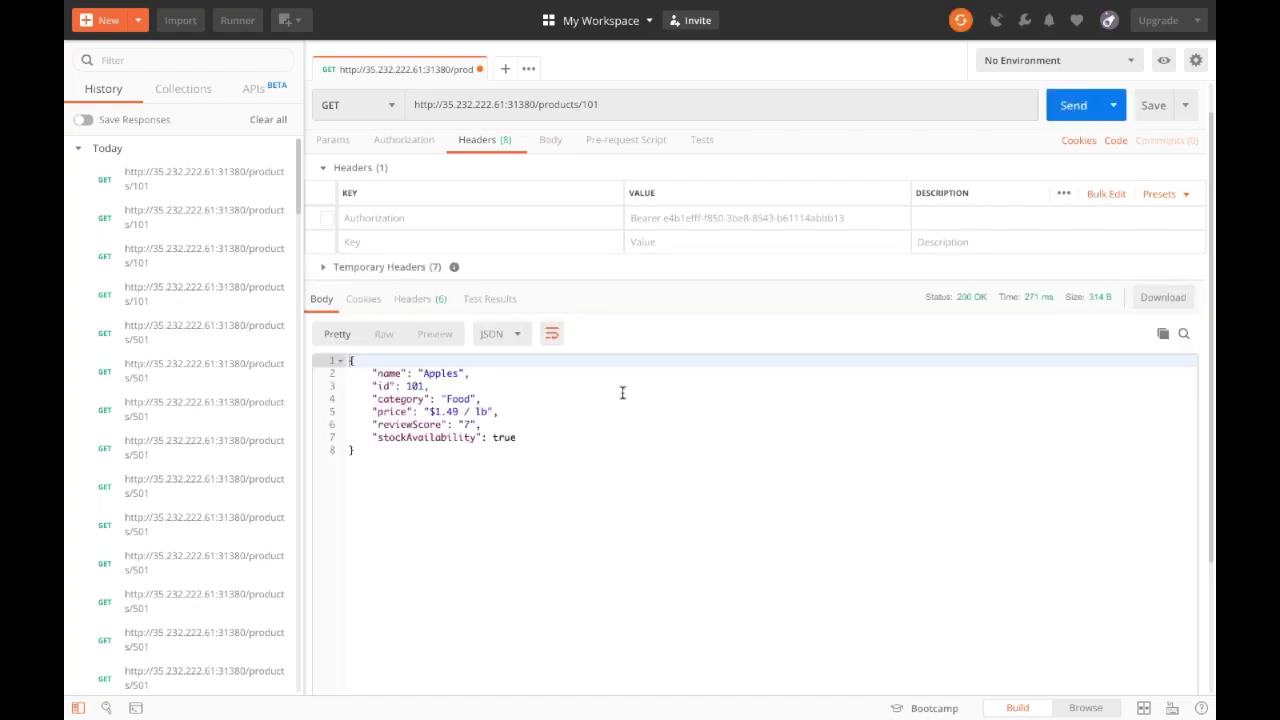
pyautogui.click(489, 410)
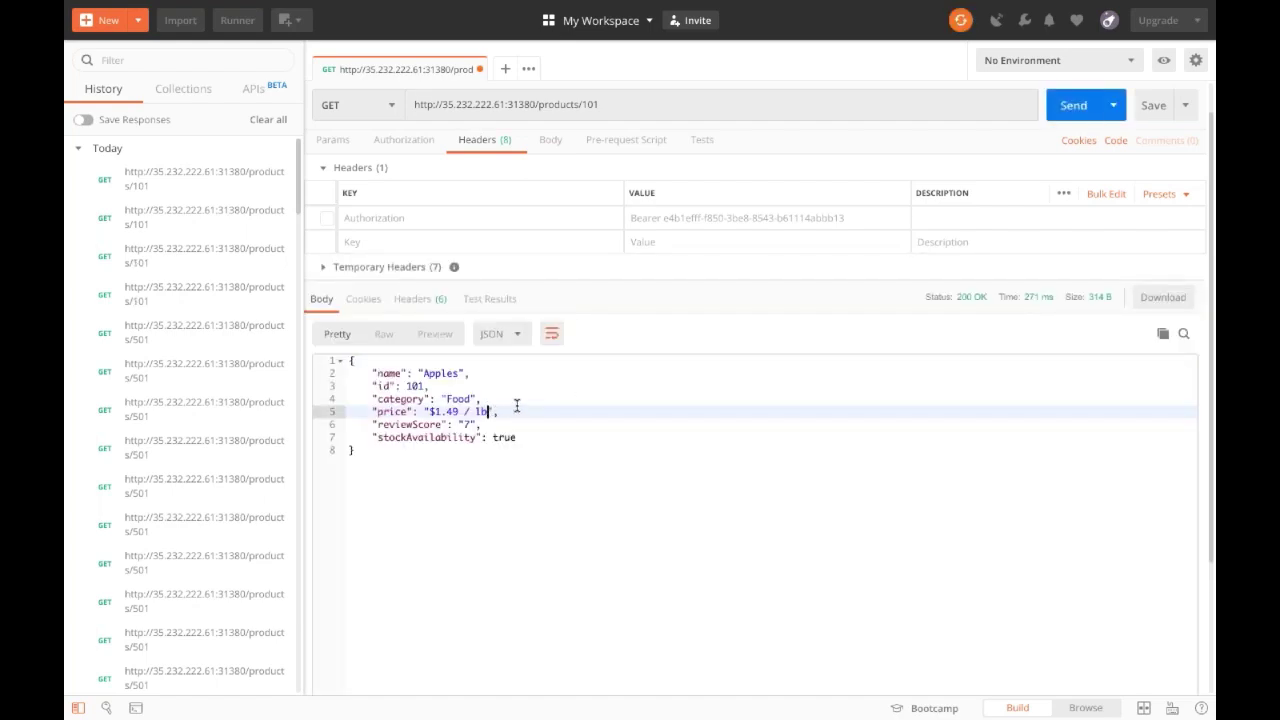
pyautogui.click(553, 450)
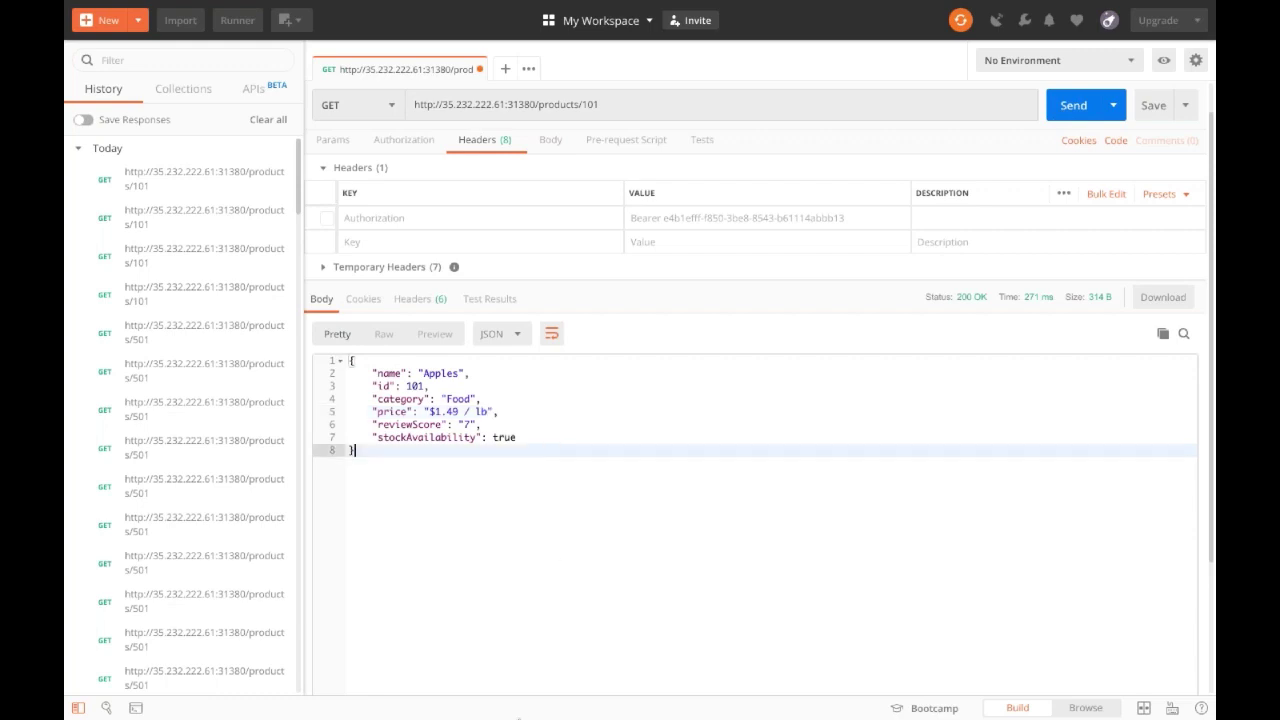
pyautogui.moveTo(519, 717)
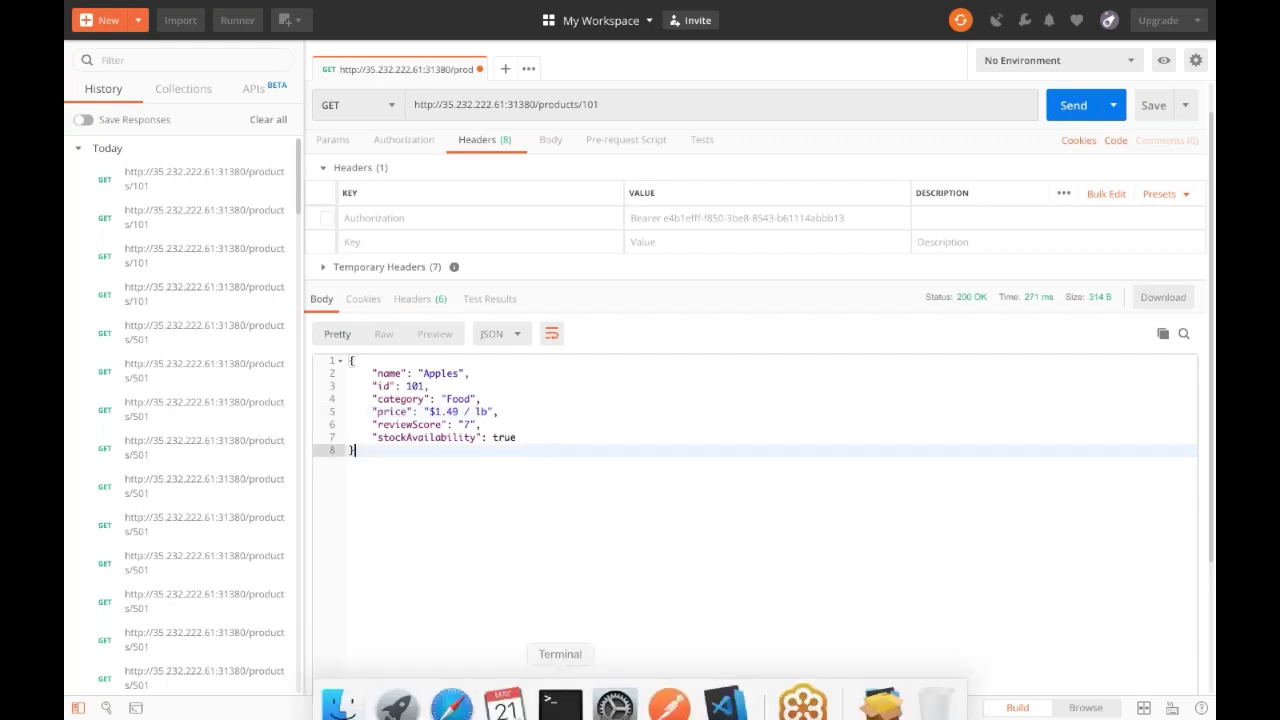
# In virtual-service-weighted.yaml, change the products route weight from 75 to 100.
pyautogui.click(728, 688)
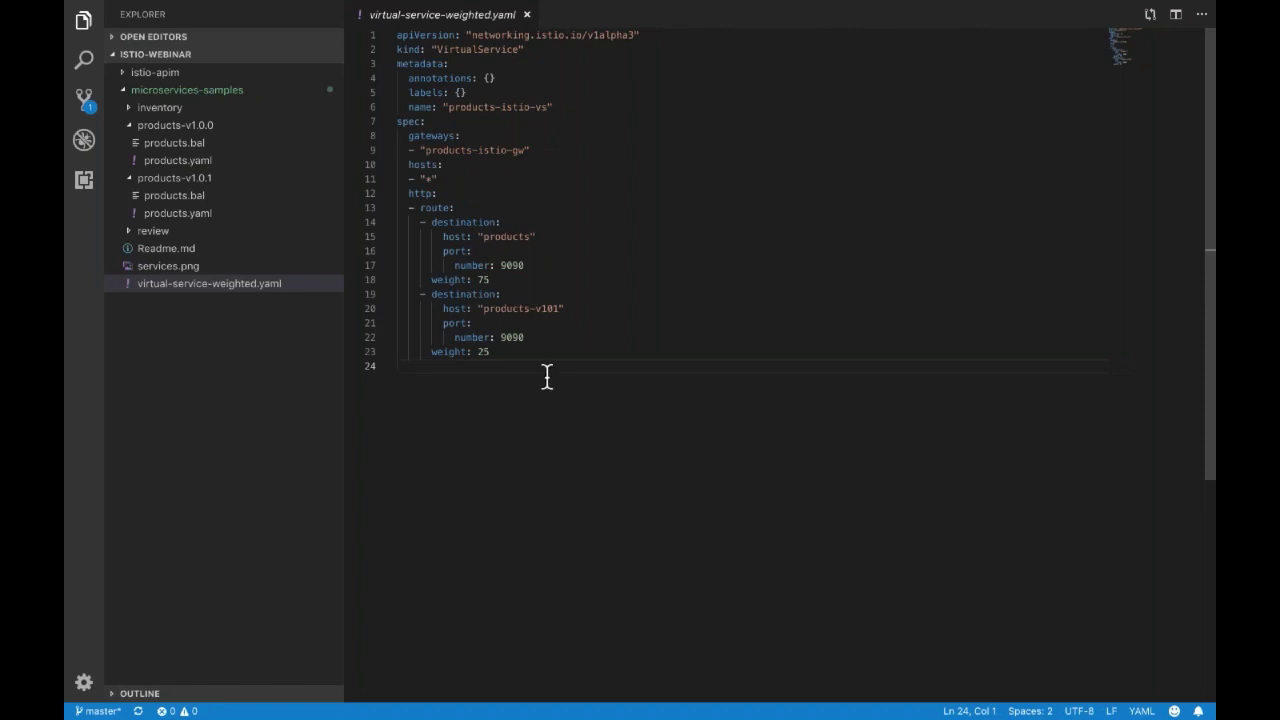
pyautogui.click(481, 280)
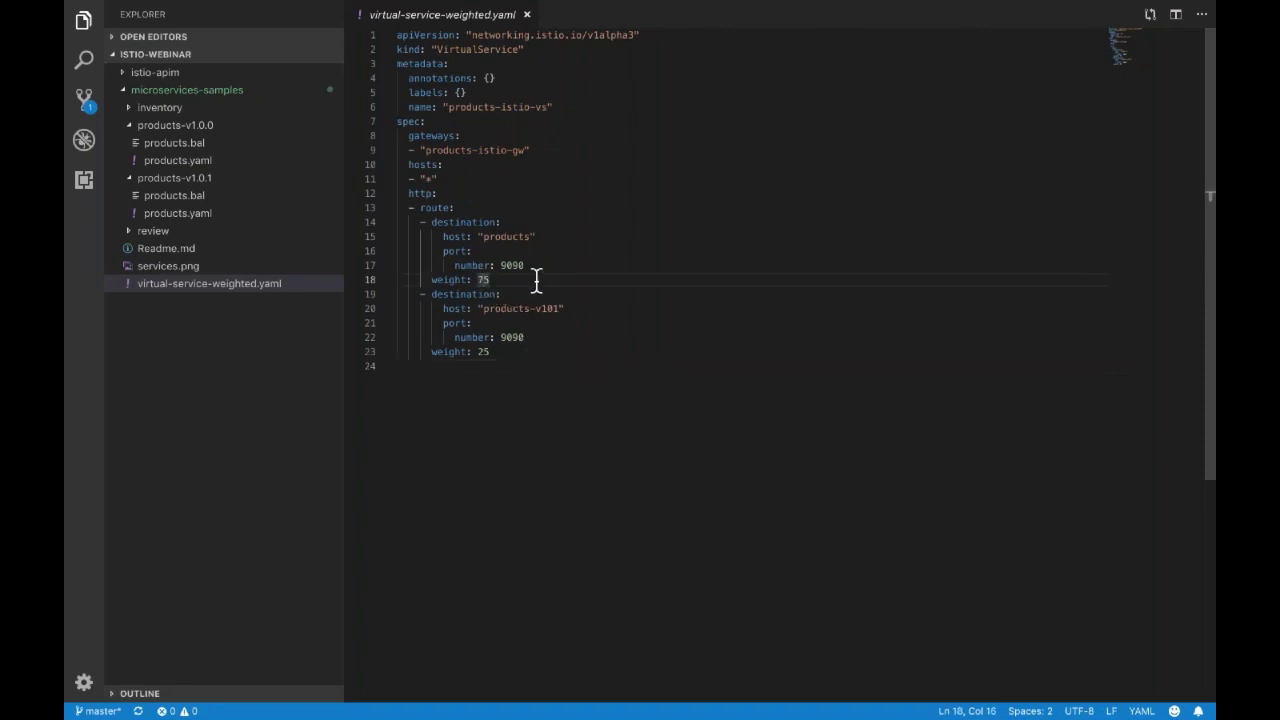
pyautogui.press('Left')
pyautogui.write('100')
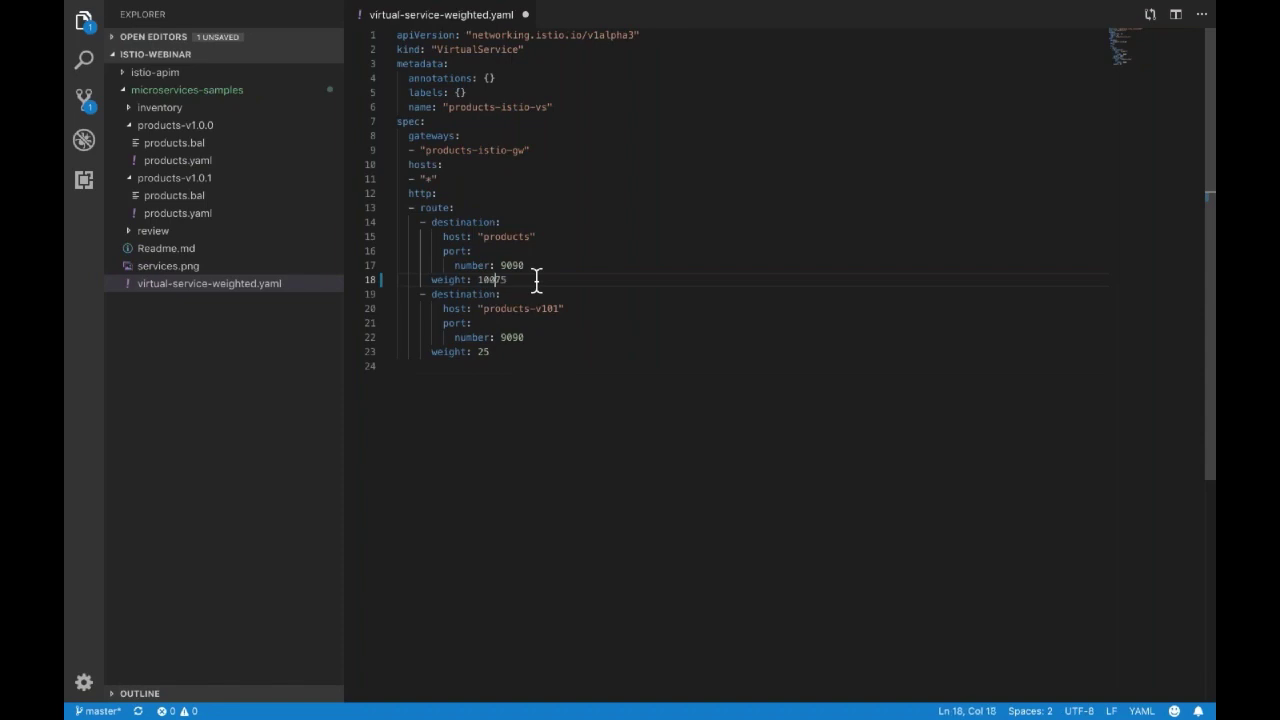
pyautogui.press('Delete')
# Set the products-v101 weight from 25 to 0 and save the file.
pyautogui.click(517, 308)
pyautogui.doubleClick(485, 352)
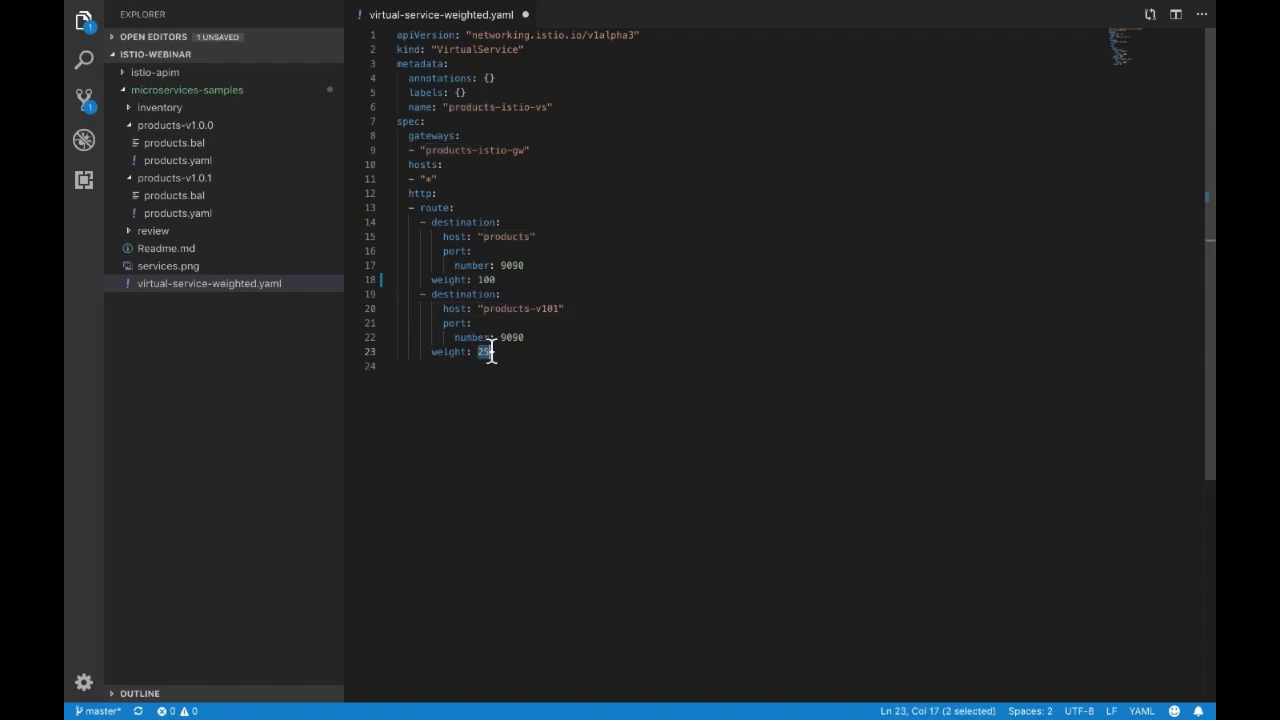
pyautogui.write('0')
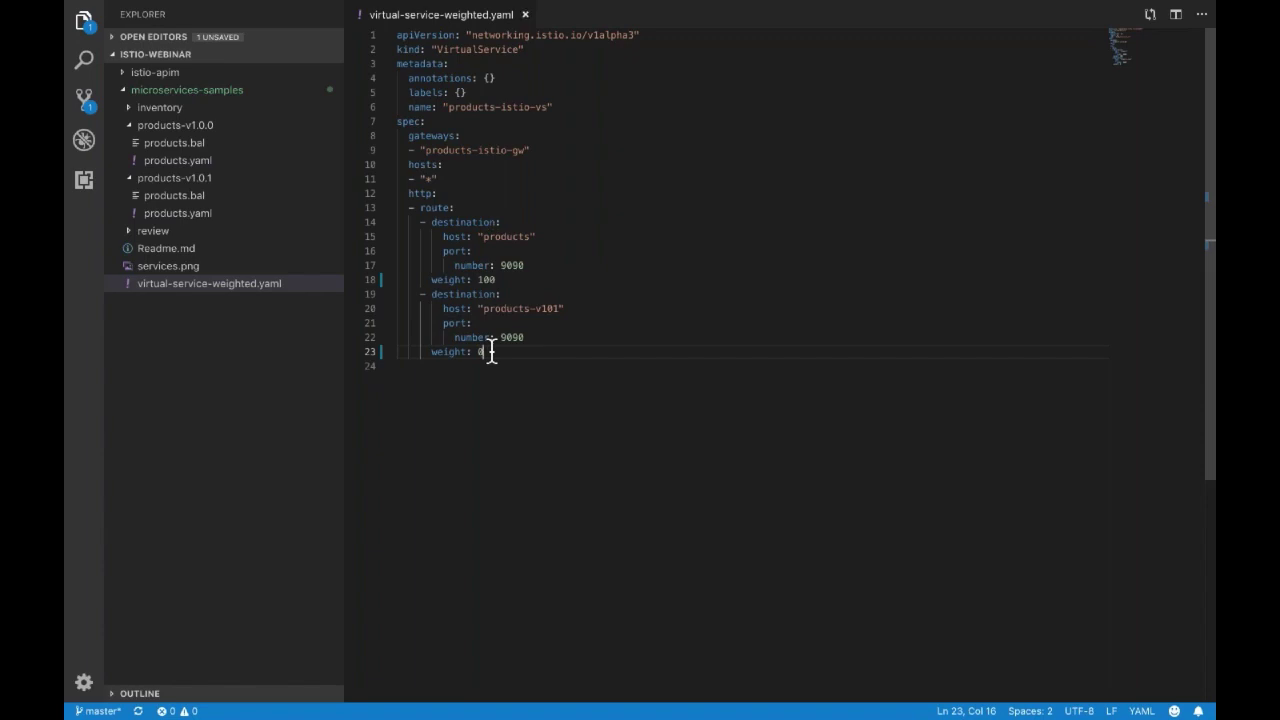
pyautogui.hotkey('ctrl', 's')
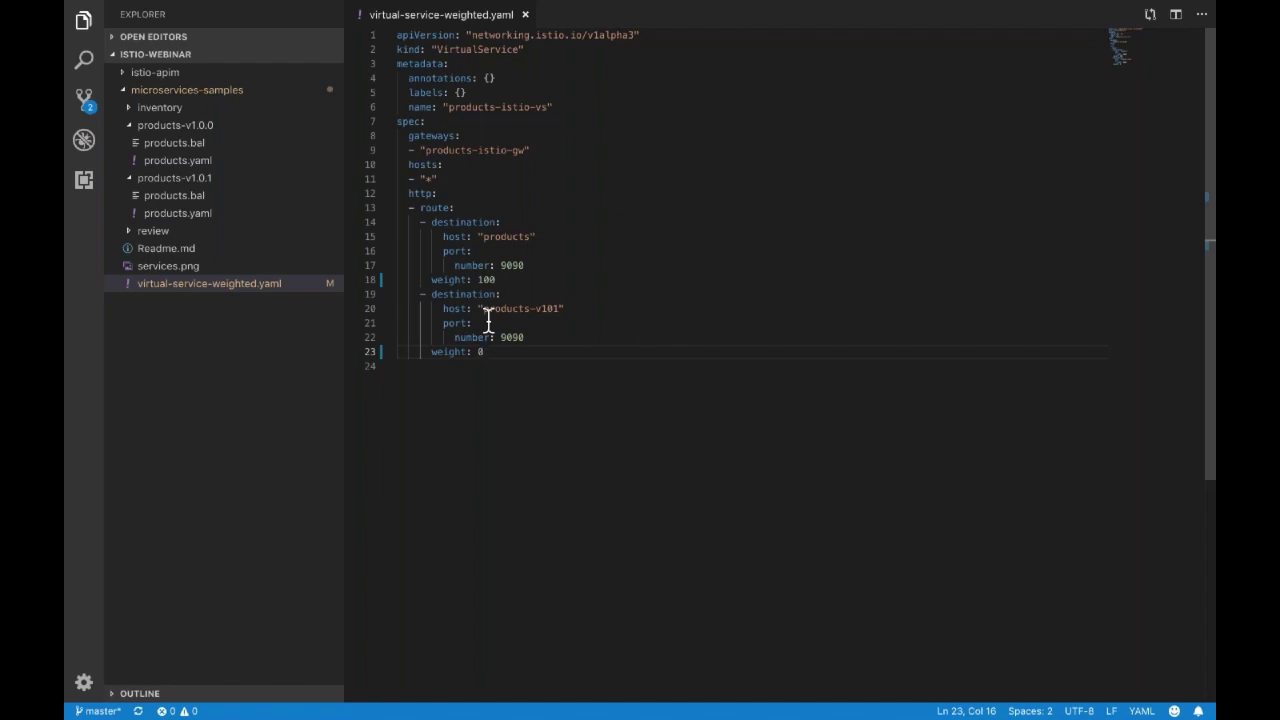
pyautogui.click(537, 294)
pyautogui.click(603, 646)
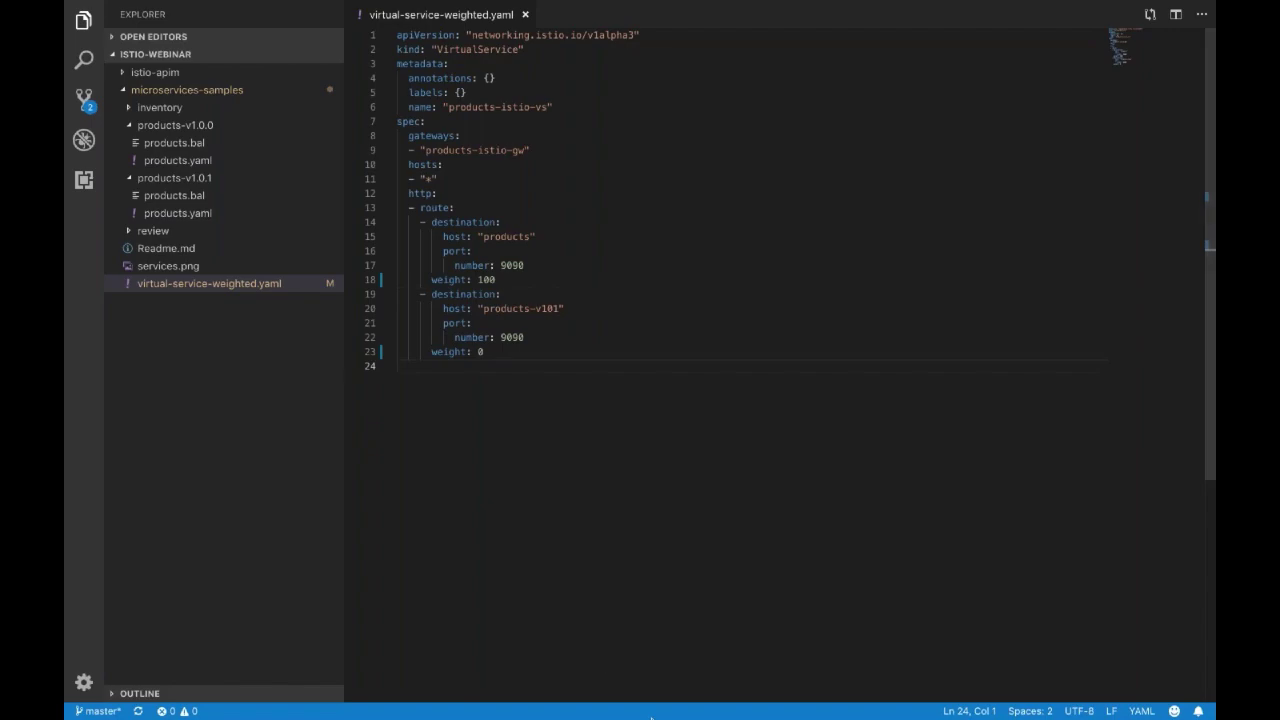
# Rerun 'kubectl apply -f virtual-service-weighted.yaml' in Terminal to reconfigure products-istio-vs.
pyautogui.moveTo(651, 716)
pyautogui.click(560, 690)
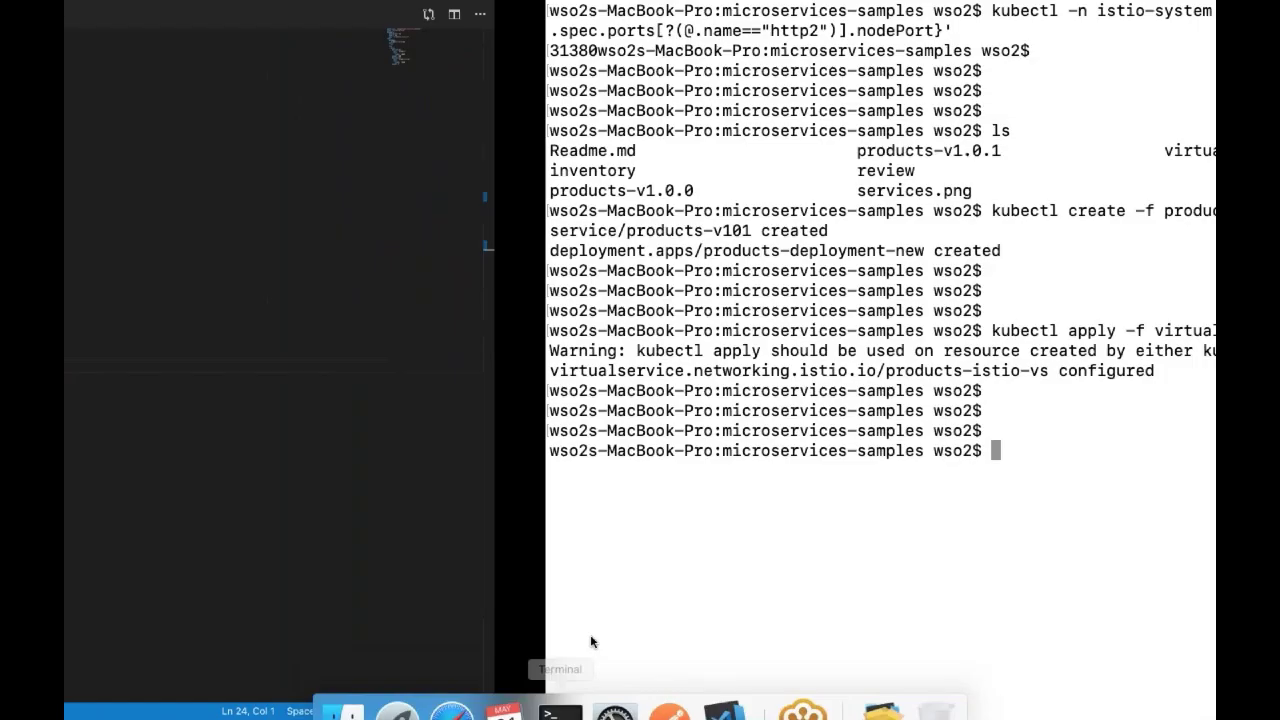
pyautogui.write('k')
pyautogui.press('Up')
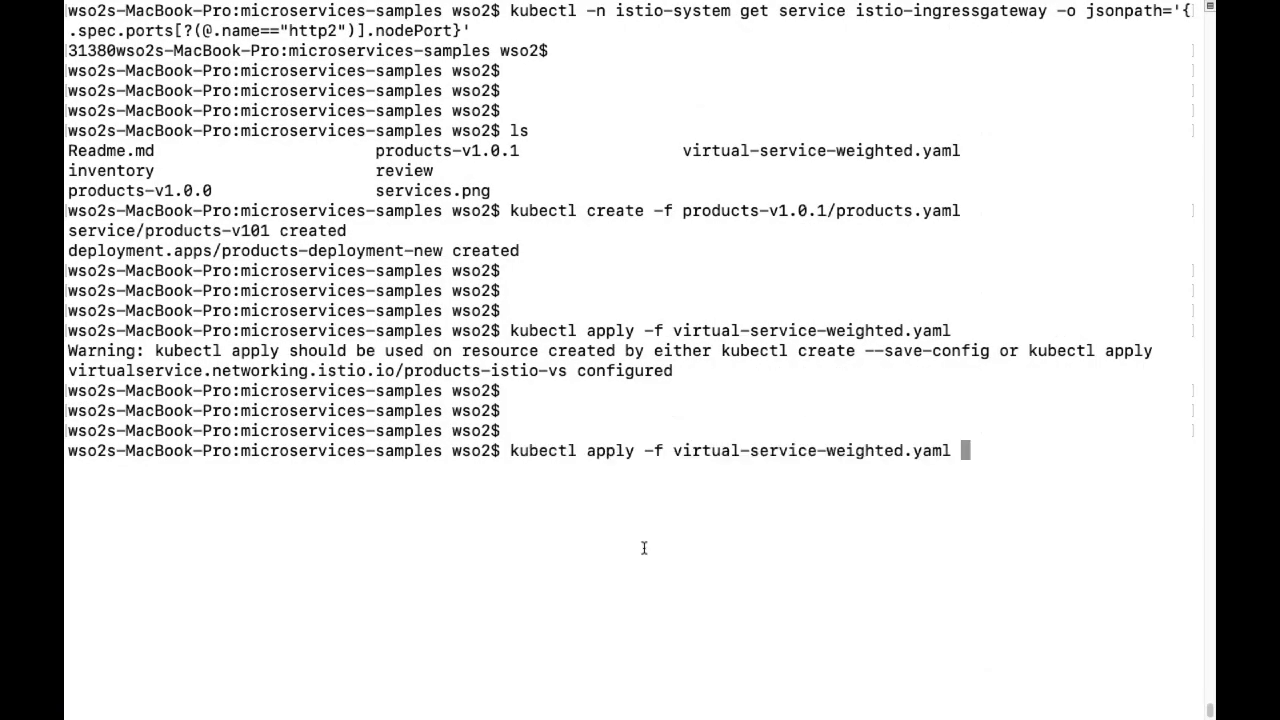
pyautogui.press('Return')
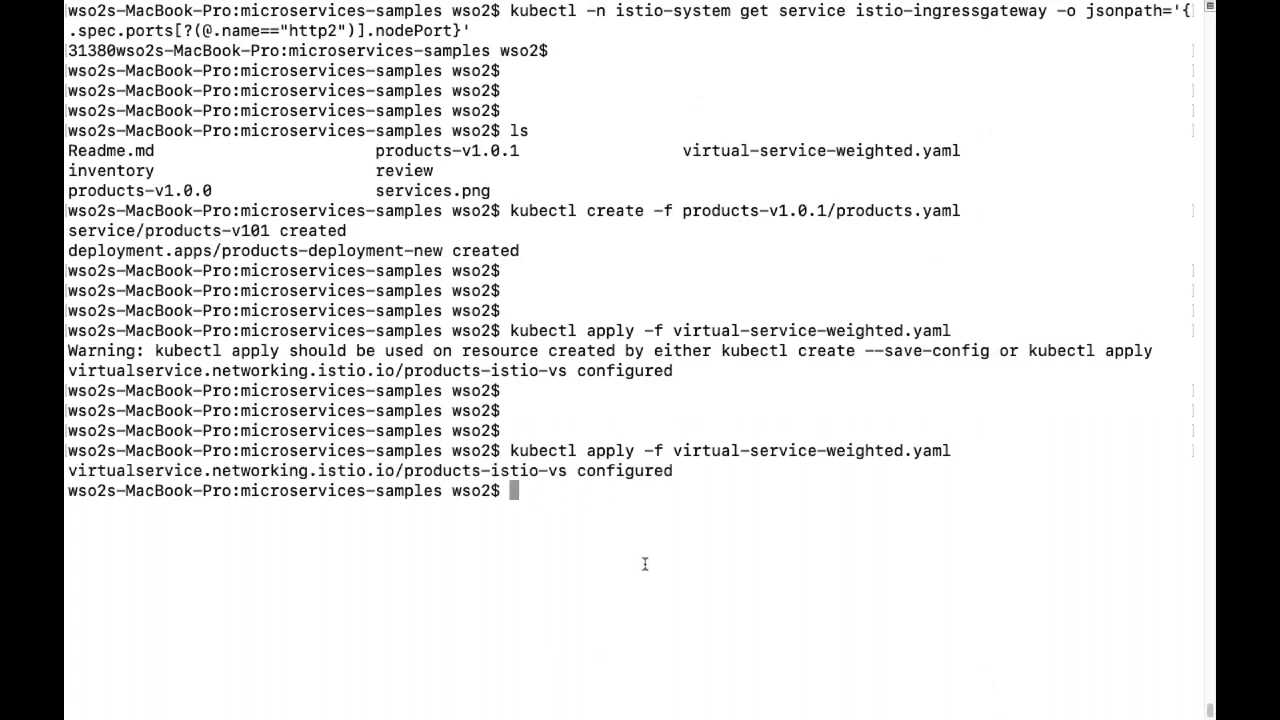
# Resend the product 101 request to confirm no category field, then present slide 20.
pyautogui.moveTo(668, 712)
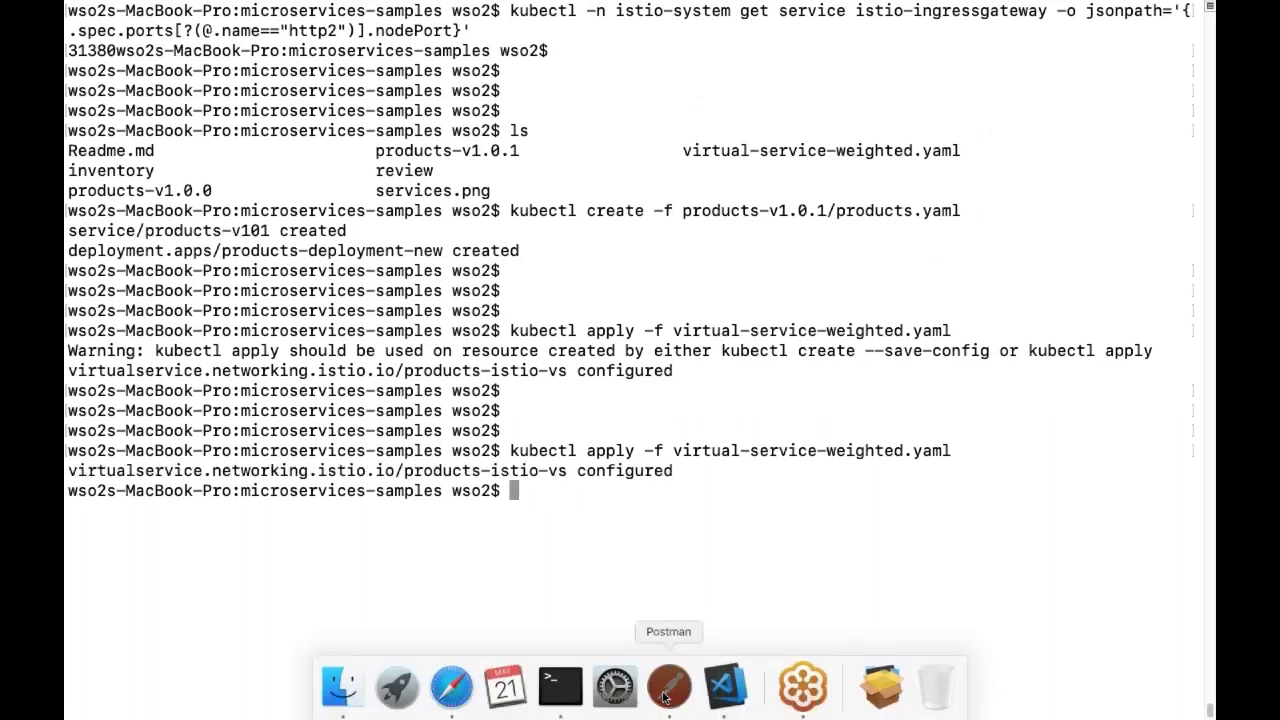
pyautogui.click(666, 687)
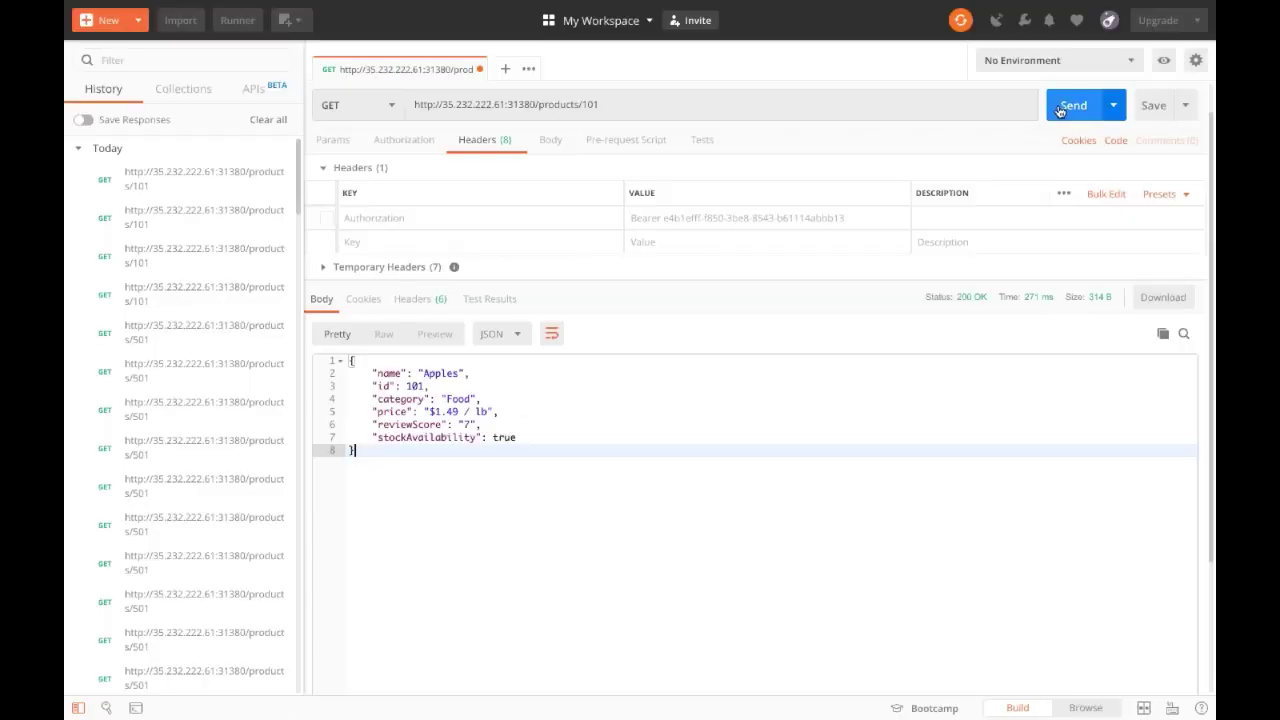
pyautogui.click(1062, 106)
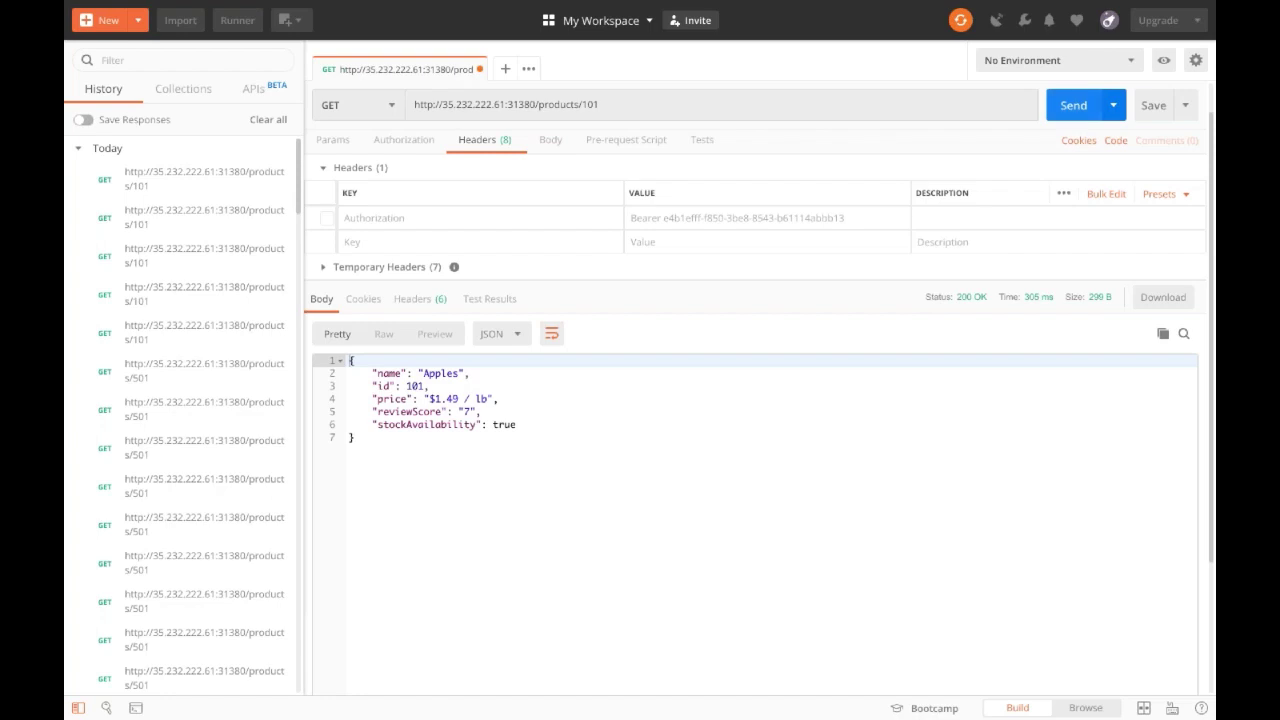
pyautogui.hotkey('ctrl', 'Return')
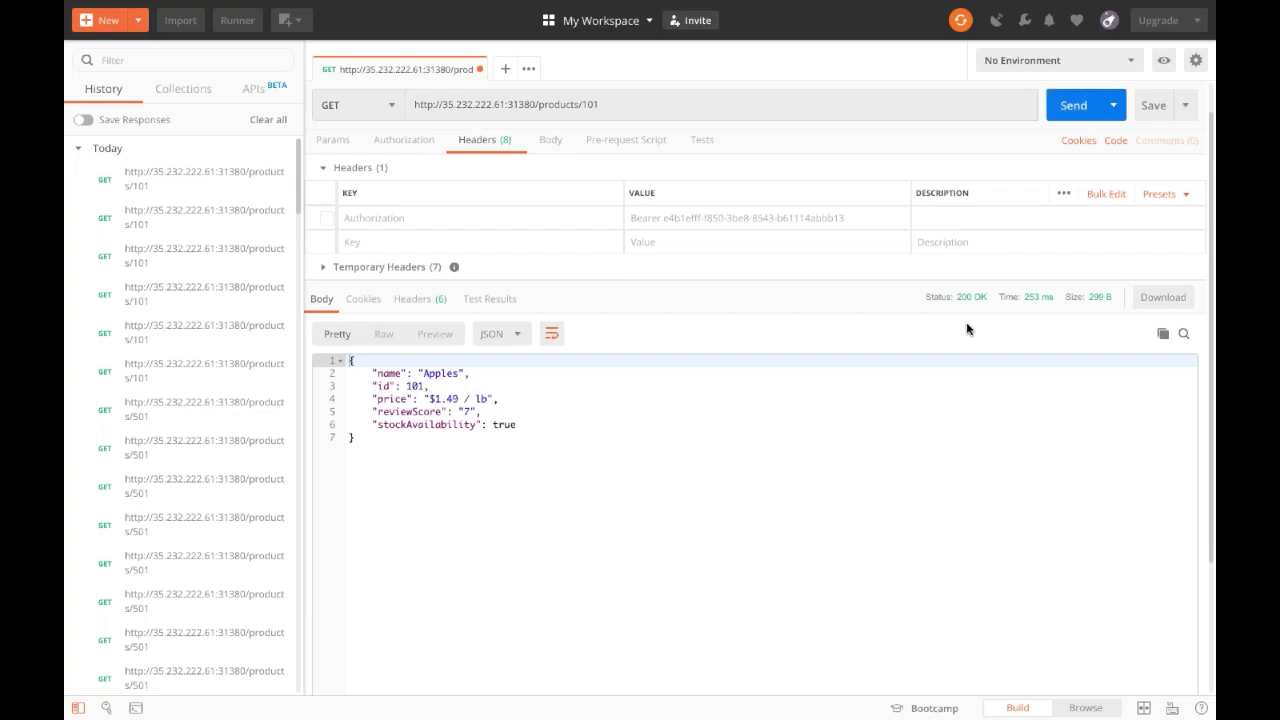
pyautogui.click(692, 455)
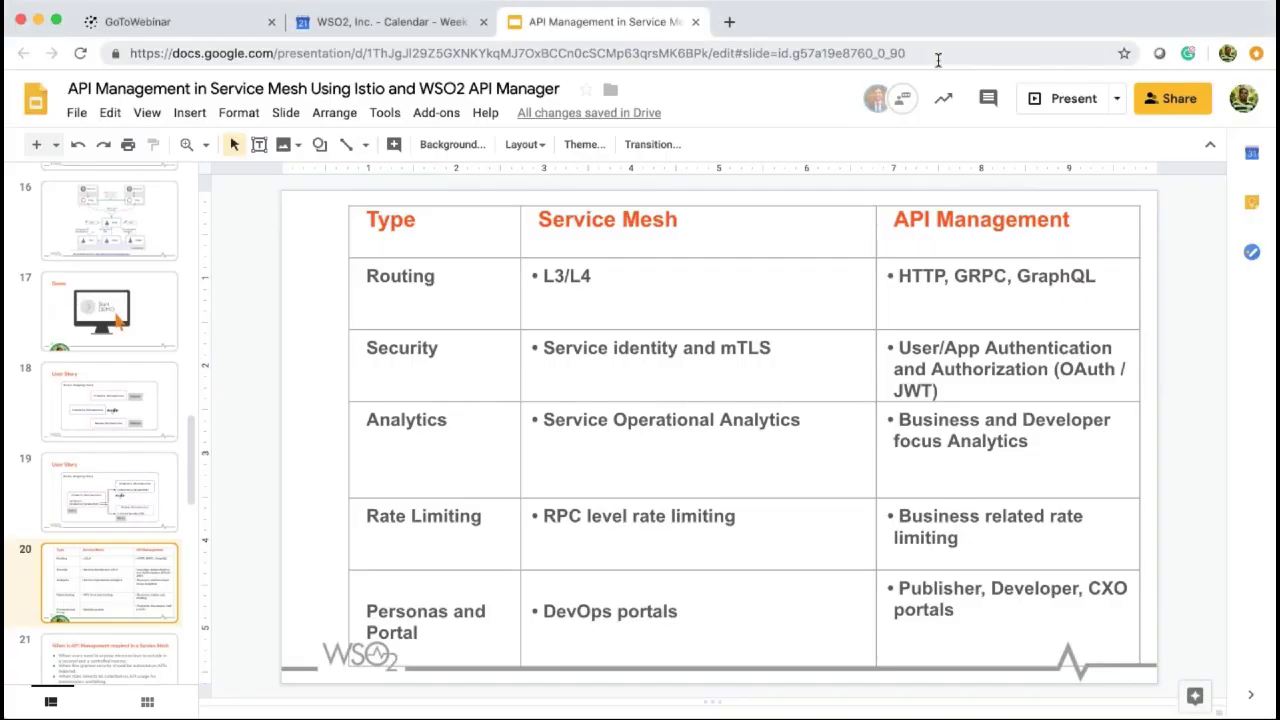
pyautogui.click(1056, 100)
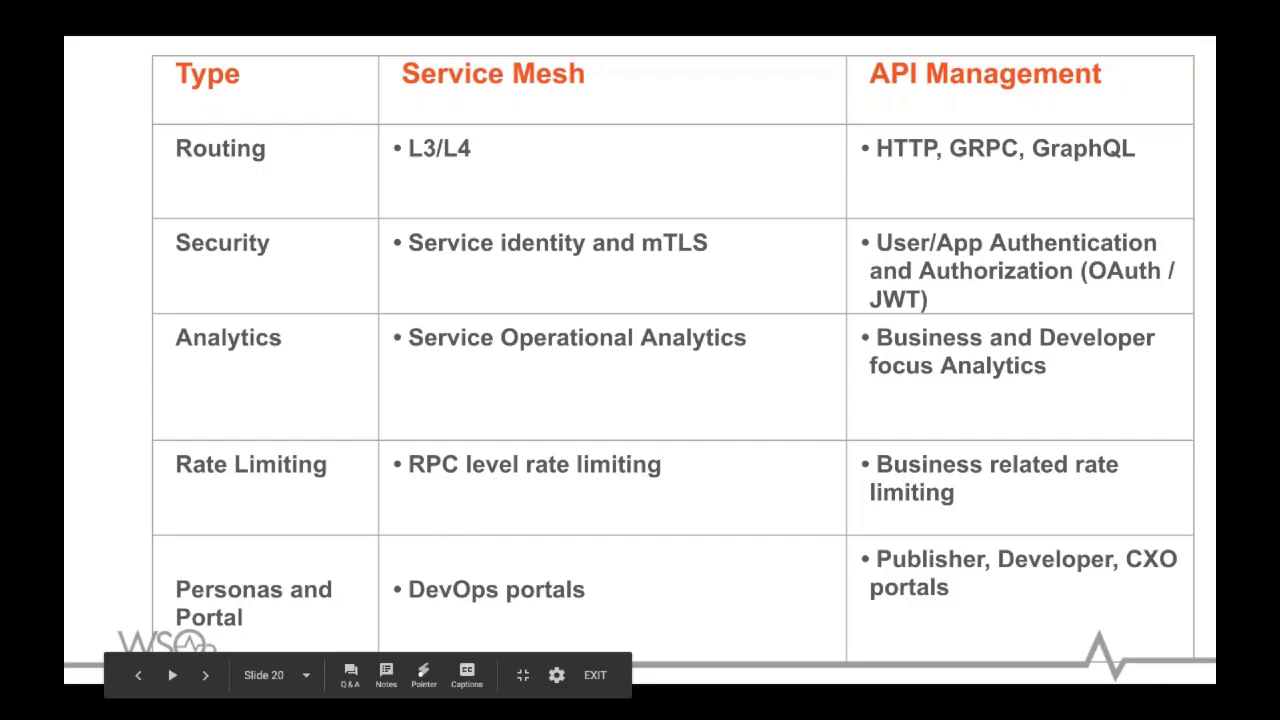
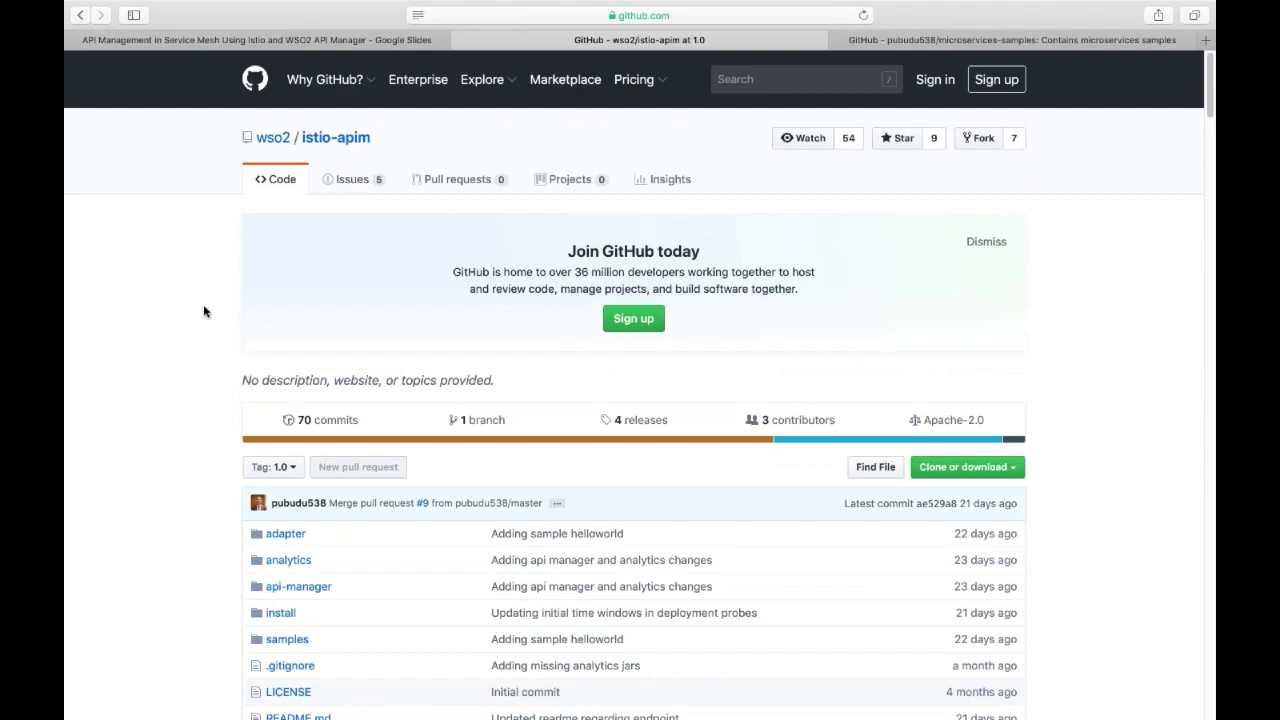
# Scroll the README to the Install WSO2 API Manager Analytics step of the Quick Start Guide.
pyautogui.scroll(-1, 204, 312)
pyautogui.scroll(-15, 204, 312)
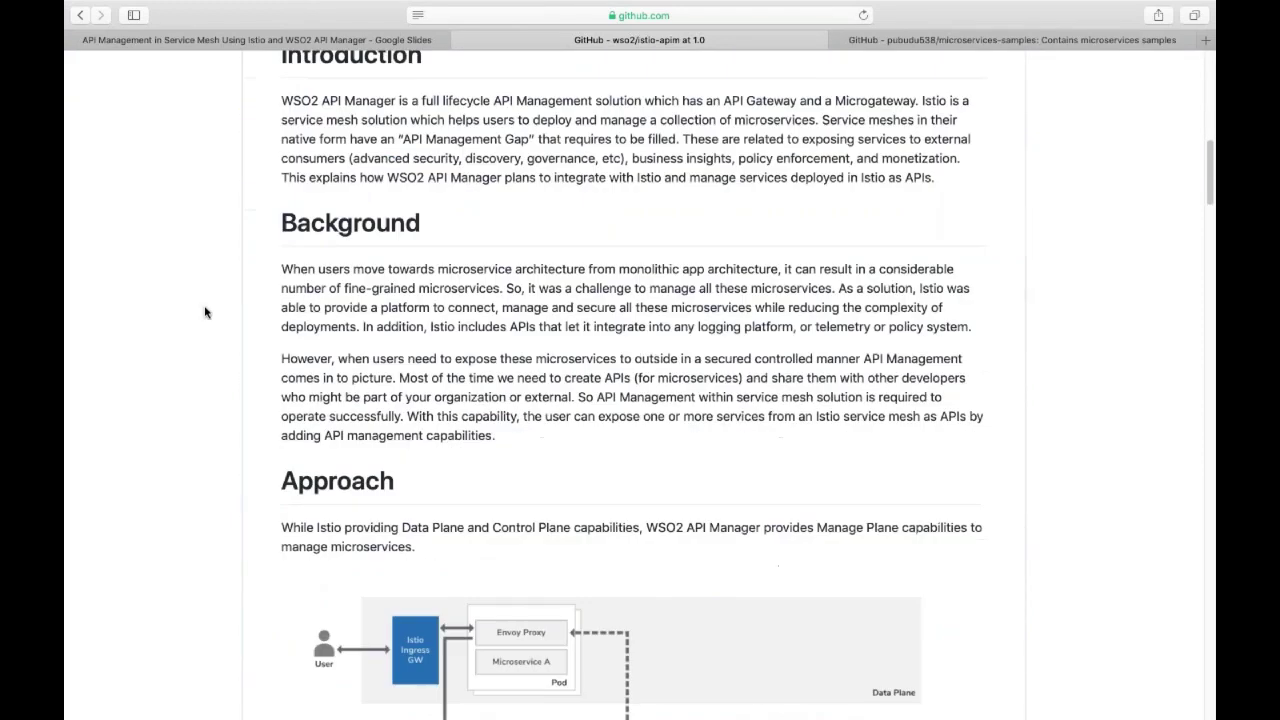
pyautogui.scroll(-10, 204, 312)
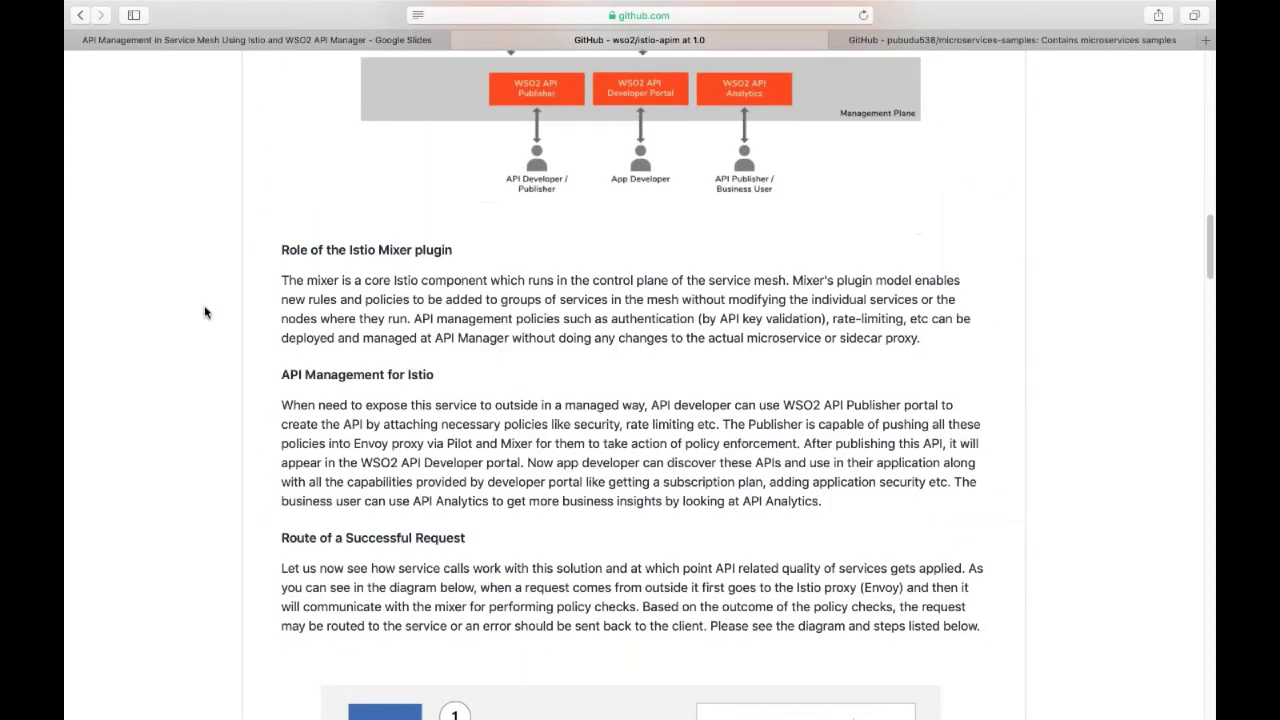
pyautogui.scroll(-5, 204, 312)
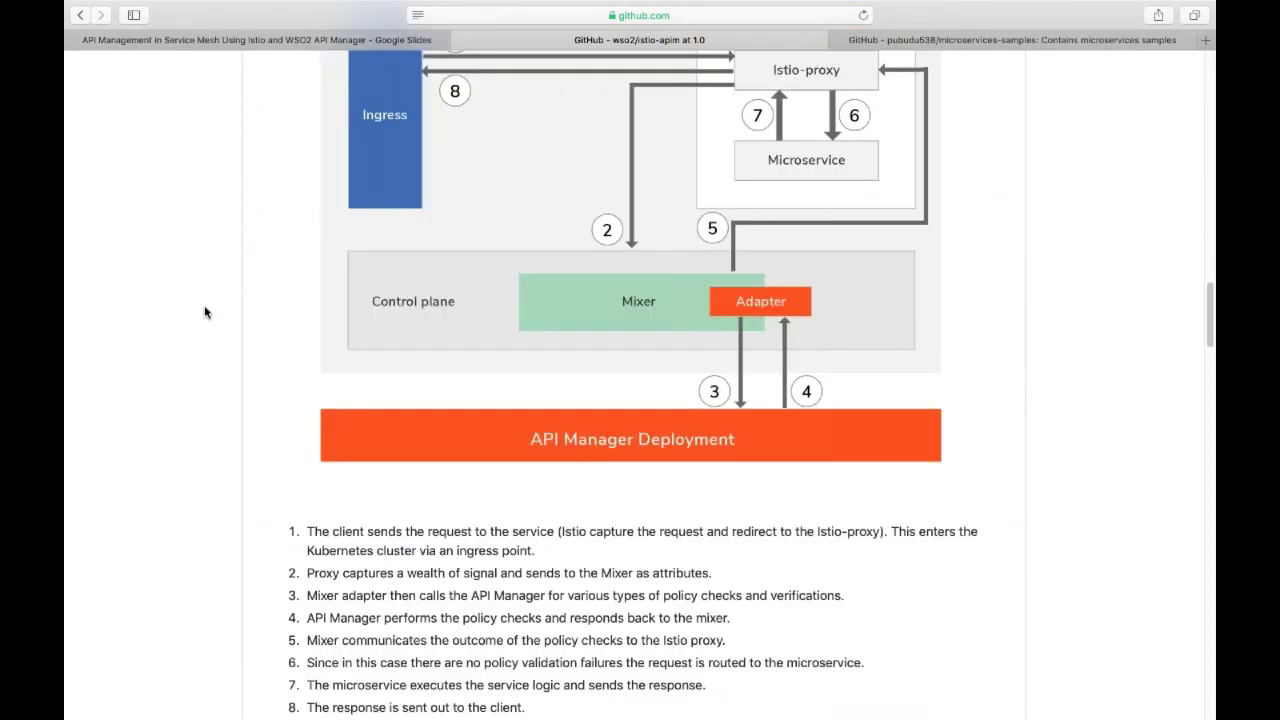
pyautogui.scroll(-3, 204, 312)
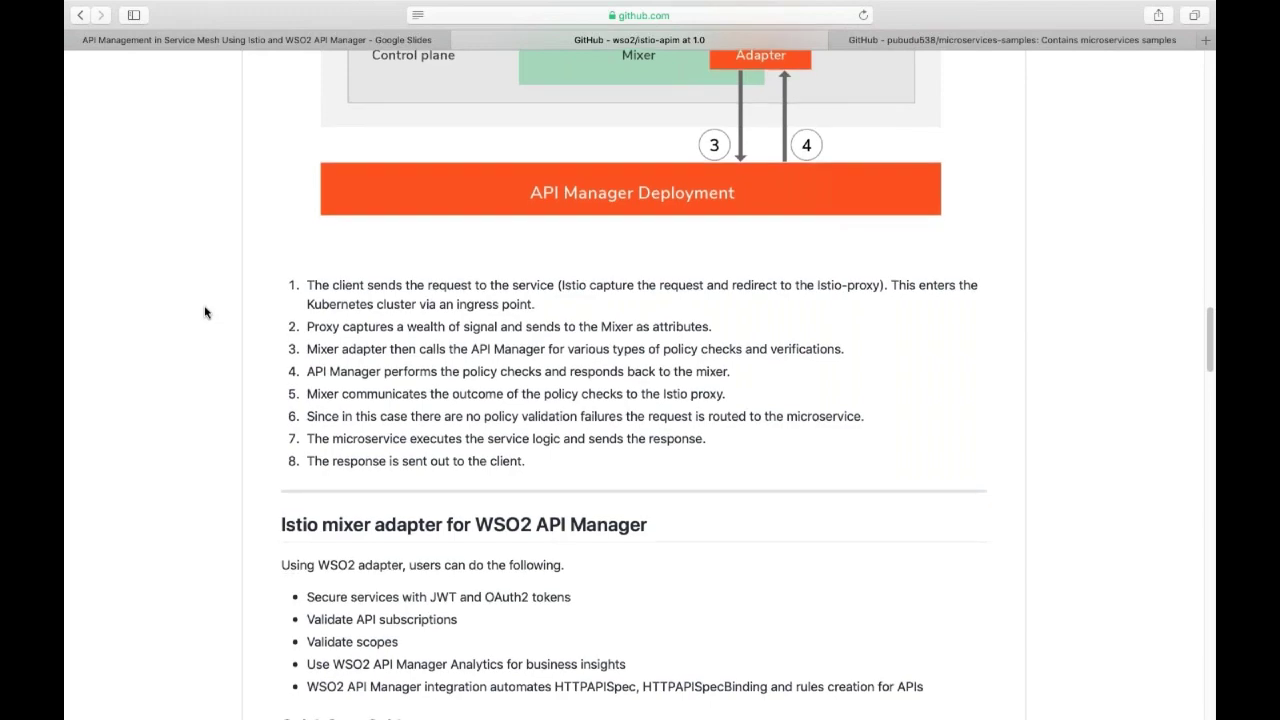
pyautogui.scroll(-2, 204, 312)
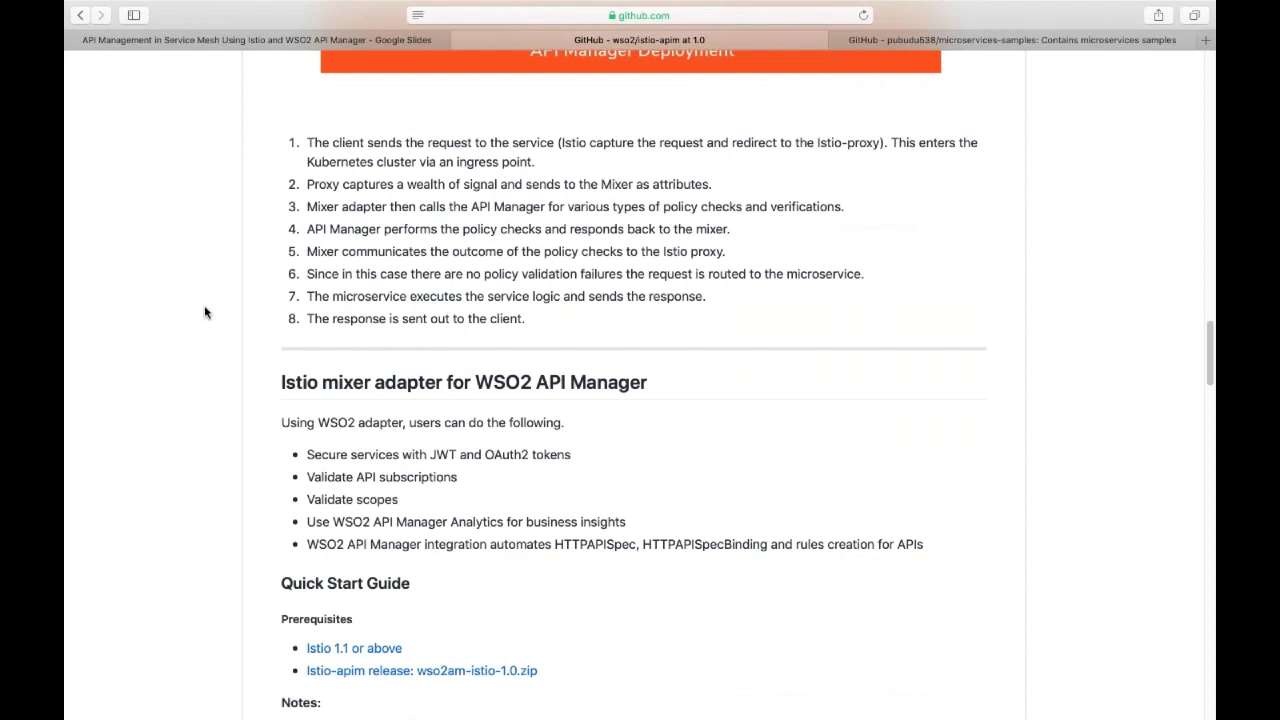
pyautogui.scroll(-1, 205, 315)
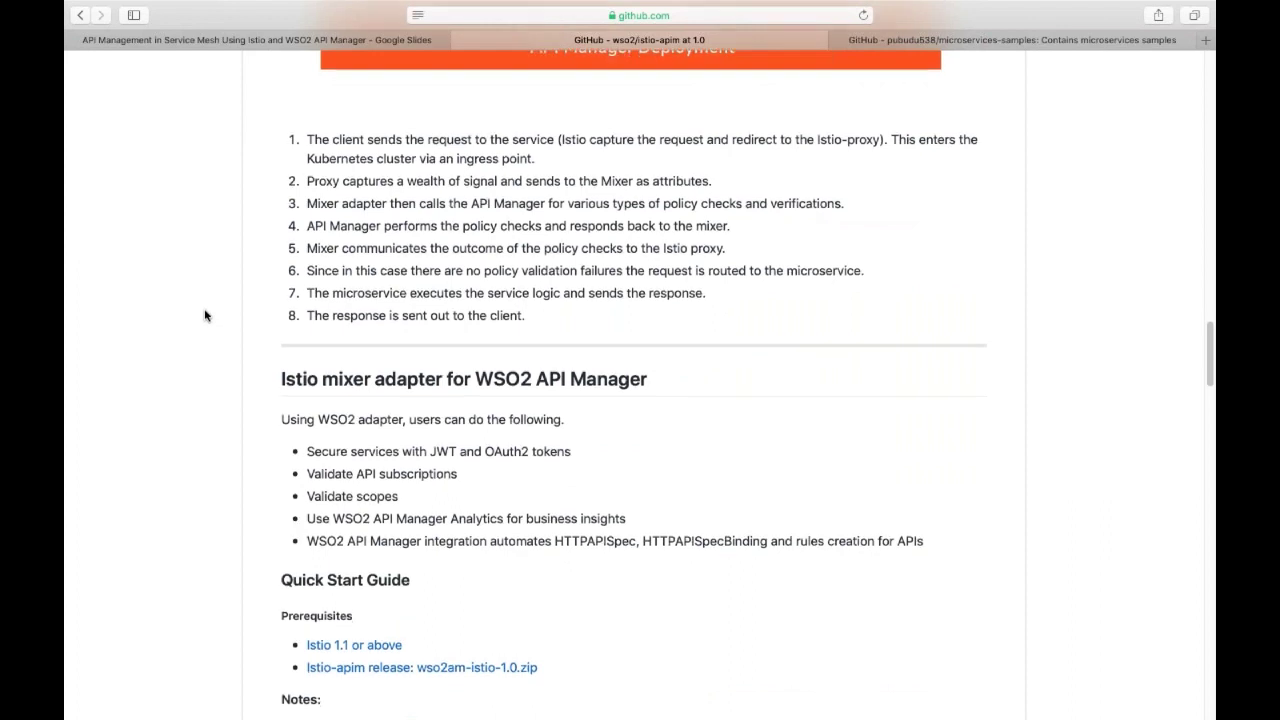
pyautogui.scroll(-2, 250, 316)
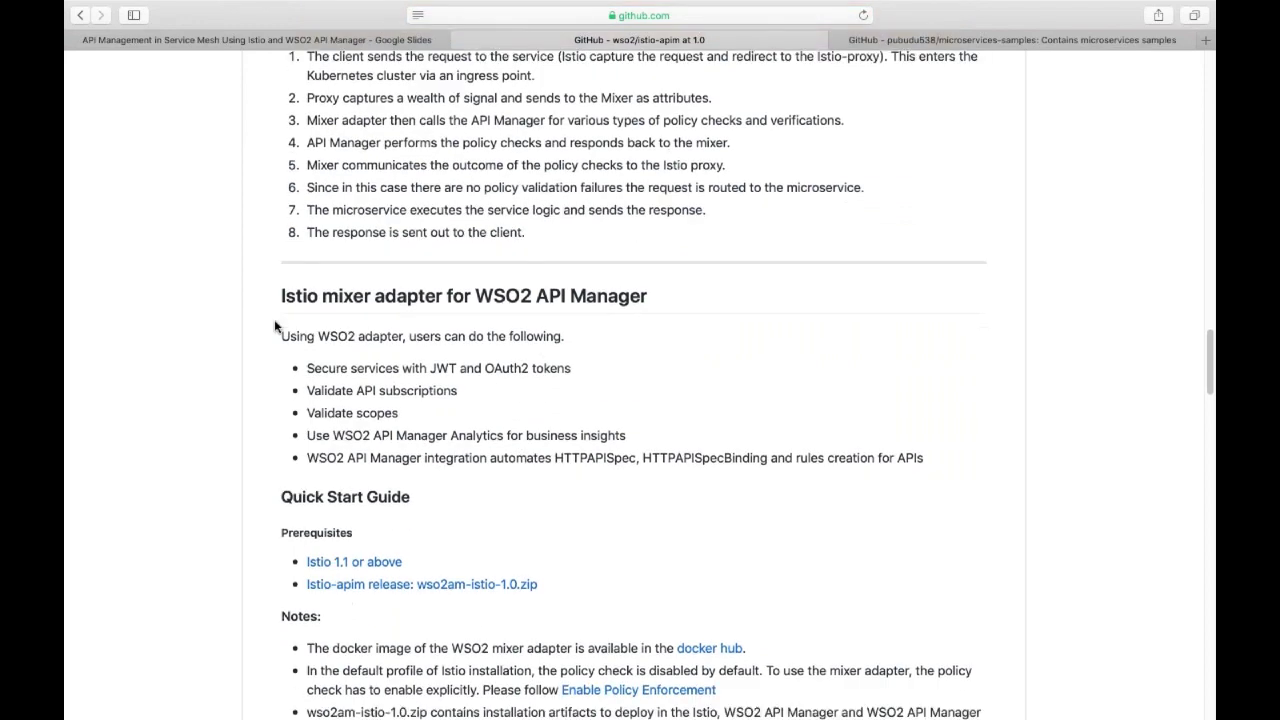
pyautogui.scroll(-4, 273, 325)
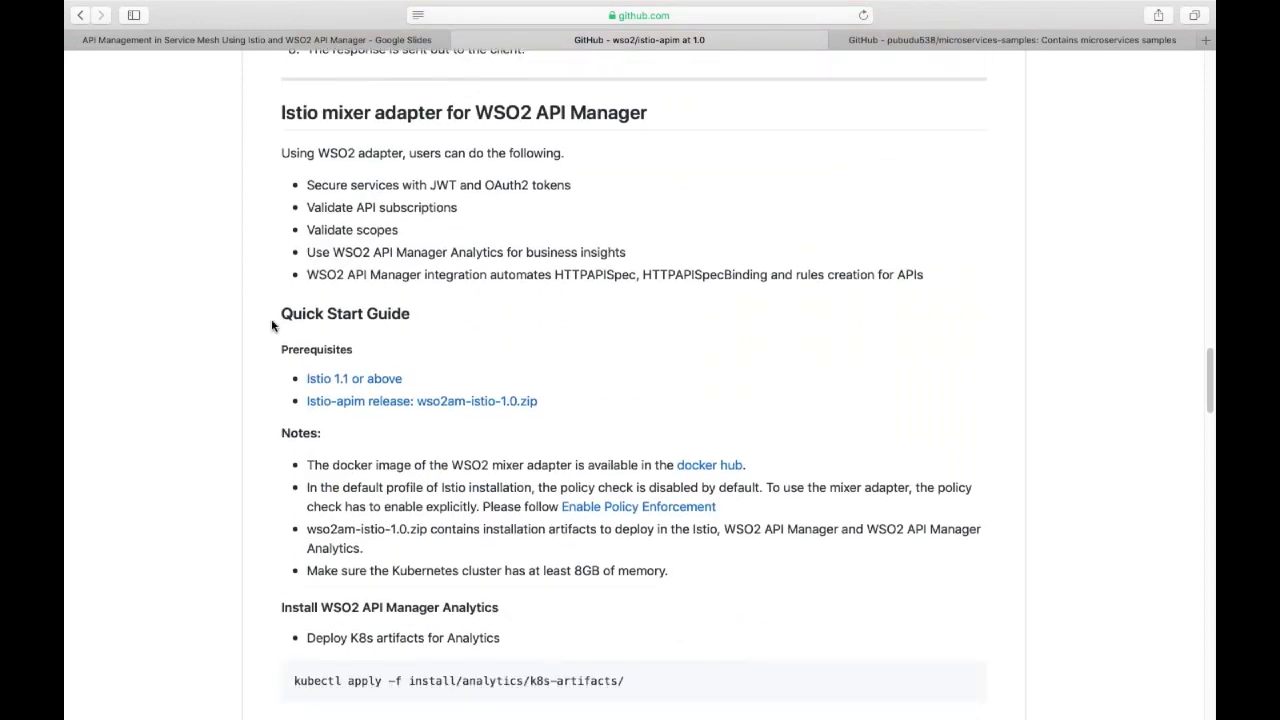
pyautogui.scroll(-5, 270, 325)
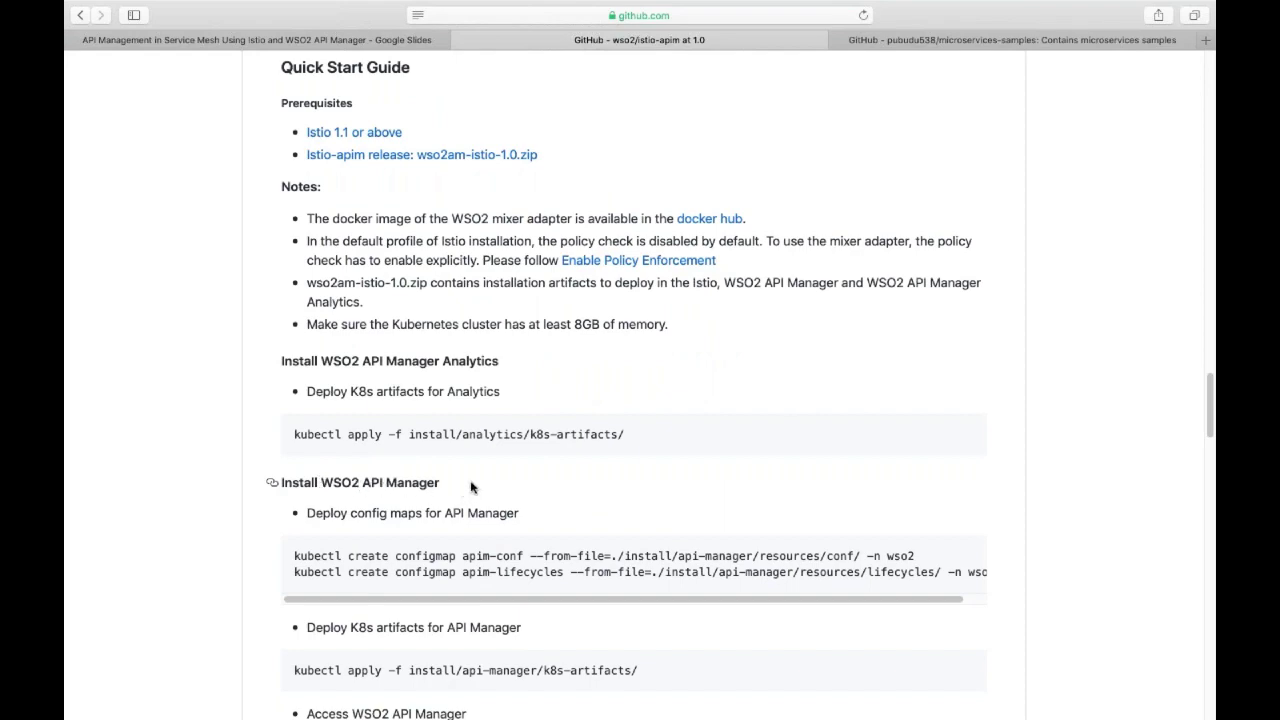
pyautogui.scroll(-10, 471, 487)
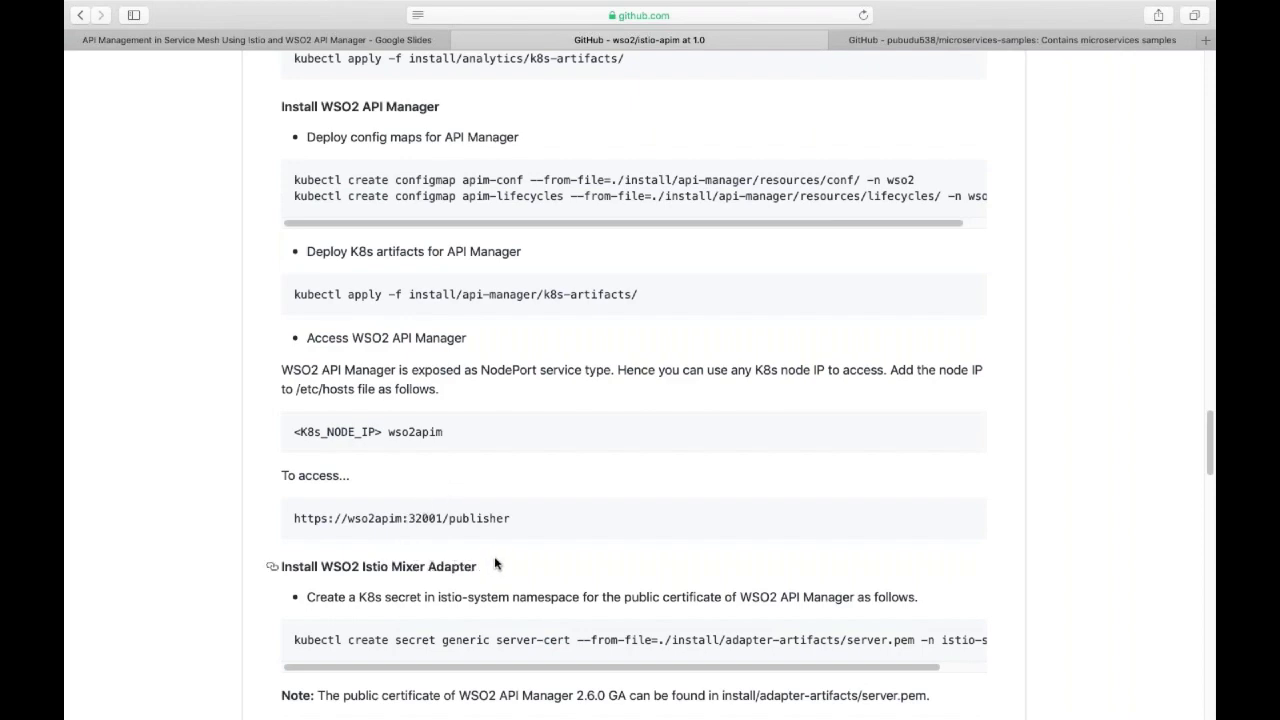
pyautogui.scroll(5, 494, 564)
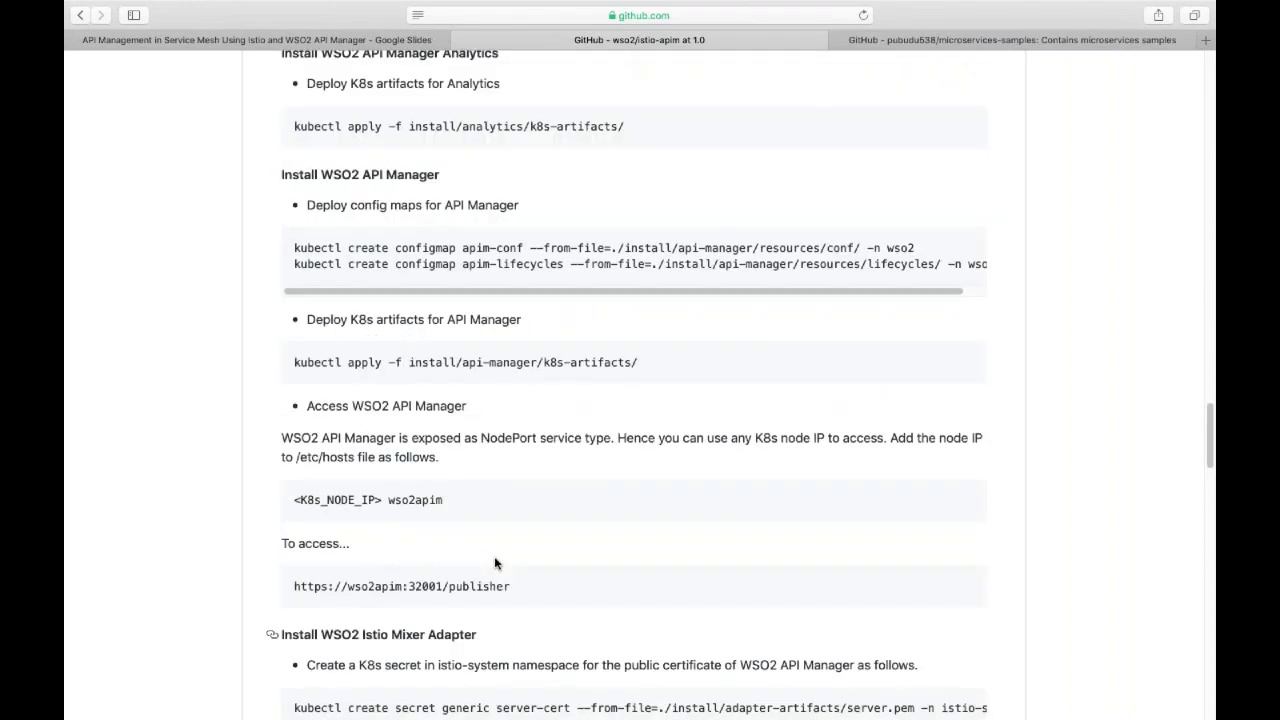
pyautogui.scroll(1, 516, 497)
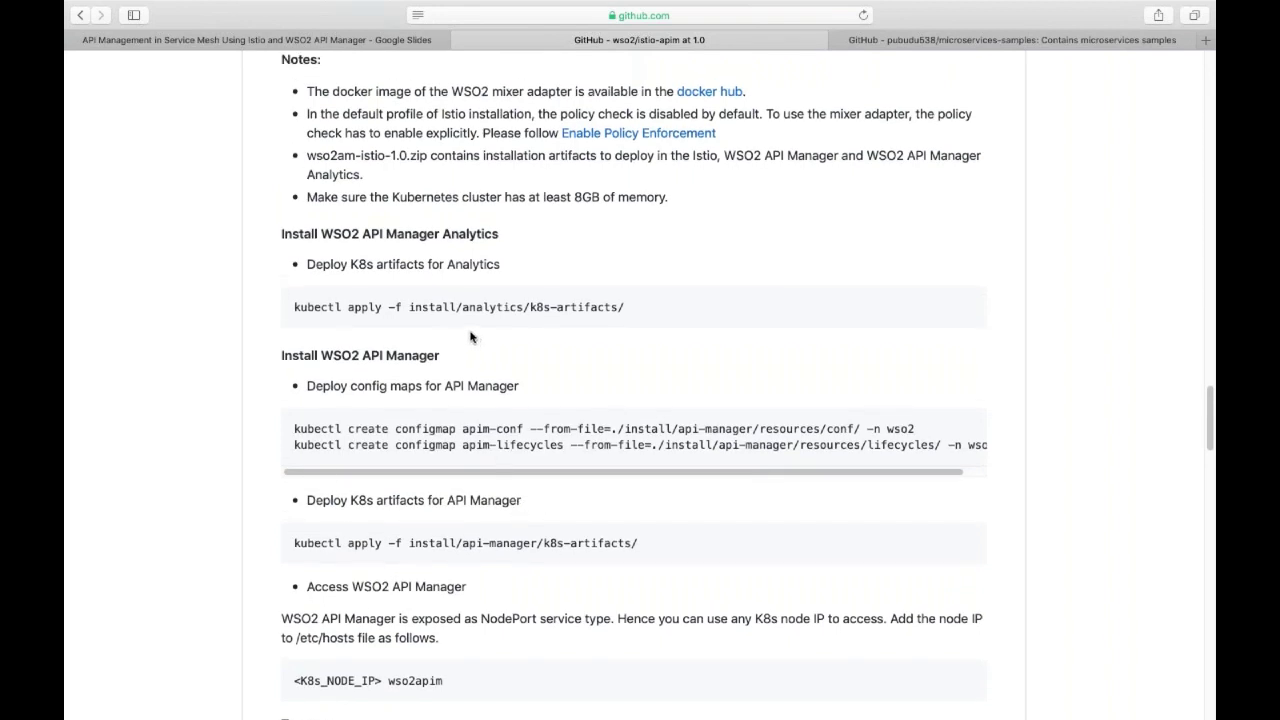
pyautogui.scroll(1, 453, 325)
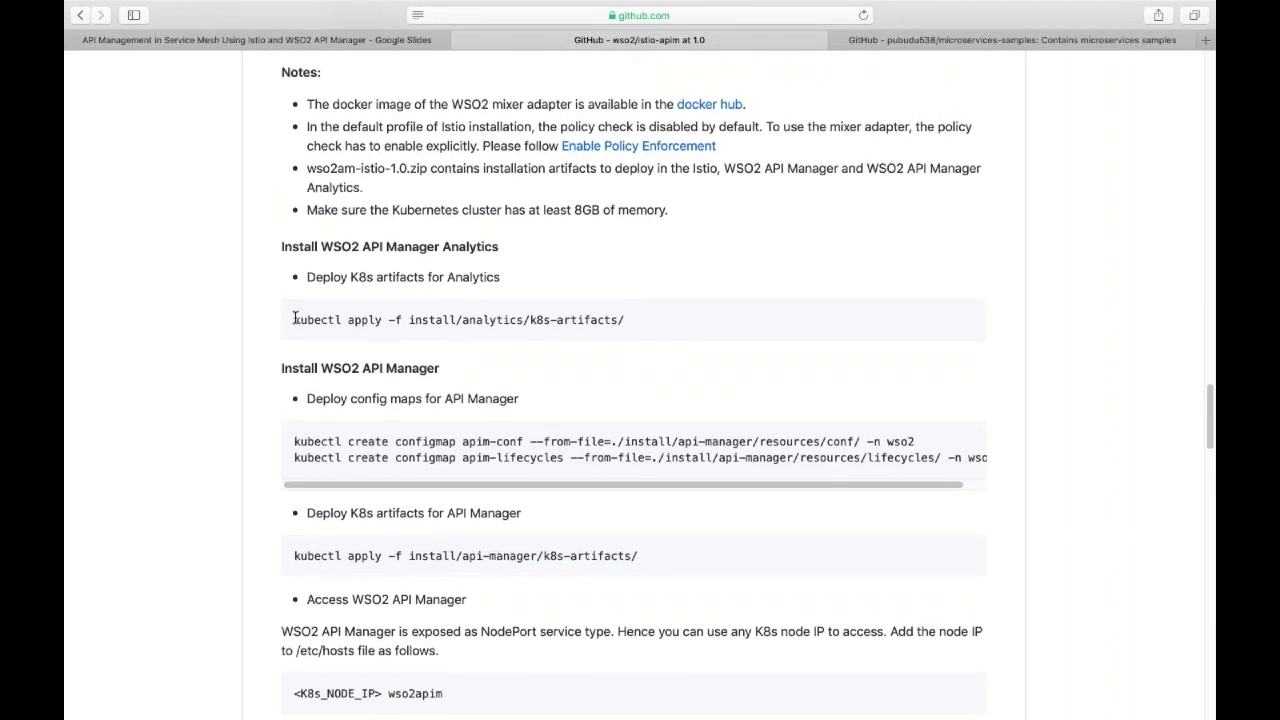
# Copy the command kubectl apply -f install/analytics/k8s-artifacts/.
pyautogui.moveTo(296, 319); pyautogui.dragTo(640, 328)
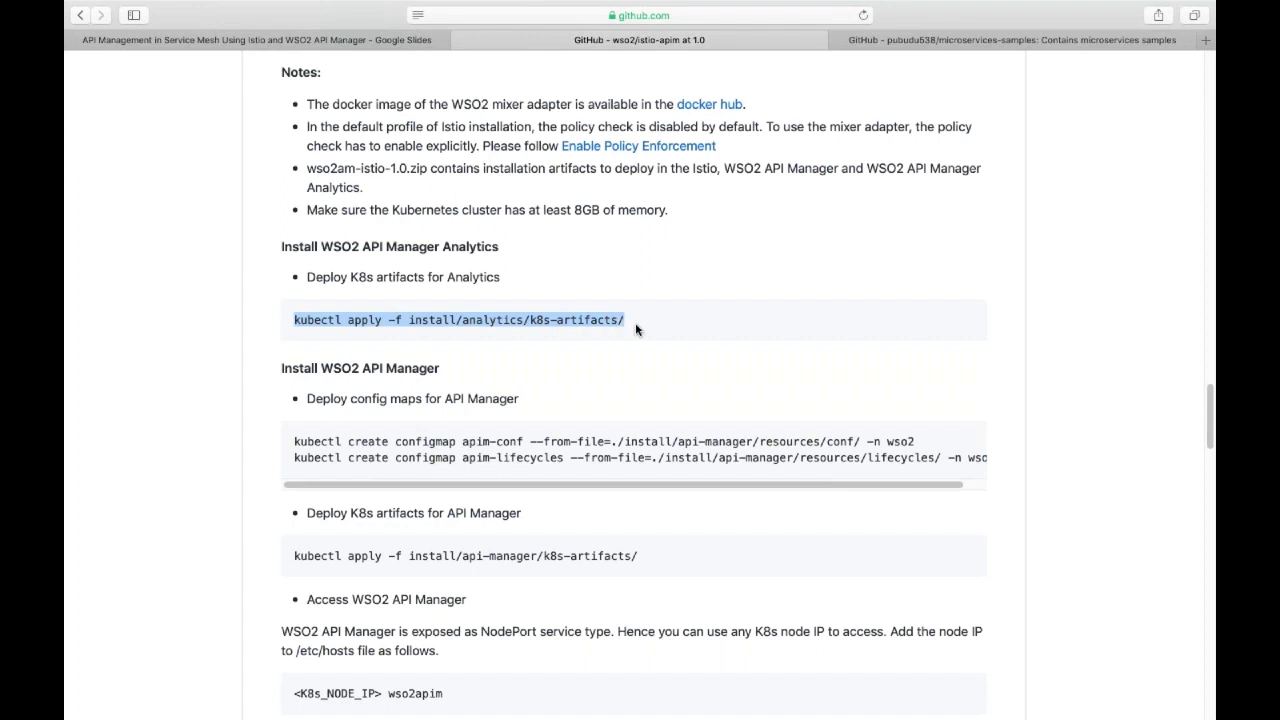
pyautogui.click(648, 327)
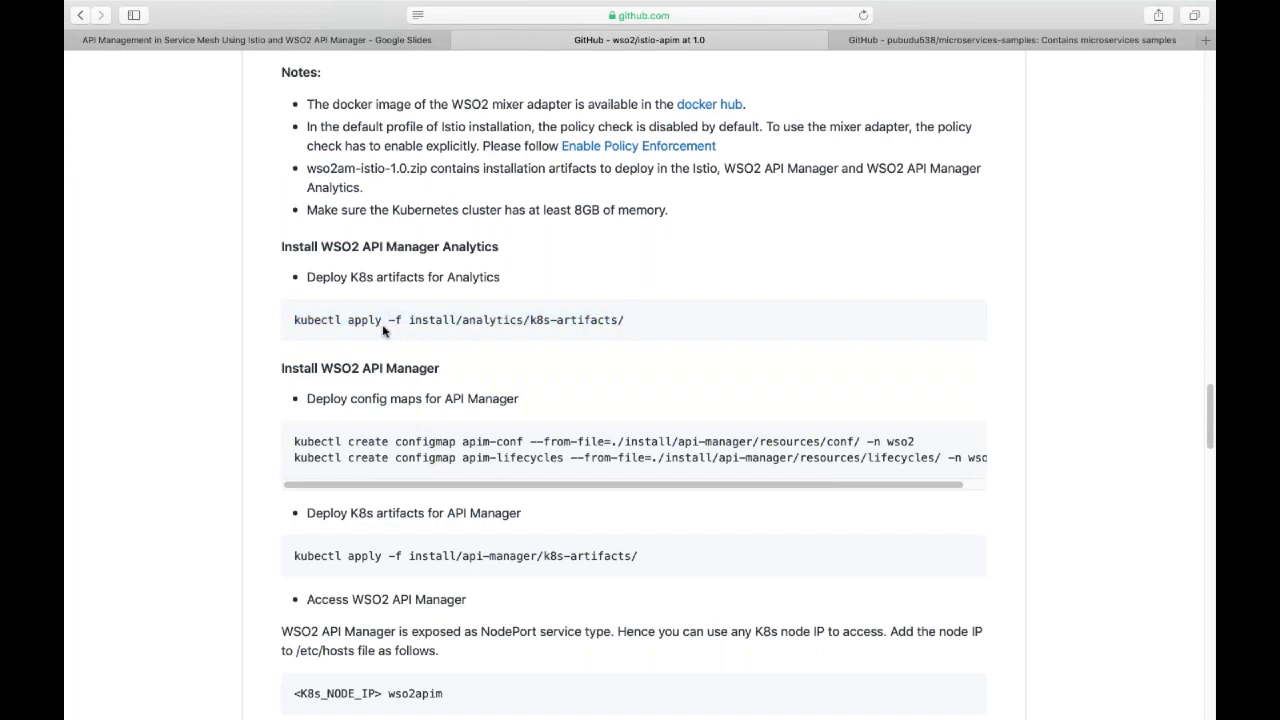
pyautogui.moveTo(293, 318); pyautogui.dragTo(618, 319)
pyautogui.press('super+c')
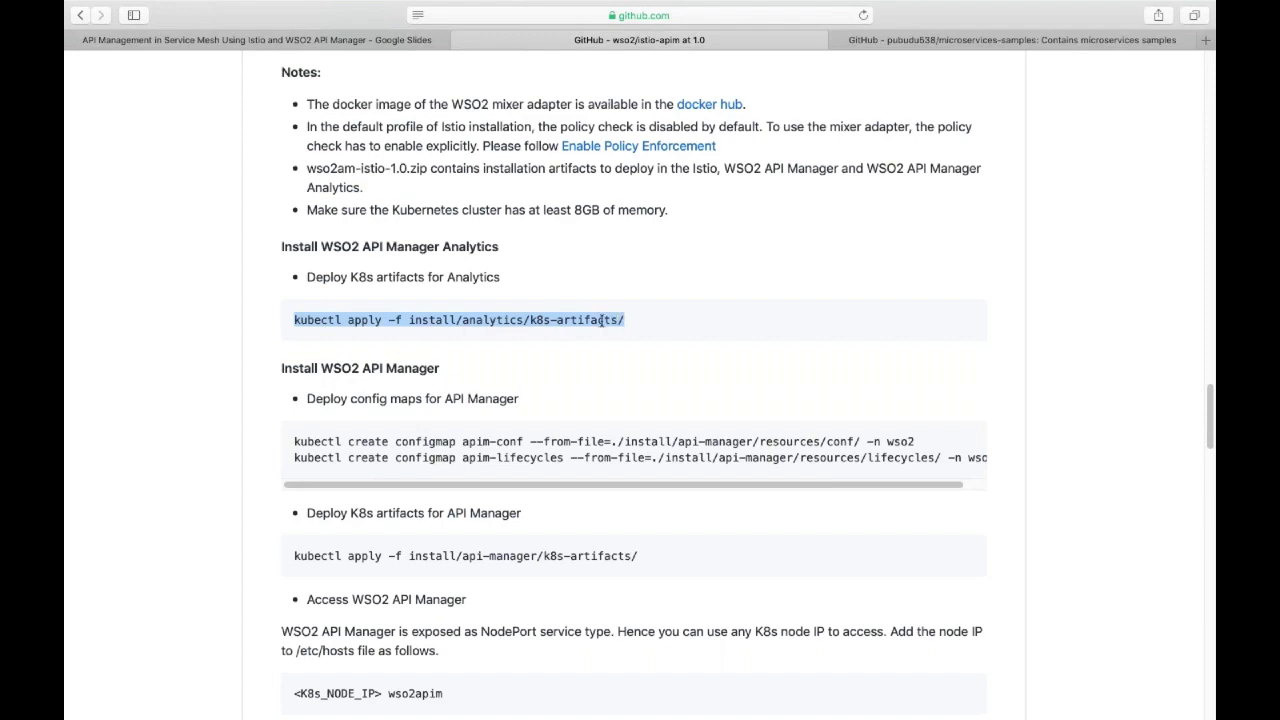
pyautogui.click(652, 334)
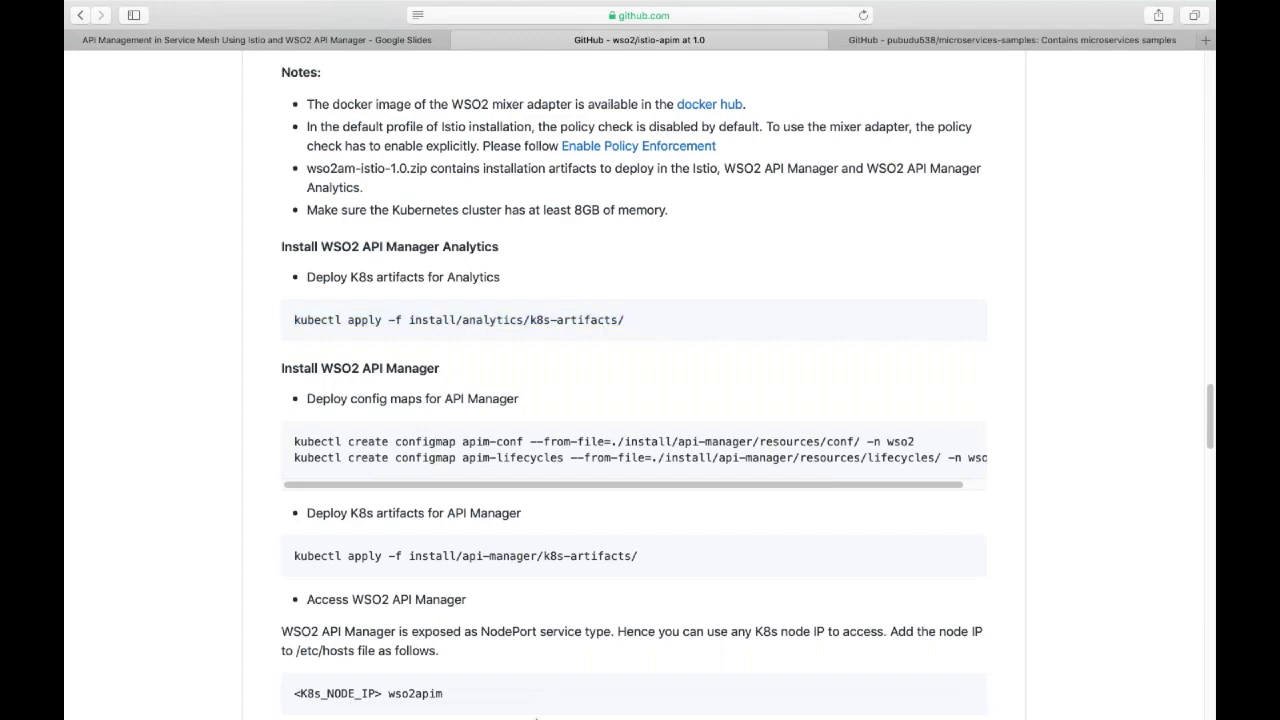
# In Terminal, move up from the current folder into the istio-apim folder.
pyautogui.moveTo(558, 716)
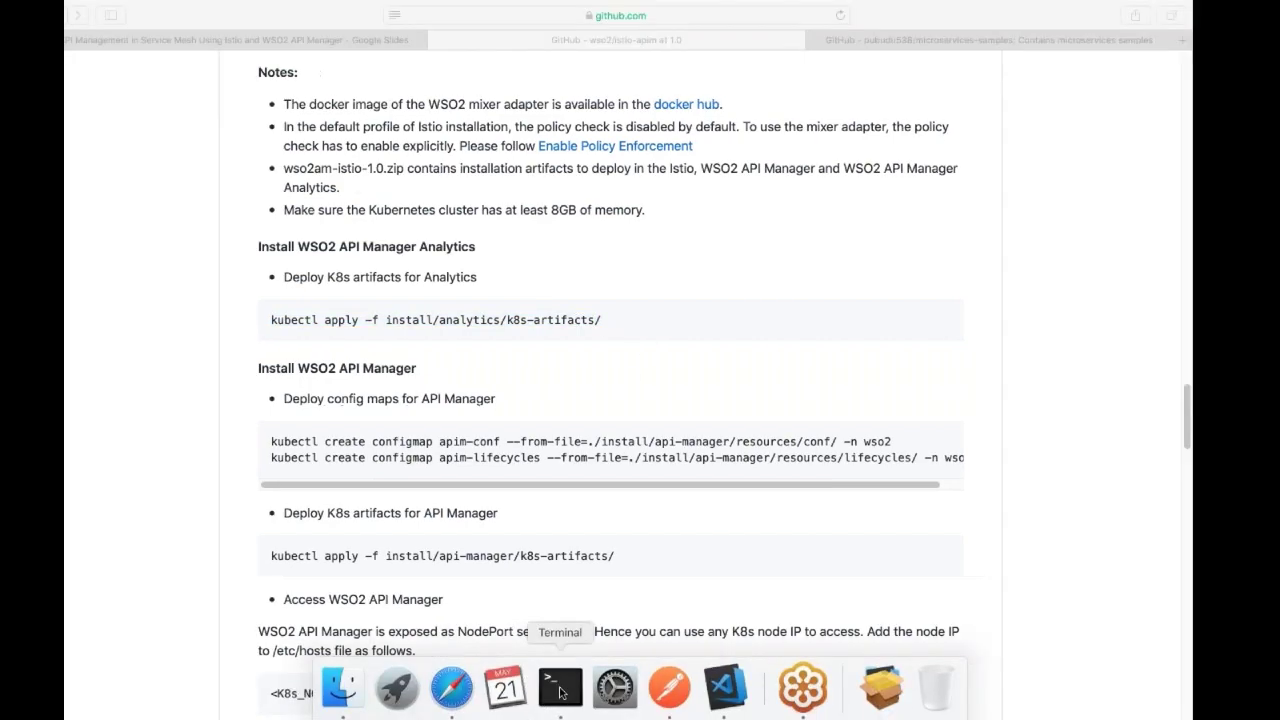
pyautogui.click(560, 690)
pyautogui.press('Return')
pyautogui.press('Return')
pyautogui.write('ls')
pyautogui.press('Return')
pyautogui.press('Return')
pyautogui.press('Return')
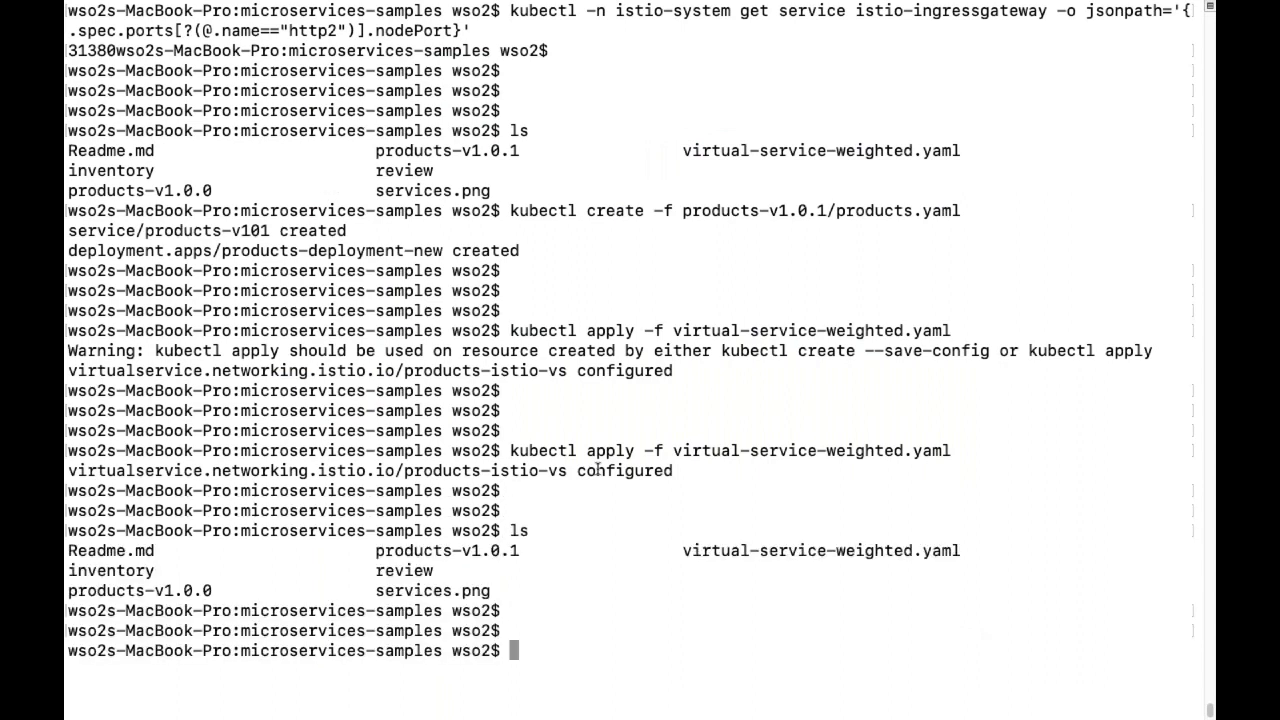
pyautogui.write('cd ..')
pyautogui.press('Return')
pyautogui.write('ls')
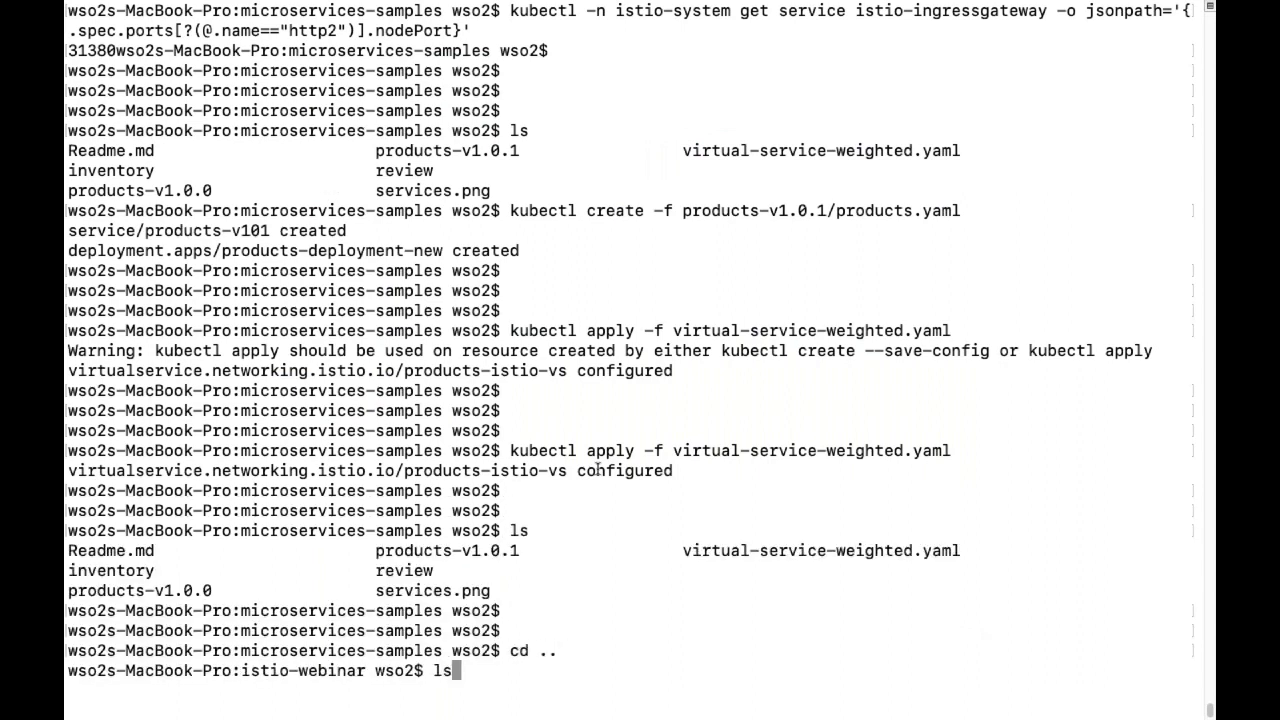
pyautogui.press('Return')
pyautogui.press('Return')
pyautogui.press('Return')
pyautogui.write('cd is')
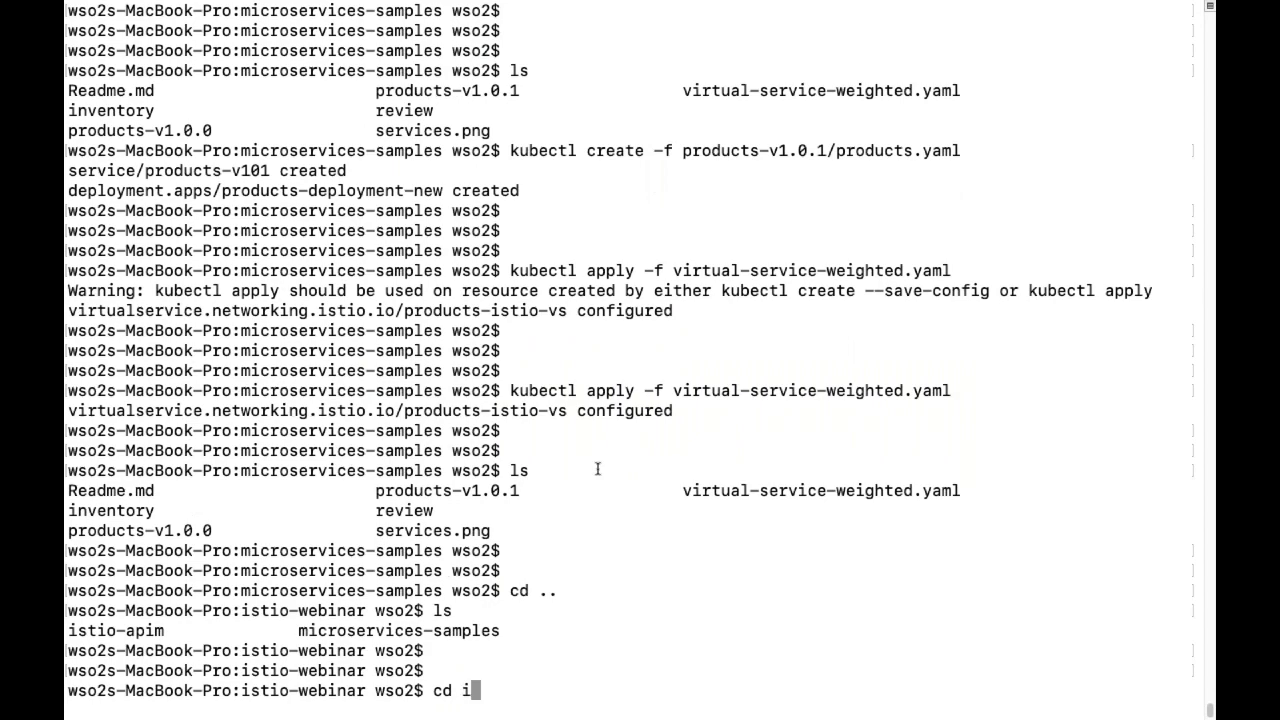
pyautogui.press('Tab')
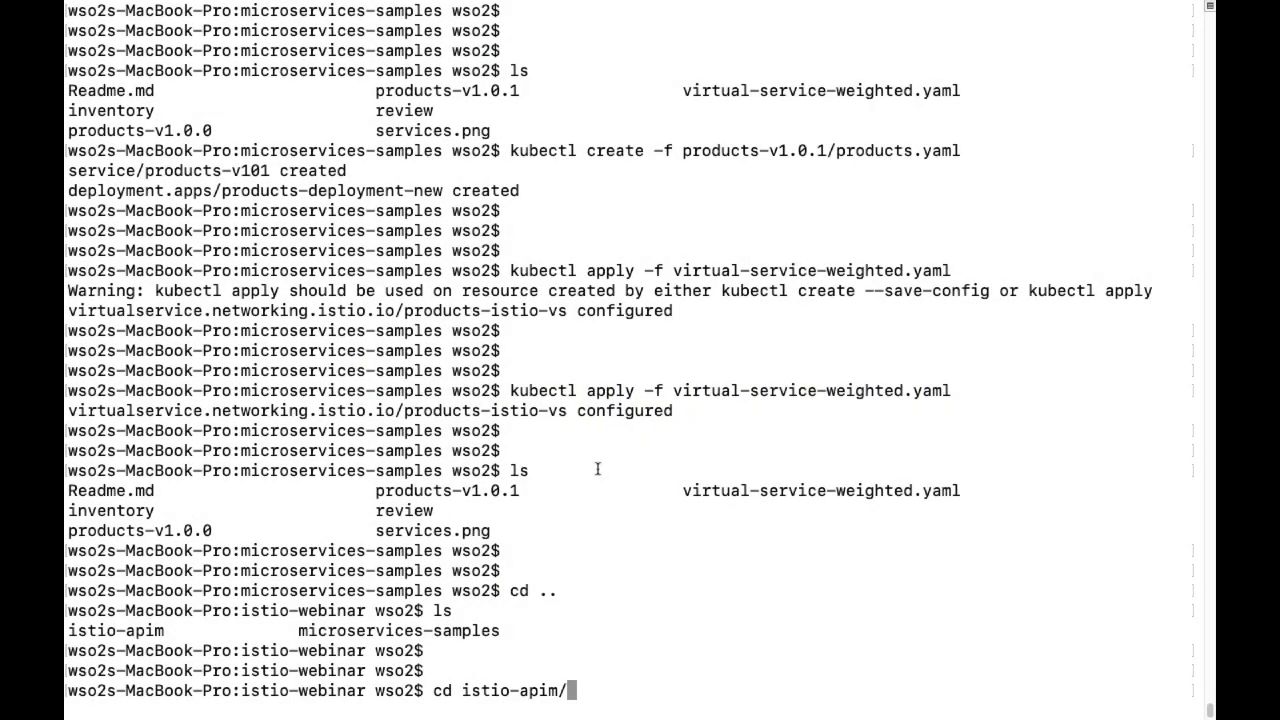
pyautogui.press('Return')
# Clear the screen and run kubectl apply -f install/analytics/k8s-artifacts/ to deploy analytics.
pyautogui.write('clear')
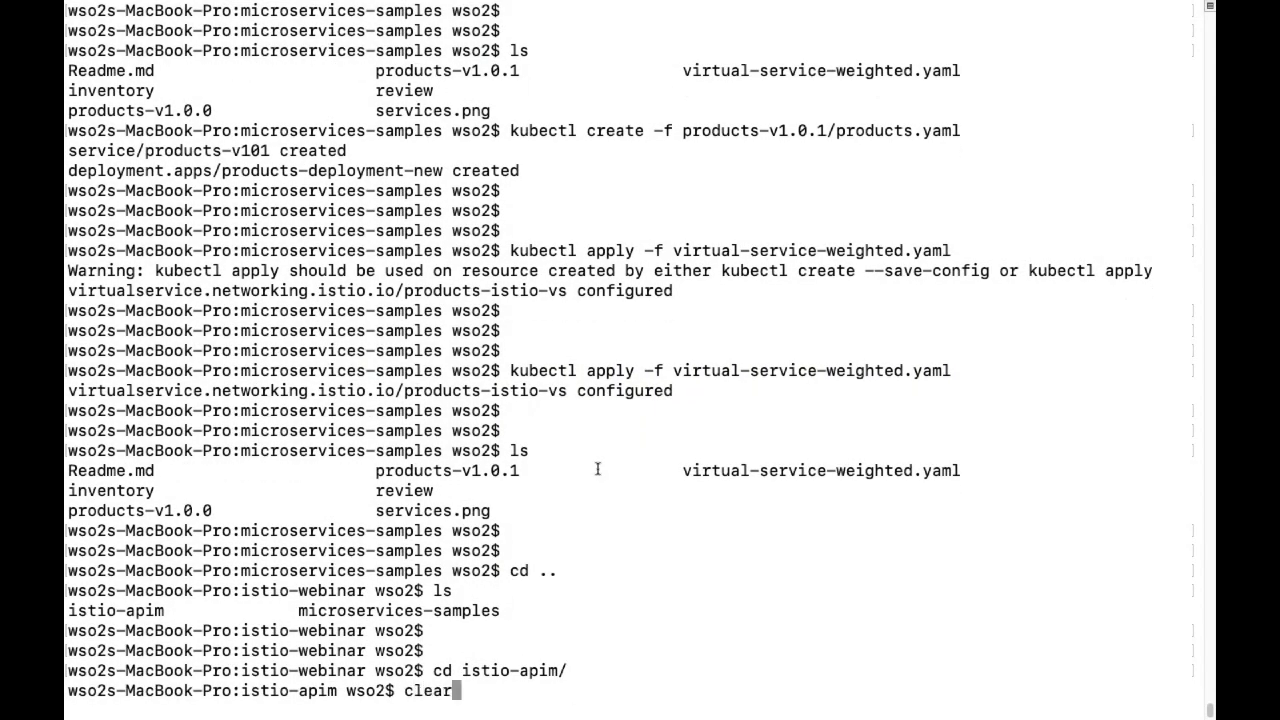
pyautogui.press('Return')
pyautogui.press('Return')
pyautogui.write('ls')
pyautogui.press('Return')
pyautogui.press('Return')
pyautogui.press('Return')
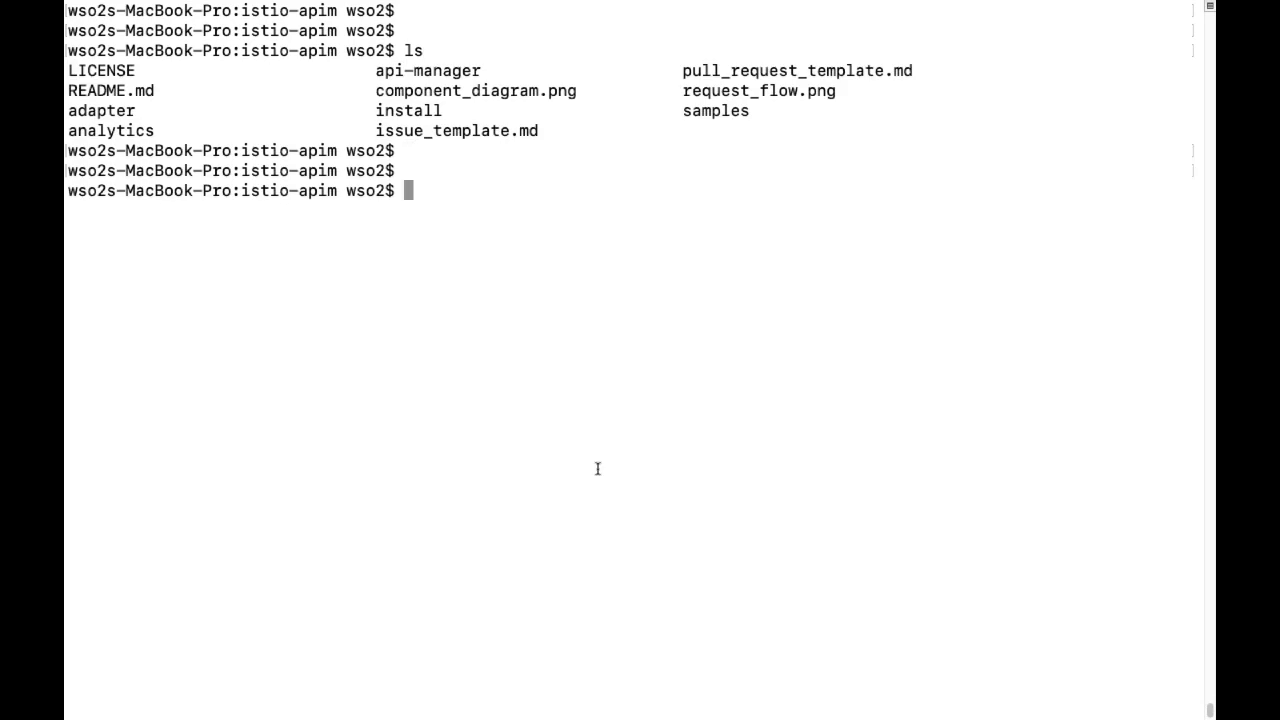
pyautogui.press('super+v')
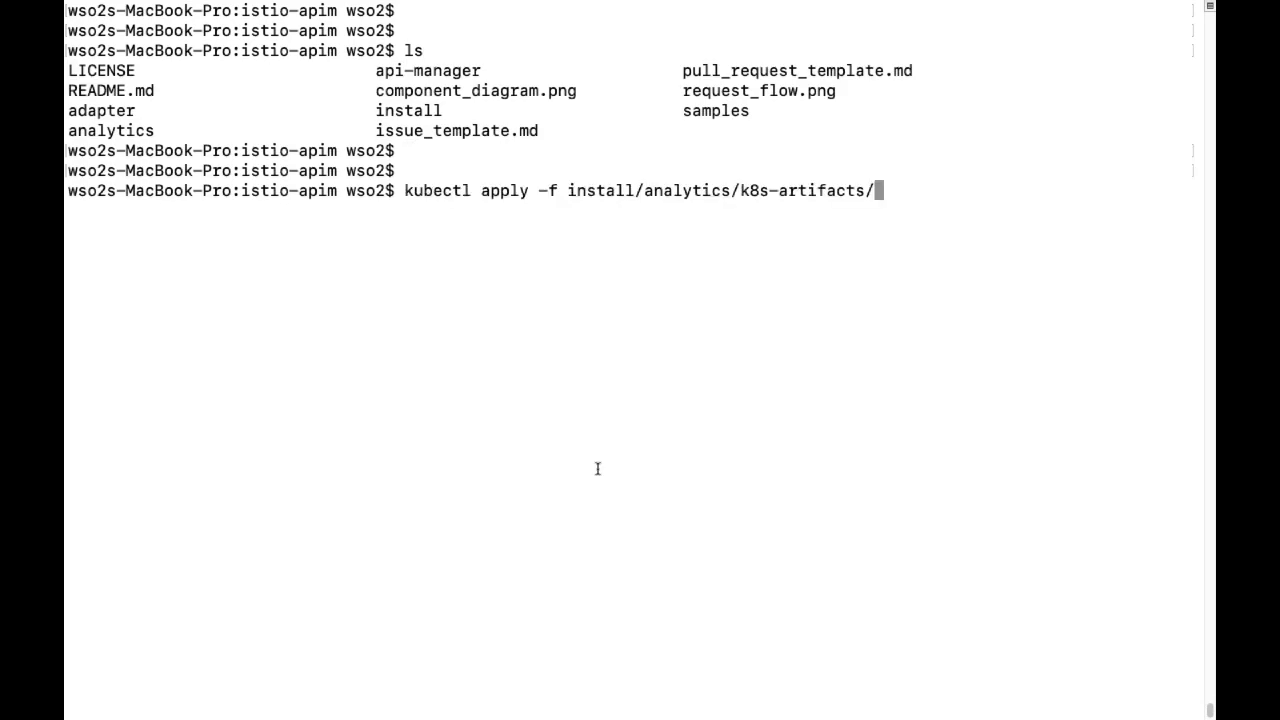
pyautogui.press('Return')
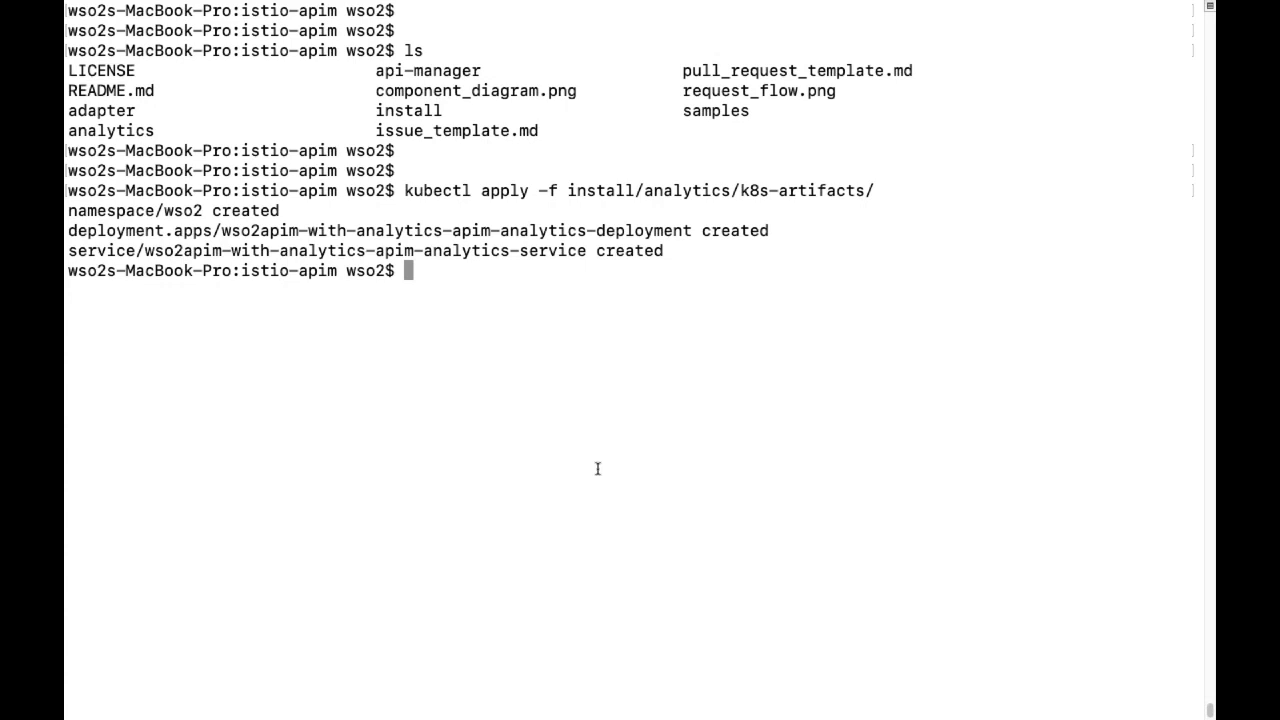
pyautogui.press('Return')
pyautogui.press('Return')
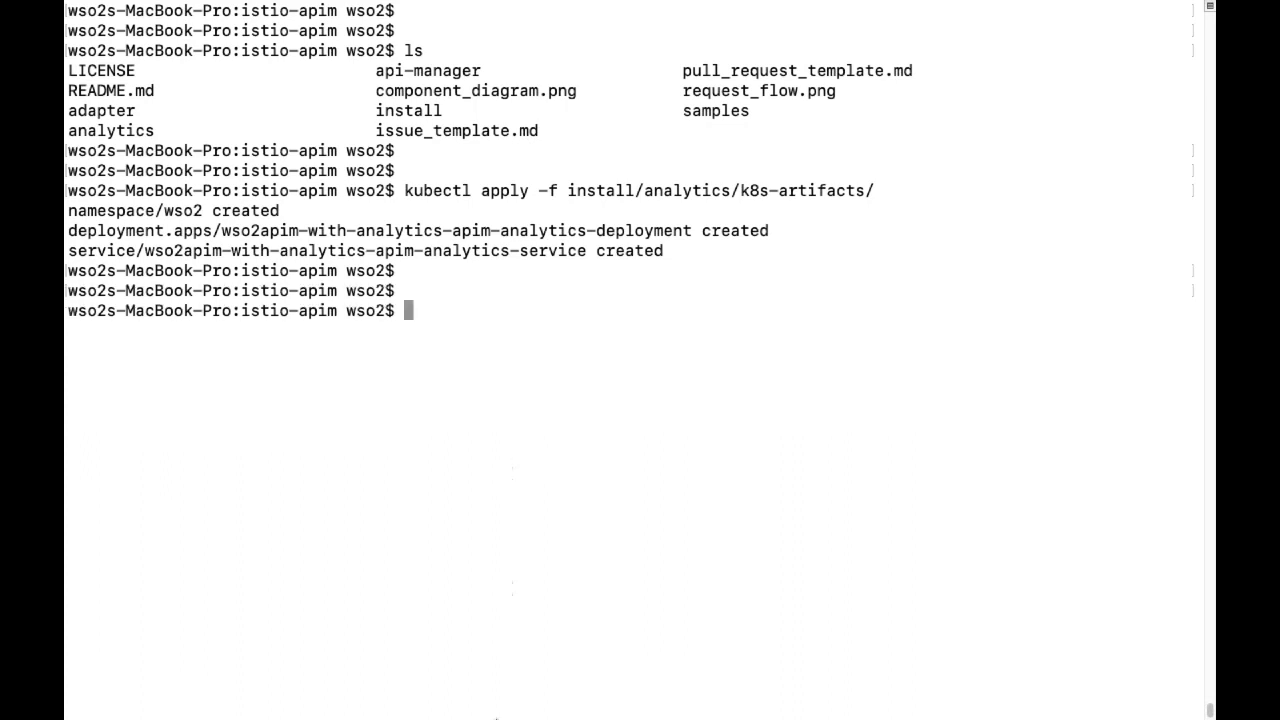
pyautogui.click(451, 690)
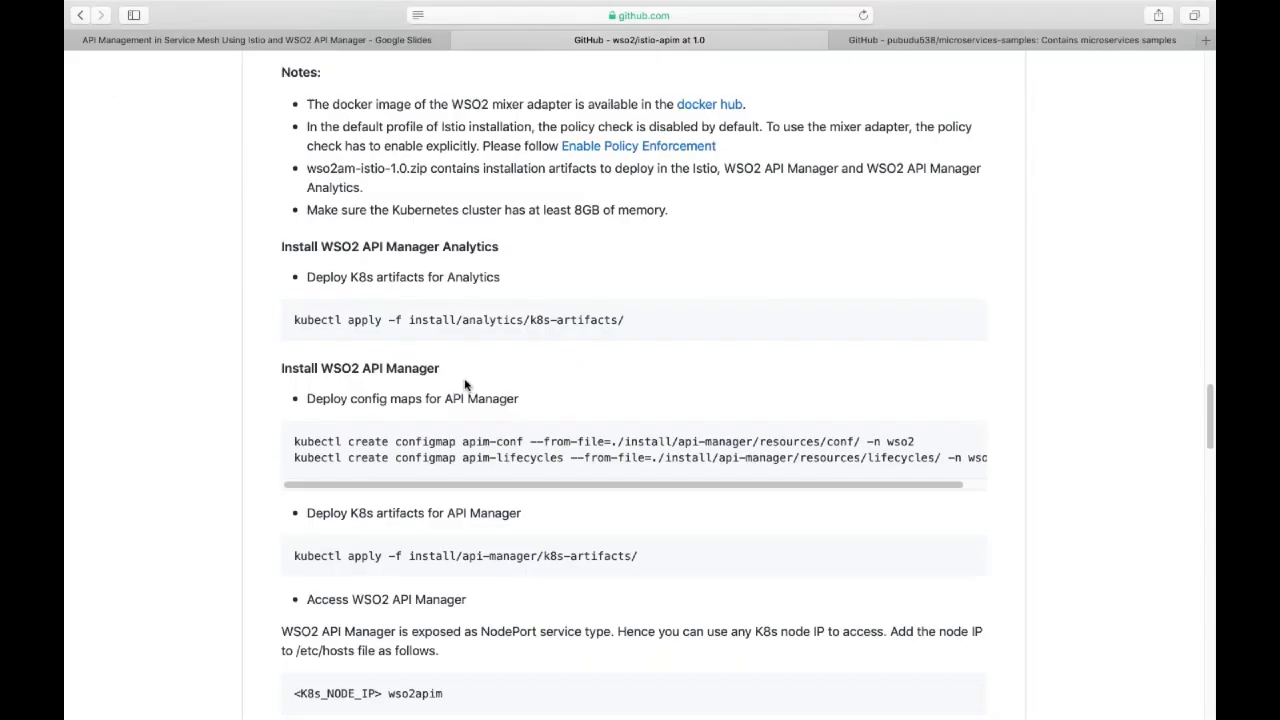
# Copy the README's two kubectl create configmap commands for apim-conf and apim-lifecycles.
pyautogui.scroll(-2, 440, 375)
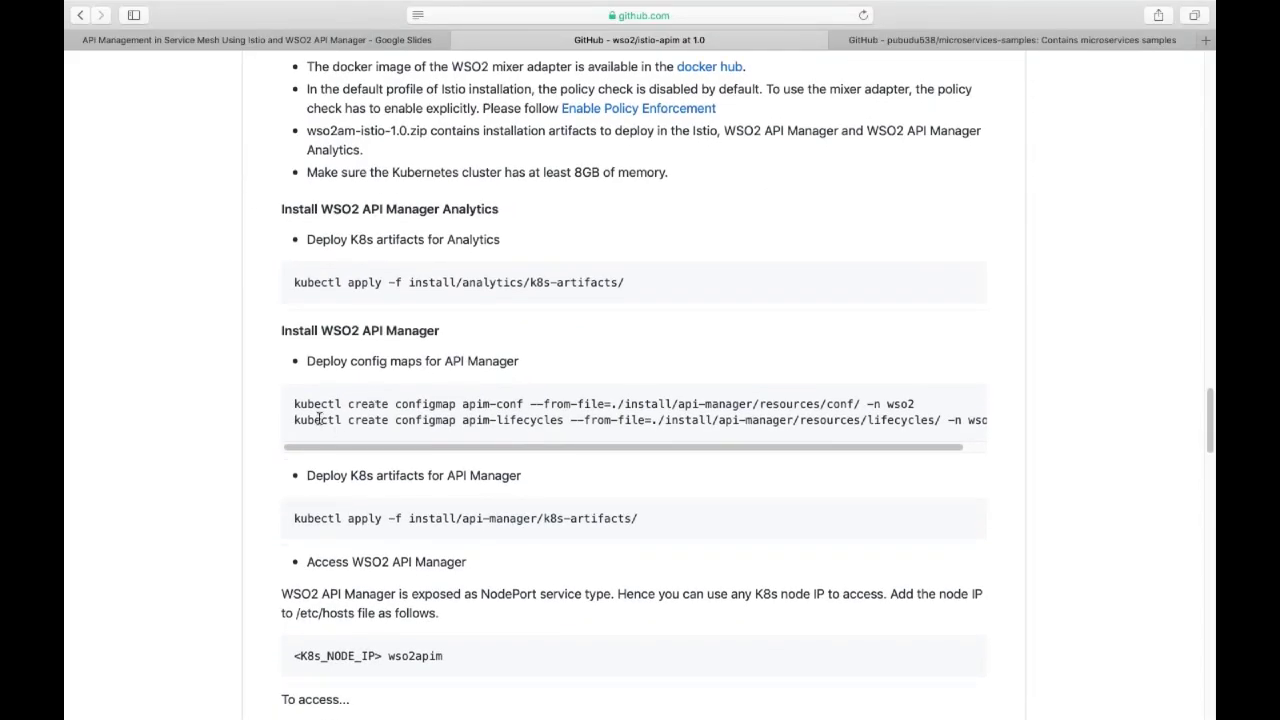
pyautogui.moveTo(294, 404); pyautogui.dragTo(836, 434)
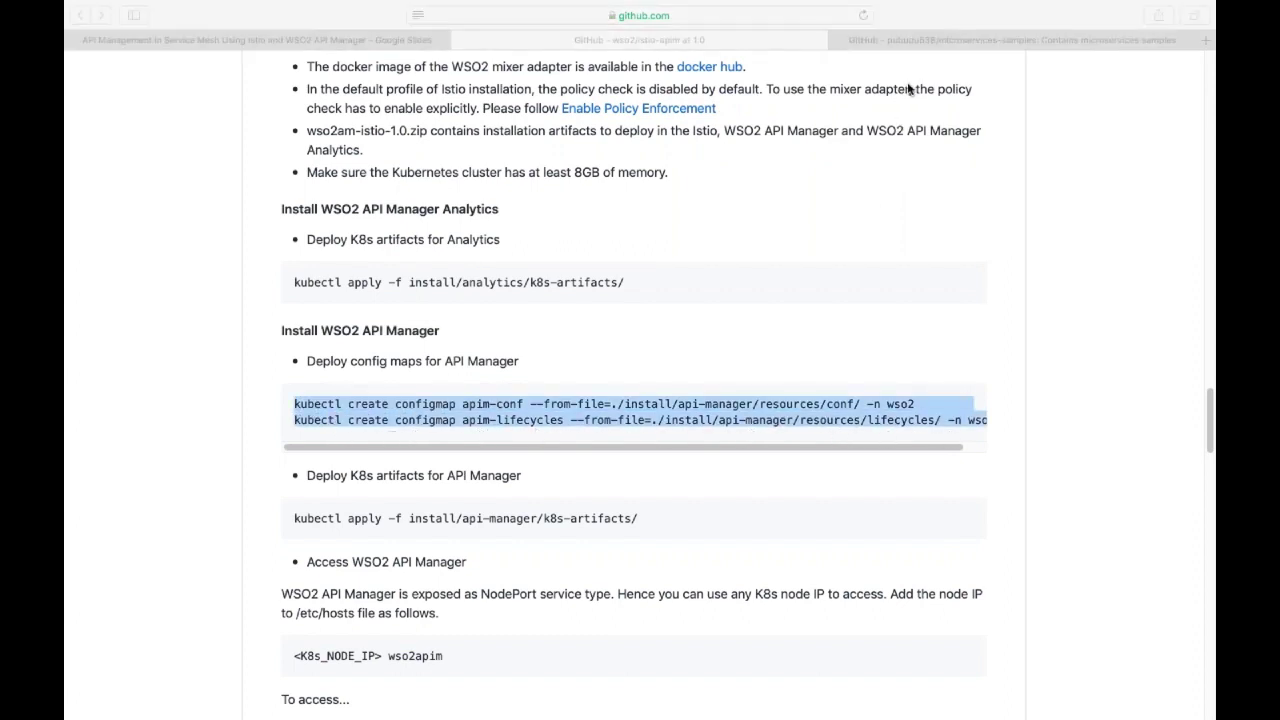
pyautogui.moveTo(834, 447); pyautogui.dragTo(882, 440)
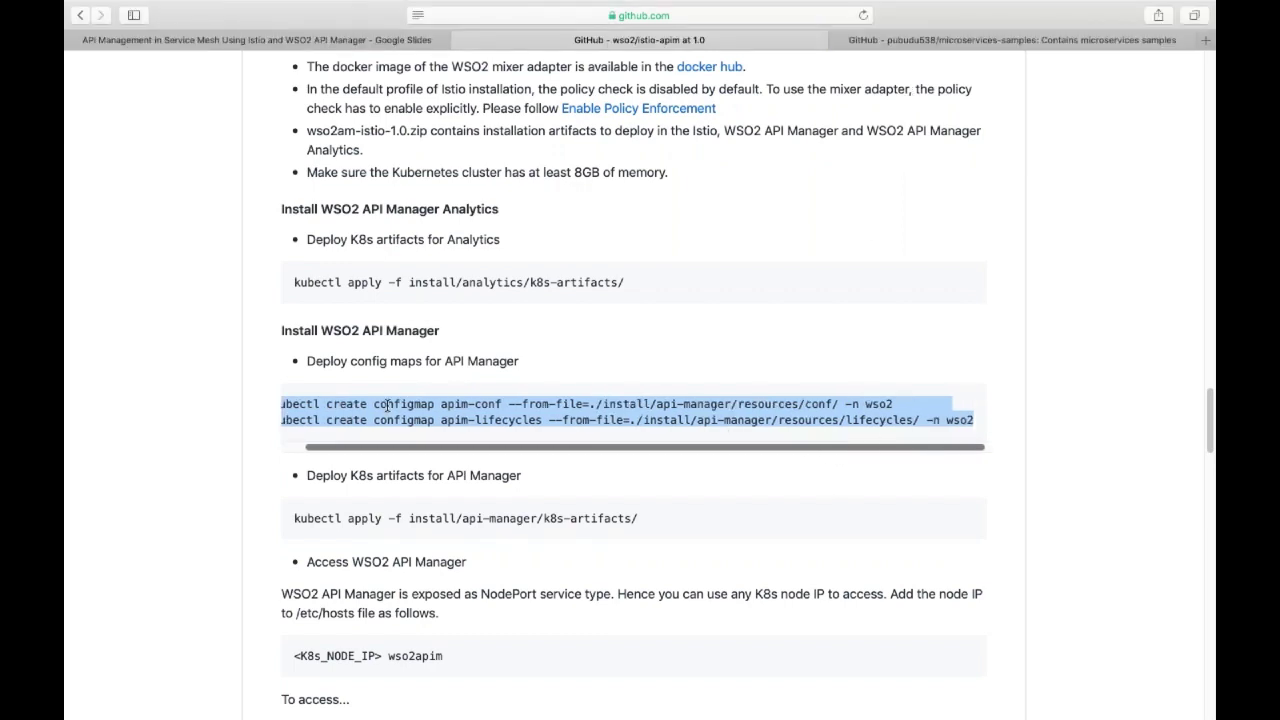
pyautogui.moveTo(558, 712)
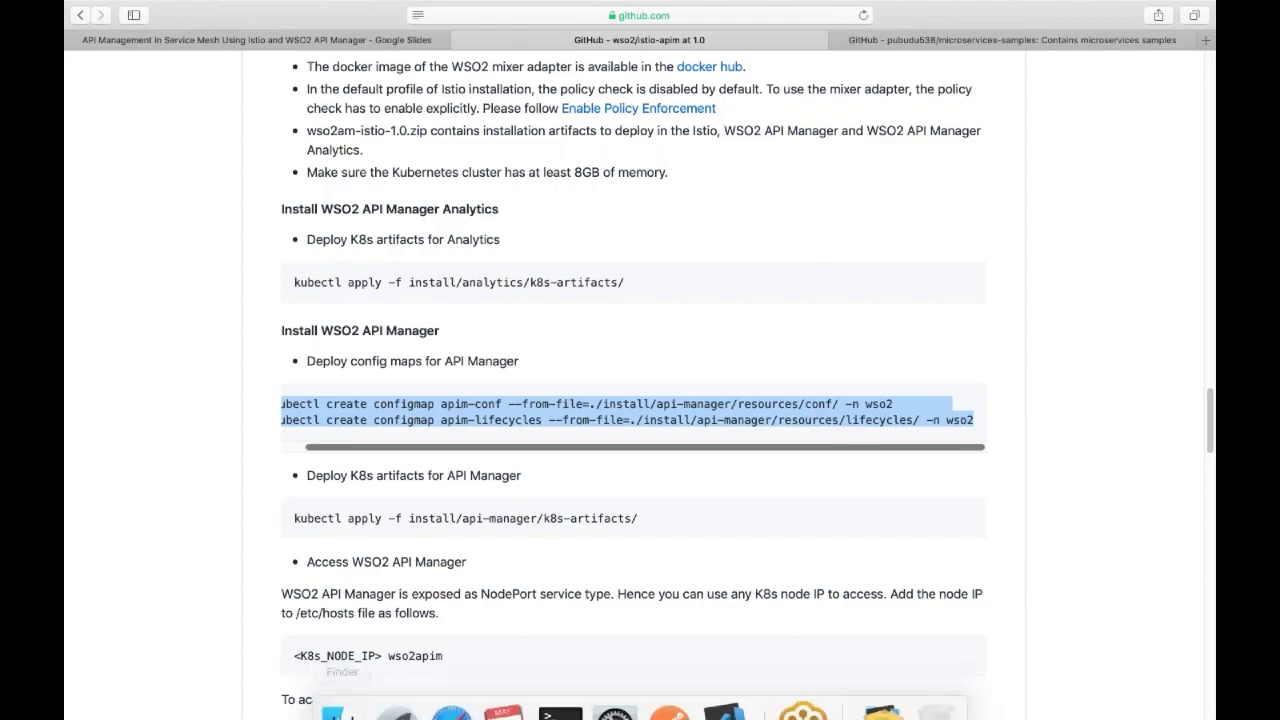
pyautogui.click(559, 688)
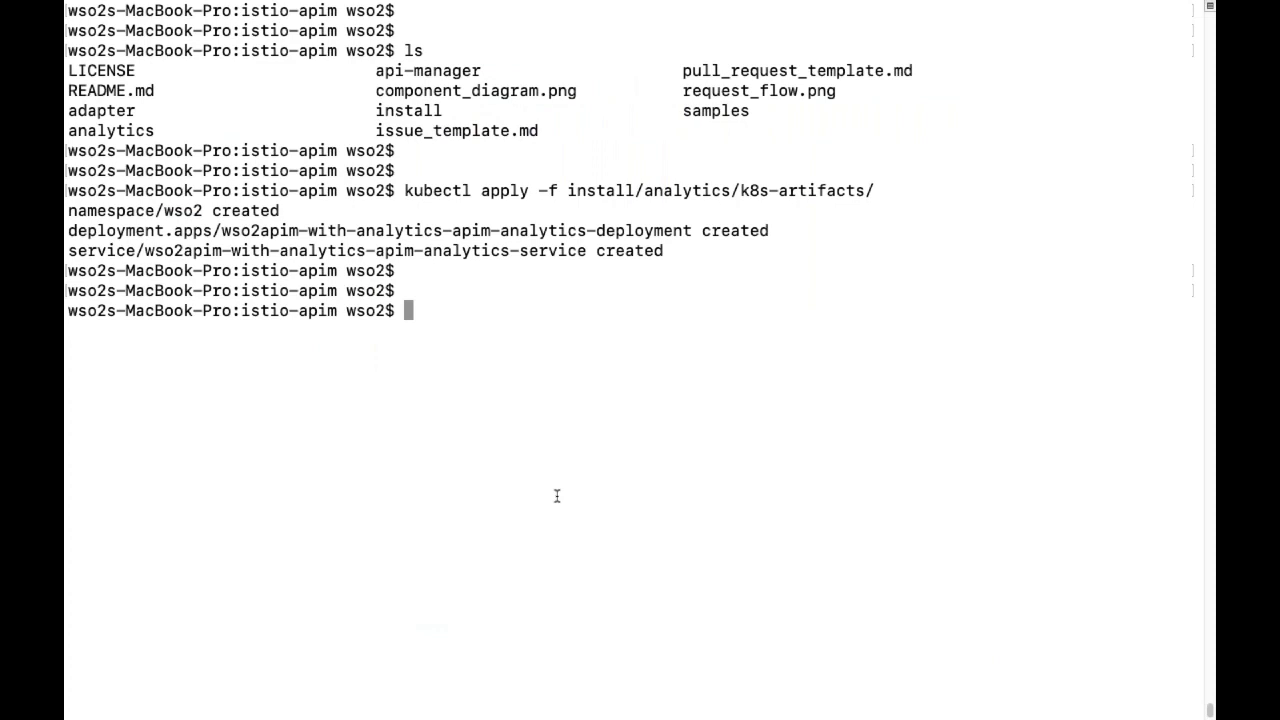
# Run both configmap commands, creating apim-conf and apim-lifecycles in the wso2 namespace.
pyautogui.write('kubectl create configmap apim-conf --from-file=./install/api-manager/resources/conf/ -n wso2')
pyautogui.press('Return')
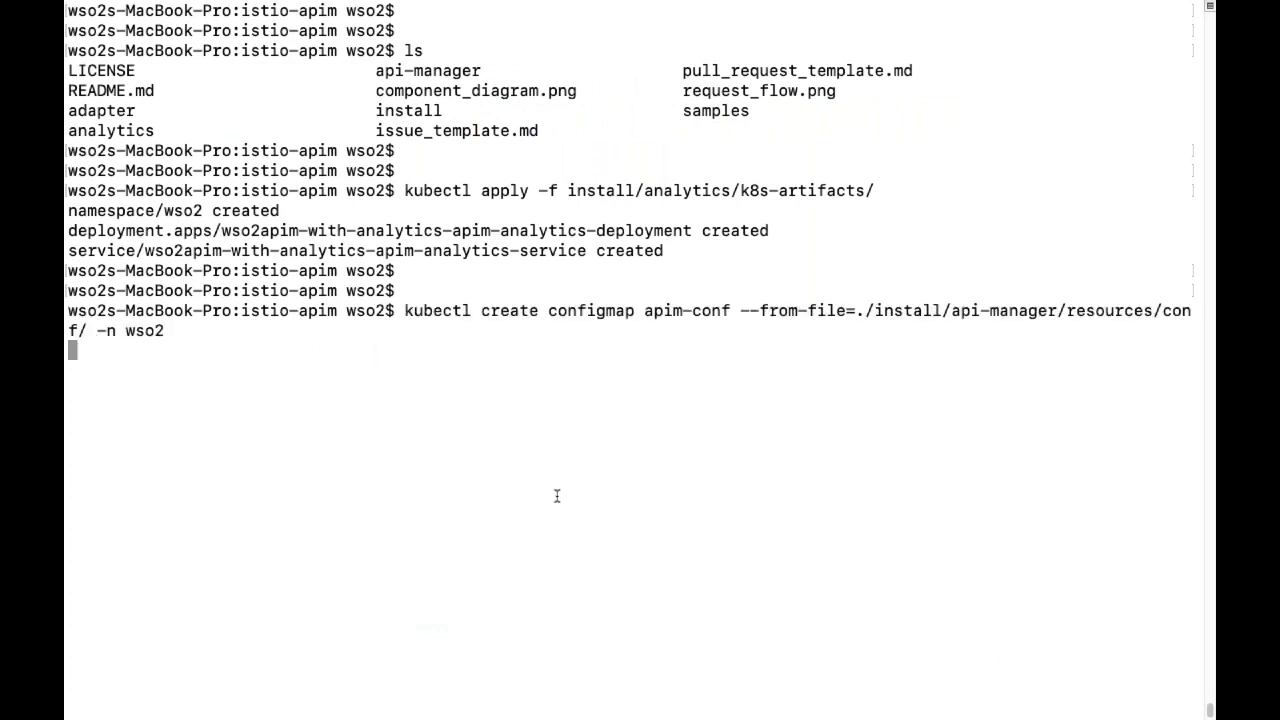
pyautogui.write('kubectl create configmap apim-lifecycles --from-file=./install/api-manager/resources/lifecycles/ -n wso2')
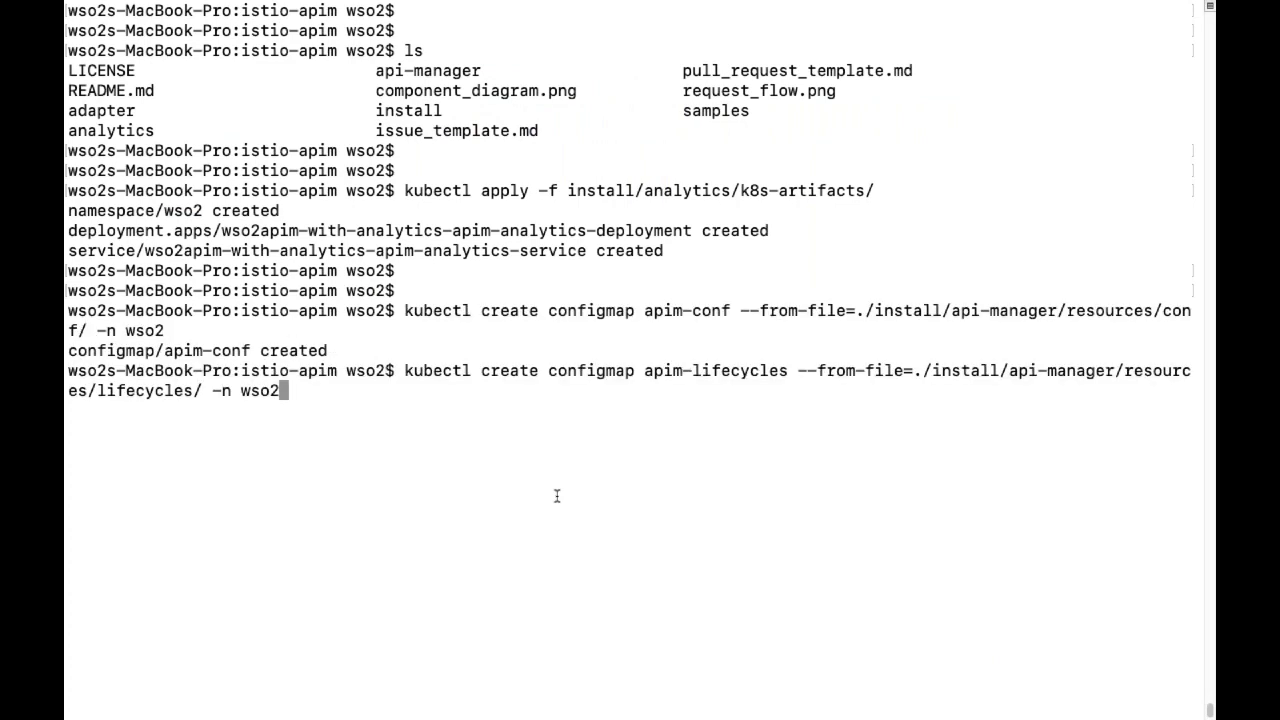
pyautogui.press('Return')
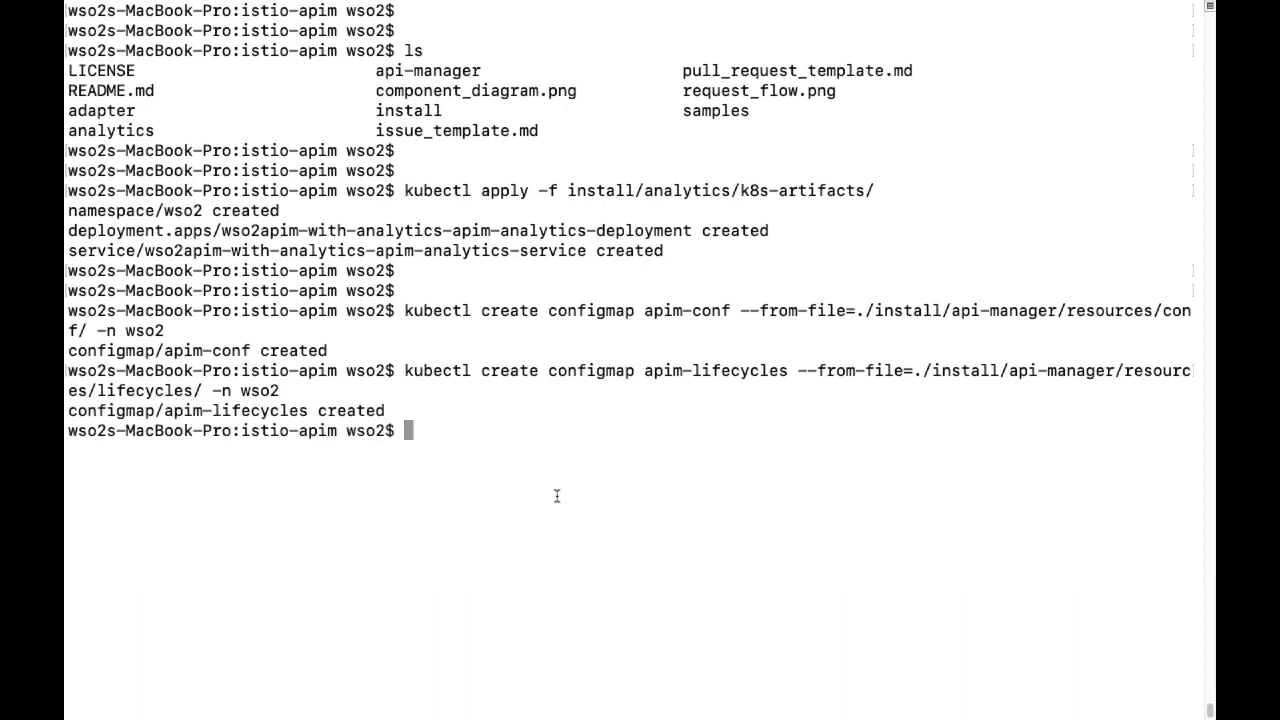
pyautogui.press('Return')
pyautogui.press('Return')
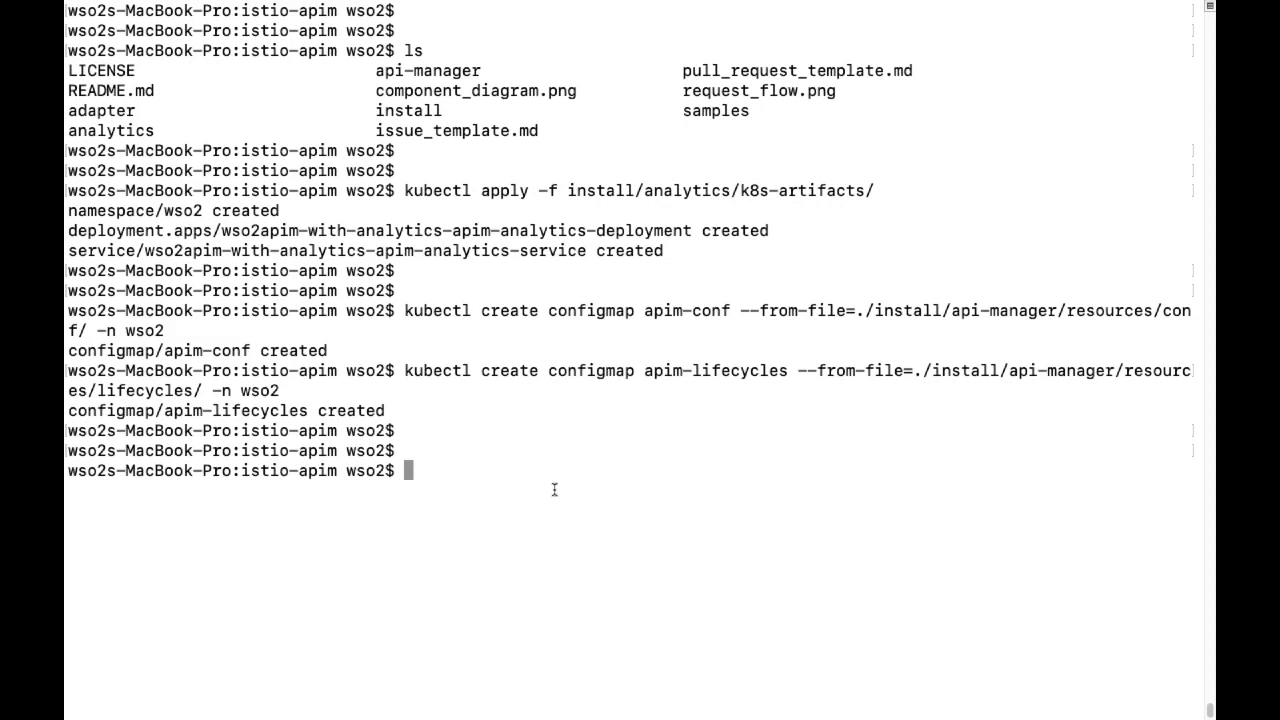
pyautogui.moveTo(557, 715)
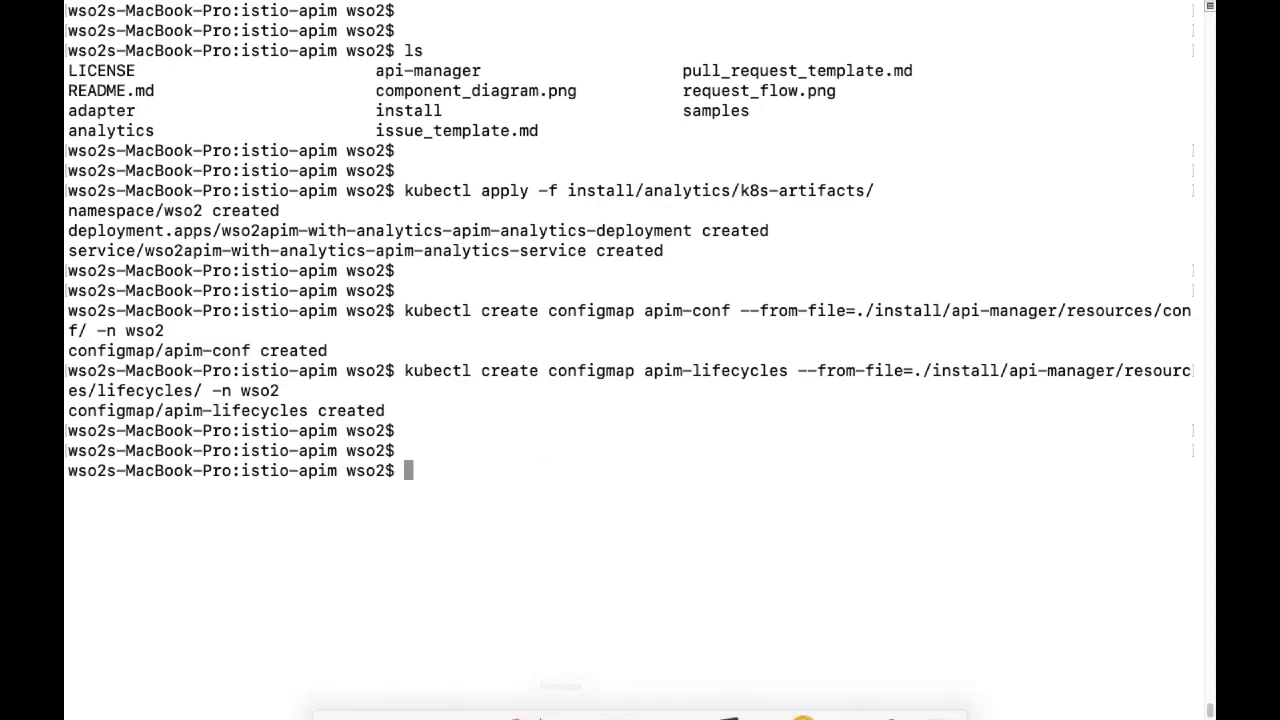
pyautogui.click(452, 685)
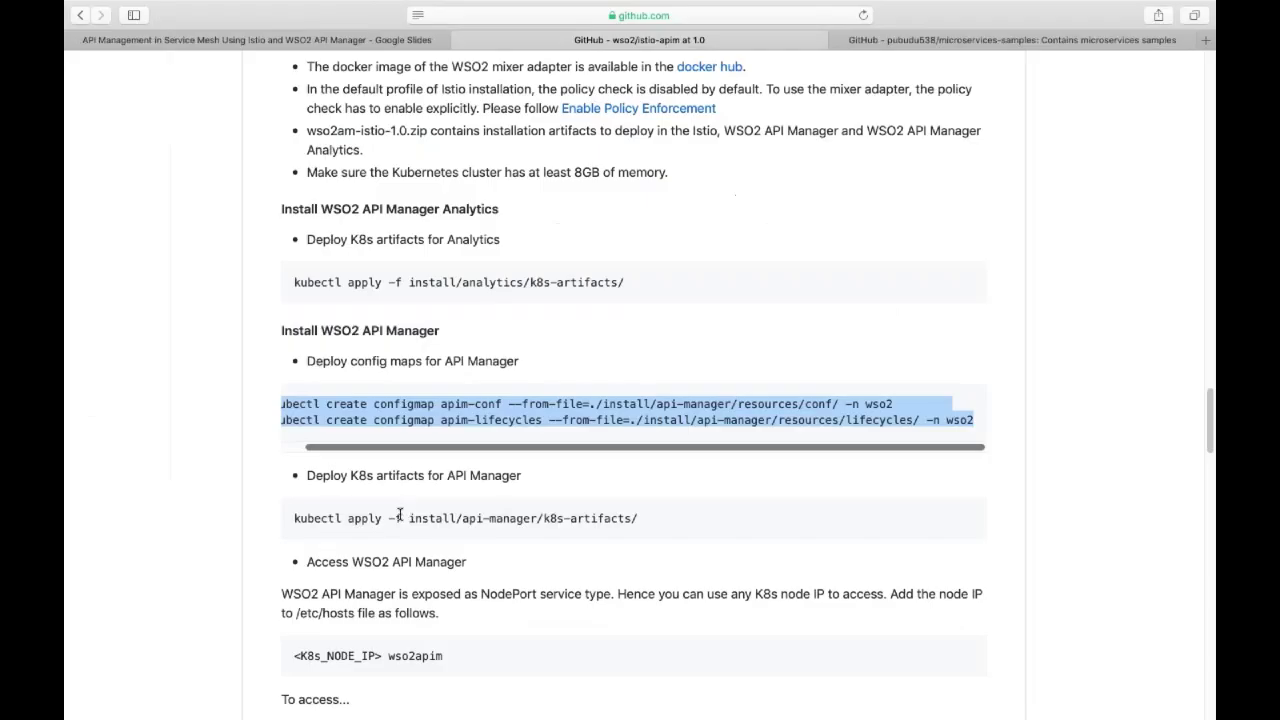
# Copy the kubectl apply -f install/api-manager/k8s-artifacts/ command from the README.
pyautogui.moveTo(291, 522); pyautogui.dragTo(646, 517)
pyautogui.press('super+c')
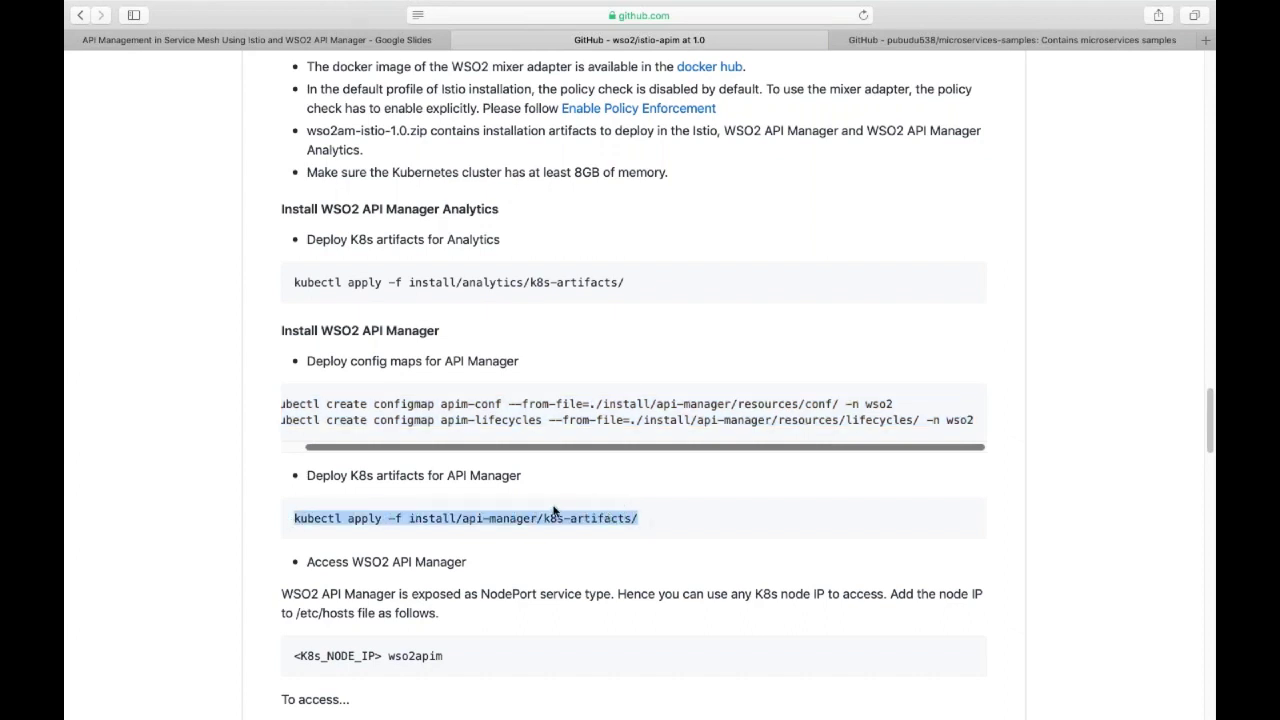
pyautogui.click(270, 516)
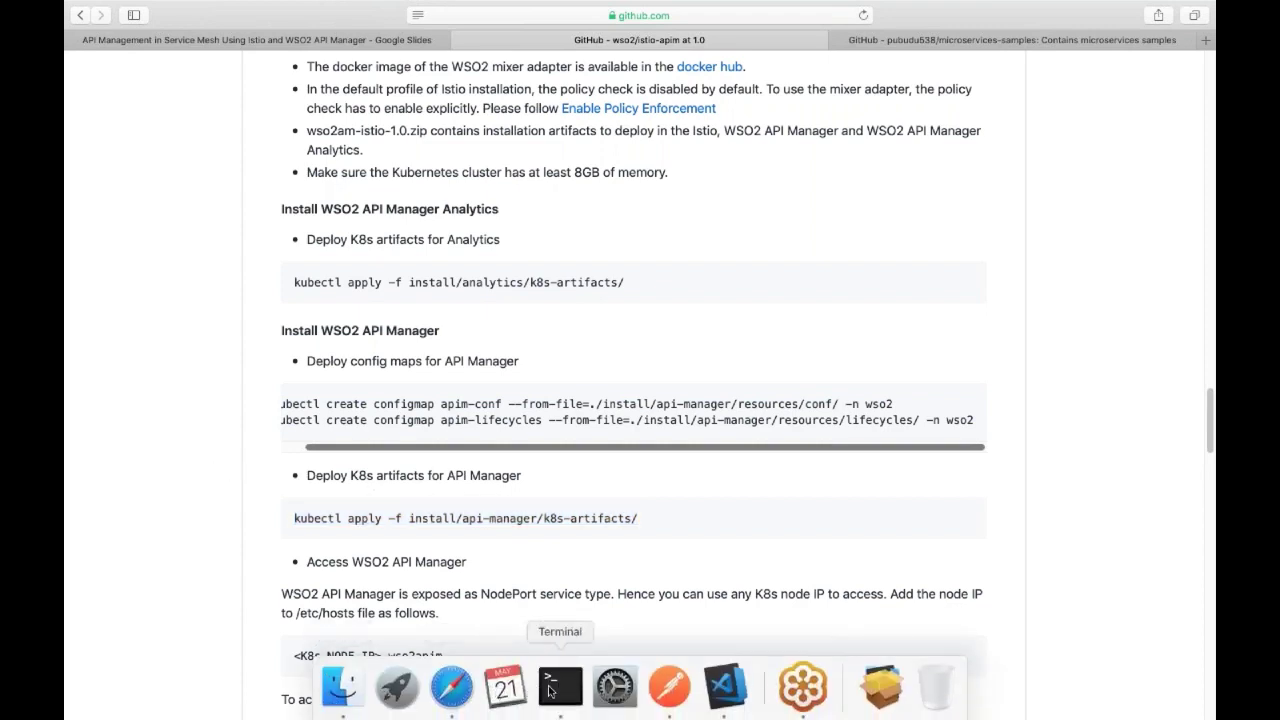
pyautogui.click(560, 686)
pyautogui.write('kub')
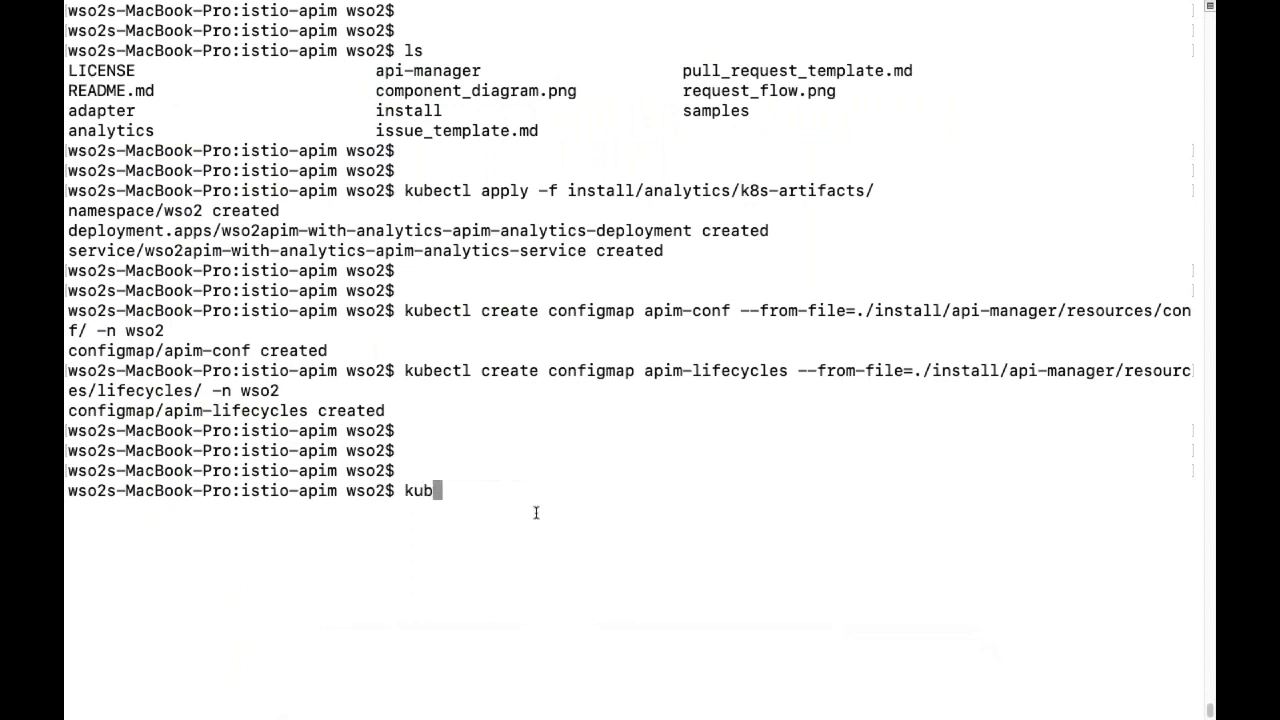
pyautogui.write('ectl get pods ')
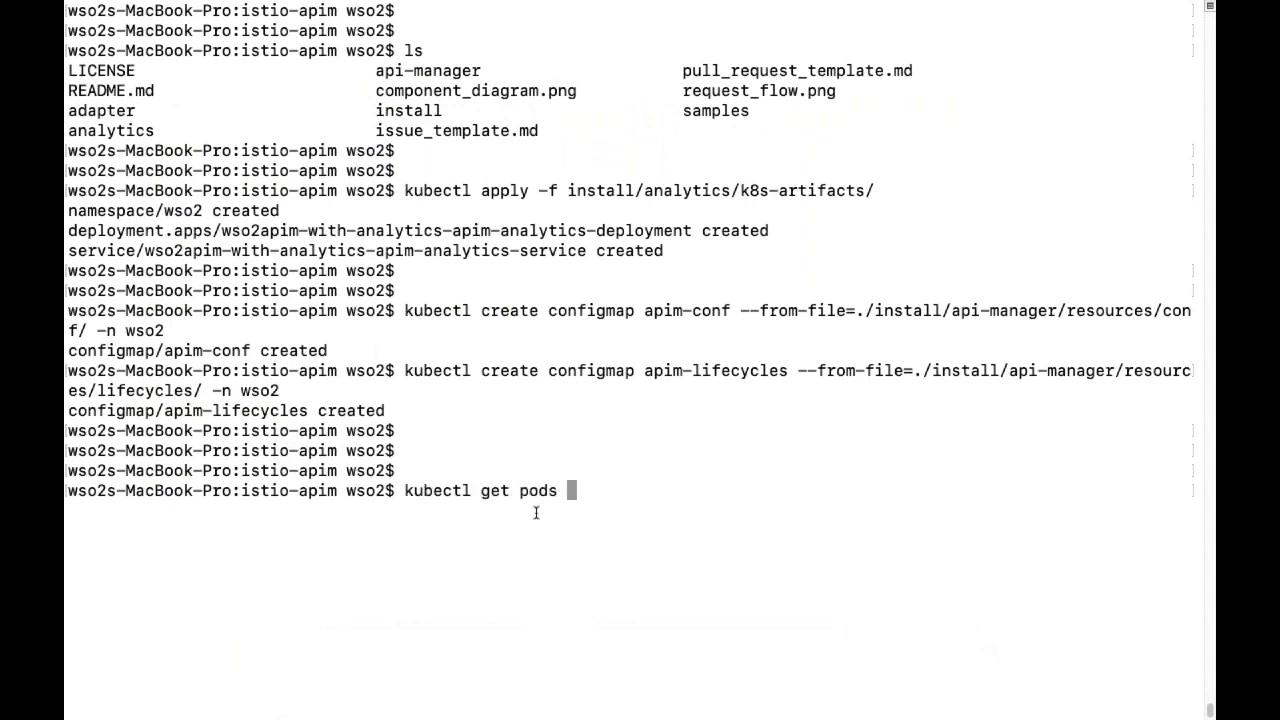
pyautogui.write('-n wso2')
# Run kubectl get pods -n wso2, showing the analytics pod at 1/1 Running.
pyautogui.press('Return')
pyautogui.press('Return')
pyautogui.press('Return')
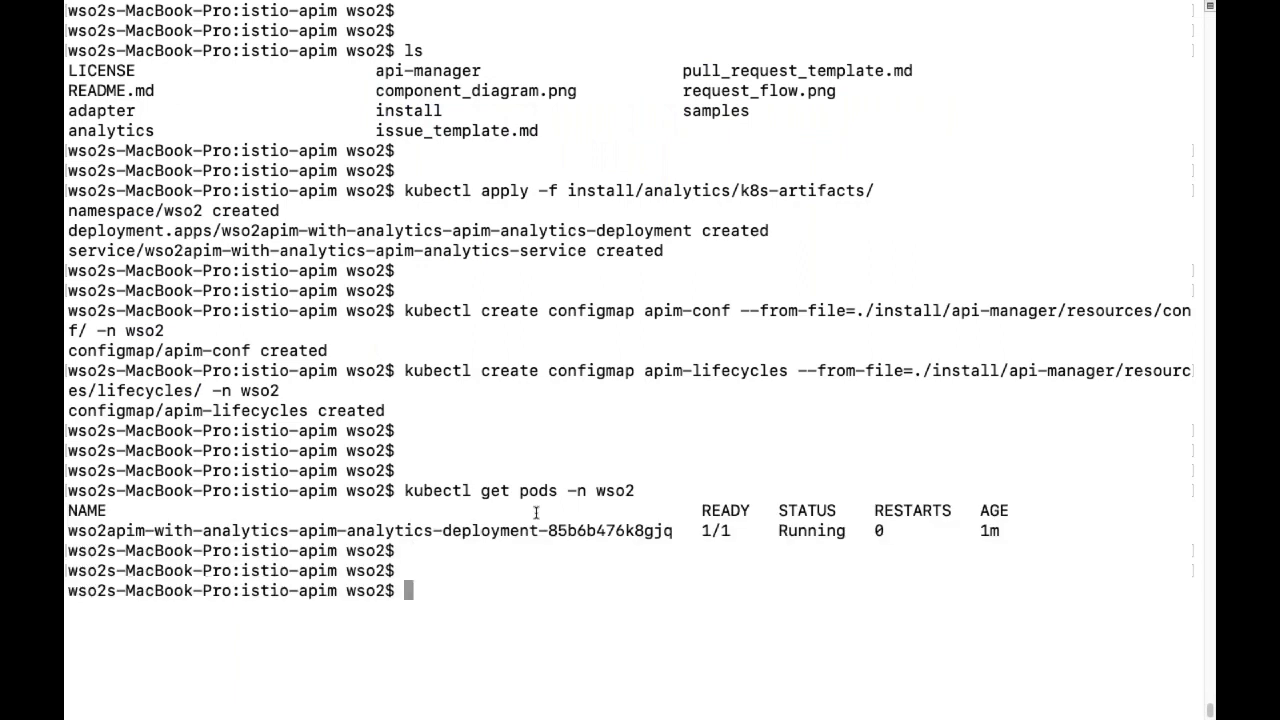
# Paste and run kubectl apply -f install/api-manager/k8s-artifacts/ to deploy API Manager.
pyautogui.press('super+v')
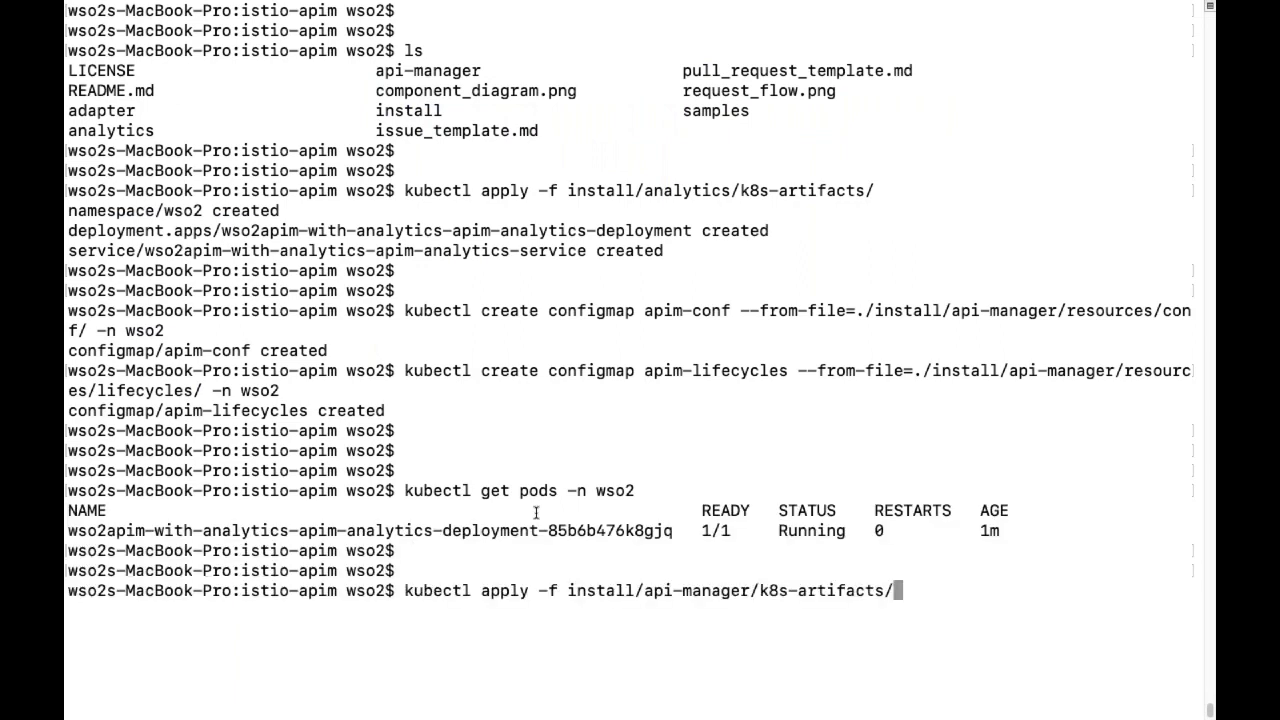
pyautogui.press('Return')
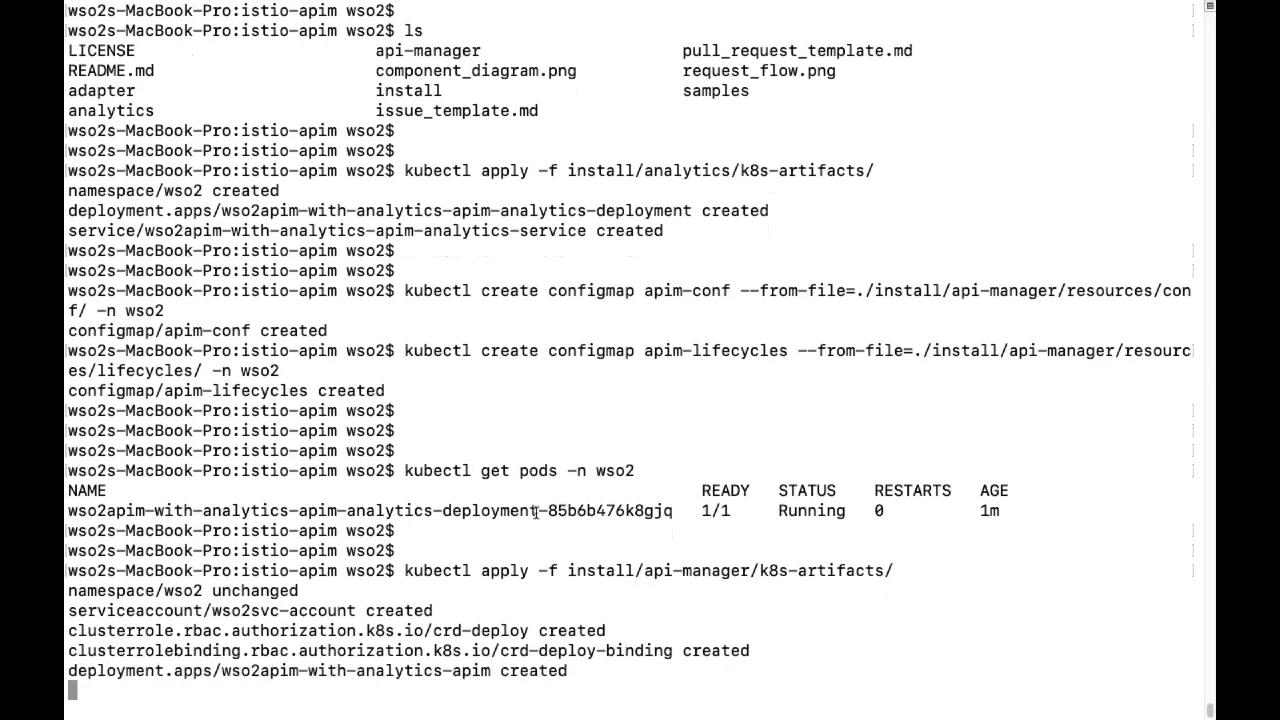
pyautogui.press('Return')
pyautogui.press('Return')
pyautogui.press('Return')
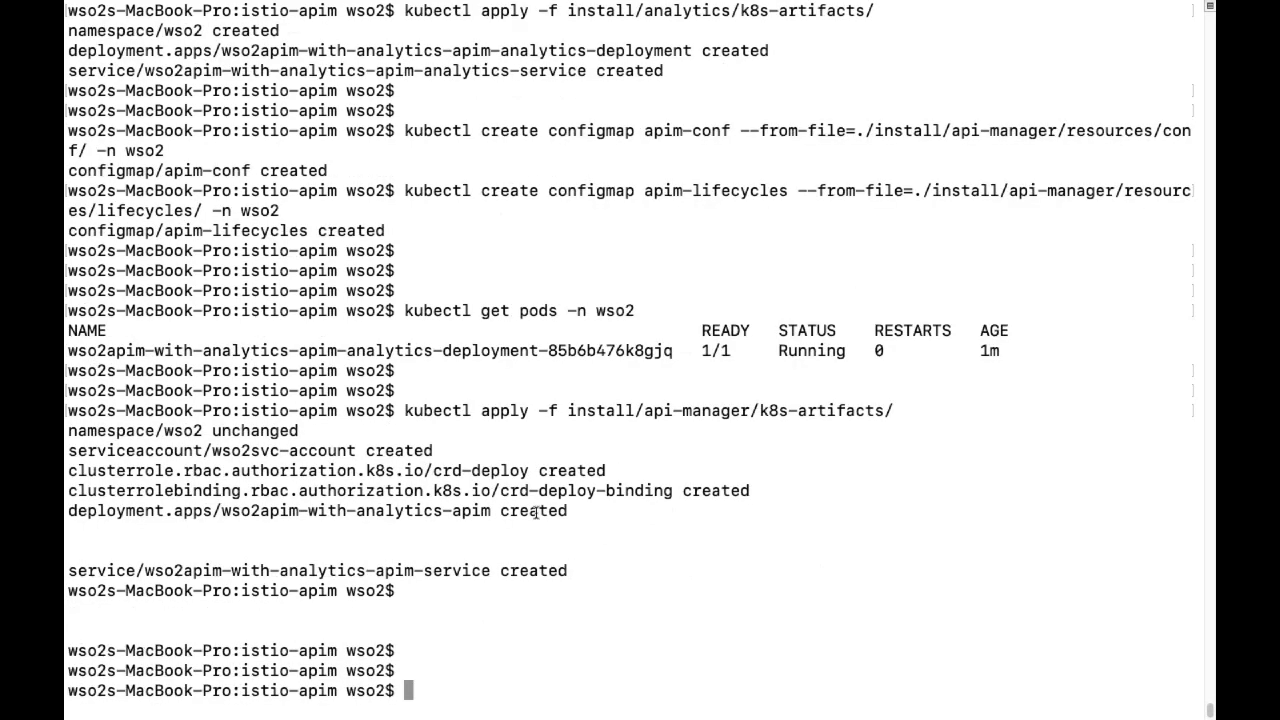
pyautogui.press('Return')
pyautogui.press('Return')
pyautogui.press('Return')
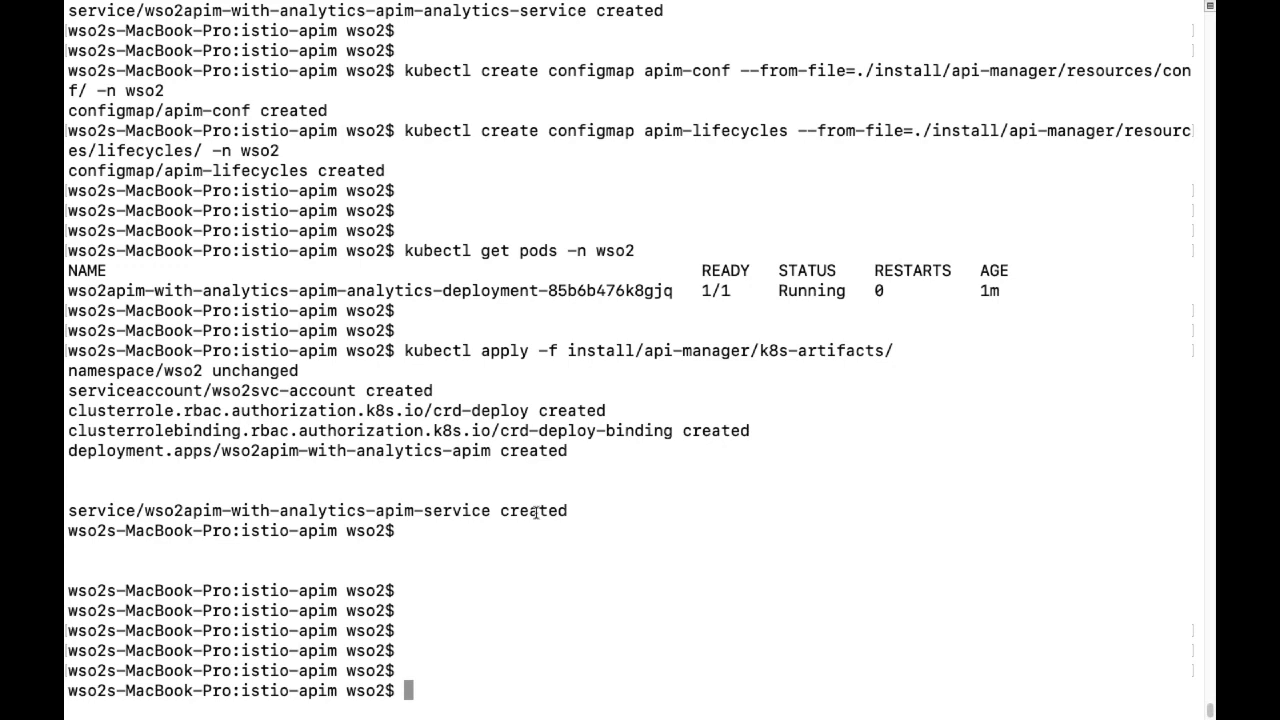
# Rerun kubectl get pods -n wso2 until the API Manager pod shows Running beside analytics.
pyautogui.press('Return')
pyautogui.press('Return')
pyautogui.press('Up')
pyautogui.press('Up')
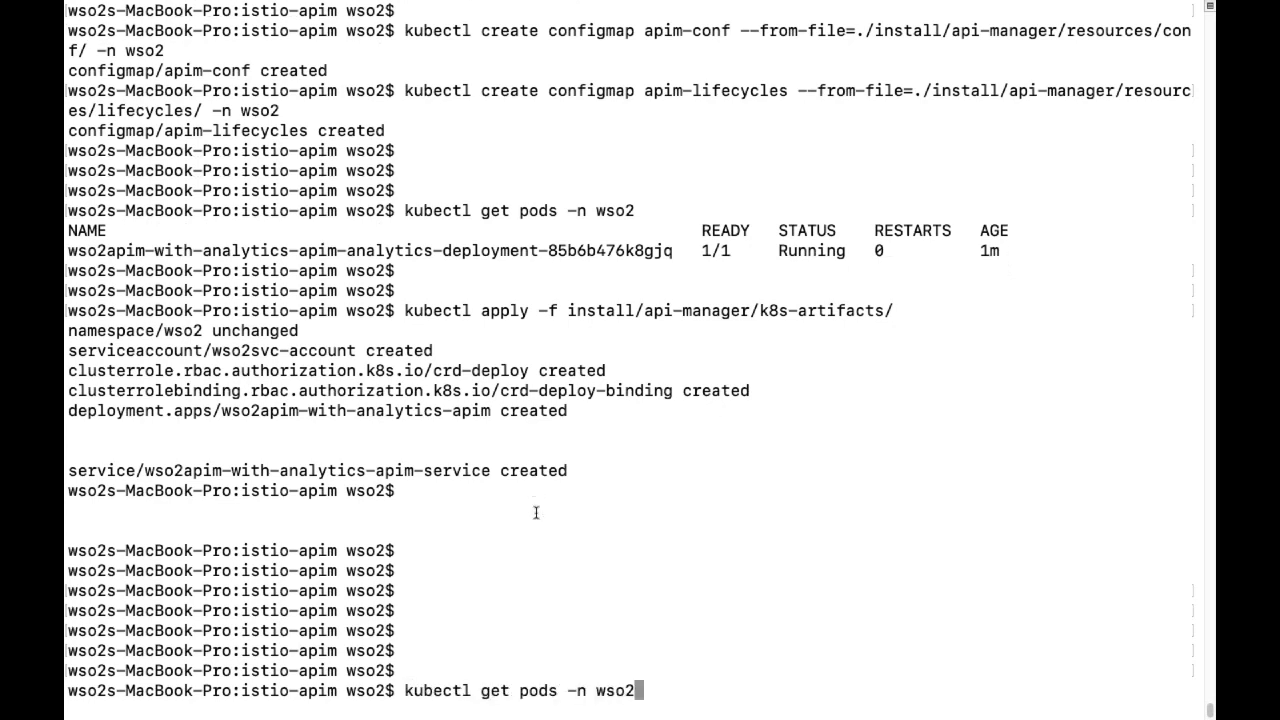
pyautogui.press('Return')
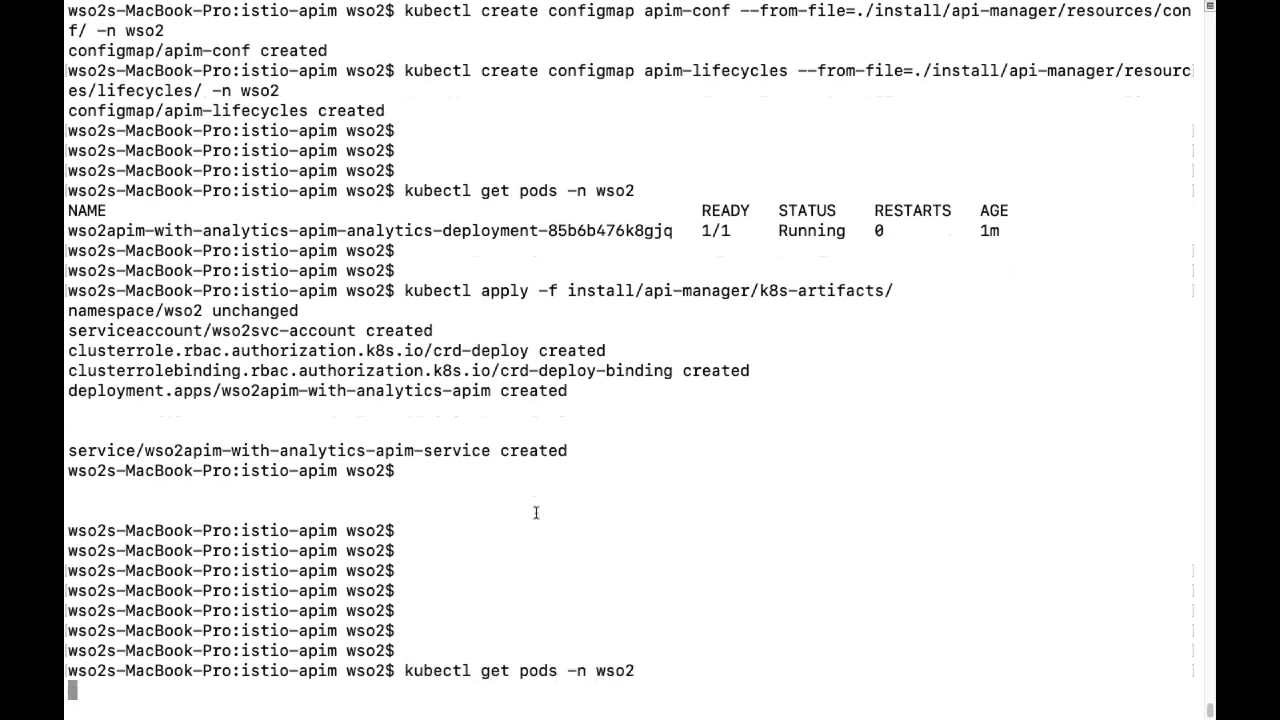
pyautogui.write('clea')
pyautogui.write('r')
pyautogui.press('Return')
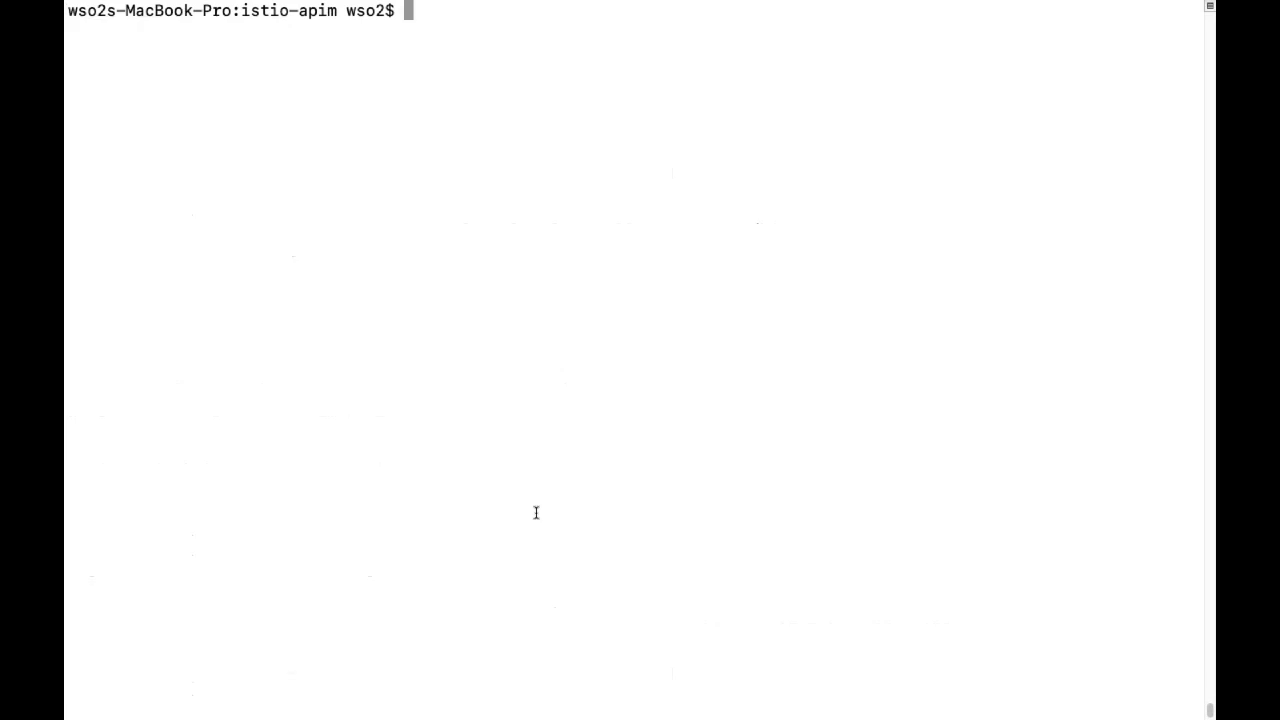
pyautogui.press('Return')
pyautogui.write('clear')
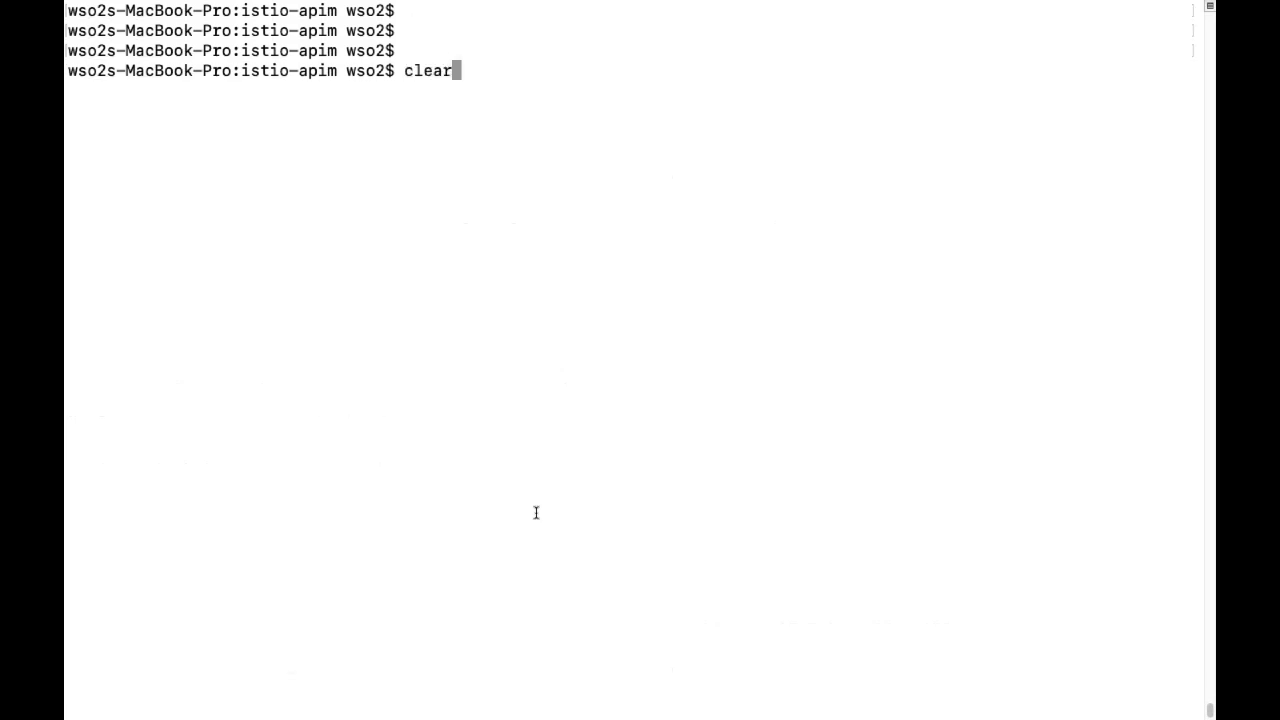
pyautogui.press('Return')
pyautogui.press('Up')
pyautogui.press('Up')
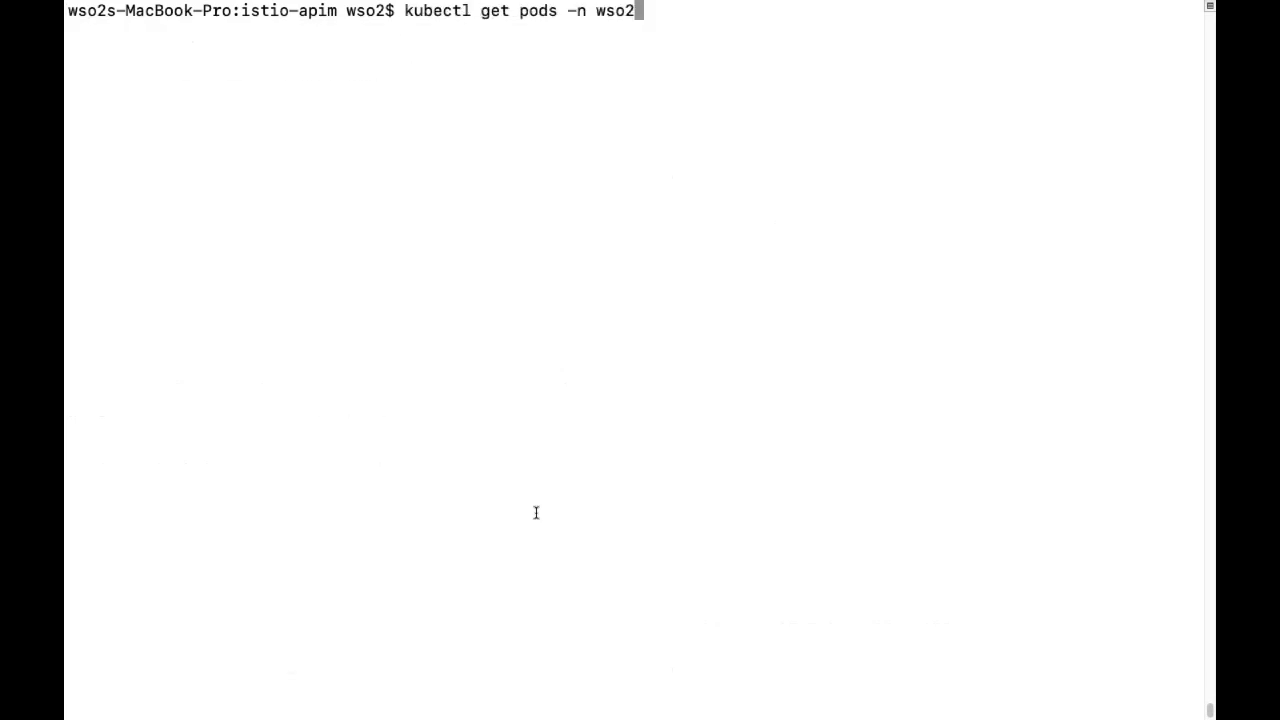
pyautogui.press('Return')
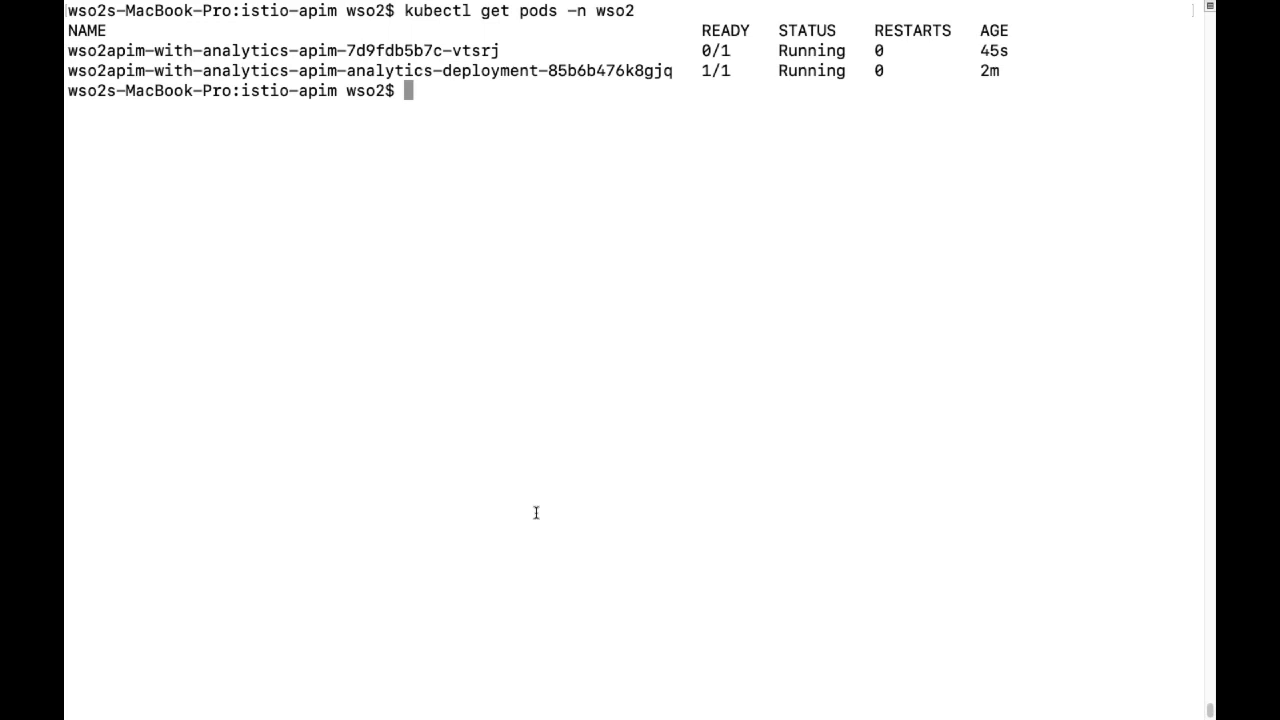
pyautogui.press('Return')
pyautogui.press('Return')
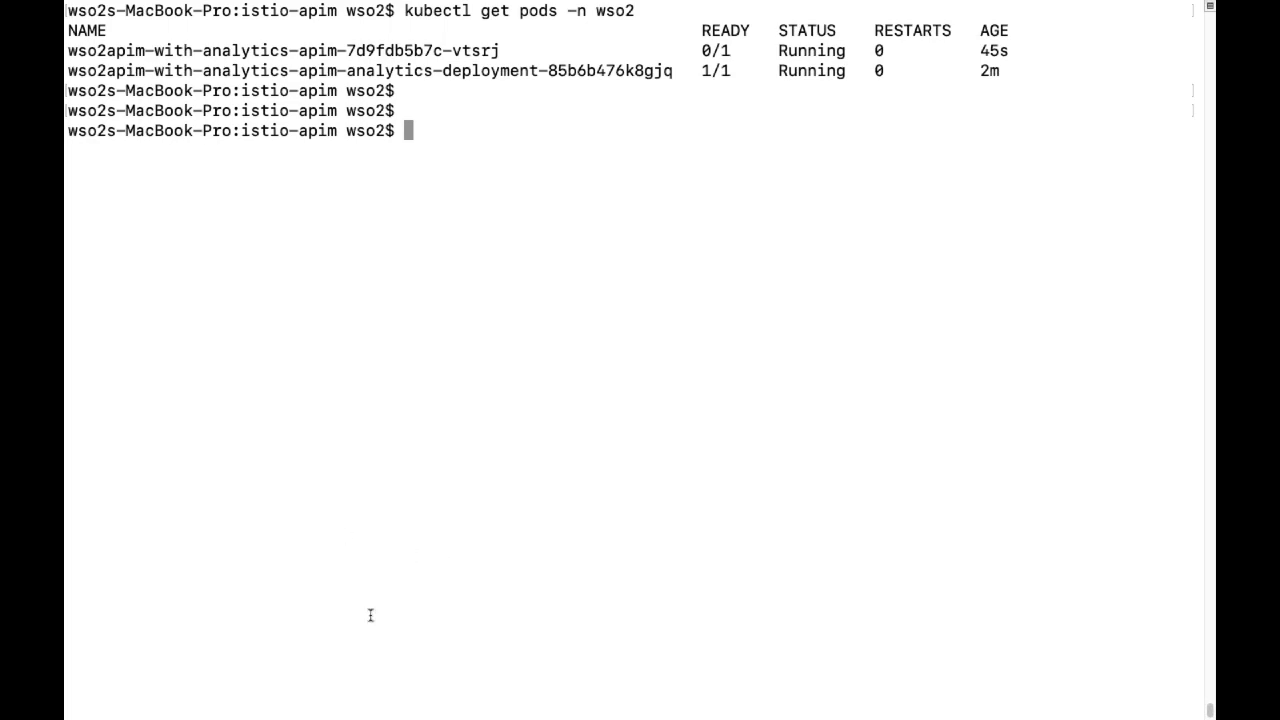
# Copy the Istio Mixer Adapter's kubectl create secret generic server-cert command from the README.
pyautogui.moveTo(505, 712)
pyautogui.click(451, 687)
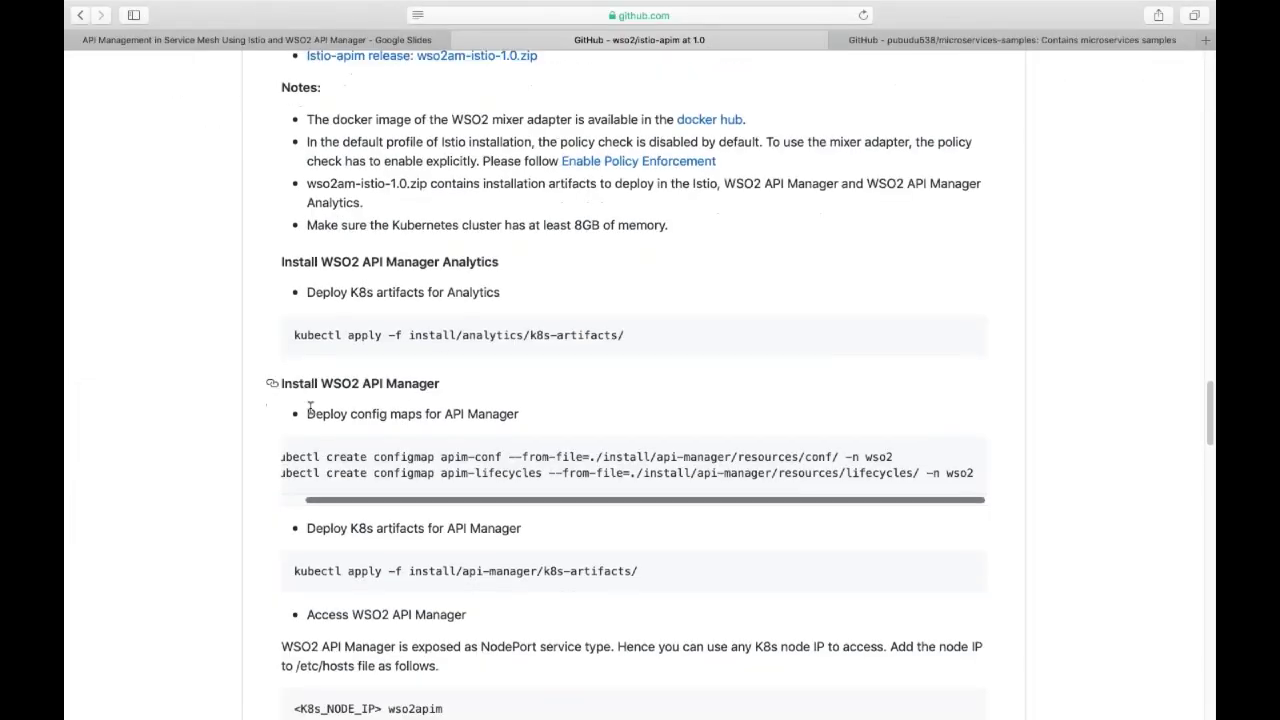
pyautogui.scroll(-5, 311, 407)
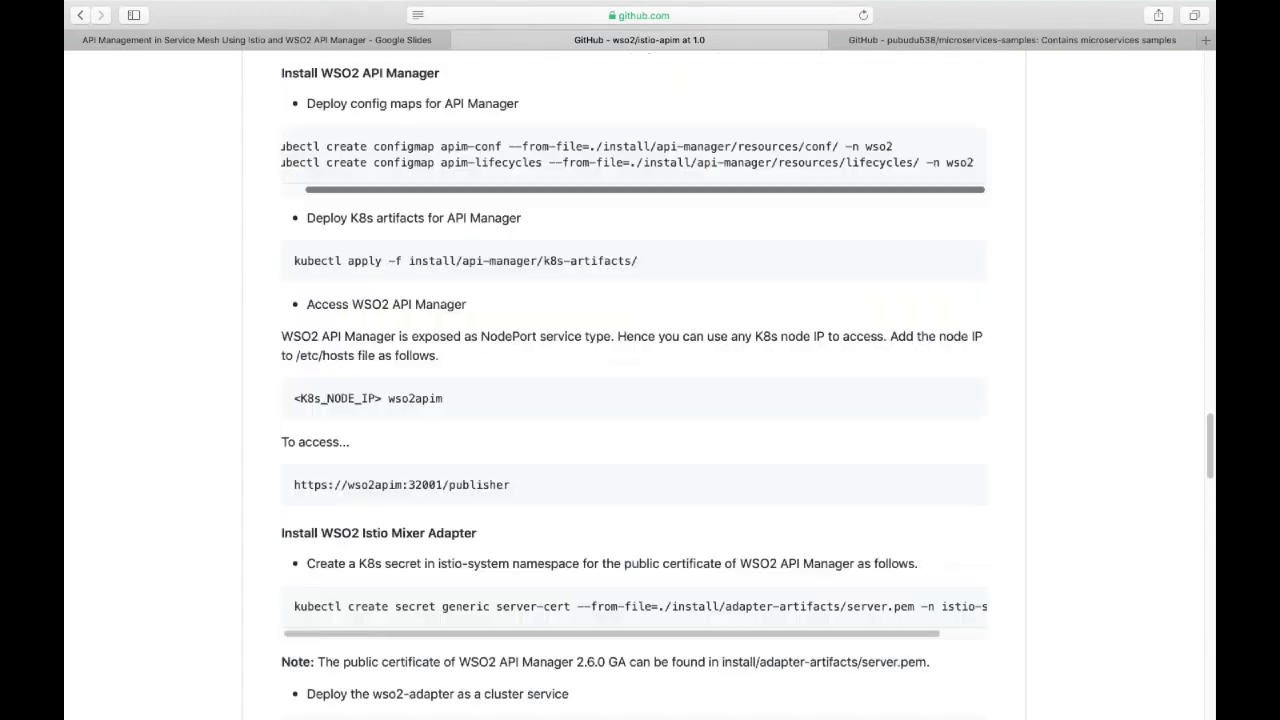
pyautogui.scroll(-4, 311, 404)
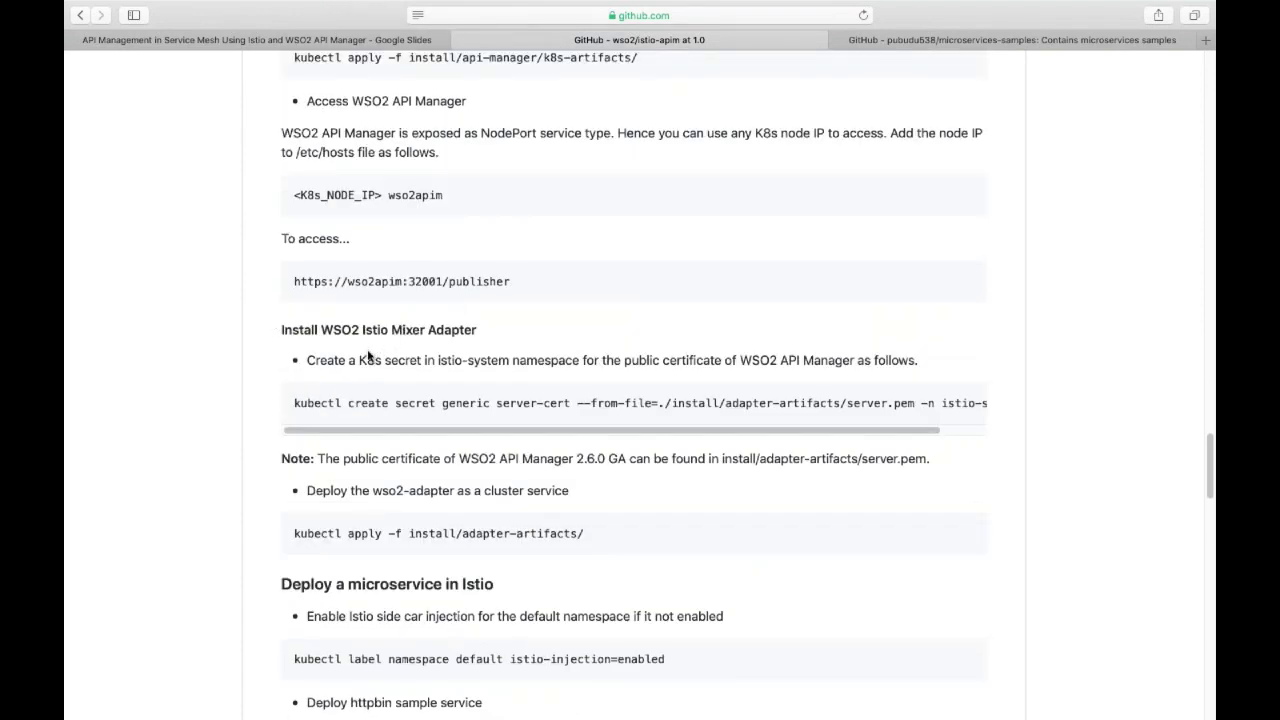
pyautogui.moveTo(294, 403); pyautogui.dragTo(1006, 406)
pyautogui.press('super+c')
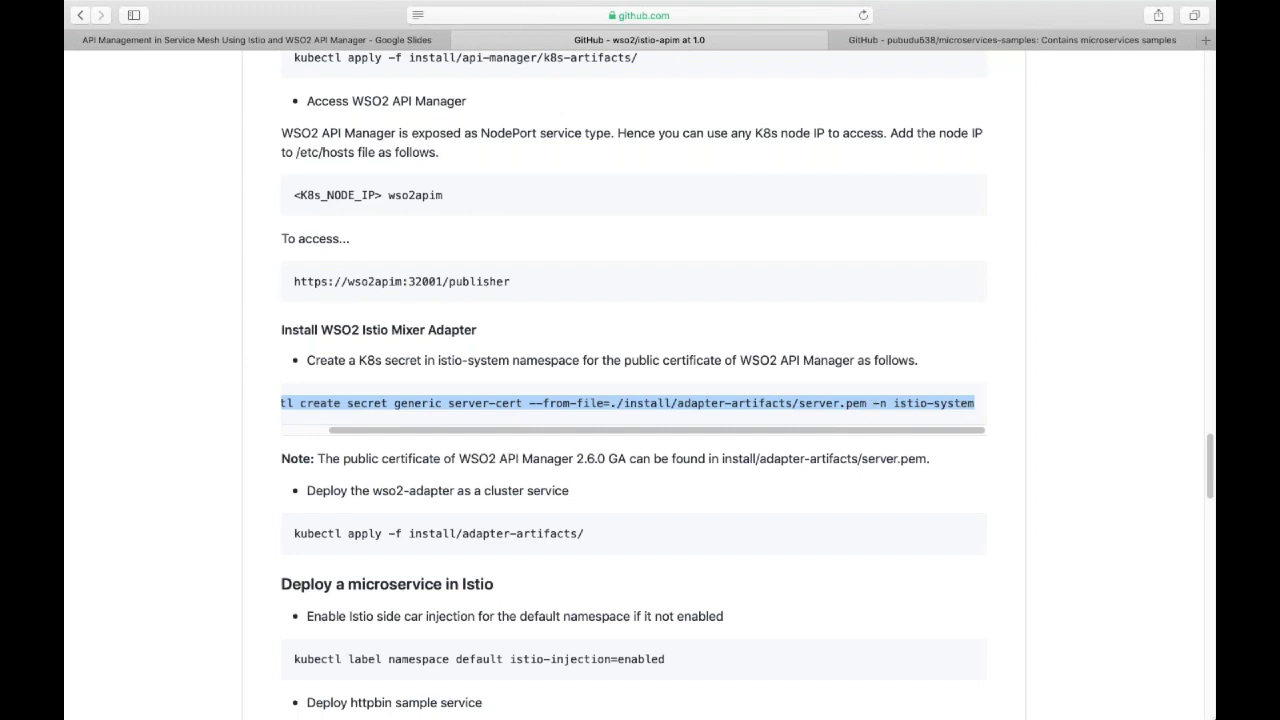
pyautogui.click(795, 561)
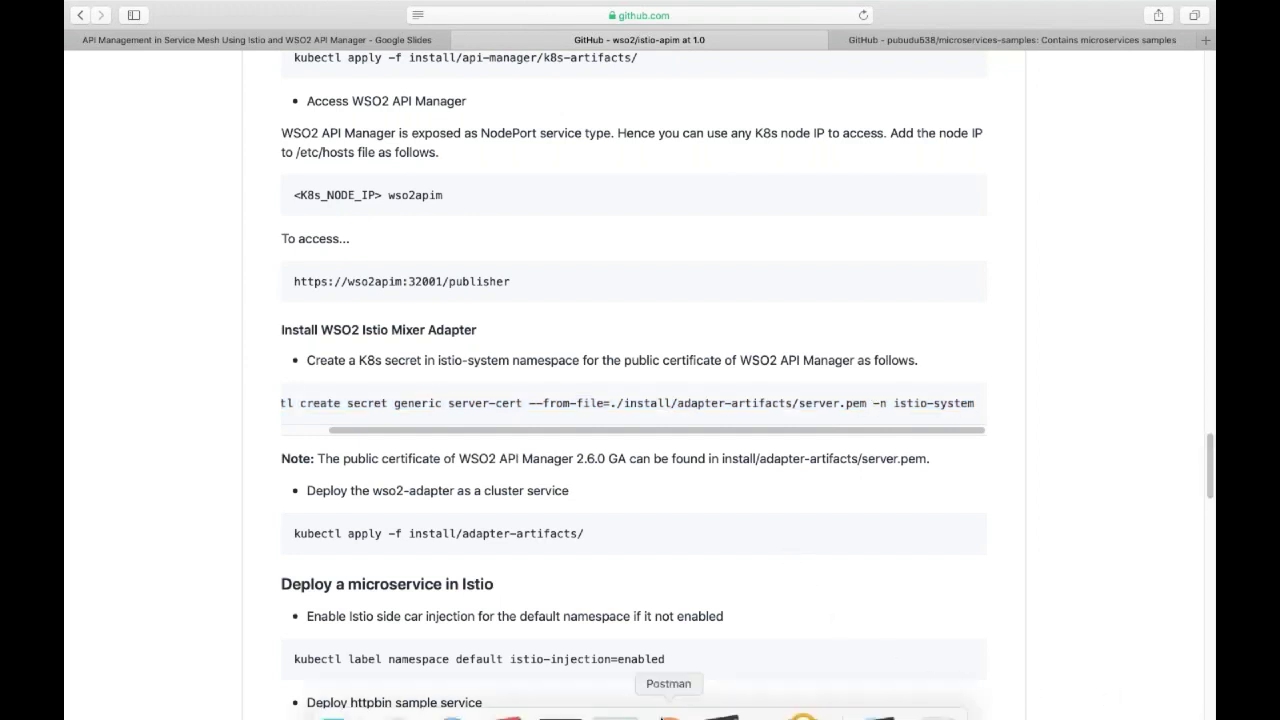
pyautogui.moveTo(633, 700)
pyautogui.click(560, 686)
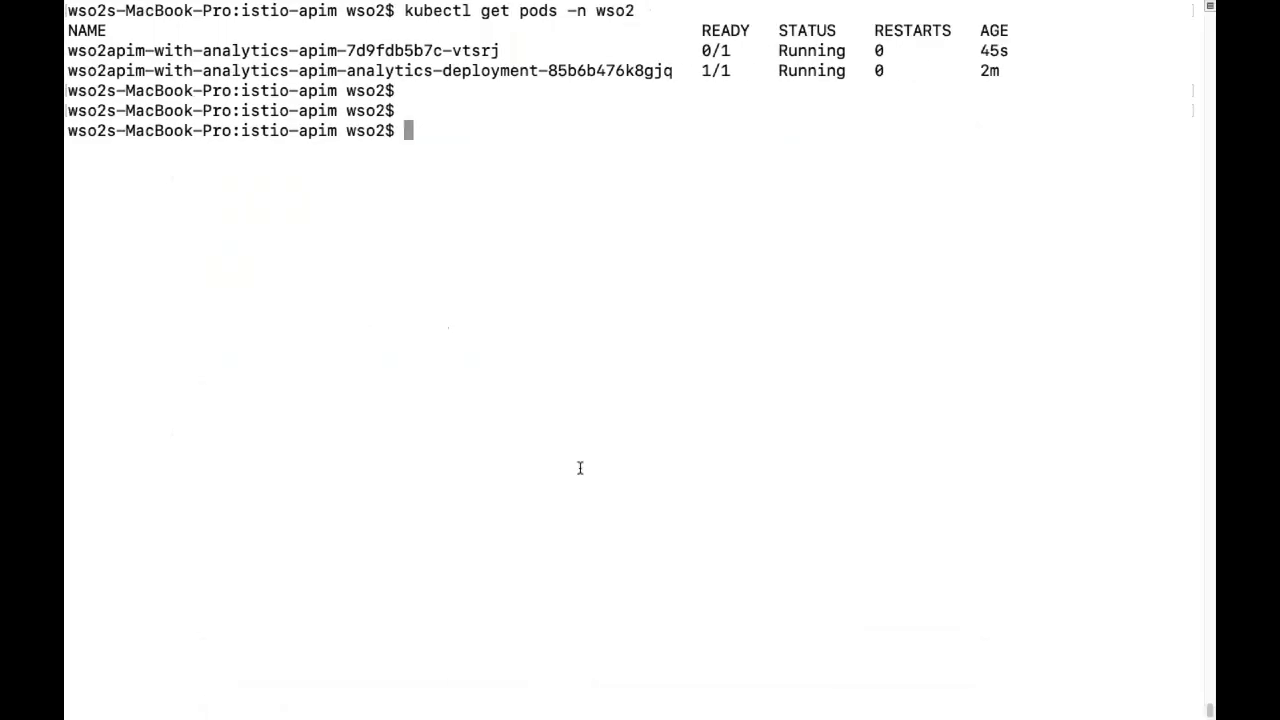
# Create the server-cert secret from install/adapter-artifacts/server.pem in the istio-system namespace.
pyautogui.press('super+v')
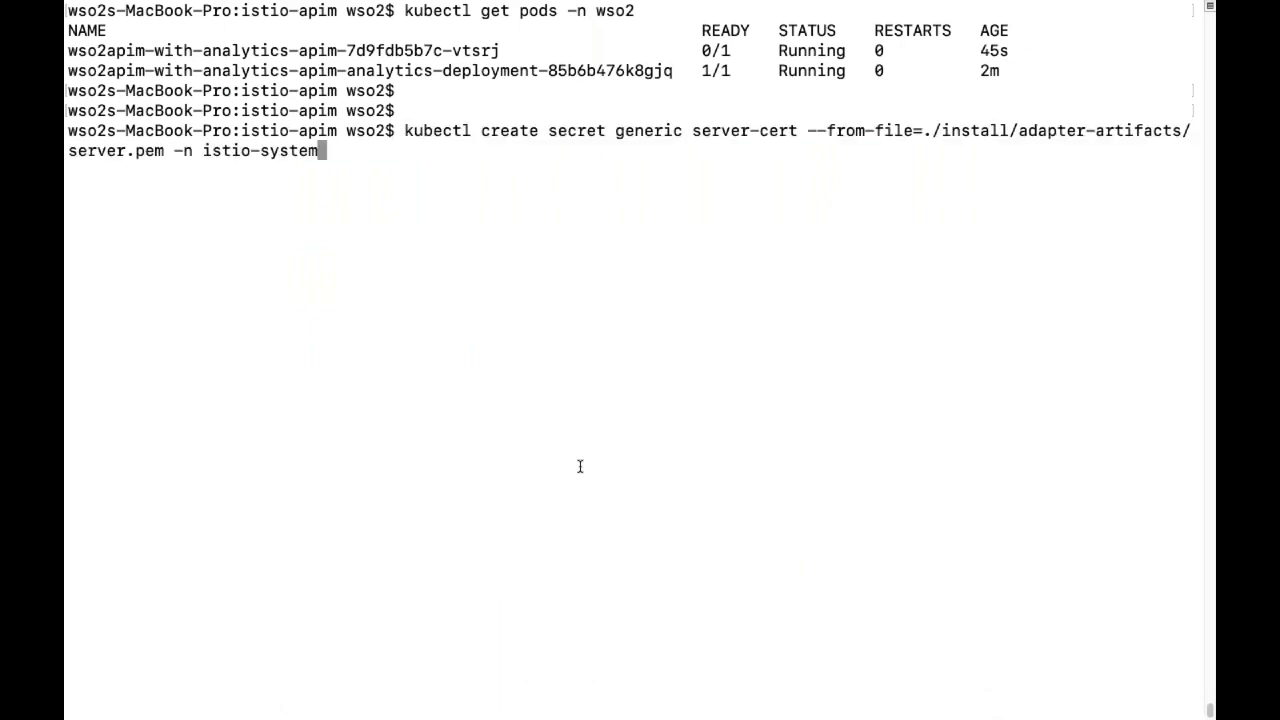
pyautogui.press('Return')
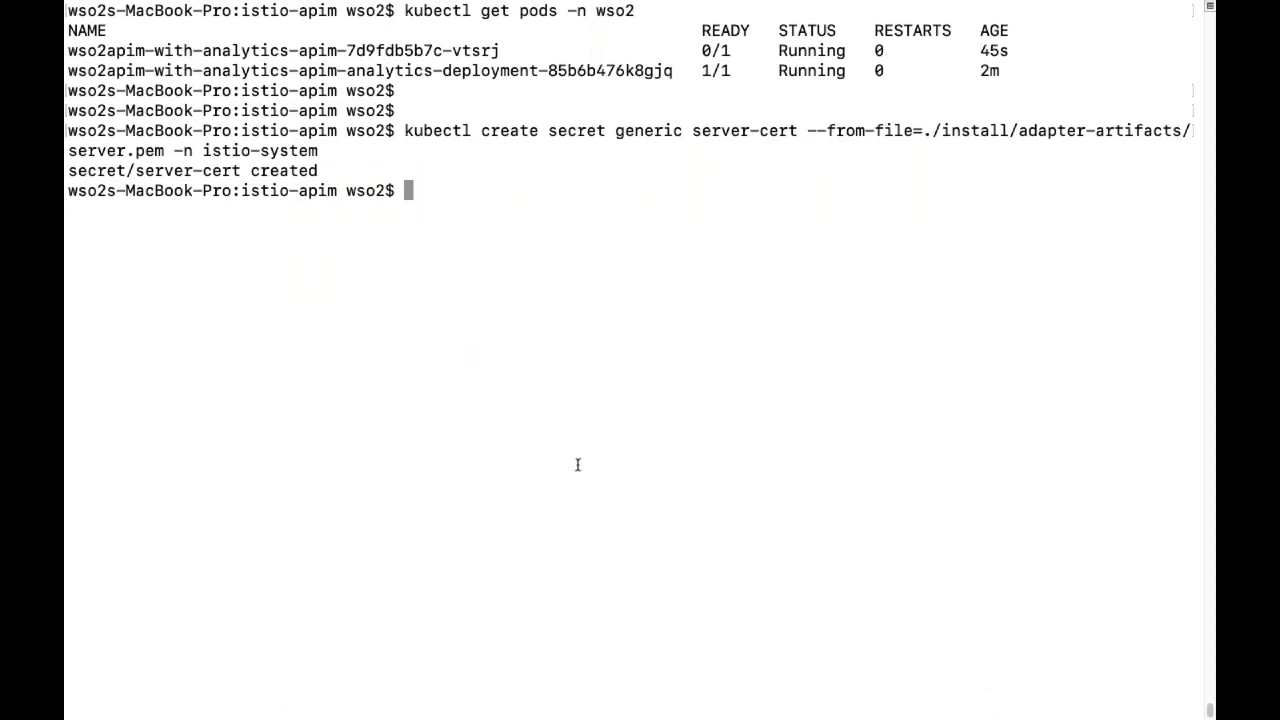
pyautogui.moveTo(703, 718)
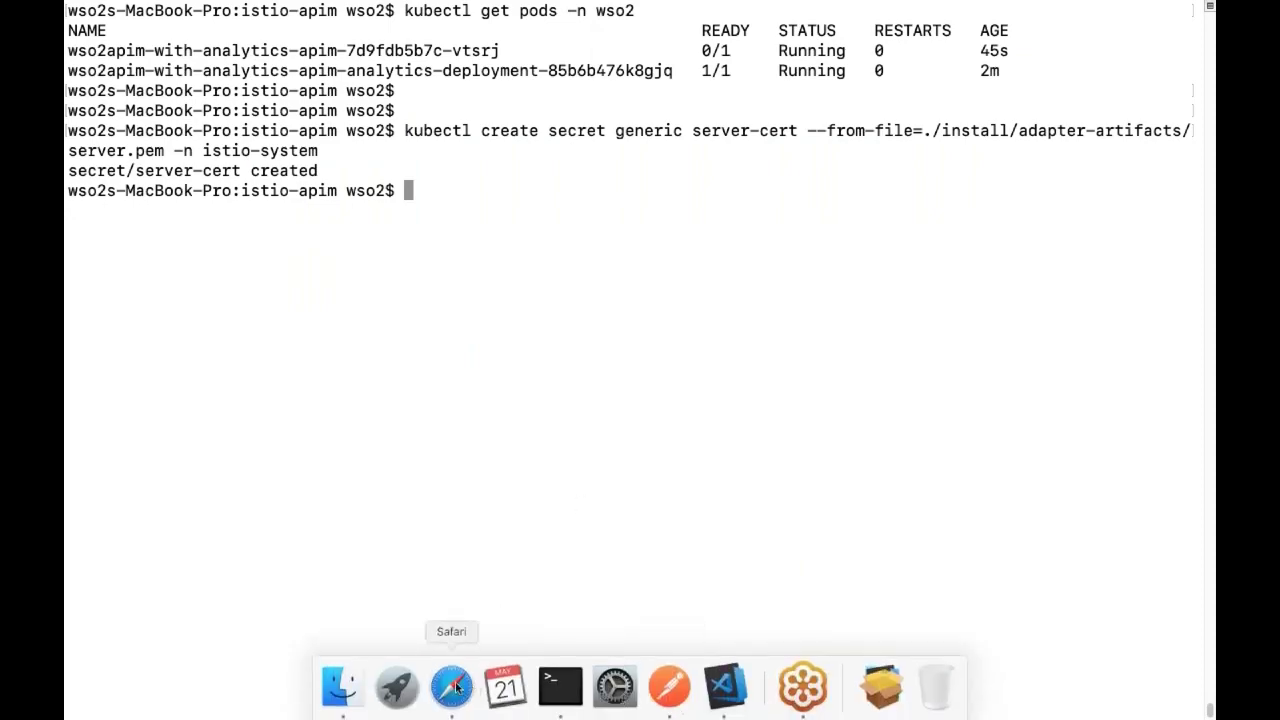
pyautogui.click(456, 688)
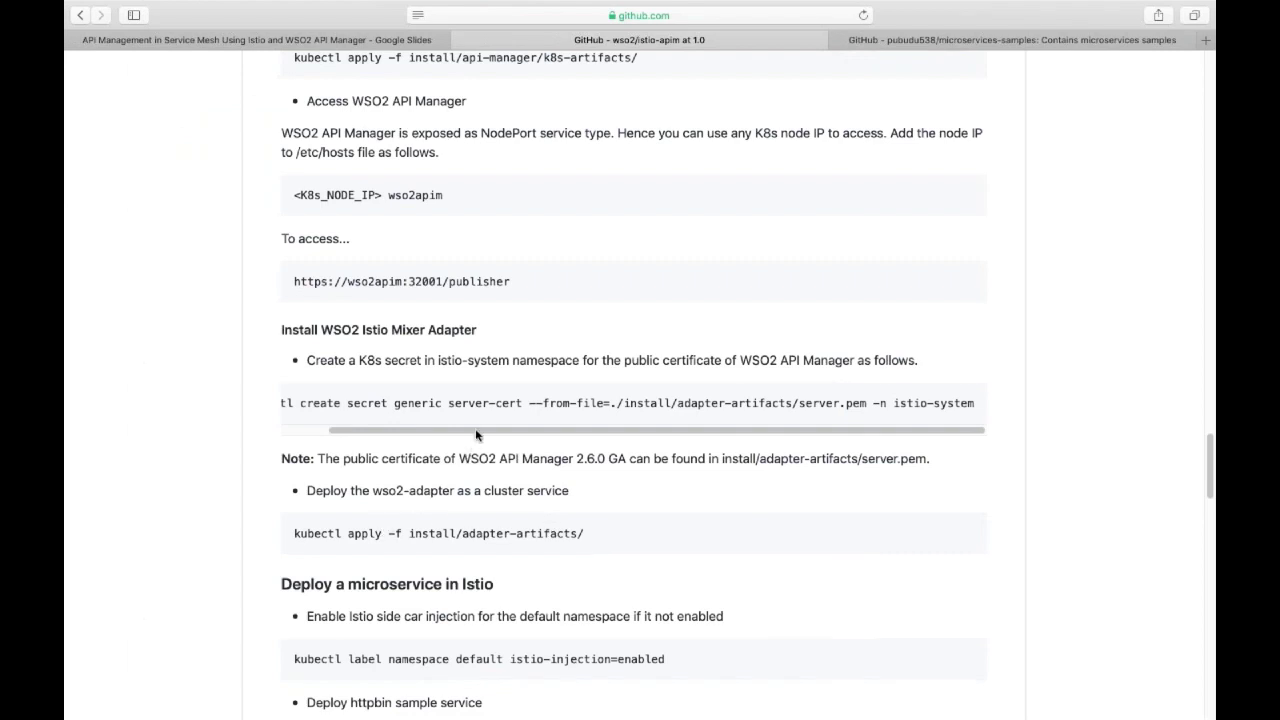
# Copy kubectl apply -f install/adapter-artifacts/ for deploying the wso2-adapter cluster service.
pyautogui.moveTo(475, 428); pyautogui.dragTo(380, 432)
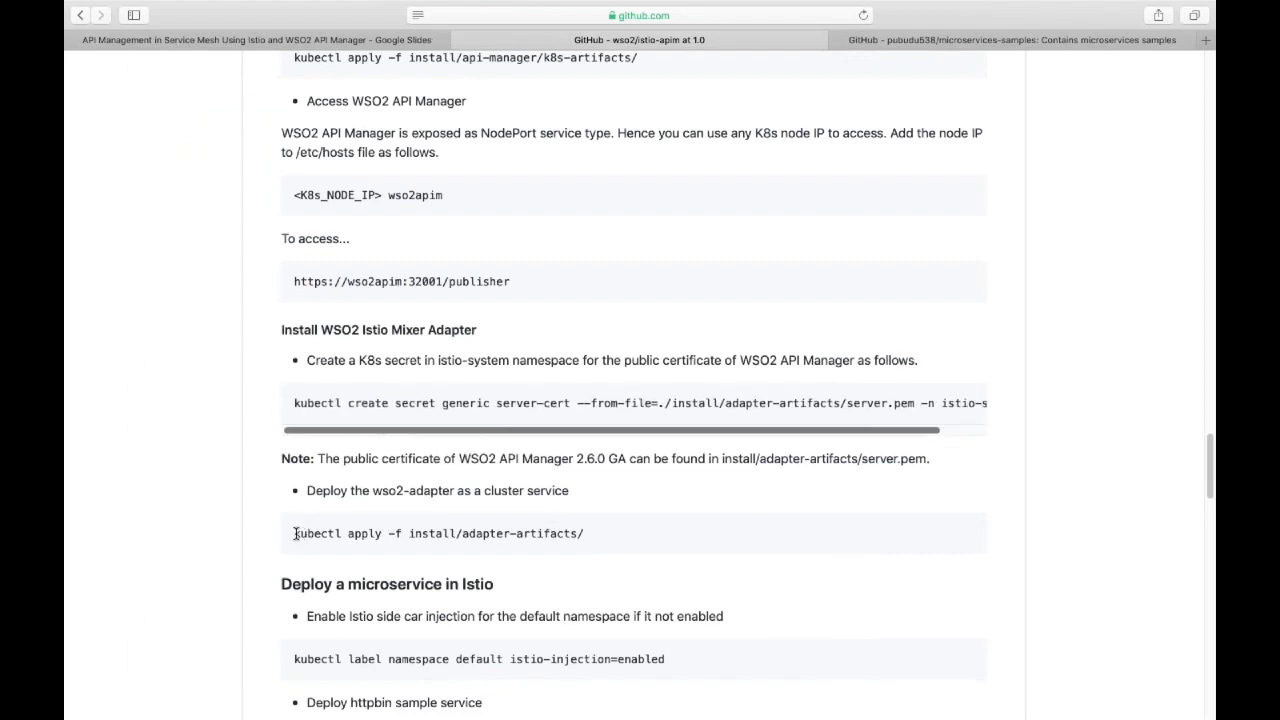
pyautogui.moveTo(293, 533); pyautogui.dragTo(594, 534)
pyautogui.press('super+c')
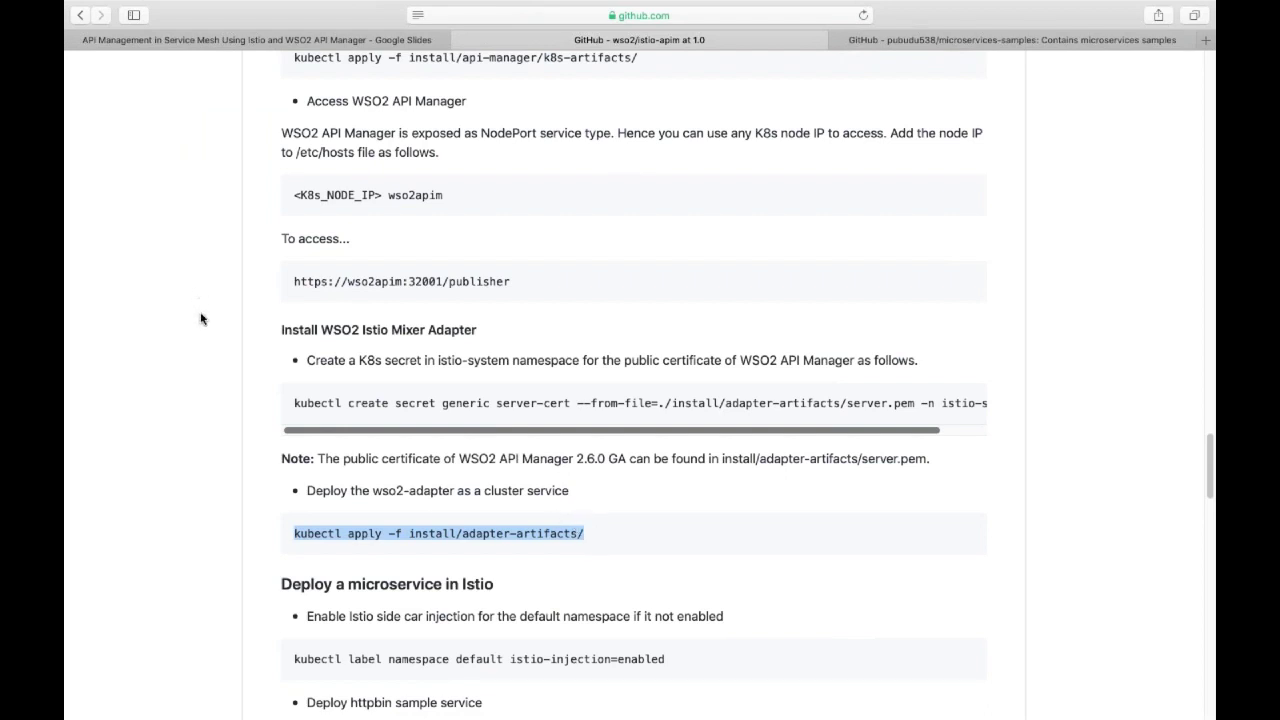
pyautogui.click(220, 362)
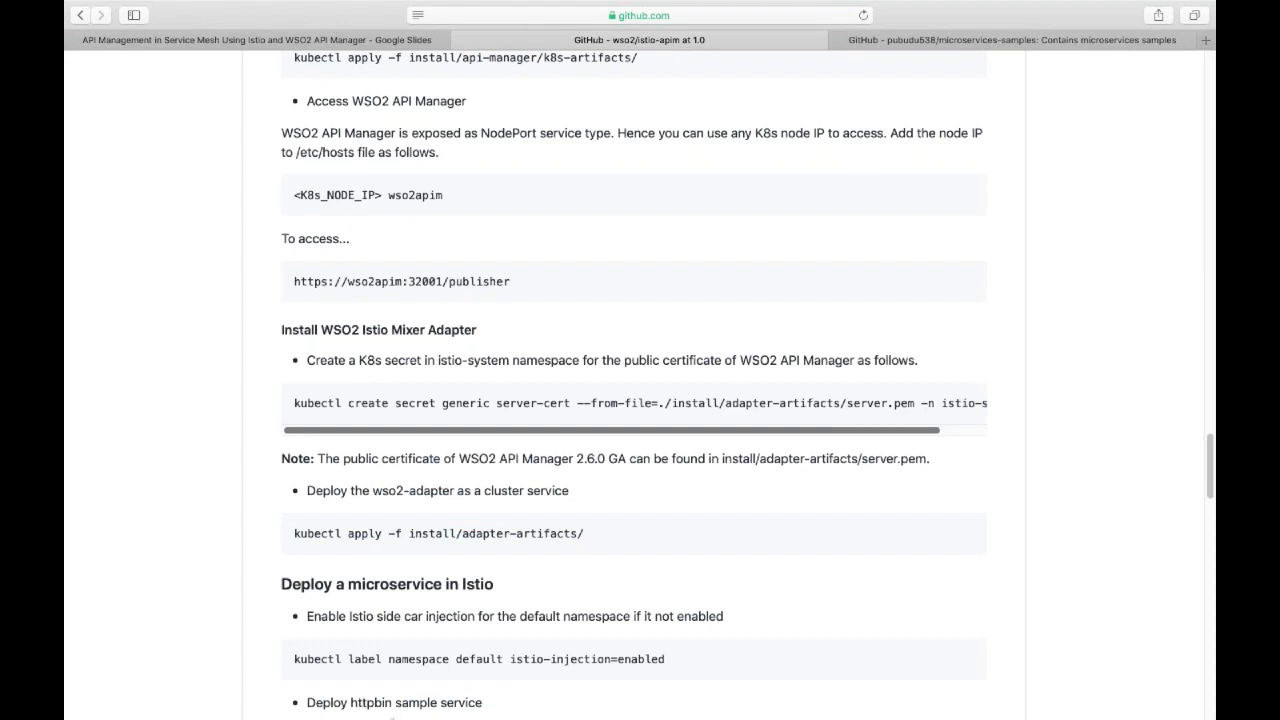
pyautogui.moveTo(428, 718)
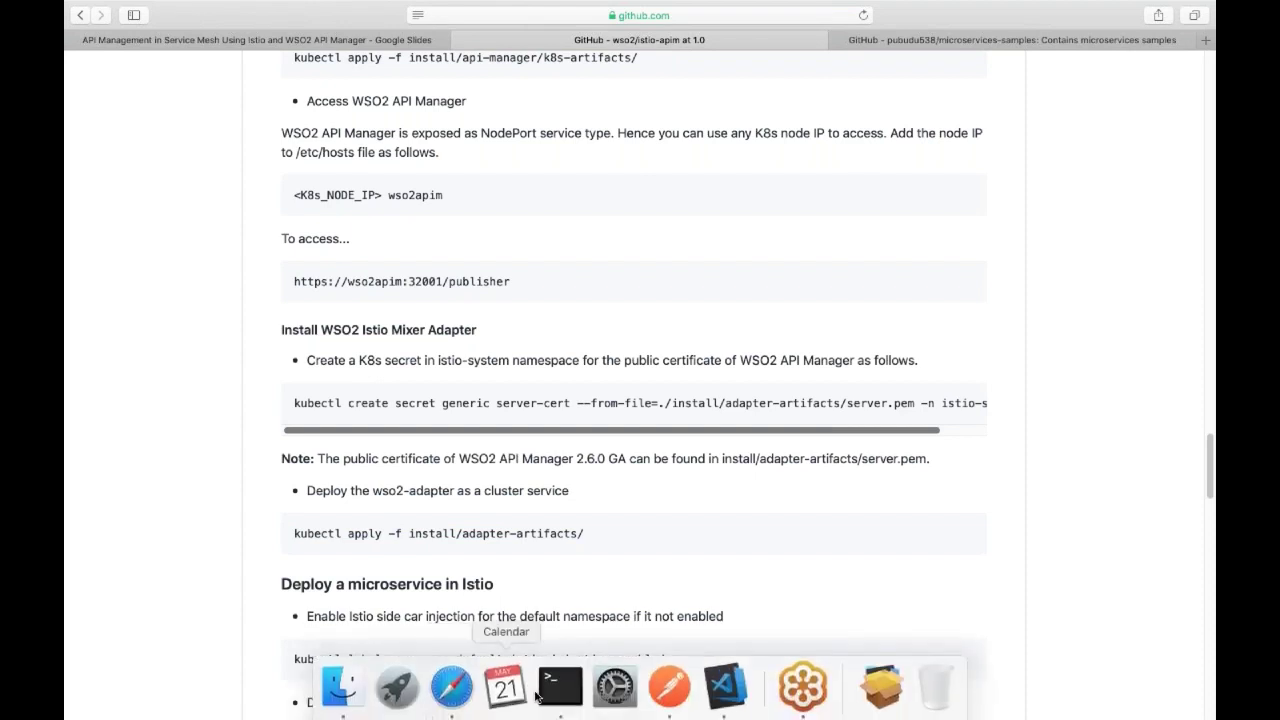
pyautogui.click(552, 690)
# Deploy the adapter artifacts with 'kubectl apply -f install/adapter-artifacts/'.
pyautogui.press('super+v')
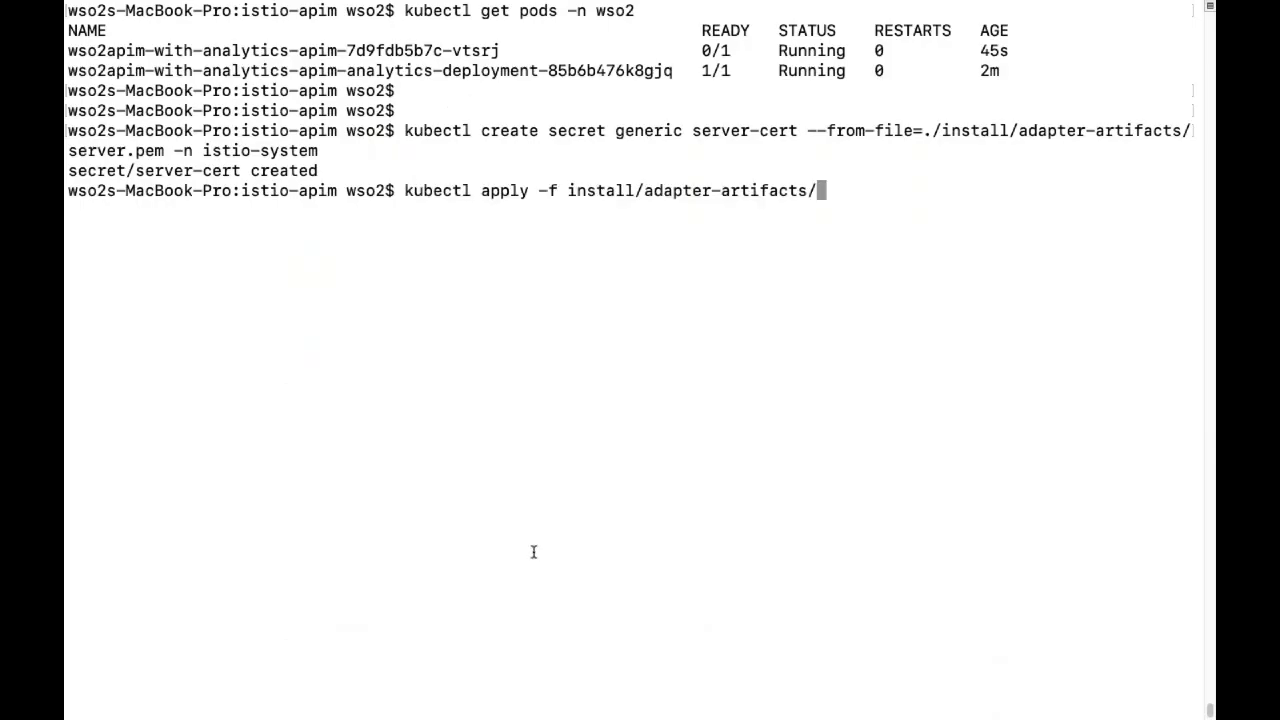
pyautogui.press('Return')
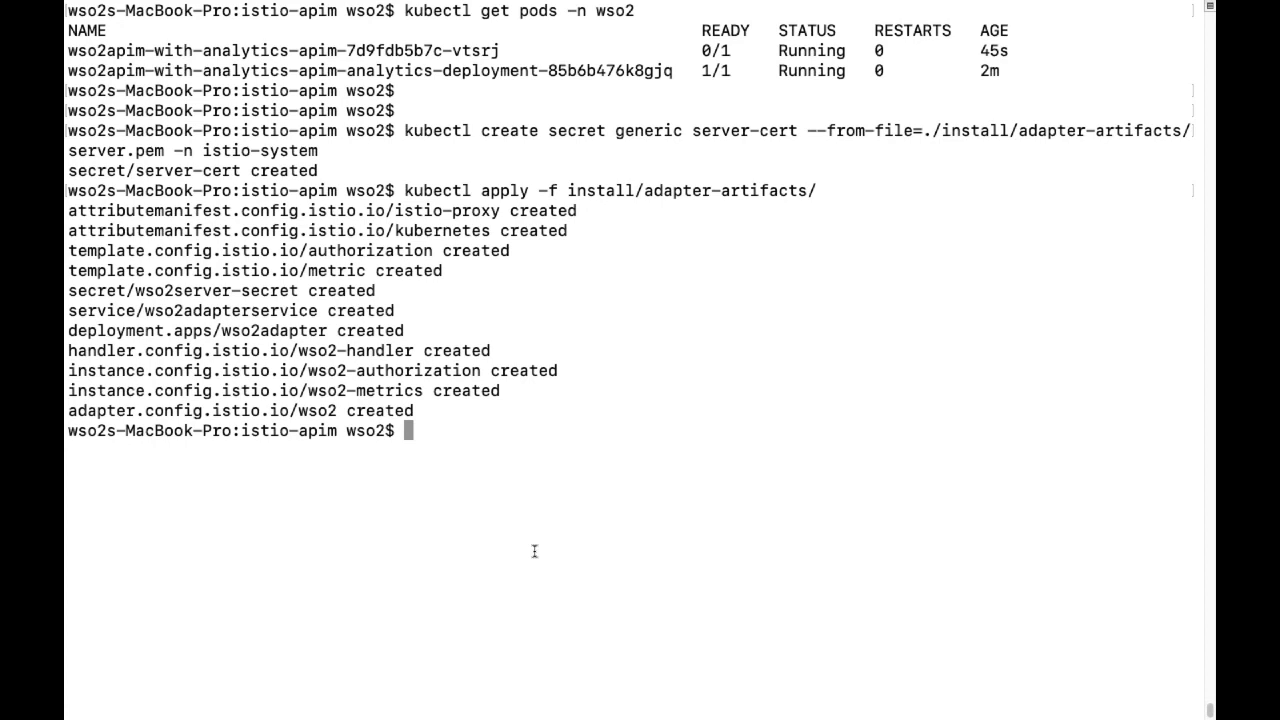
pyautogui.press('Return')
pyautogui.press('Return')
pyautogui.press('Return')
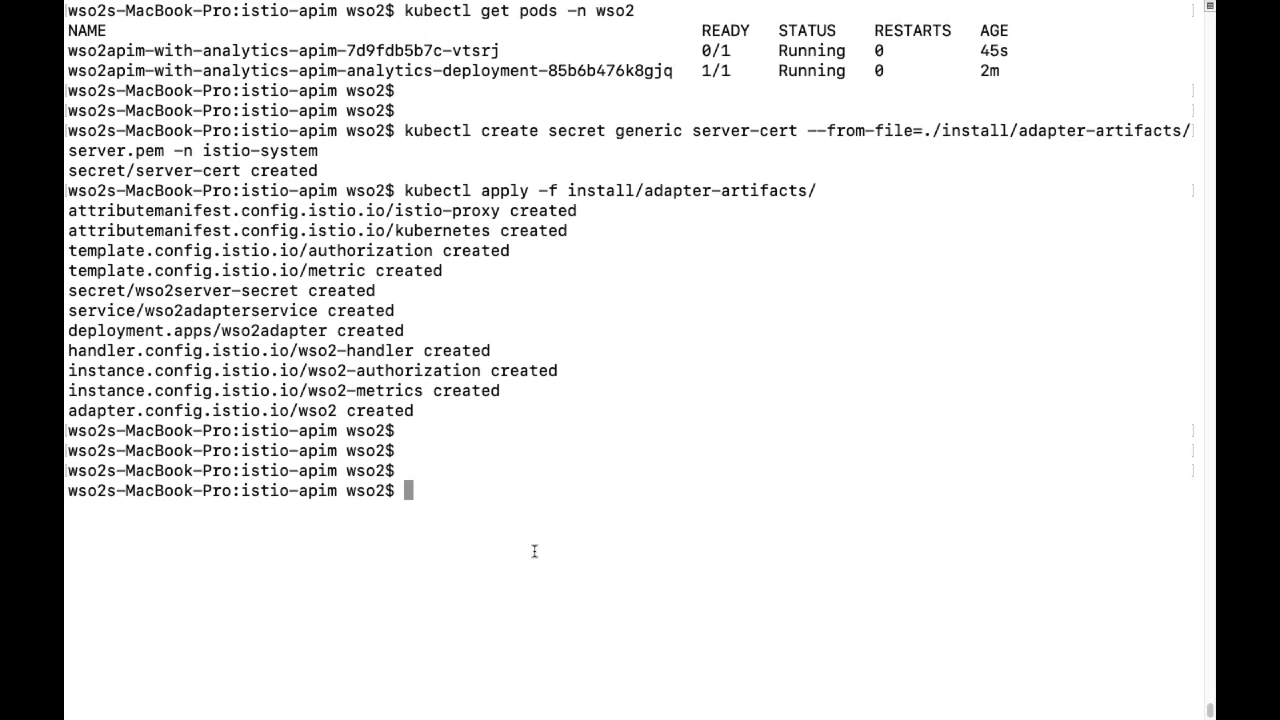
# List the wso2 namespace pods and confirm both API Manager pods are 1/1 Running.
pyautogui.press('Up')
pyautogui.press('Down')
pyautogui.write('kubectl get pods -n wso2')
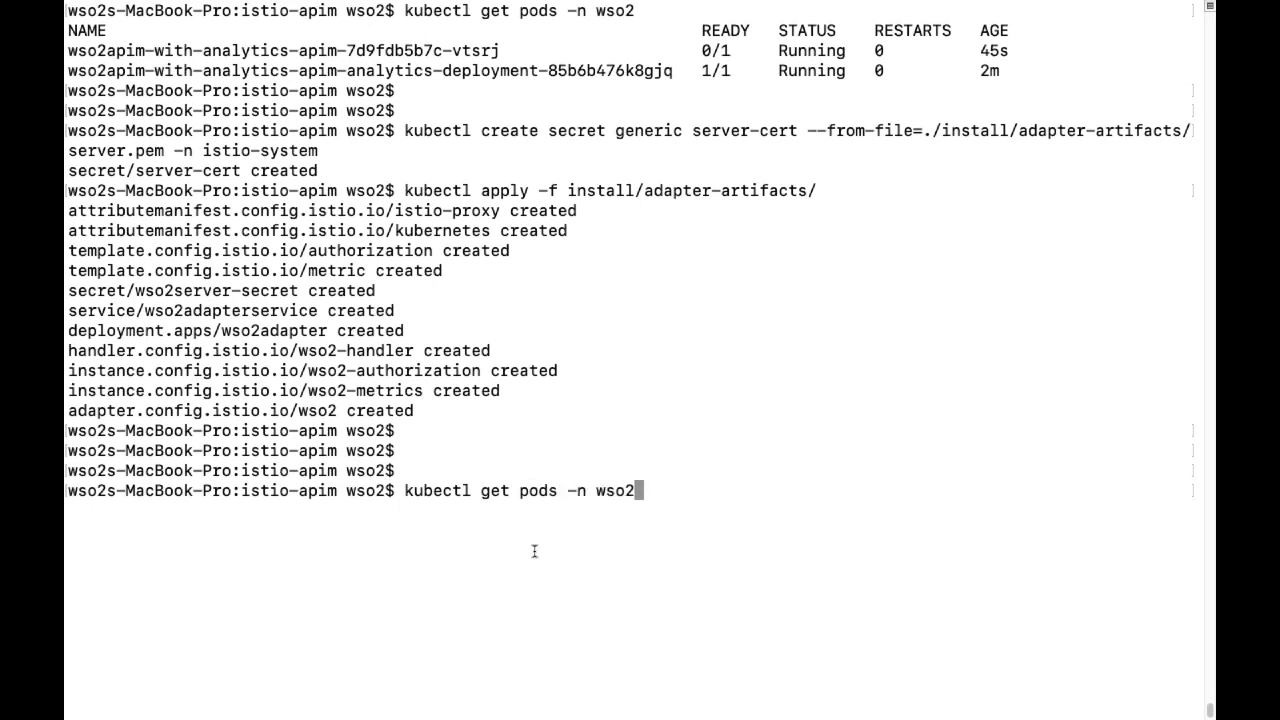
pyautogui.press('Return')
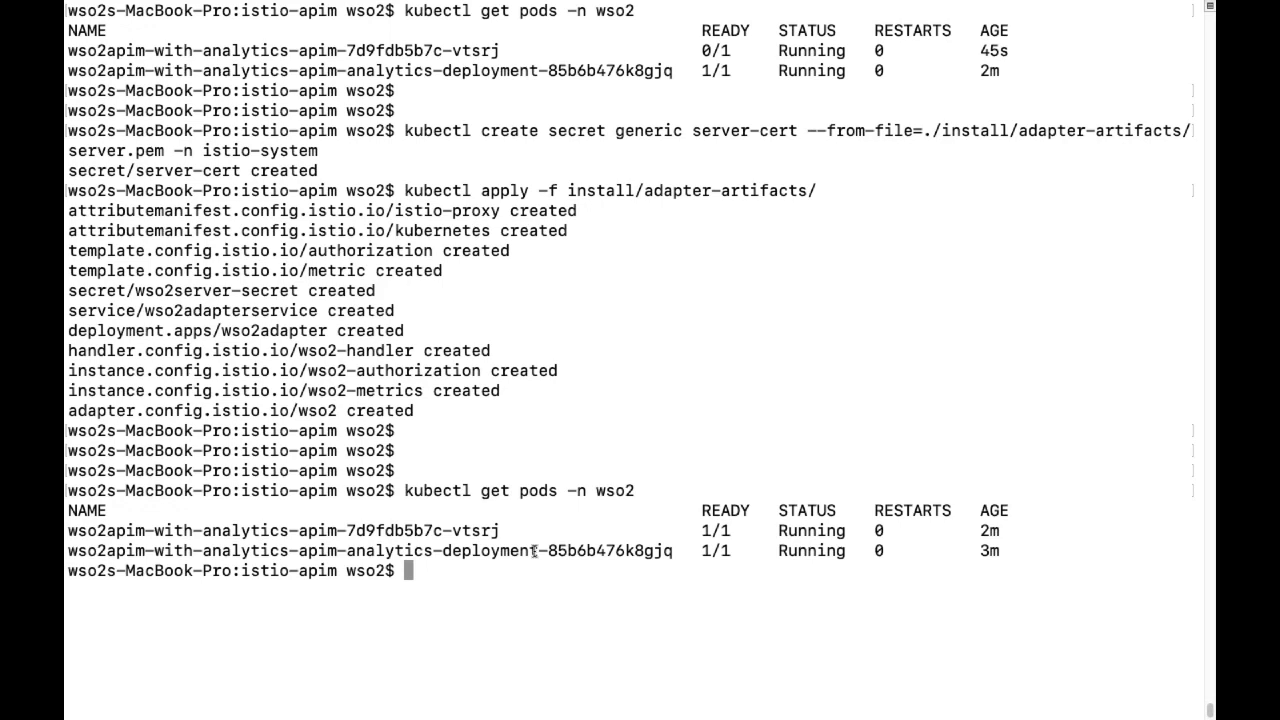
pyautogui.press('Return')
pyautogui.press('Return')
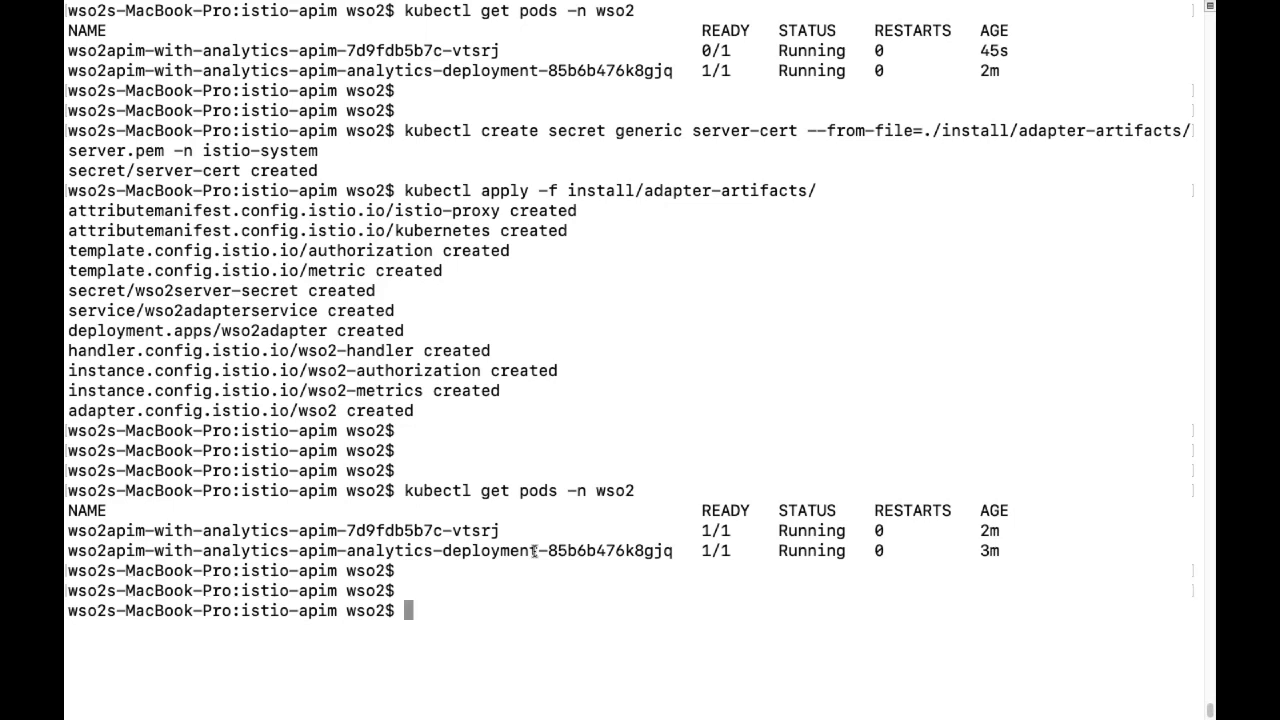
# List the istio-system pods and confirm the wso2adapter pod is 1/1 Running.
pyautogui.press('Up')
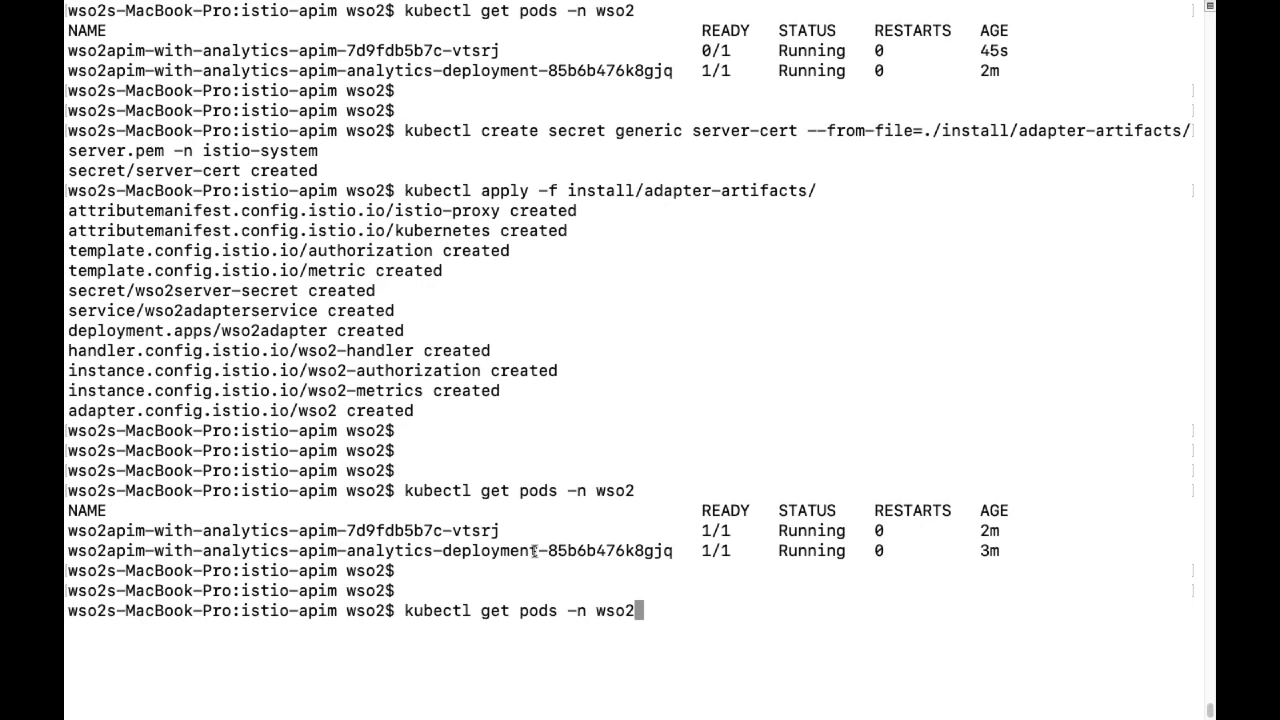
pyautogui.press('BackSpace')
pyautogui.press('BackSpace')
pyautogui.press('BackSpace')
pyautogui.press('BackSpace')
pyautogui.write('istio-system')
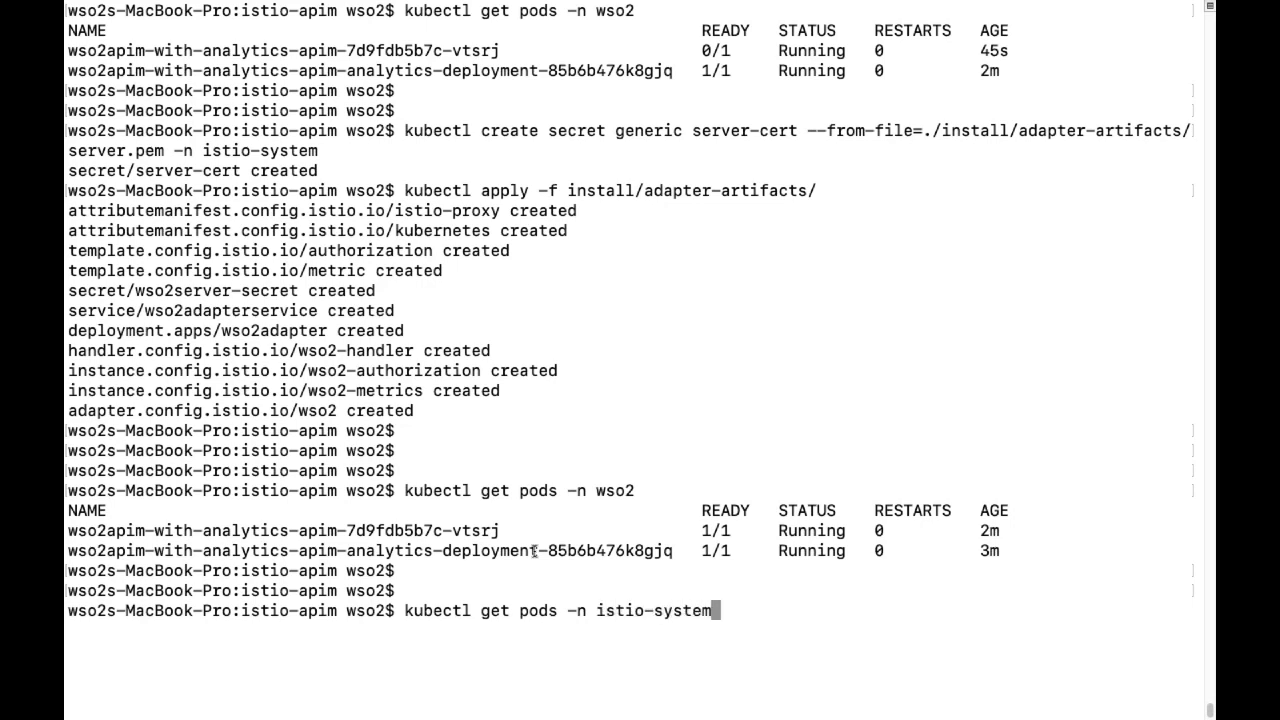
pyautogui.press('Return')
pyautogui.press('Return')
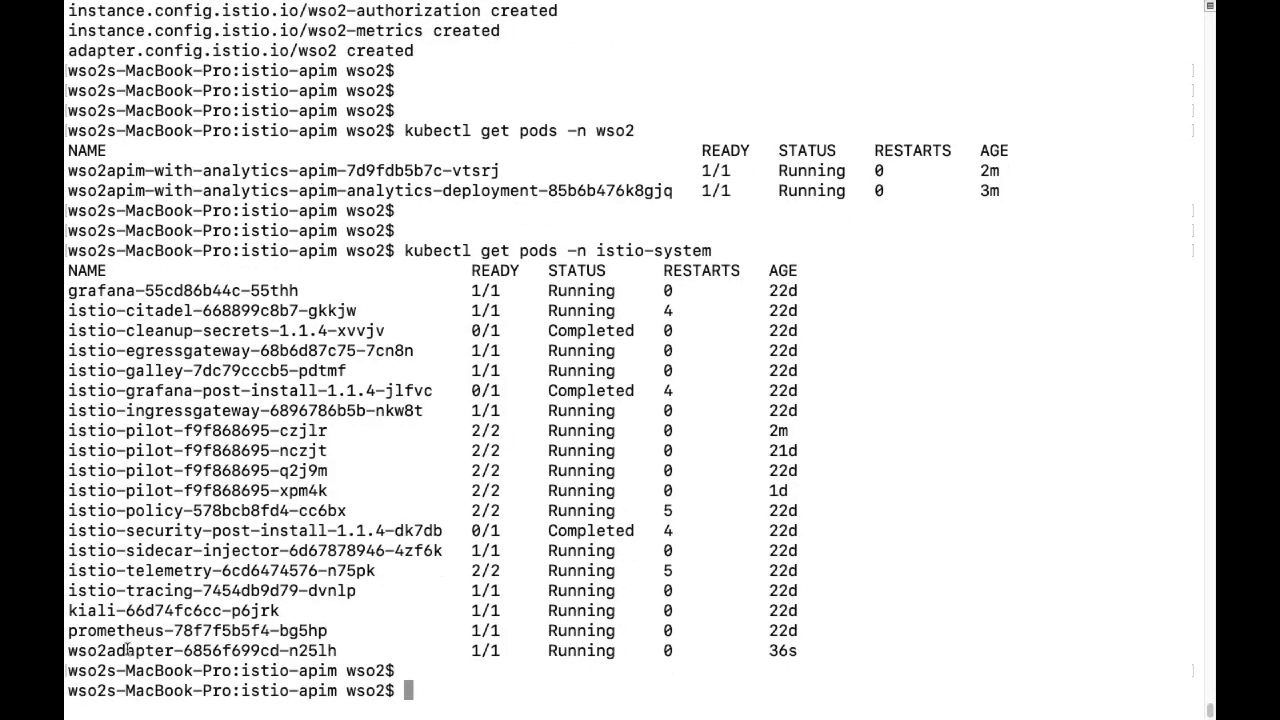
pyautogui.doubleClick(128, 650)
pyautogui.click(224, 652)
pyautogui.press('Return')
pyautogui.press('Return')
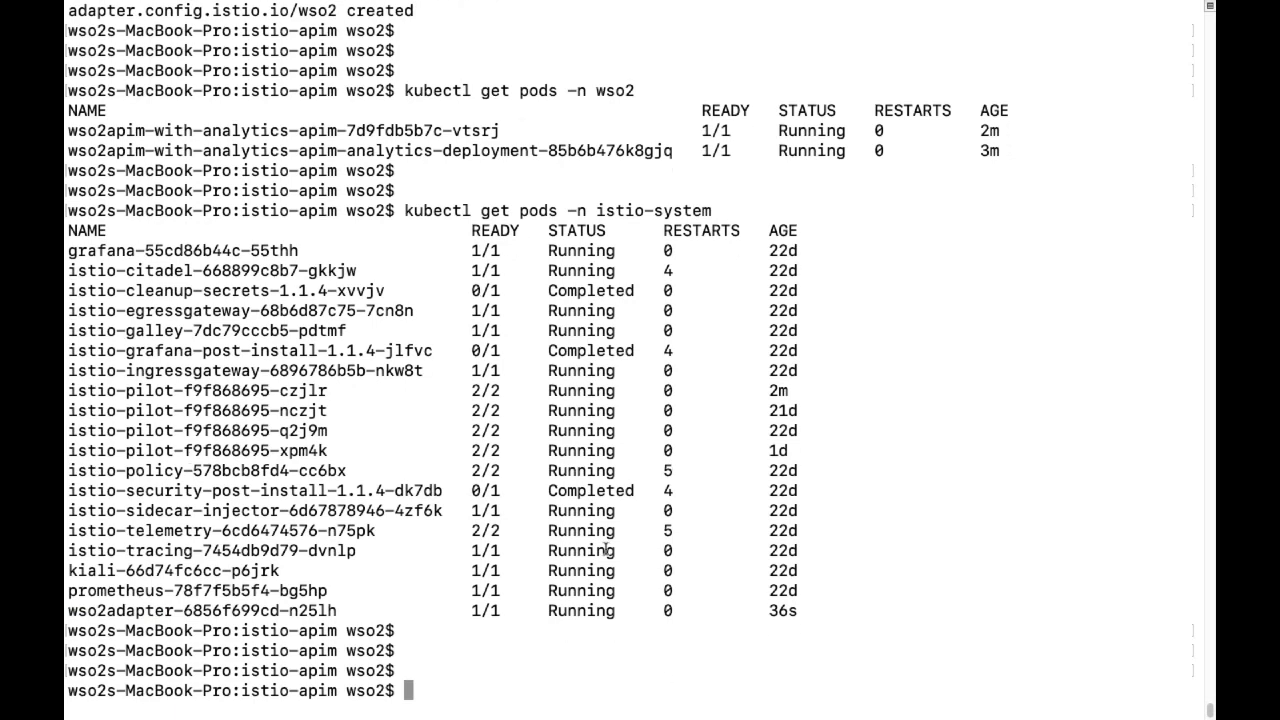
pyautogui.moveTo(510, 712)
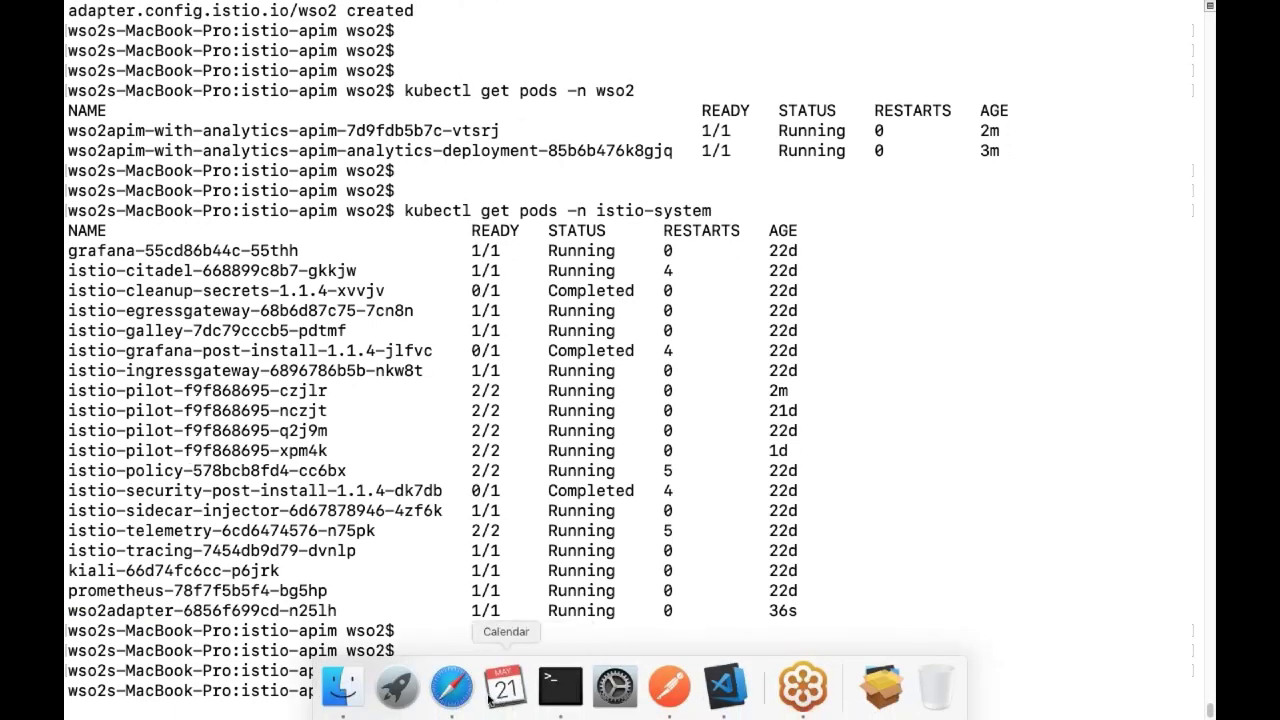
pyautogui.click(447, 690)
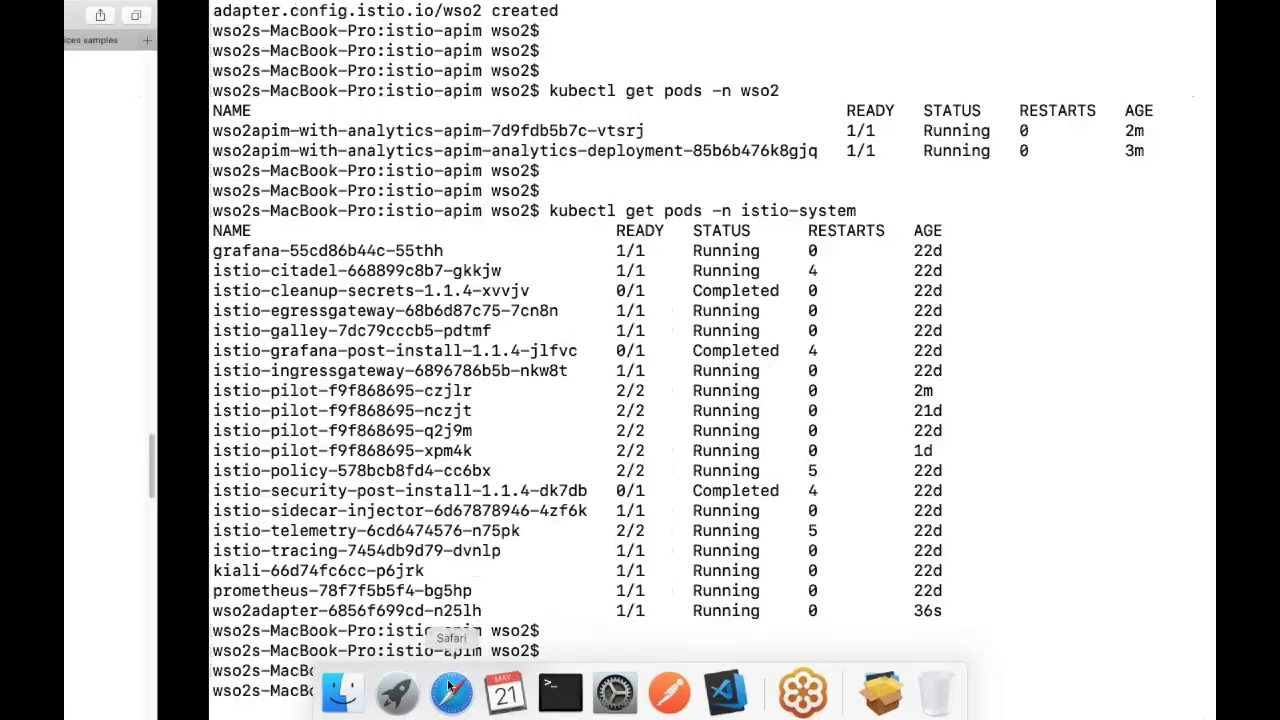
pyautogui.scroll(3, 280, 400)
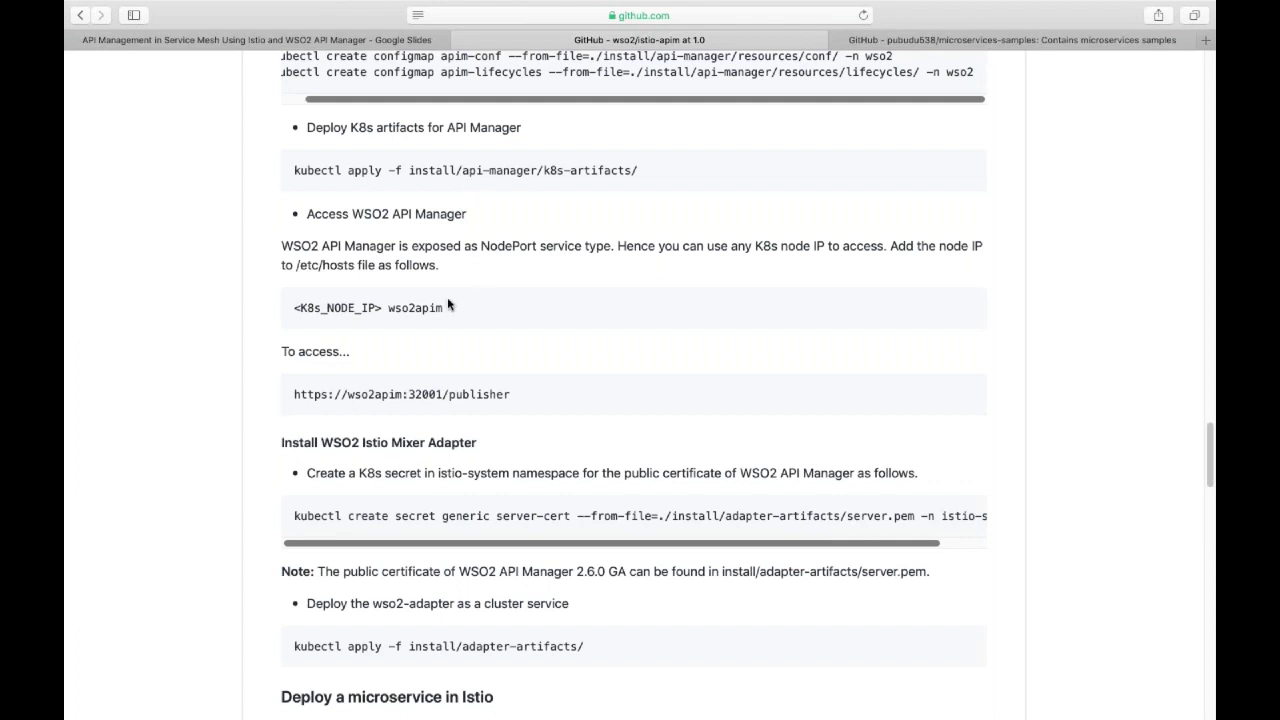
pyautogui.doubleClick(418, 308)
pyautogui.click(339, 304)
pyautogui.moveTo(298, 307); pyautogui.dragTo(447, 310)
pyautogui.click(400, 310)
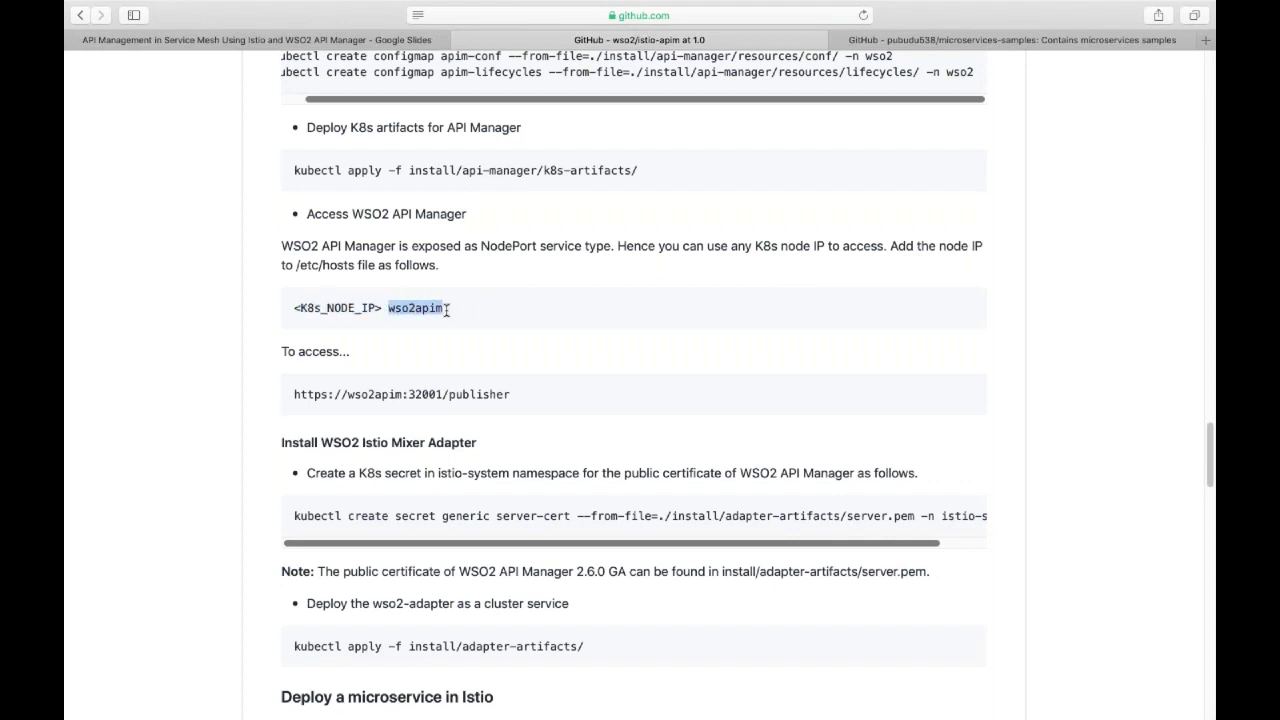
pyautogui.moveTo(296, 393); pyautogui.dragTo(512, 395)
pyautogui.press('super+c')
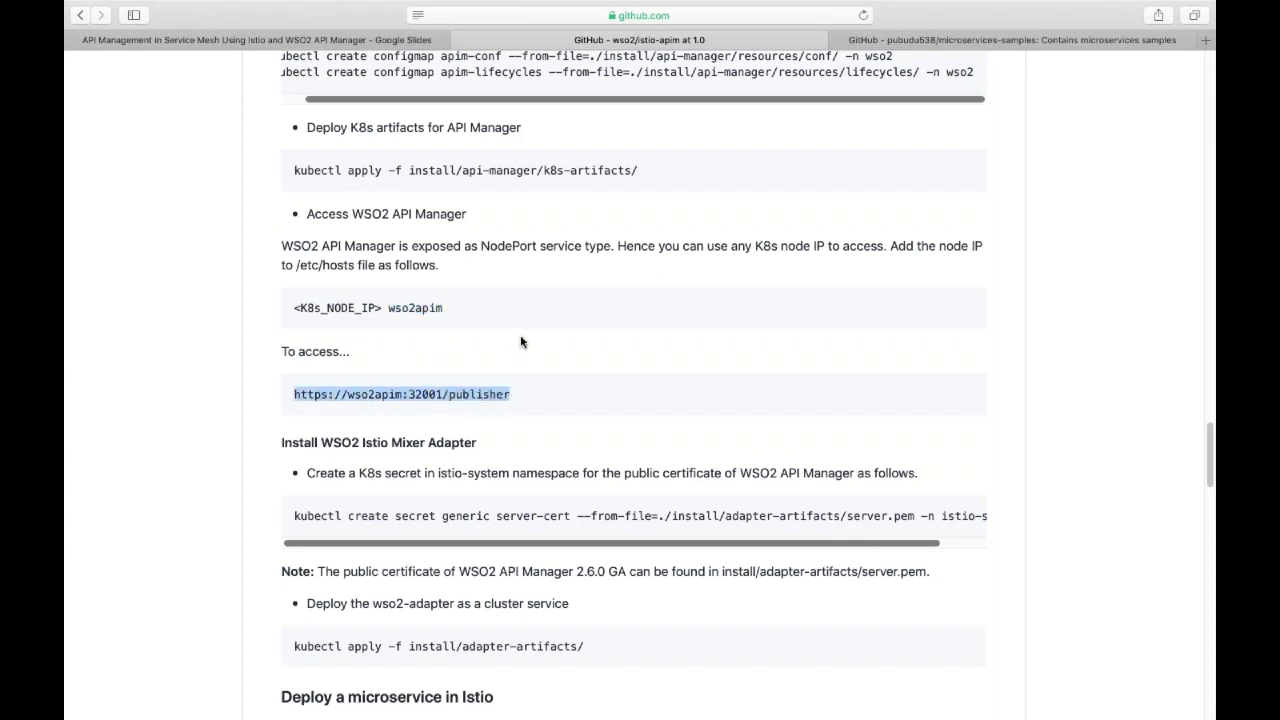
pyautogui.tripleClick(549, 317)
pyautogui.click(618, 248)
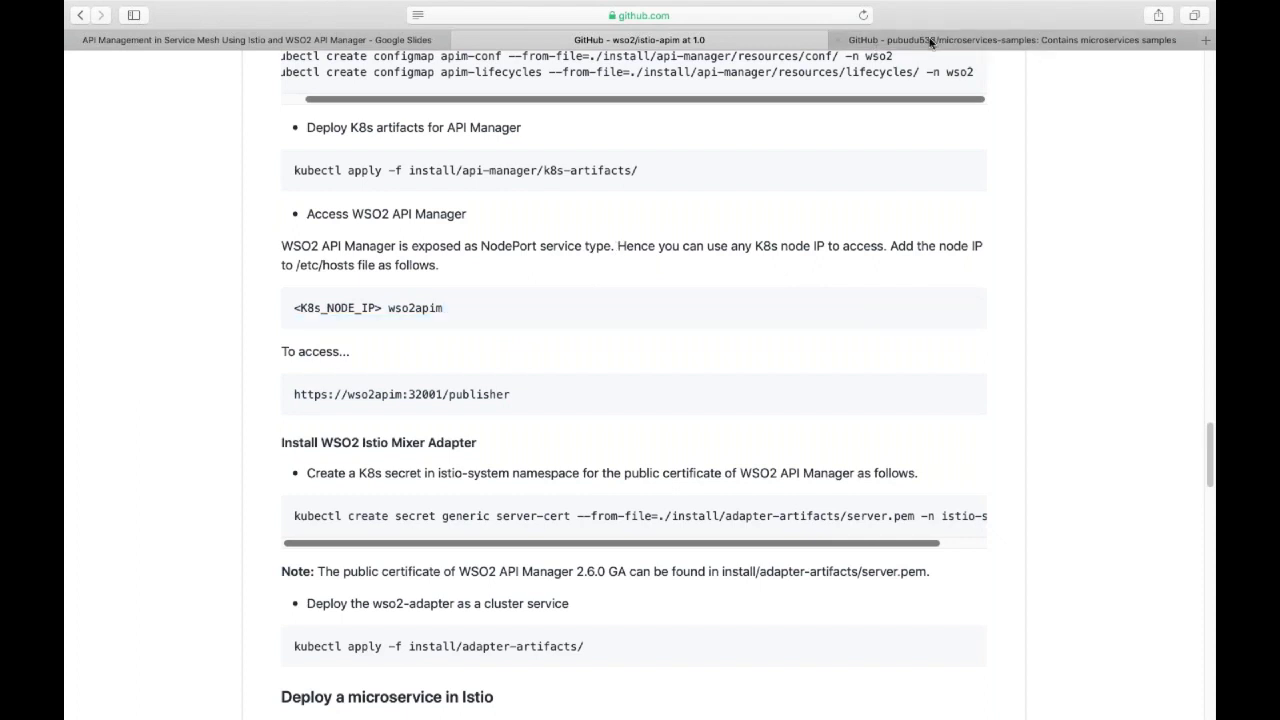
# Load the copied publisher URL in a new Safari tab.
pyautogui.click(1207, 41)
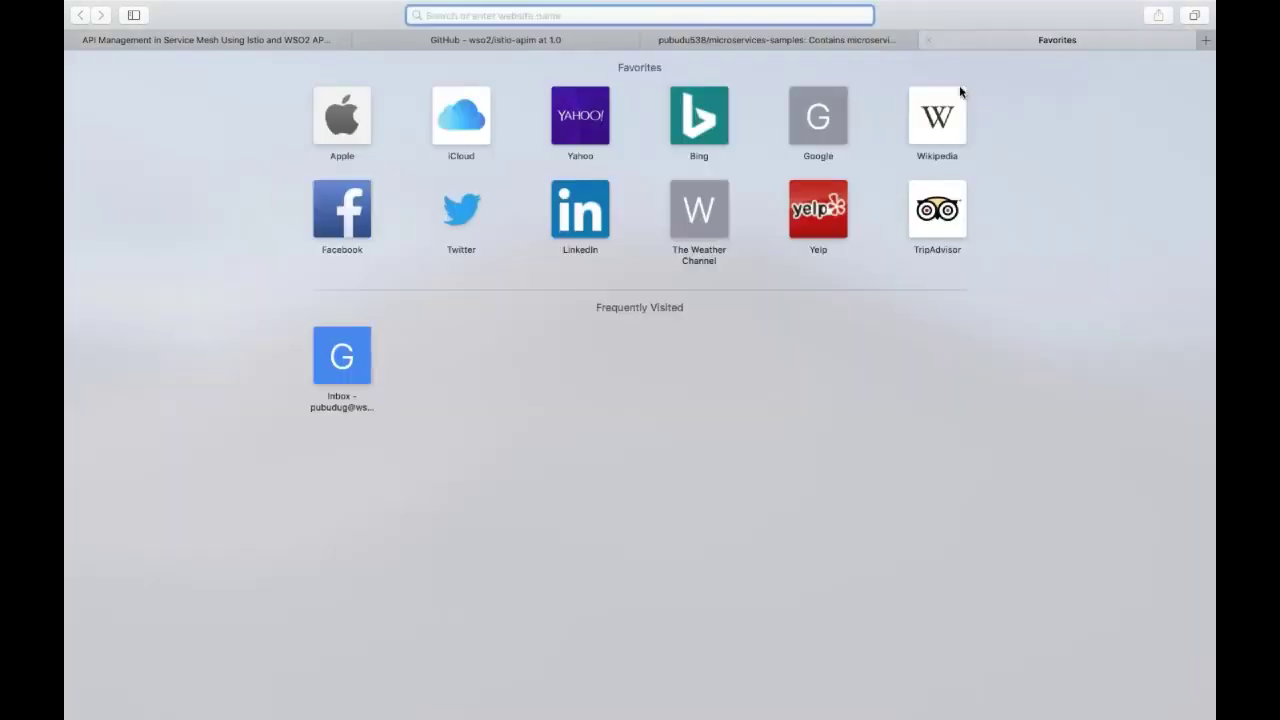
pyautogui.press('super+v')
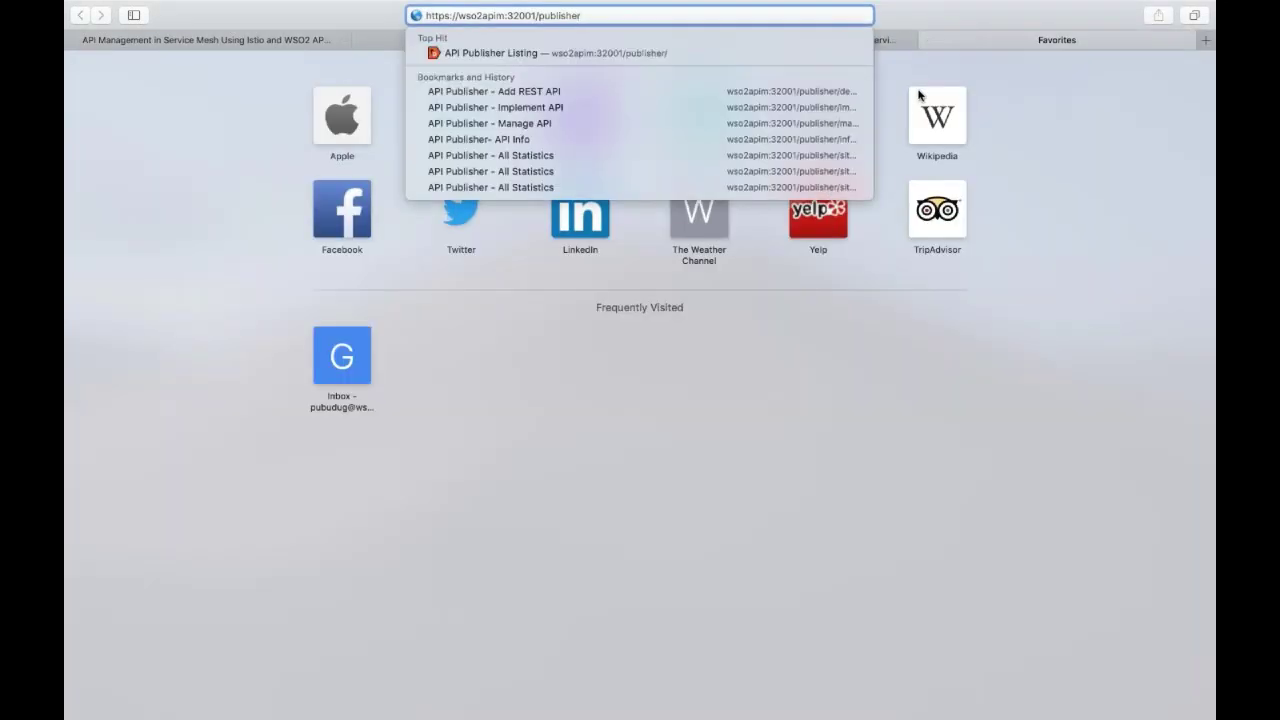
pyautogui.press('Return')
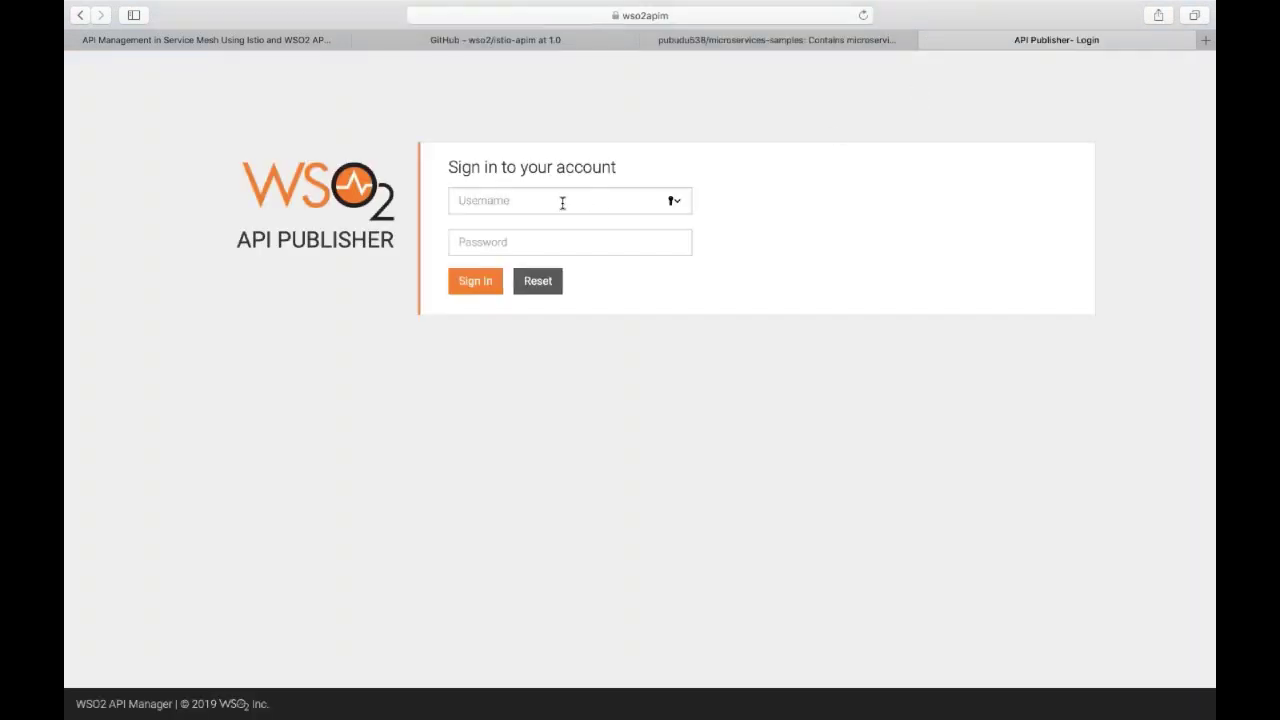
# Fill in the sign-in username and password on the Publisher login form.
pyautogui.click(560, 202)
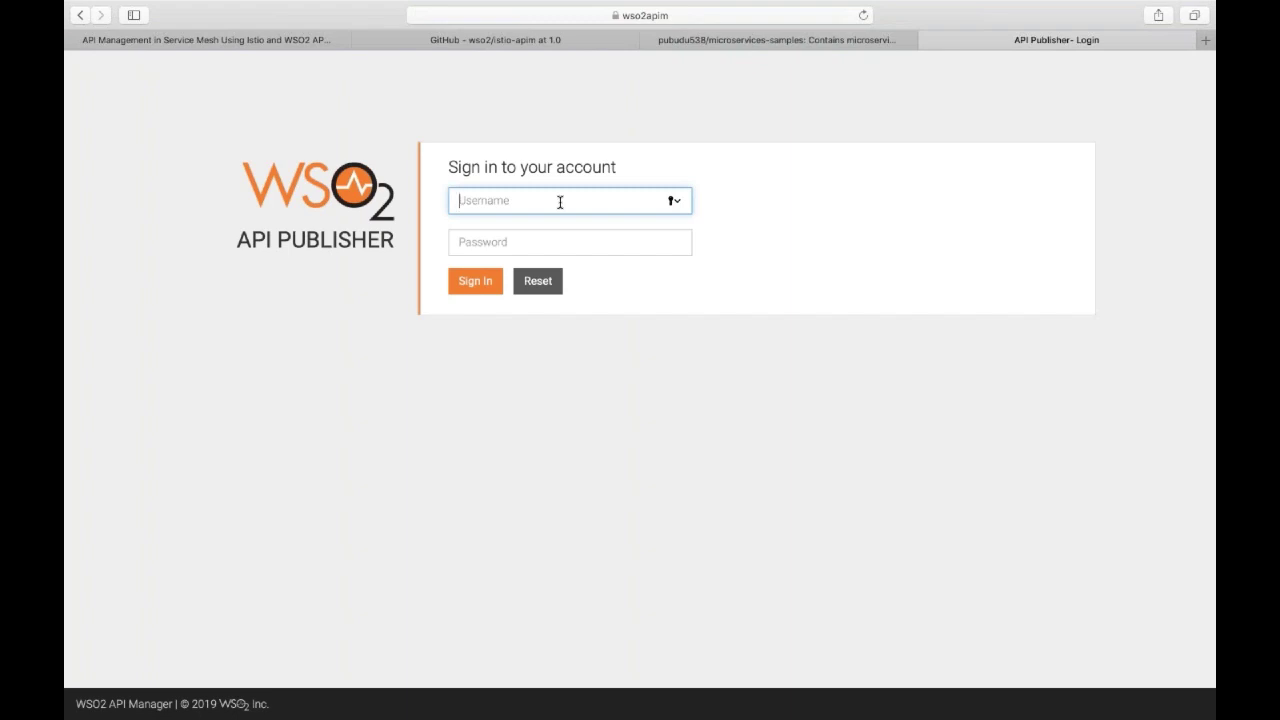
pyautogui.write('admin')
pyautogui.press('Tab')
pyautogui.write('admin')
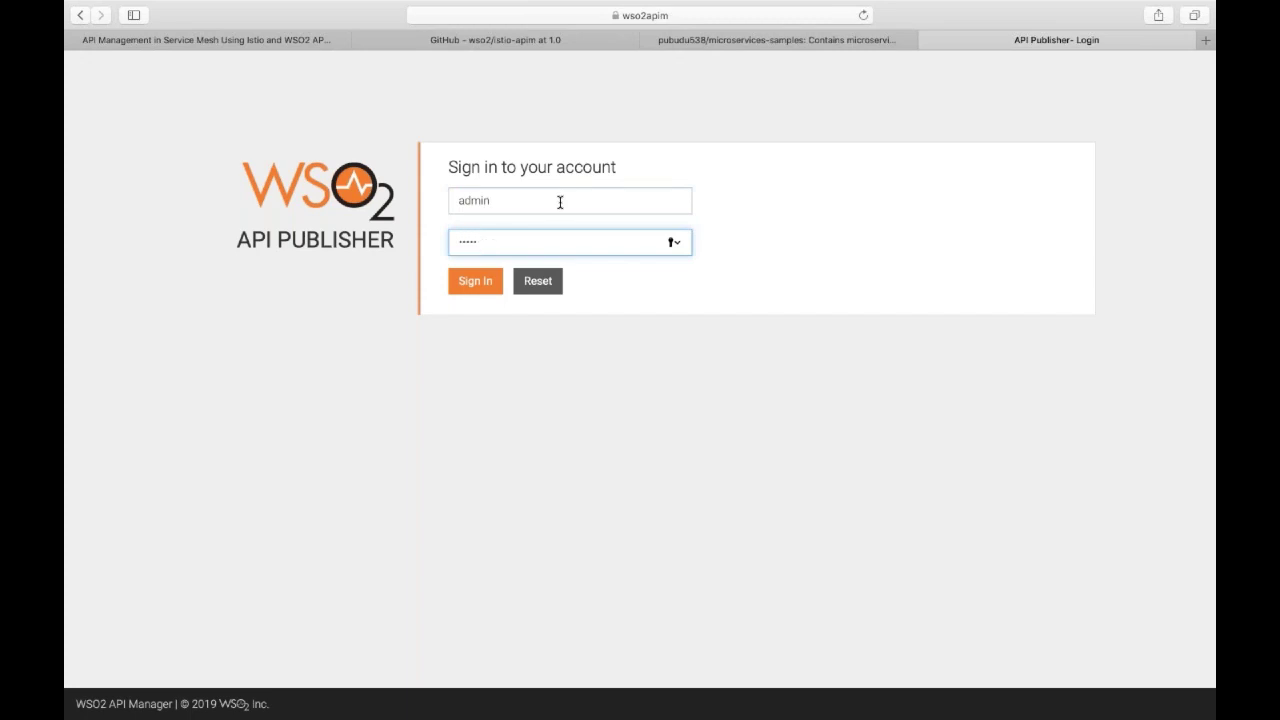
# Sign in to the API Publisher and close the welcome walkthrough overlay.
pyautogui.press('Return')
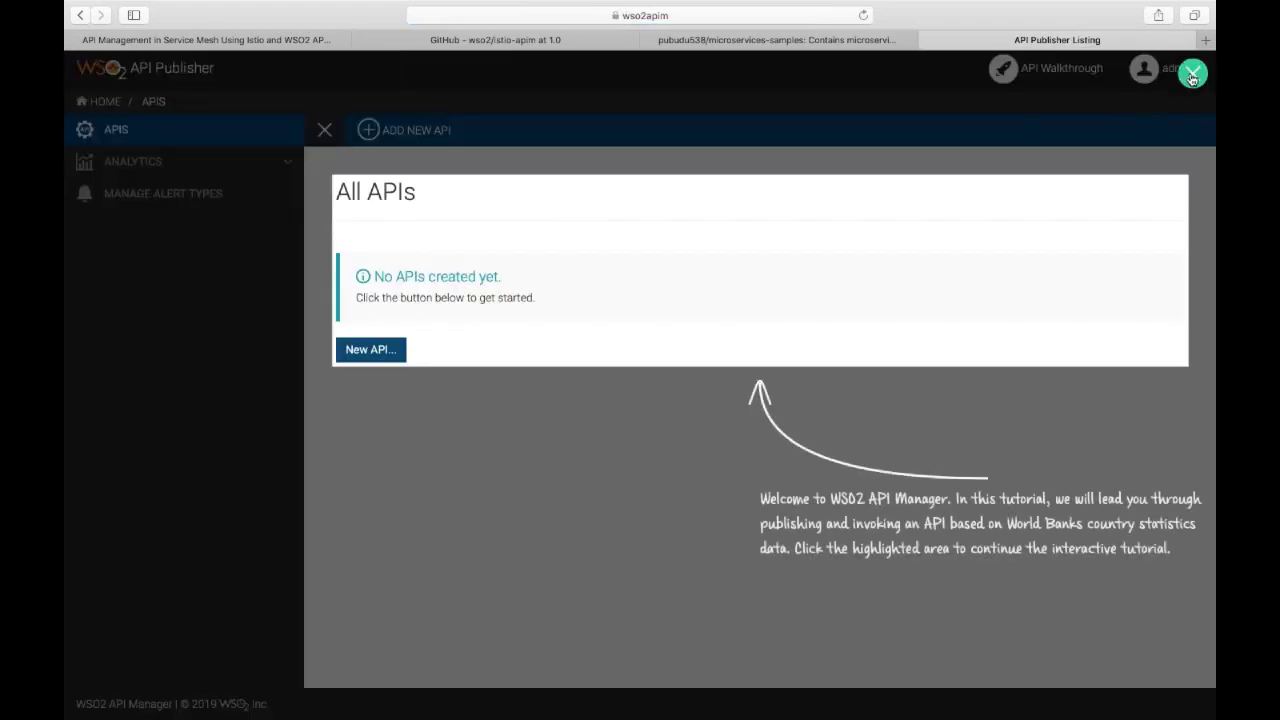
pyautogui.click(1192, 74)
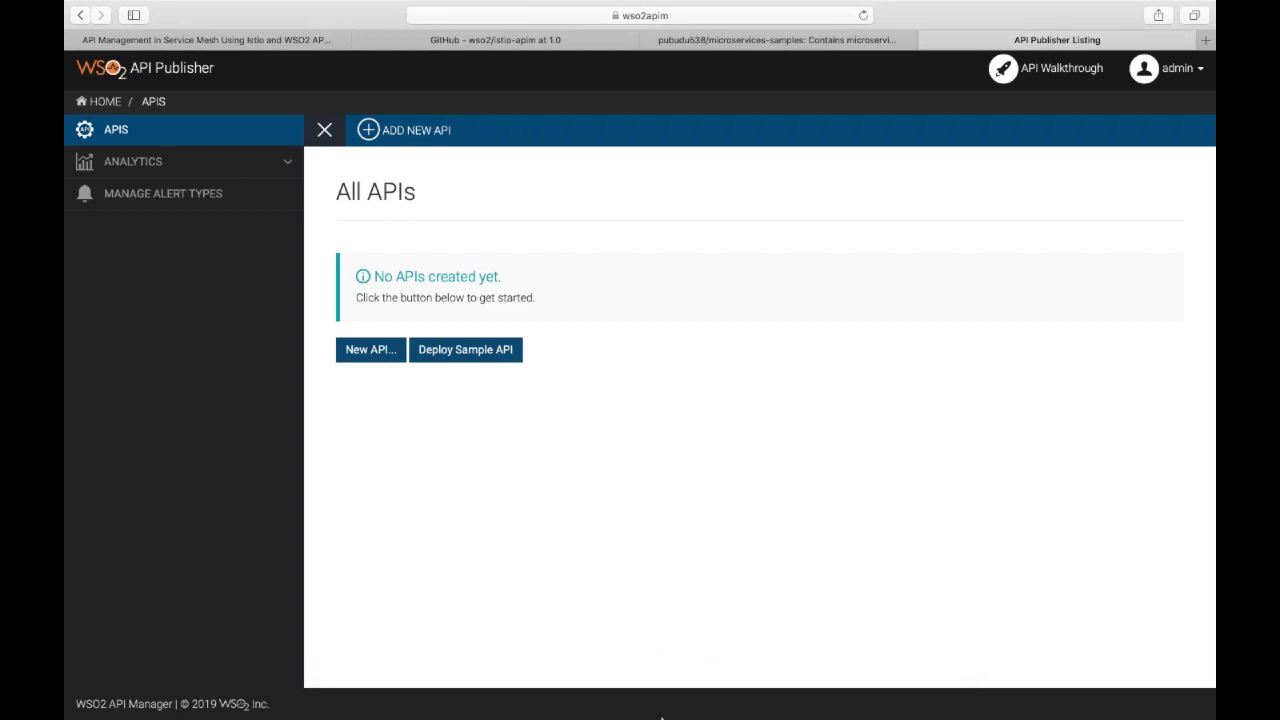
pyautogui.click(669, 707)
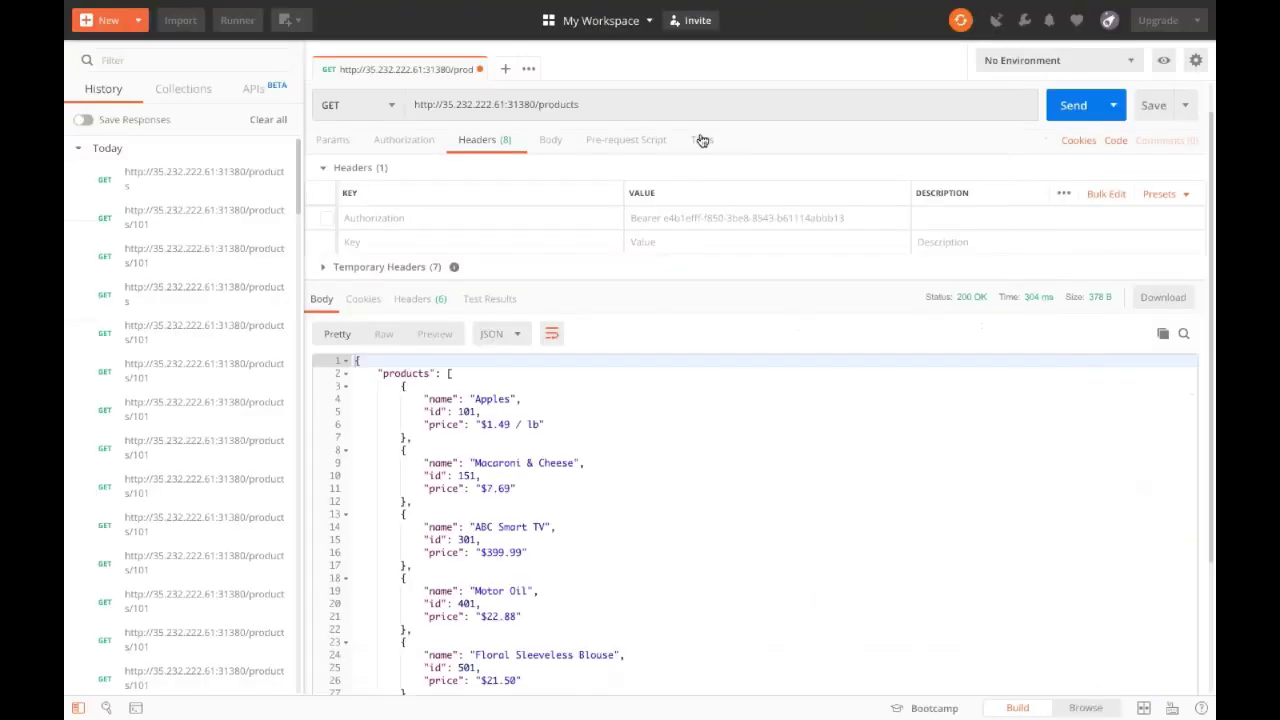
# Resend GET /products in Postman to get 200 OK, then return to Safari's Publisher page.
pyautogui.click(1077, 108)
pyautogui.click(570, 104)
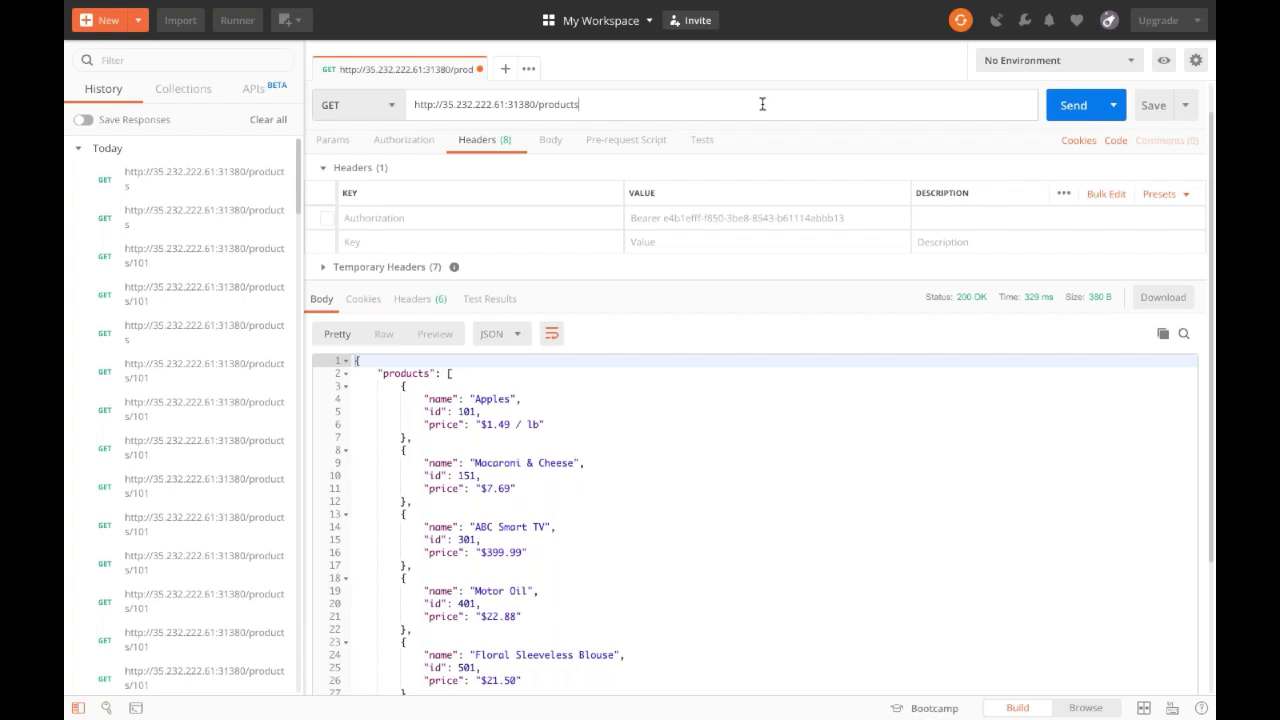
pyautogui.click(1070, 105)
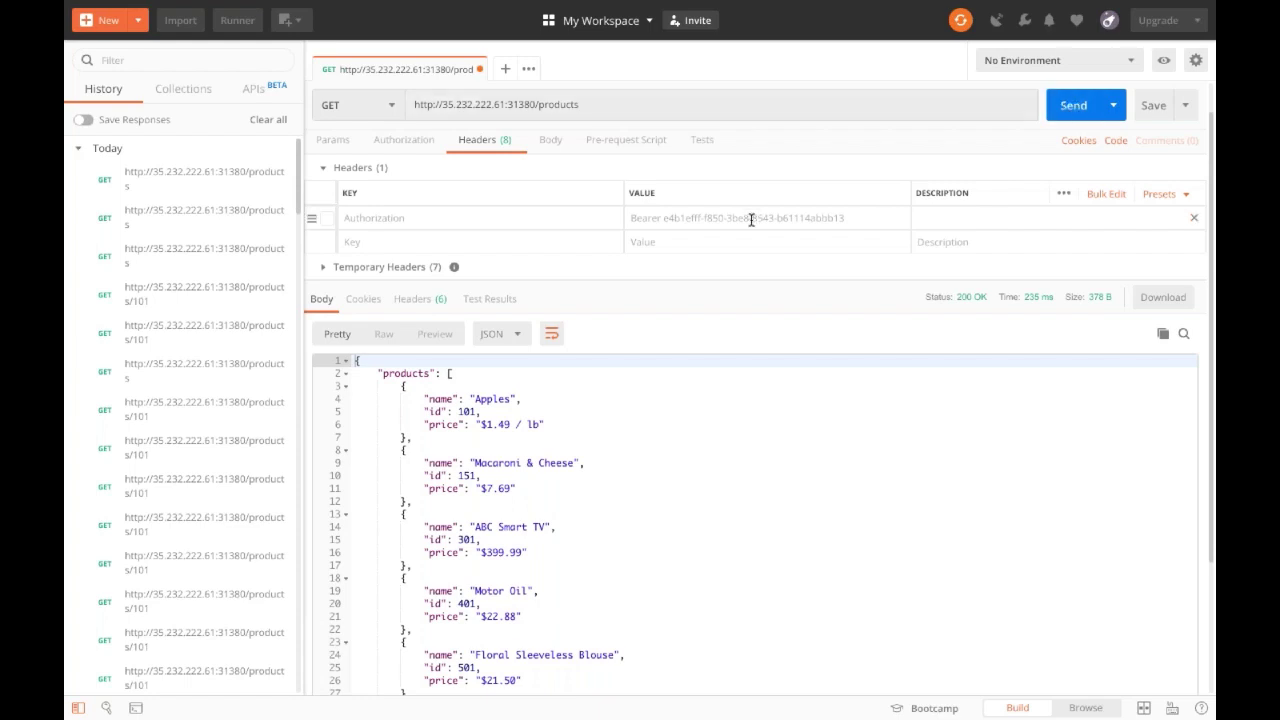
pyautogui.click(680, 497)
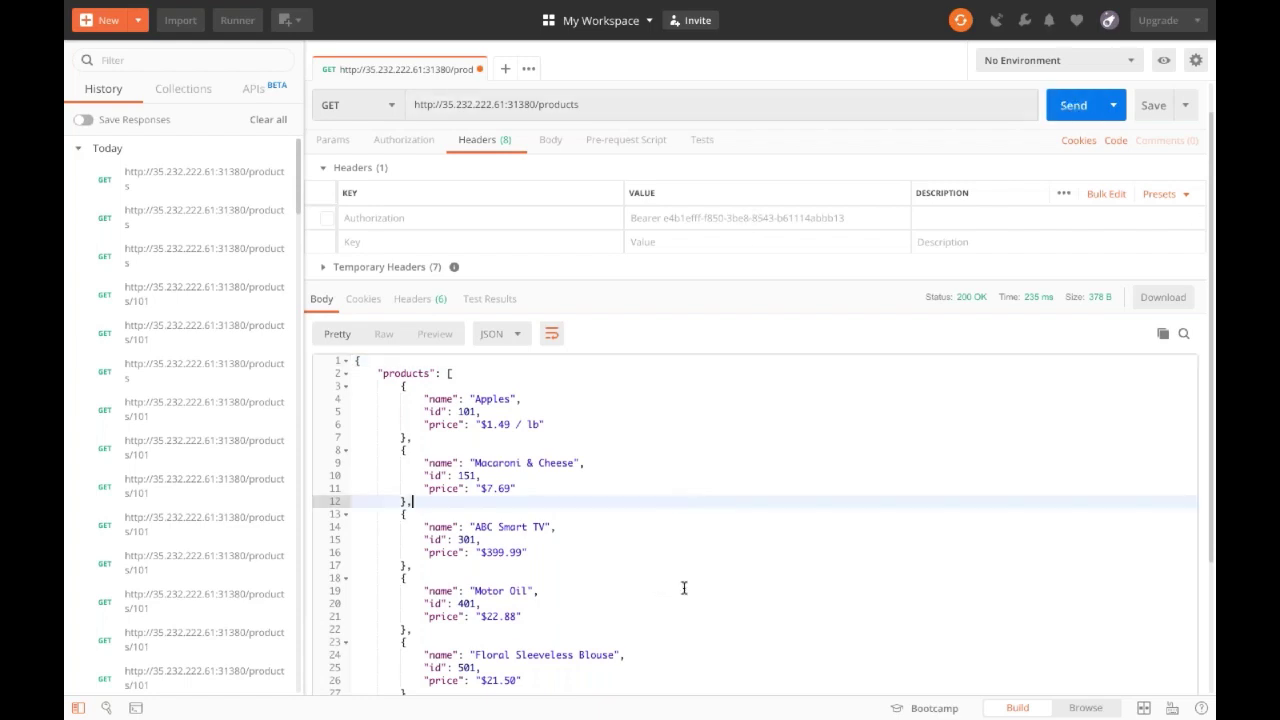
pyautogui.moveTo(508, 712)
pyautogui.click(451, 686)
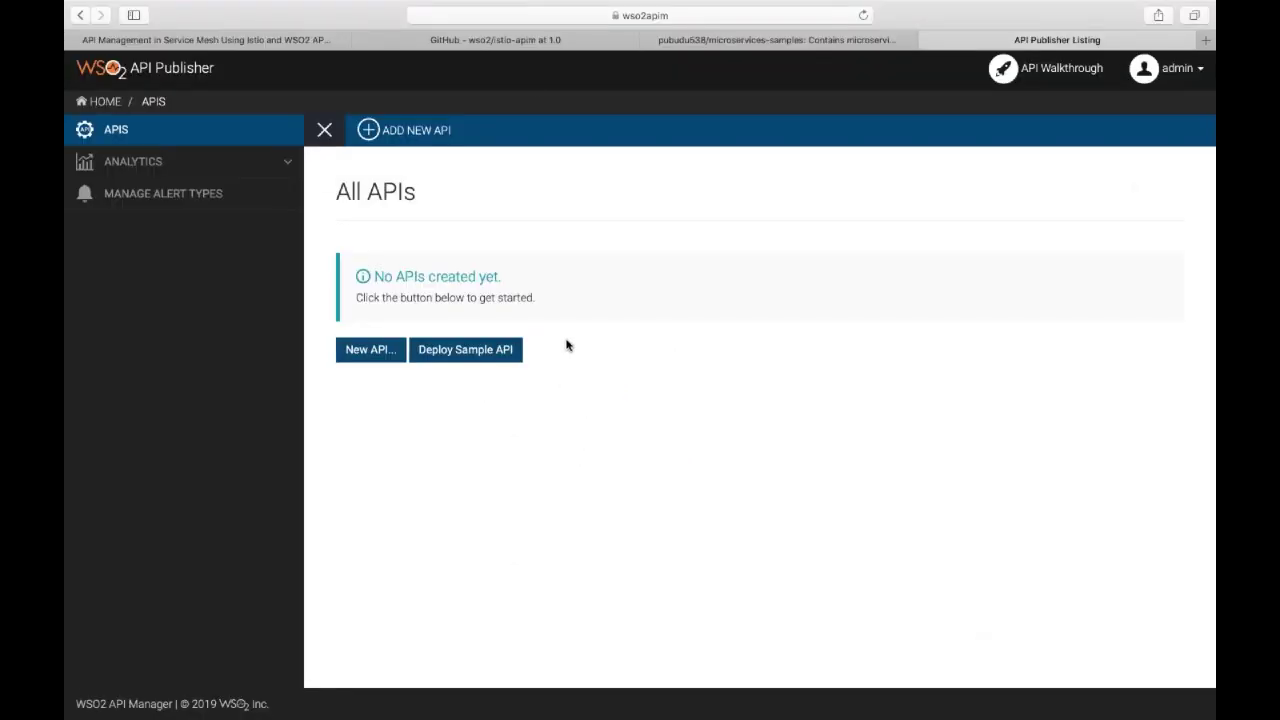
# Design a new REST API named ProductsAPI with context store and version v1.
pyautogui.click(437, 135)
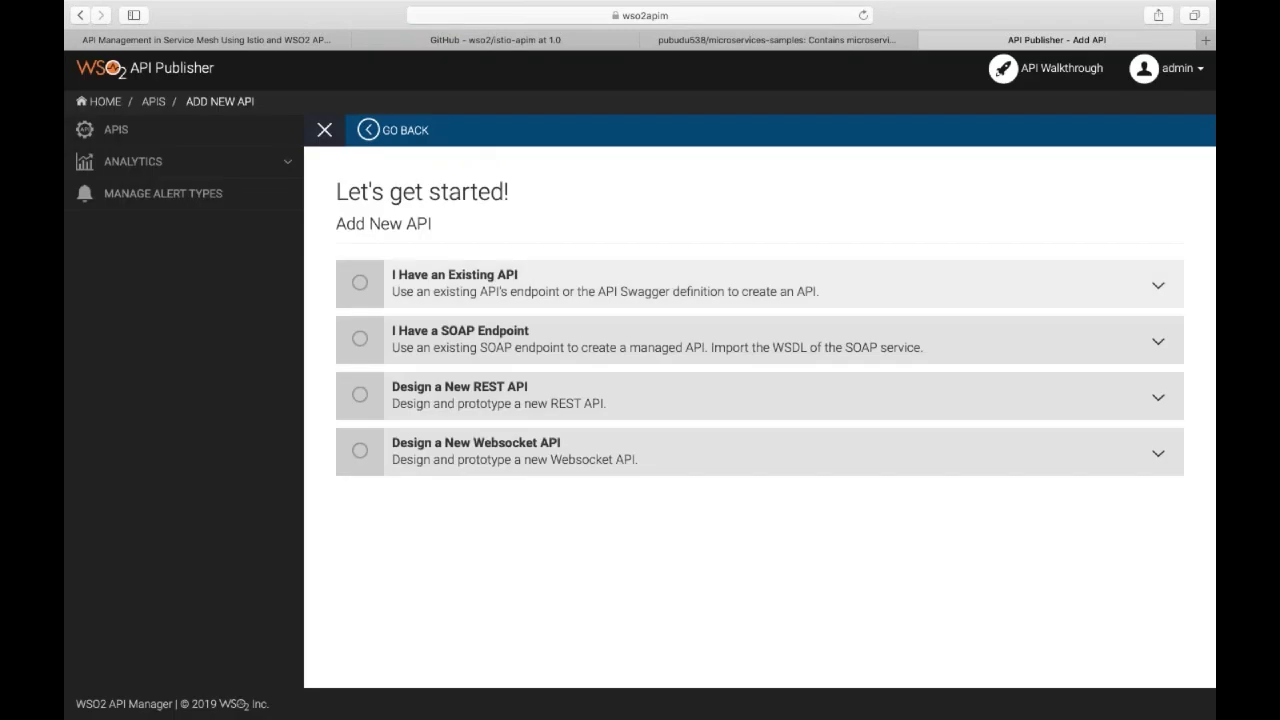
pyautogui.click(446, 404)
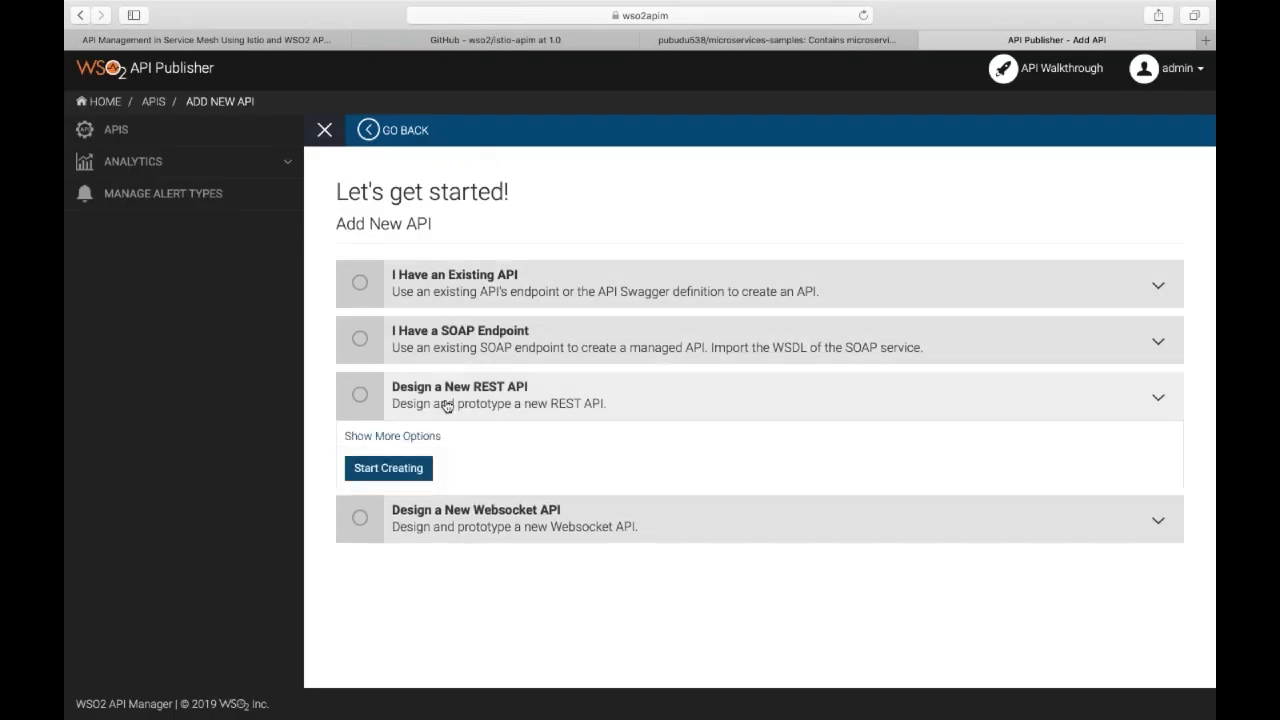
pyautogui.click(390, 467)
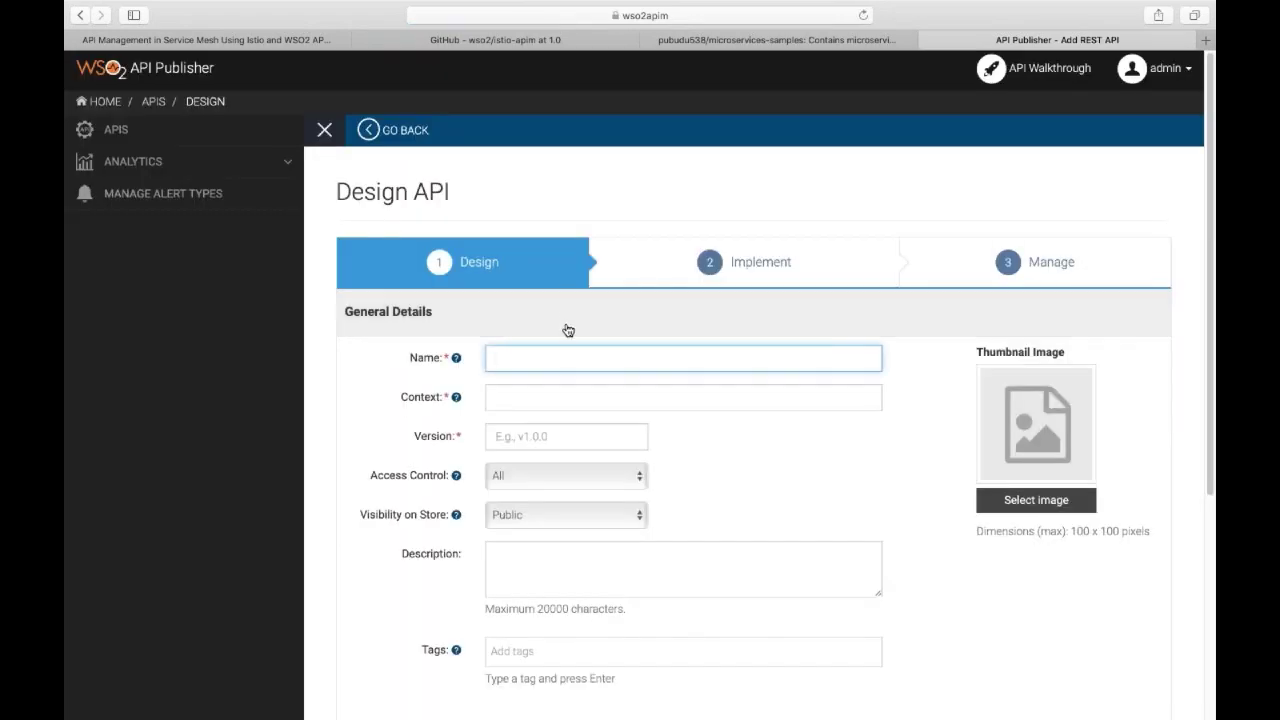
pyautogui.write('Pro')
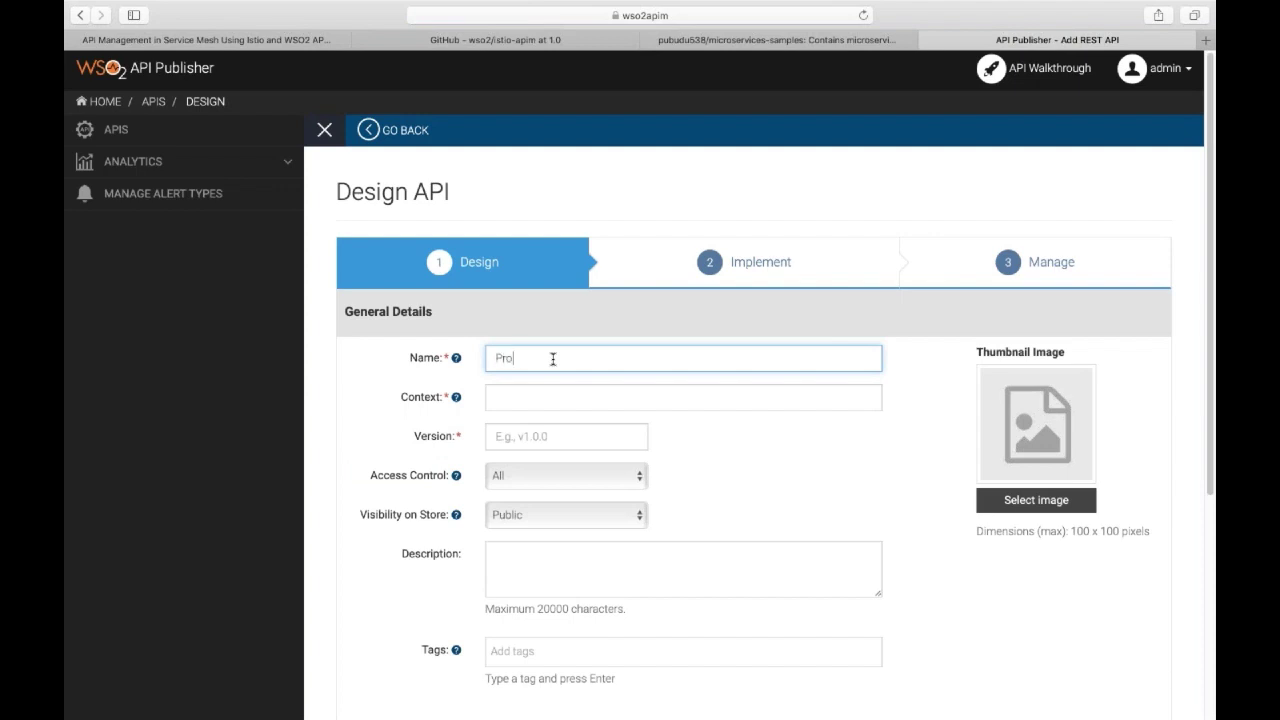
pyautogui.write('ductsAPI')
pyautogui.press('Tab')
pyautogui.write('store')
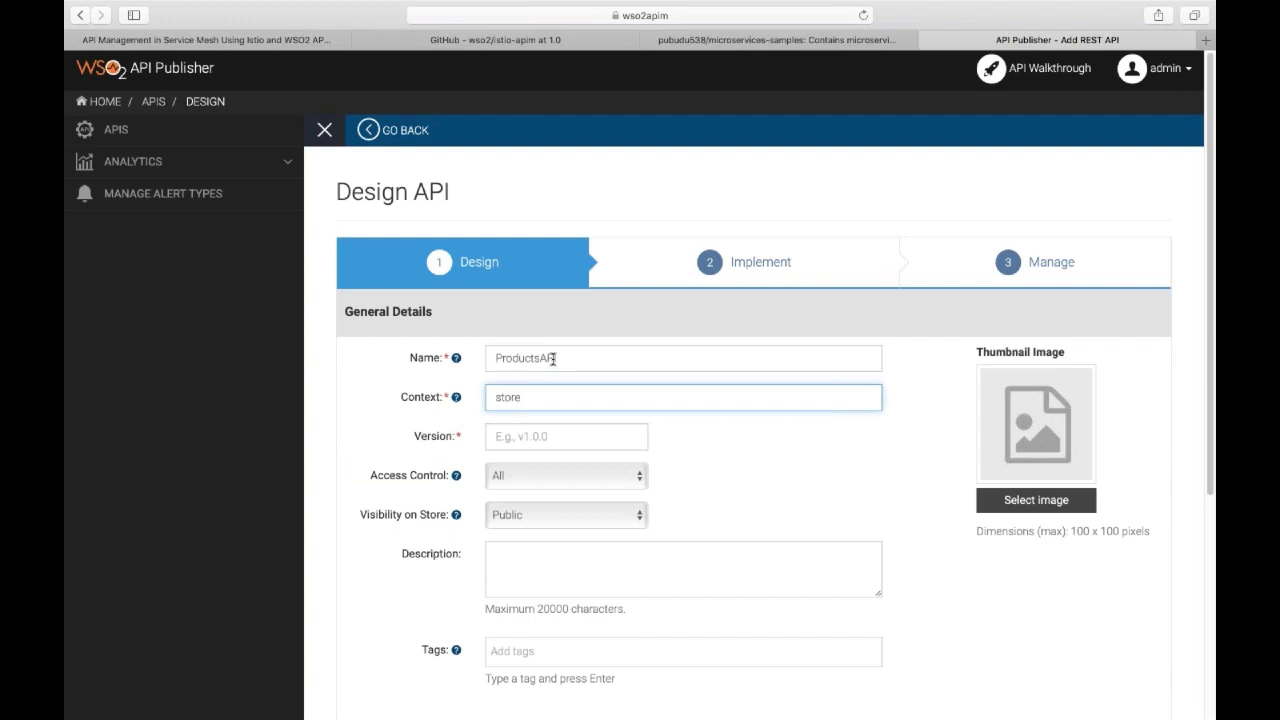
pyautogui.press('Tab')
pyautogui.write('v1')
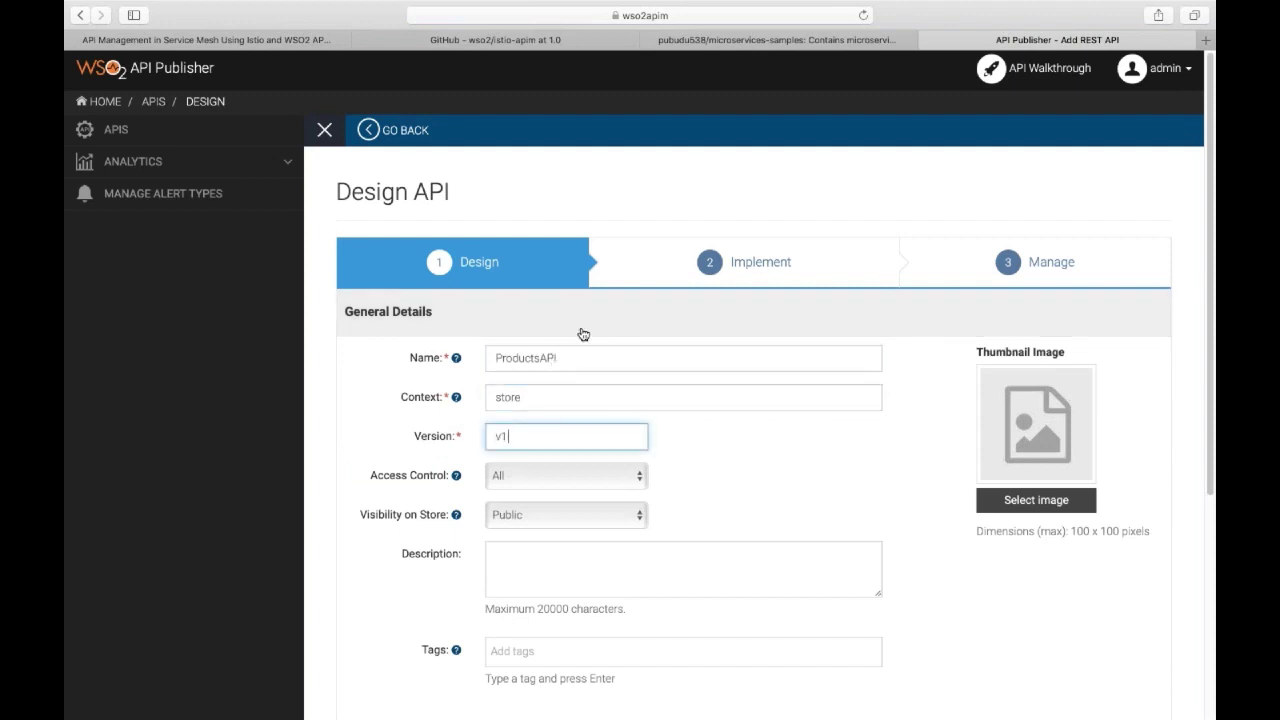
pyautogui.scroll(-5, 581, 327)
pyautogui.scroll(-2, 606, 408)
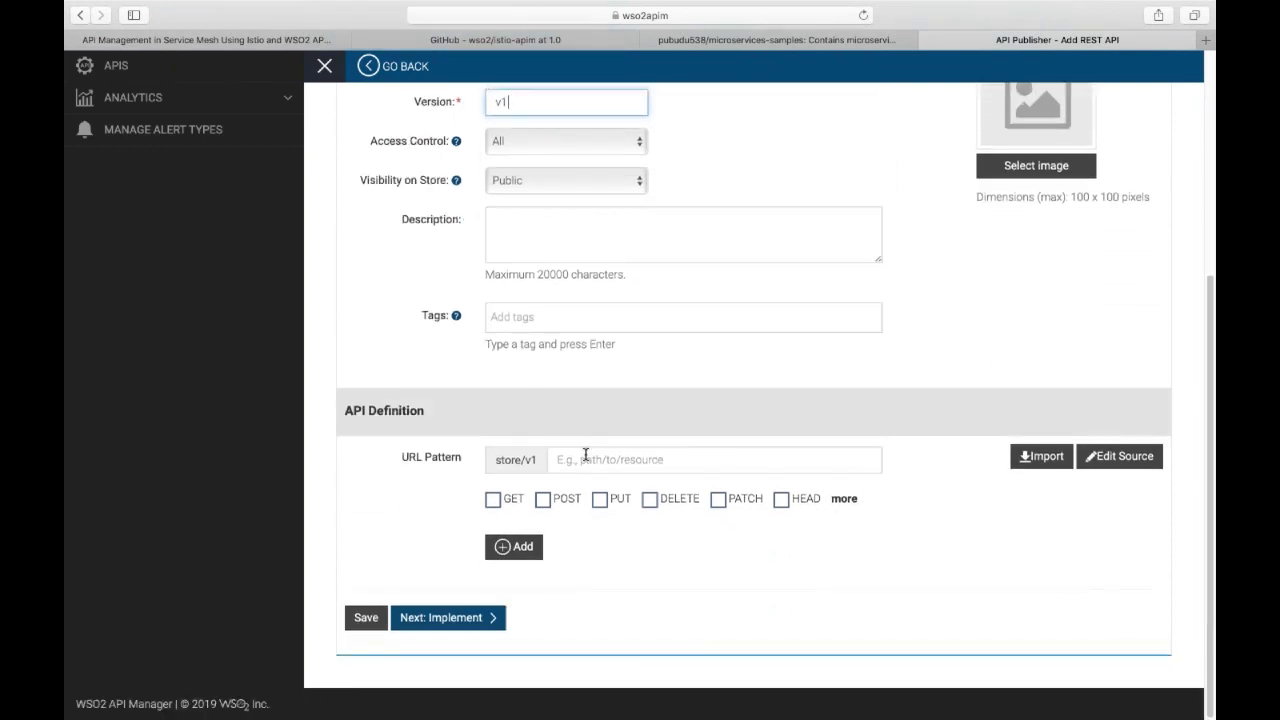
# Add a GET resource for the /products URL pattern.
pyautogui.click(585, 455)
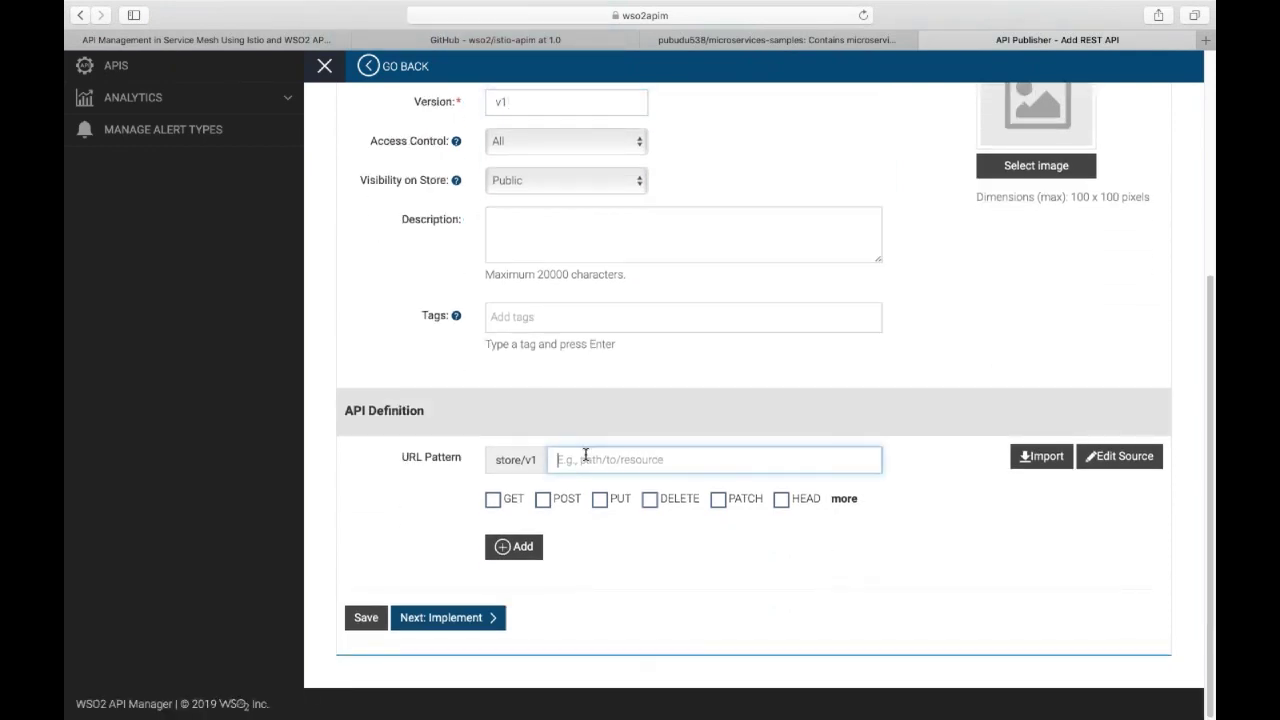
pyautogui.write('products')
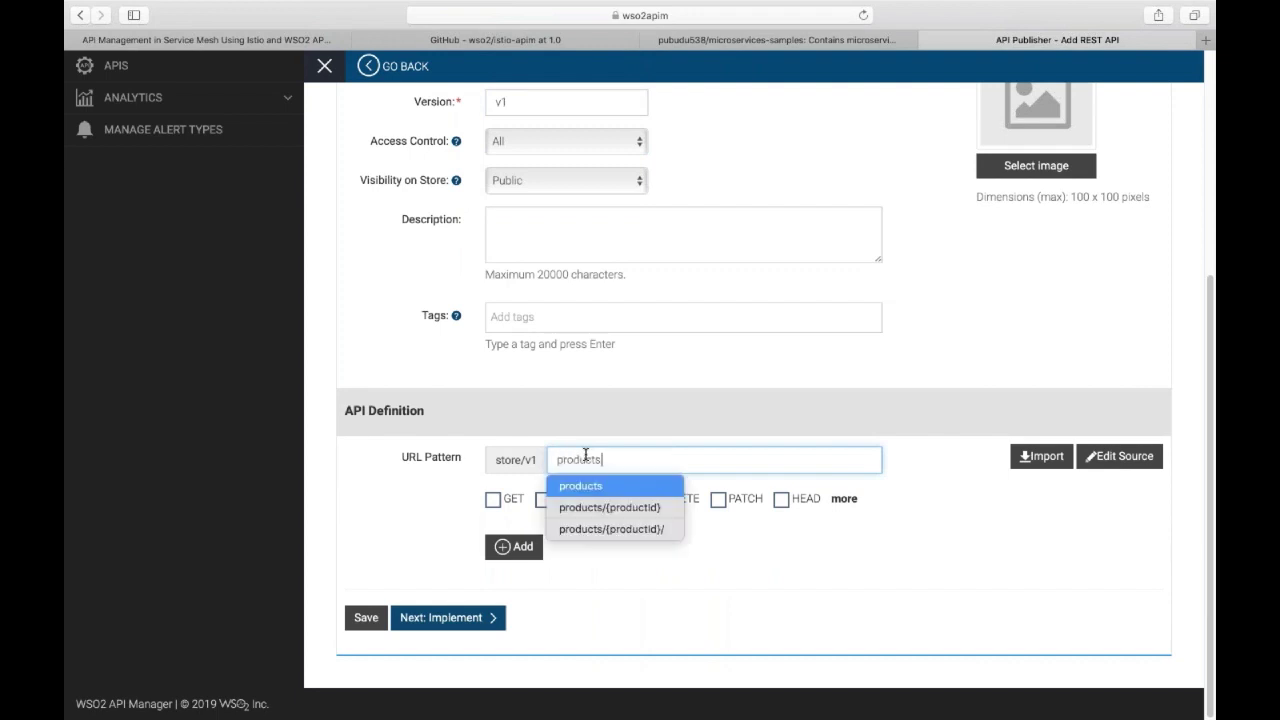
pyautogui.click(492, 499)
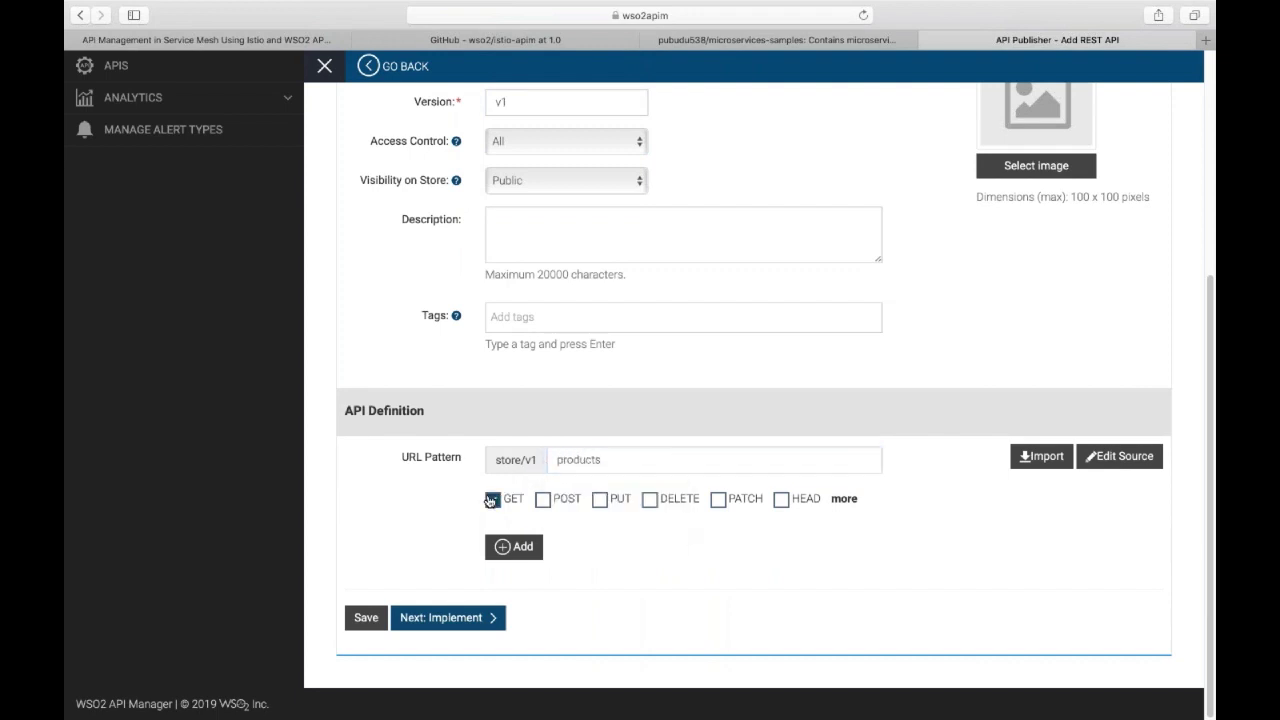
pyautogui.click(522, 545)
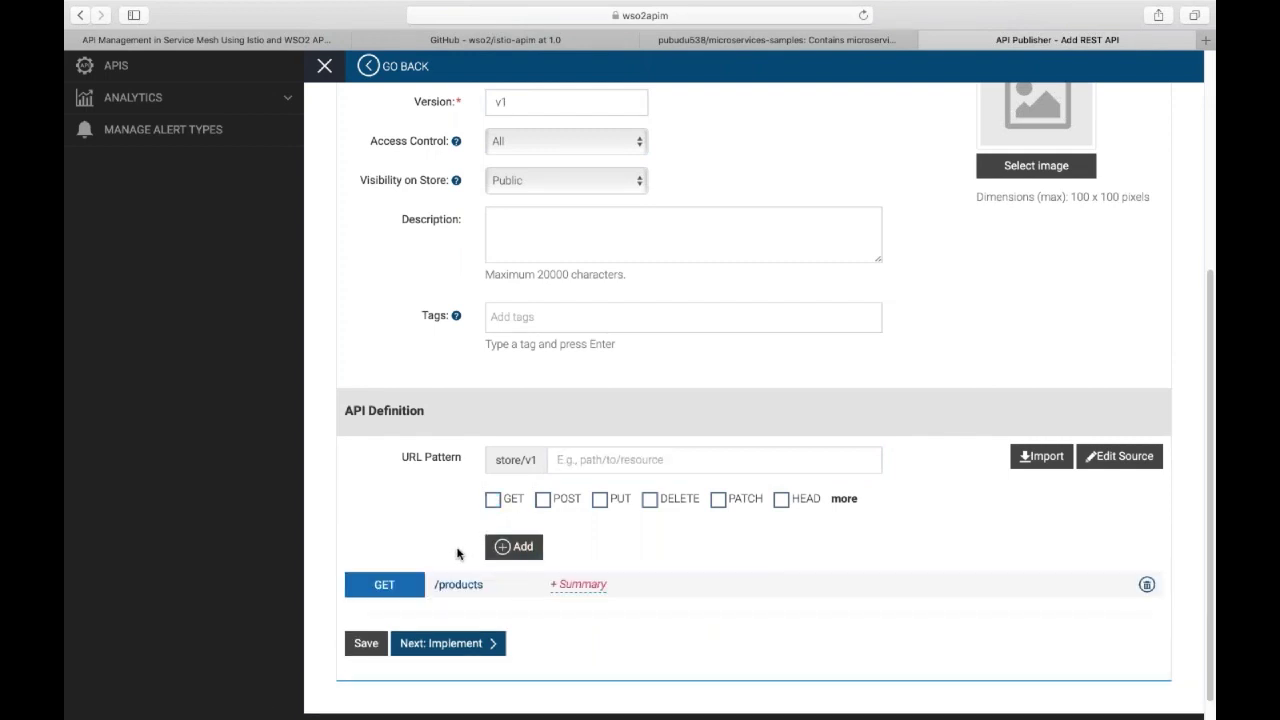
# Add a GET resource for /products/{productId} and proceed to the Implement step.
pyautogui.click(613, 462)
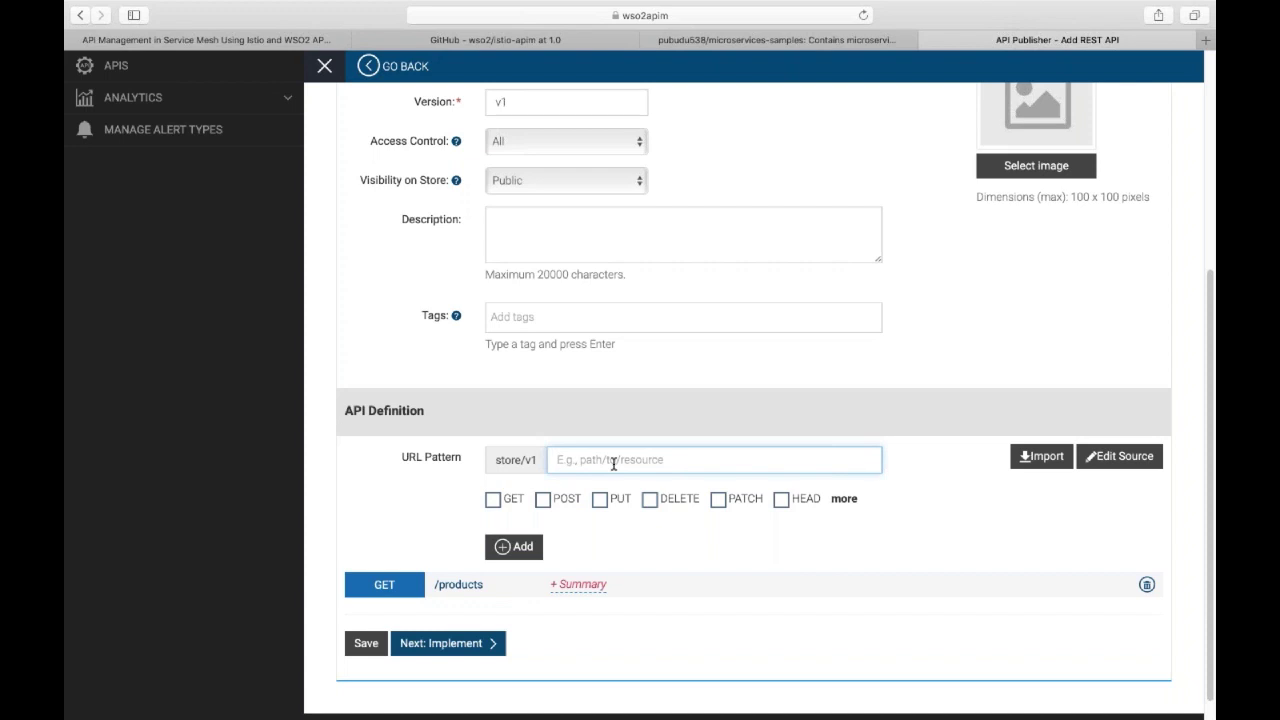
pyautogui.write('products')
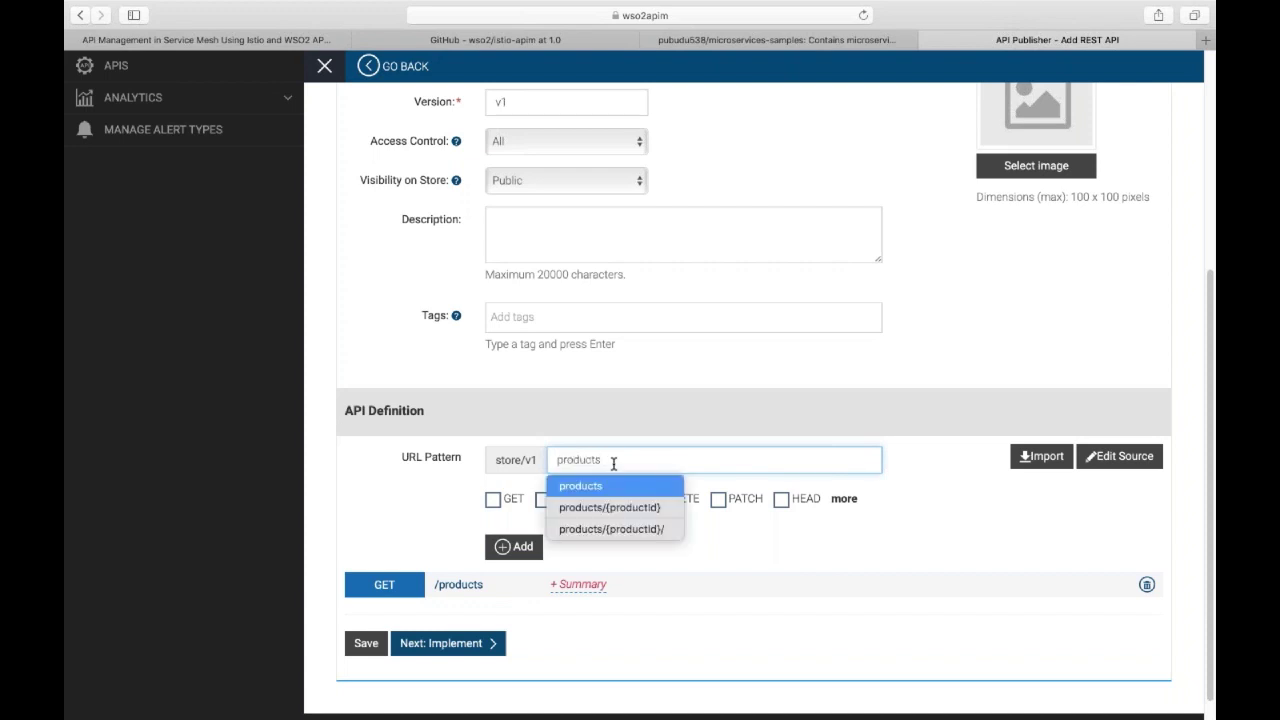
pyautogui.write('/{productId')
pyautogui.press('Right')
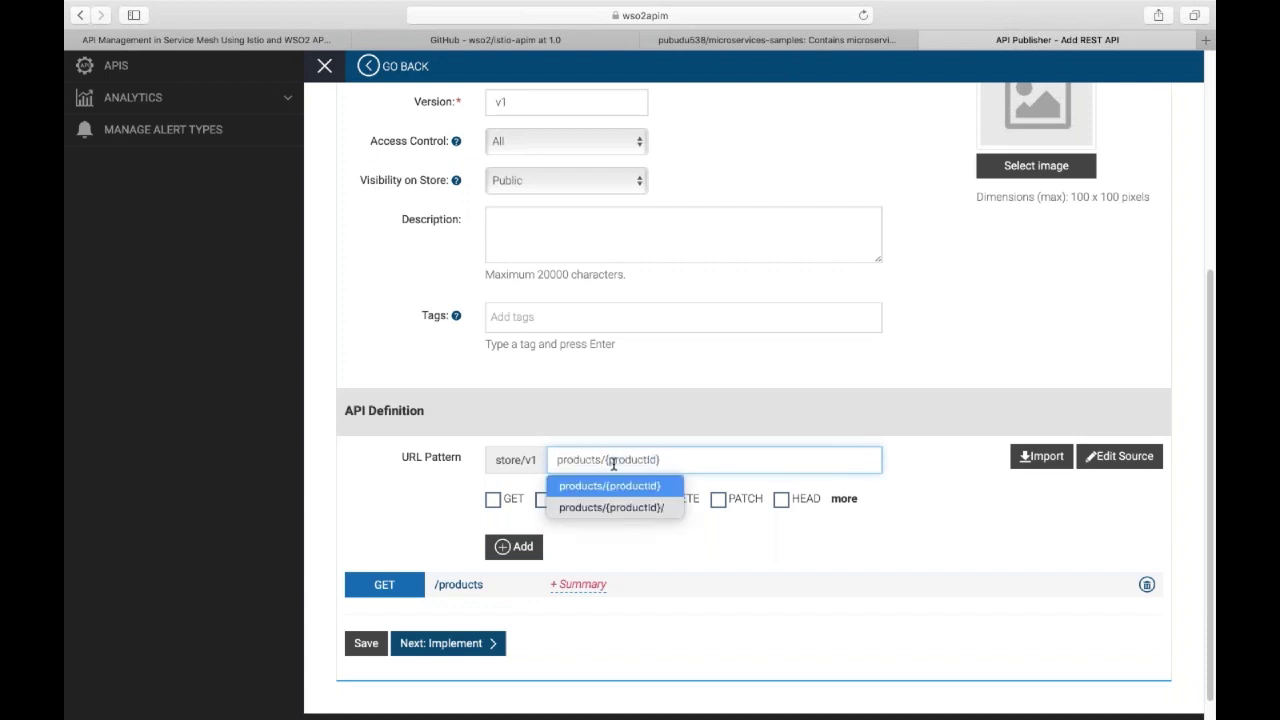
pyautogui.click(457, 486)
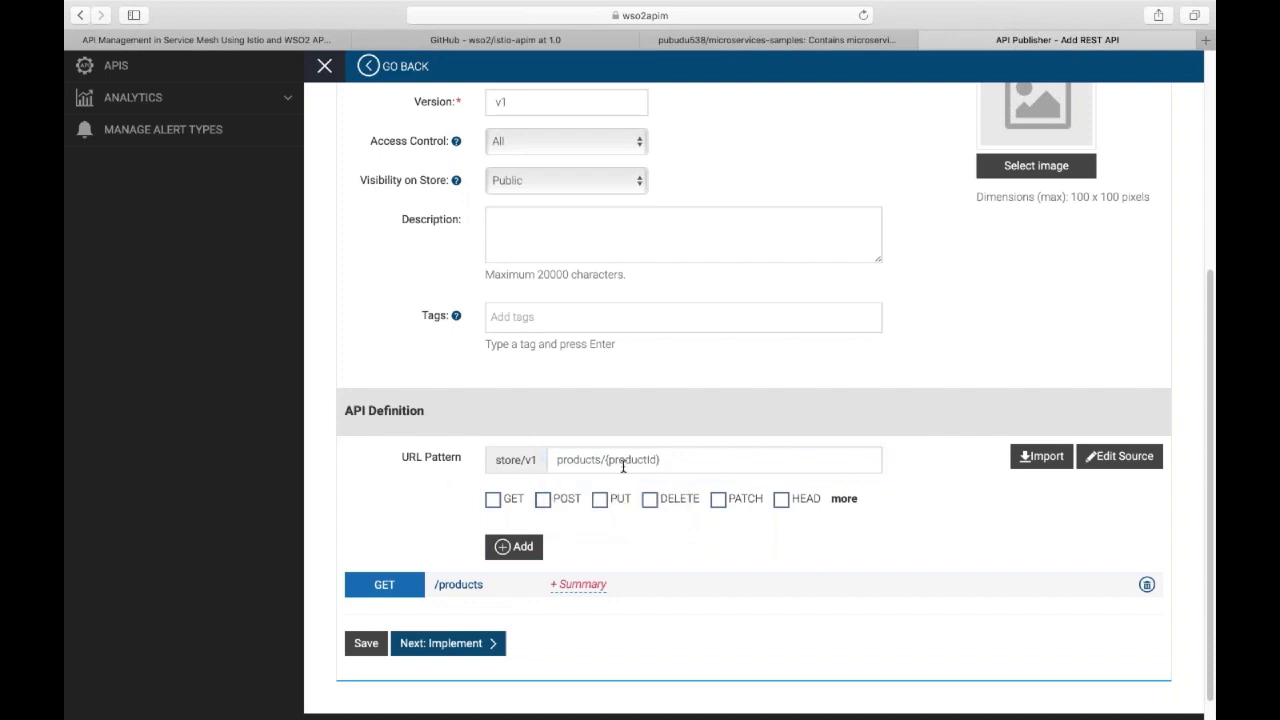
pyautogui.click(500, 499)
pyautogui.click(523, 547)
pyautogui.scroll(-1, 448, 550)
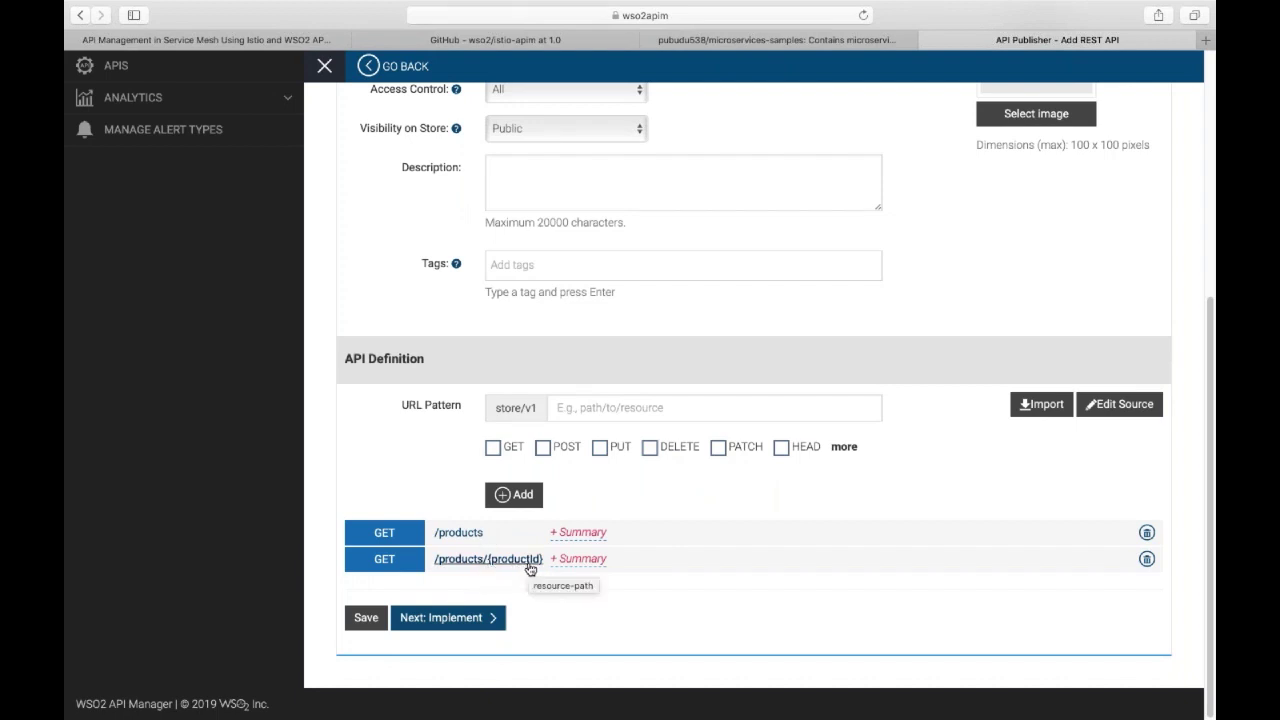
pyautogui.scroll(5, 480, 463)
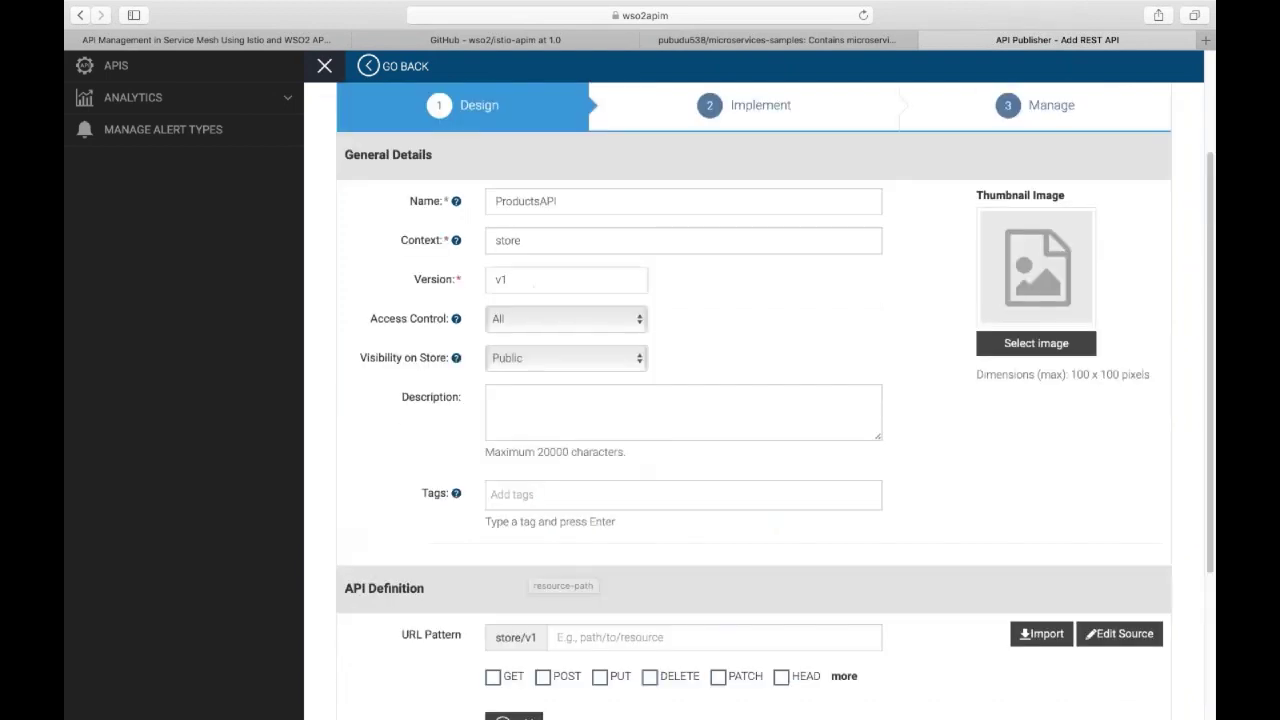
pyautogui.scroll(-5, 466, 464)
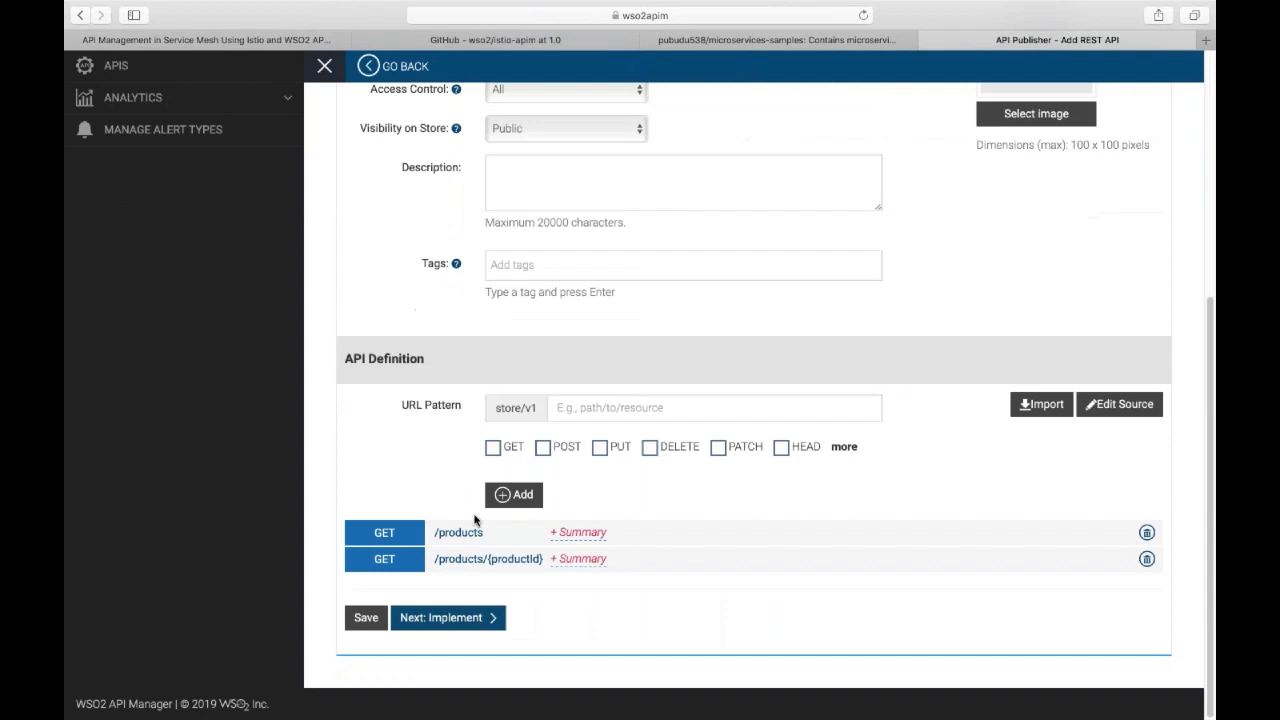
pyautogui.click(440, 617)
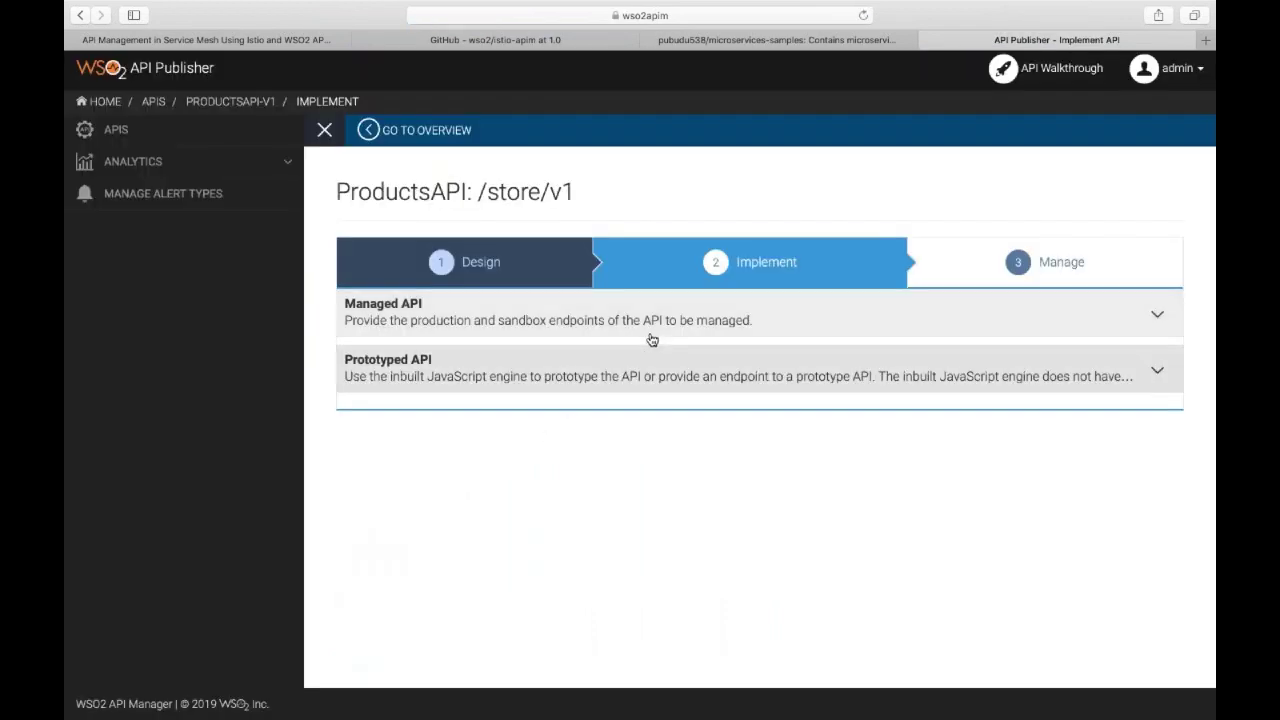
pyautogui.click(653, 331)
pyautogui.scroll(-2, 520, 451)
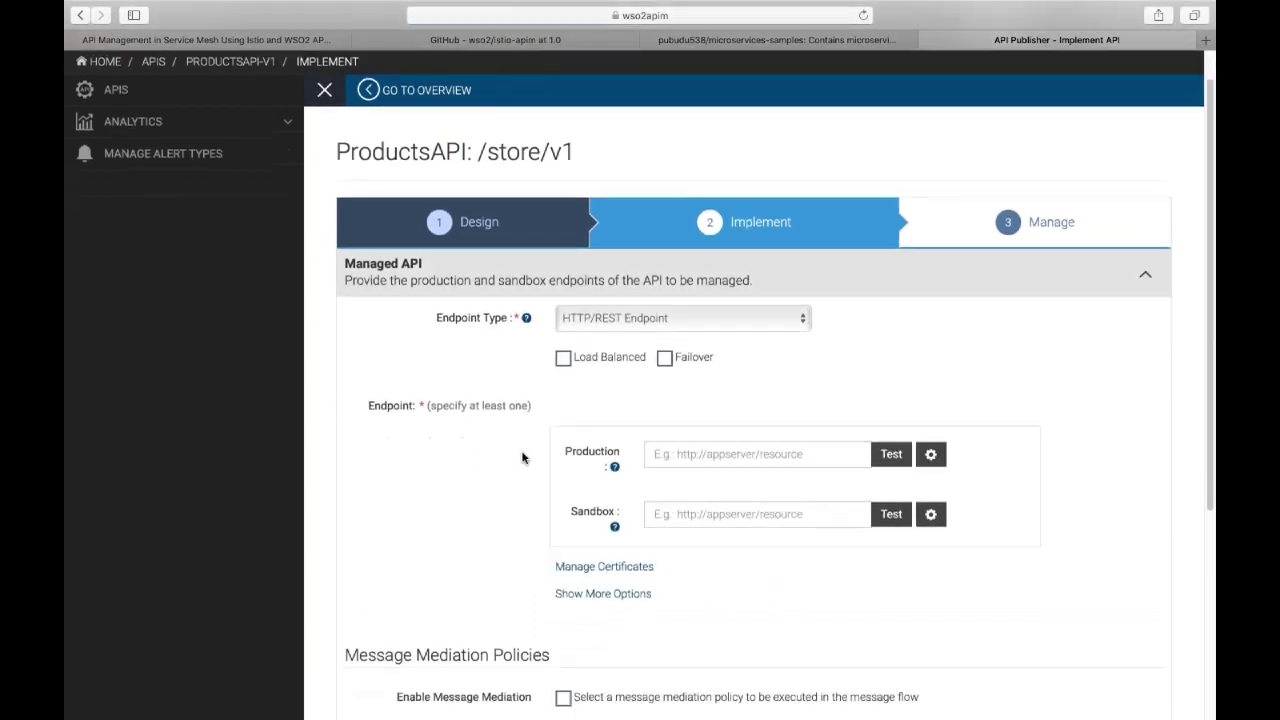
pyautogui.click(679, 396)
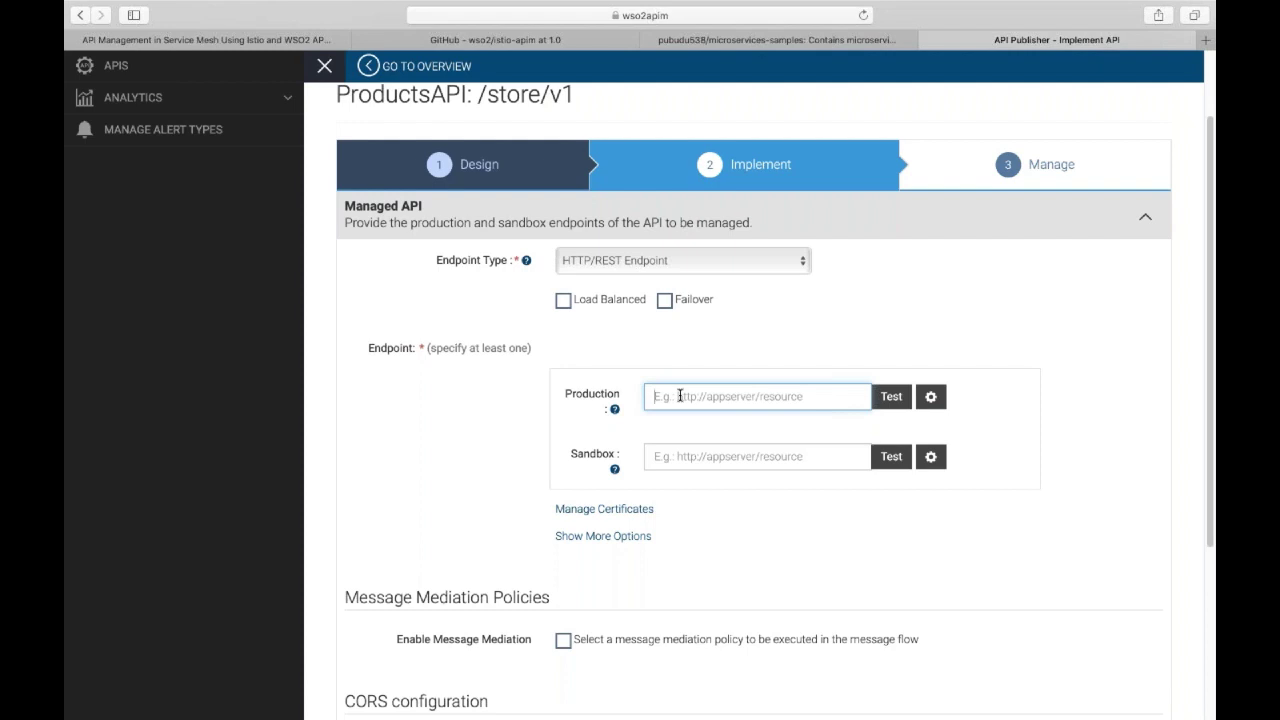
pyautogui.write('http')
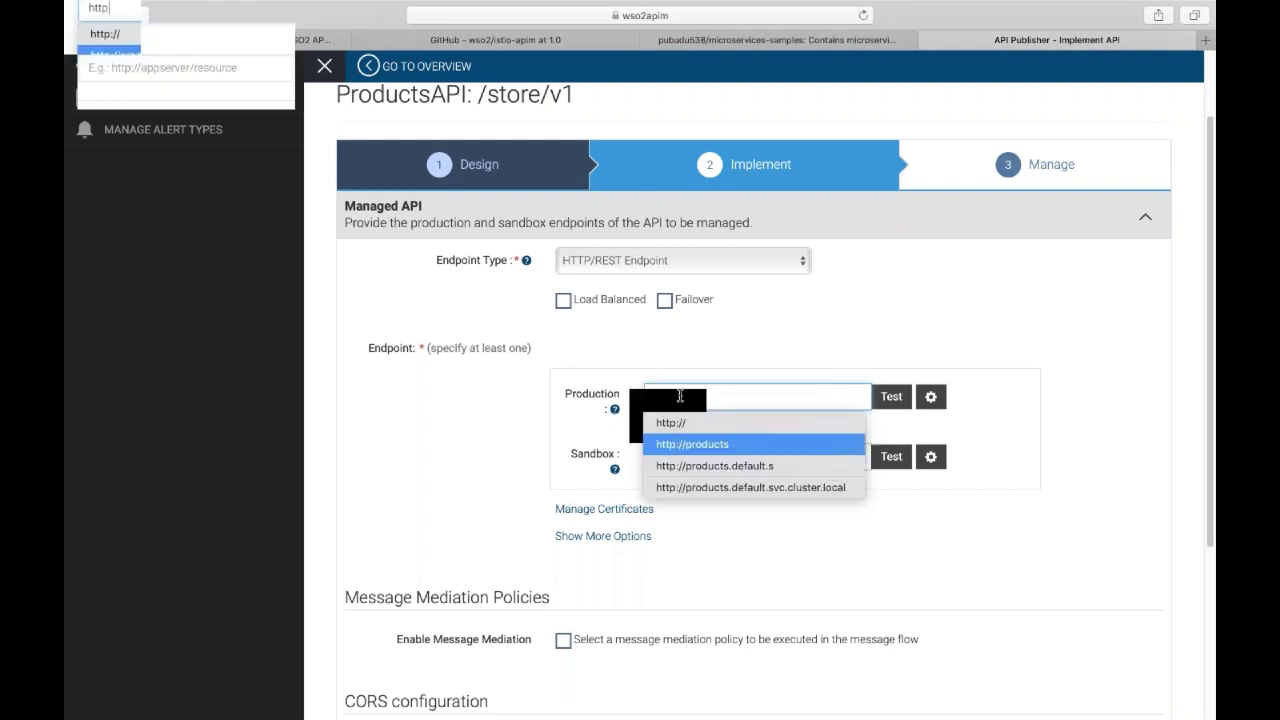
pyautogui.write('s://')
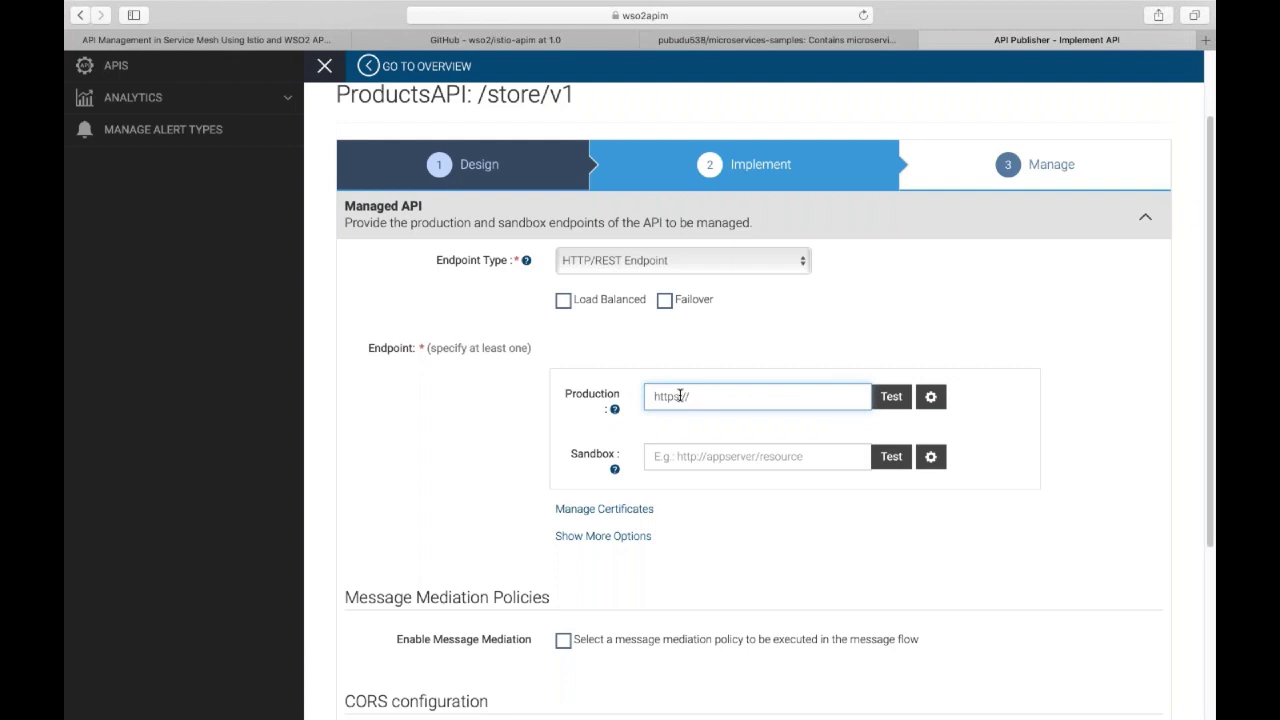
pyautogui.write('products.de')
pyautogui.click(680, 396)
pyautogui.press('BackSpace')
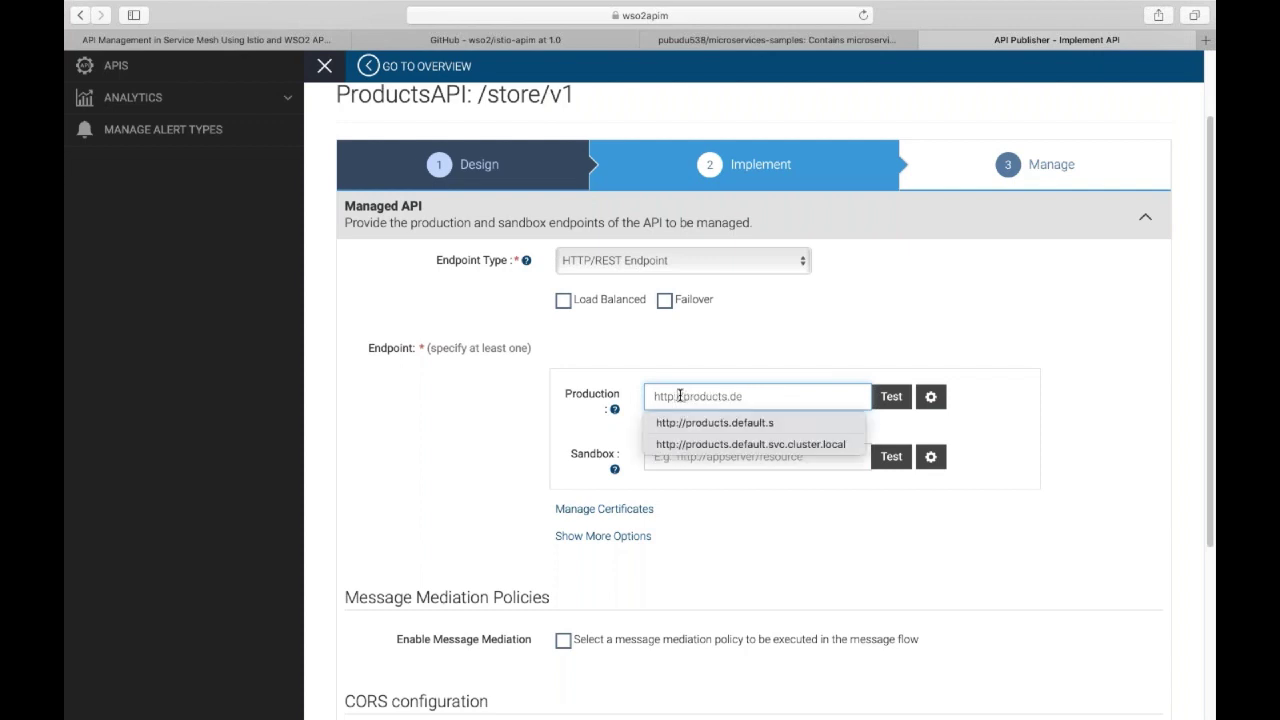
pyautogui.write('f')
pyautogui.press('Right')
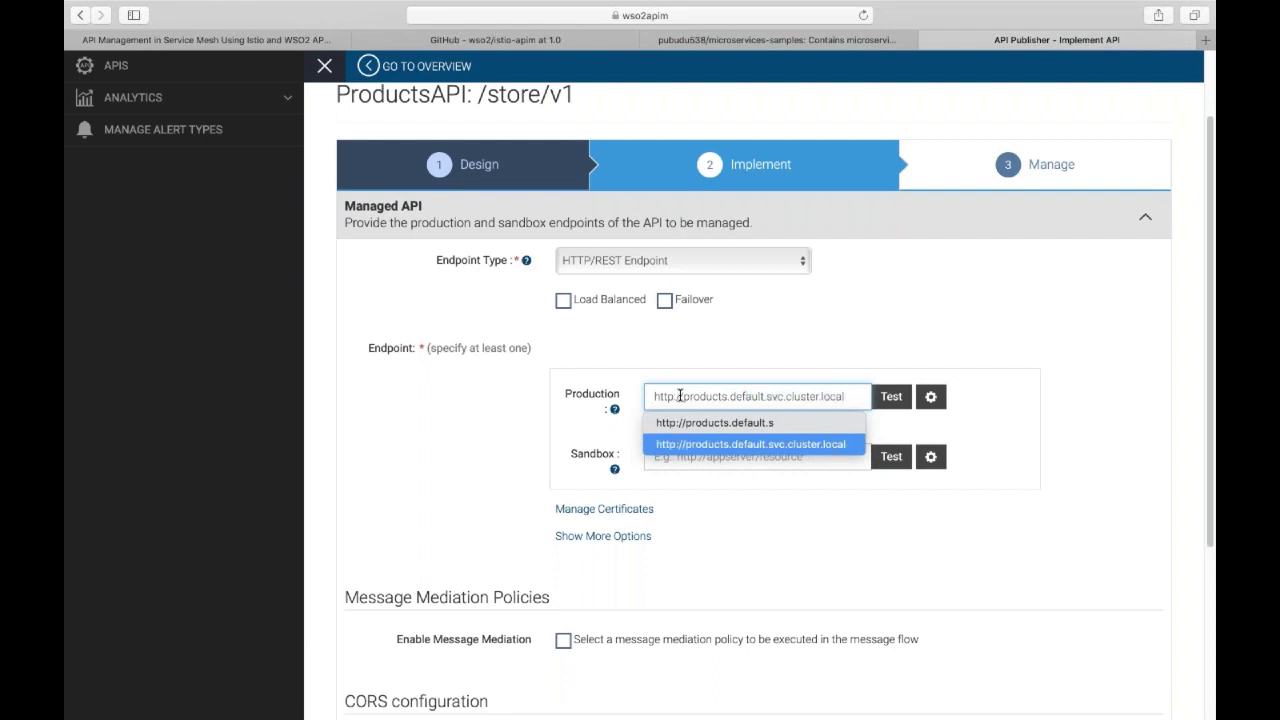
pyautogui.click(728, 362)
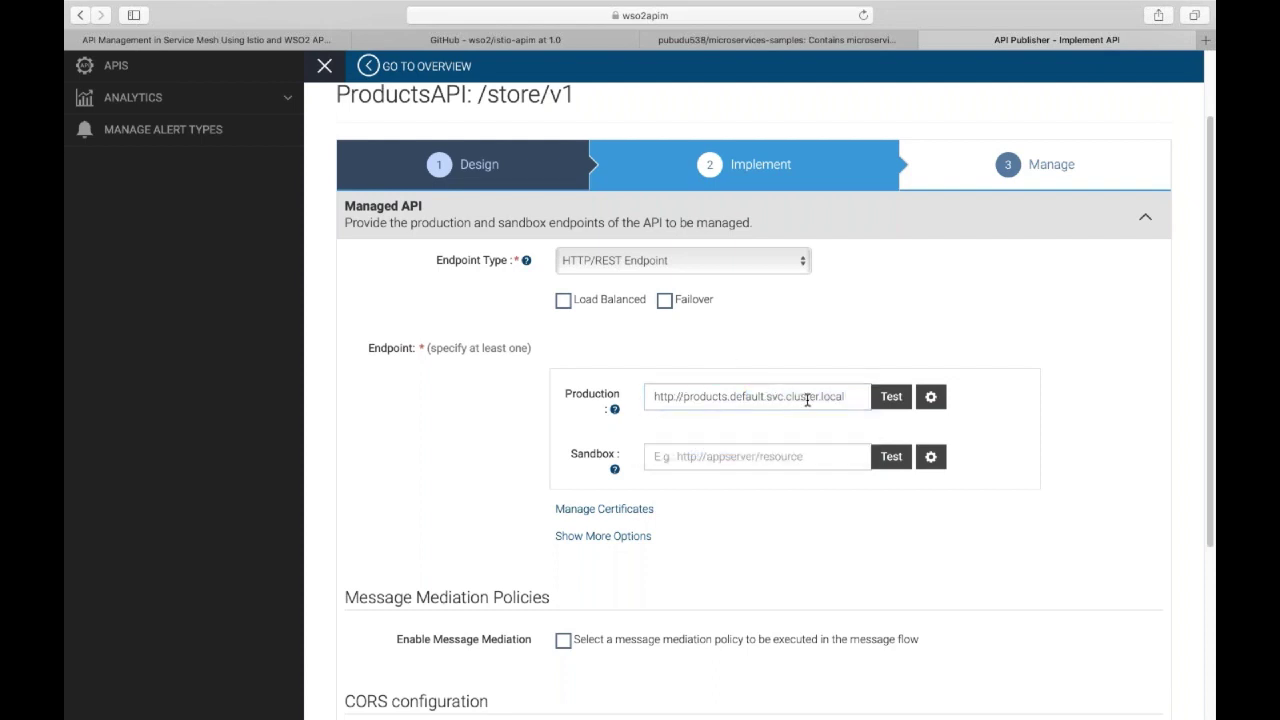
# Review the endpoint URL, then save and continue to the Manage step.
pyautogui.click(733, 398)
pyautogui.moveTo(684, 396); pyautogui.dragTo(728, 396)
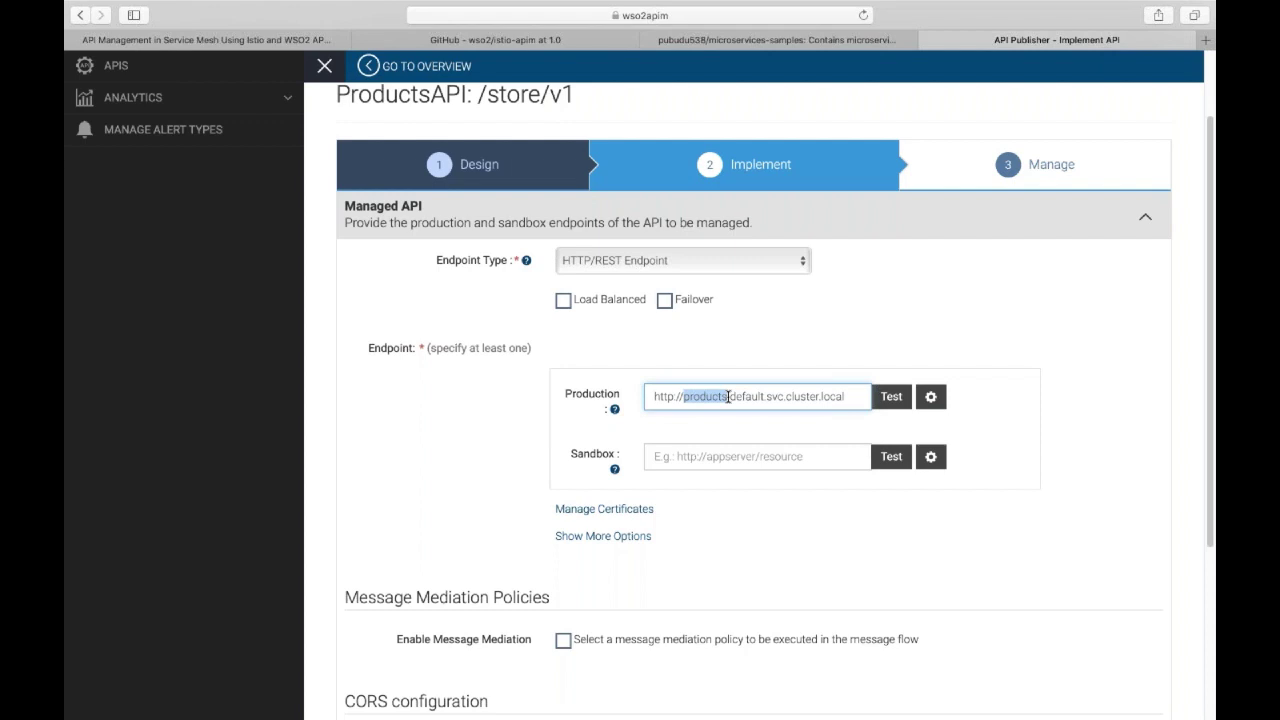
pyautogui.moveTo(728, 396); pyautogui.dragTo(852, 397)
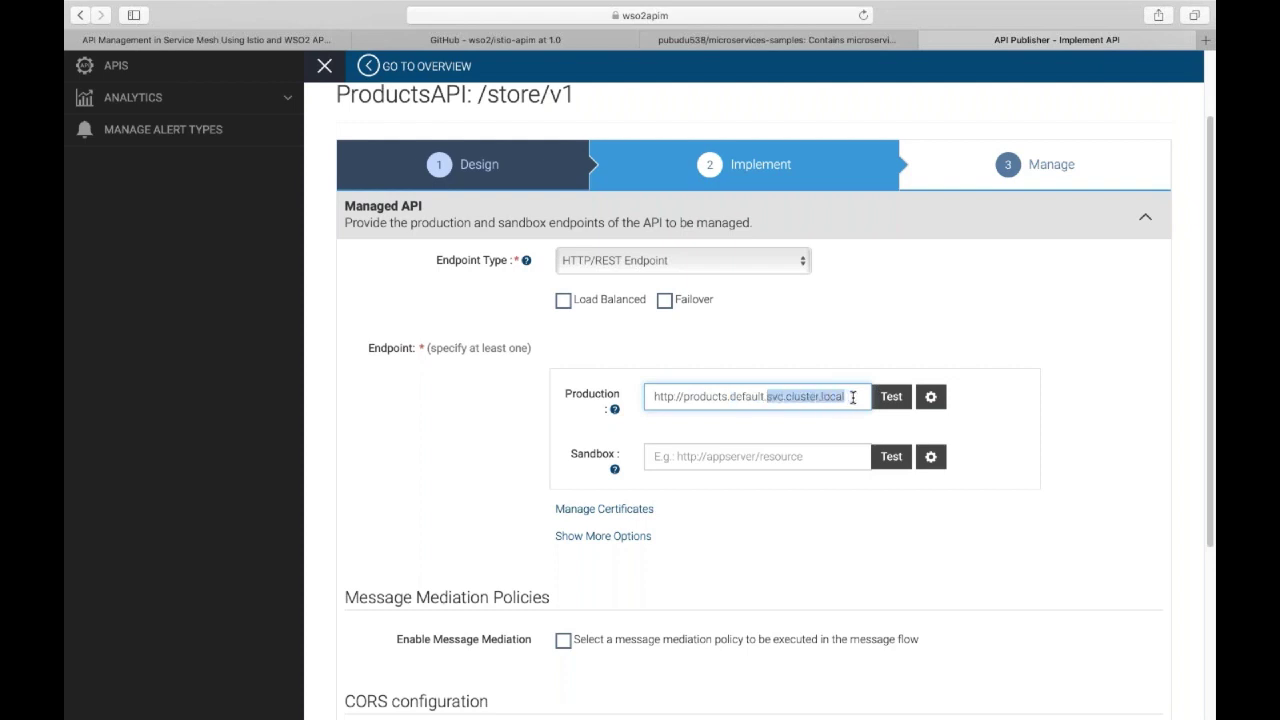
pyautogui.click(839, 355)
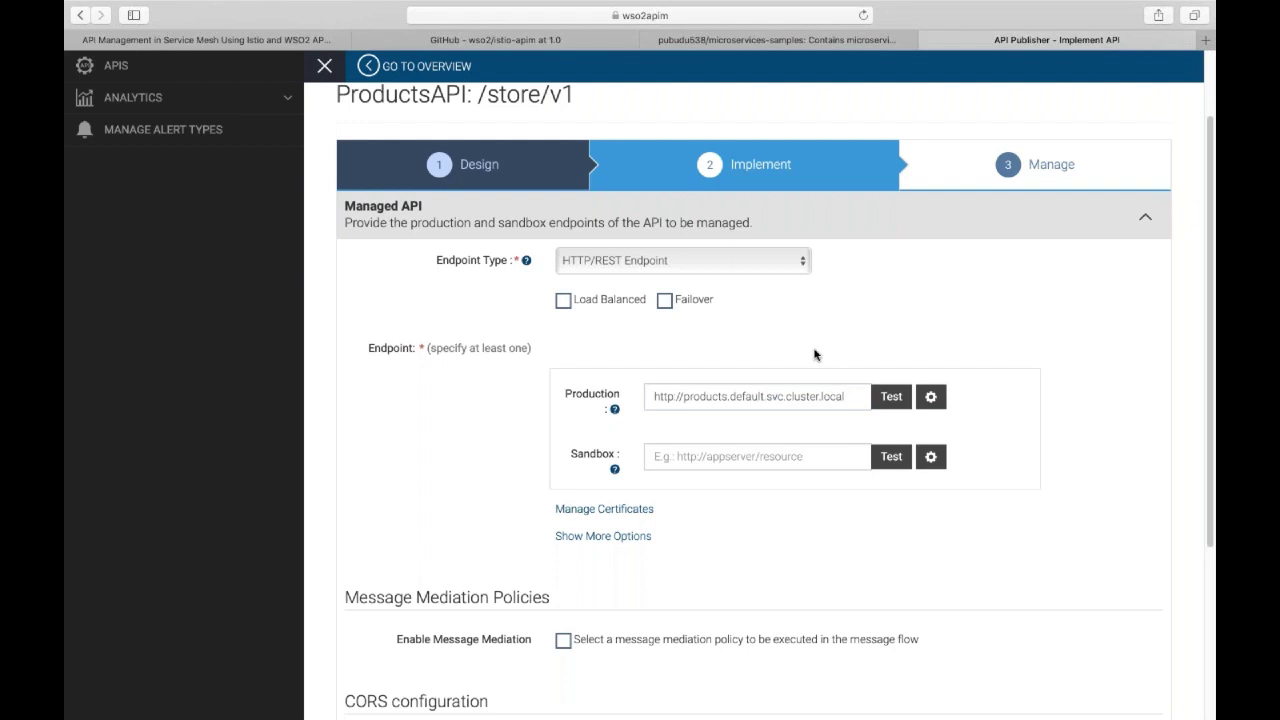
pyautogui.moveTo(655, 396); pyautogui.dragTo(845, 398)
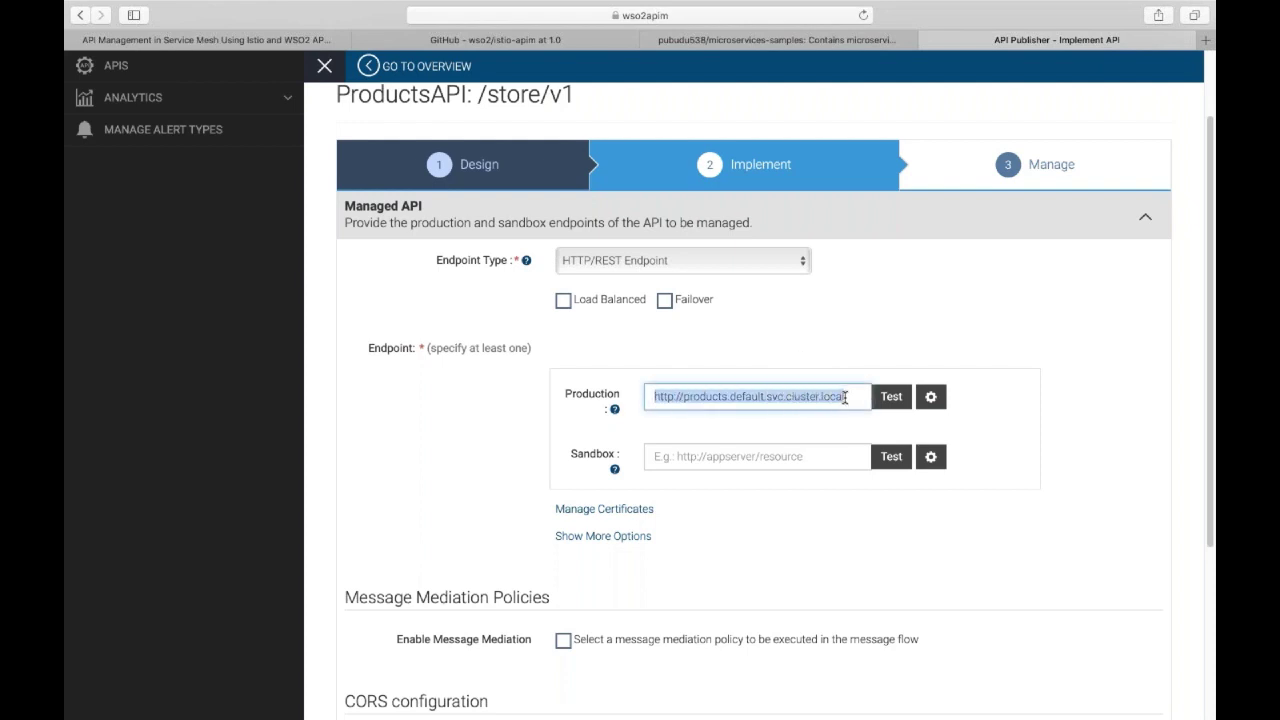
pyautogui.click(812, 356)
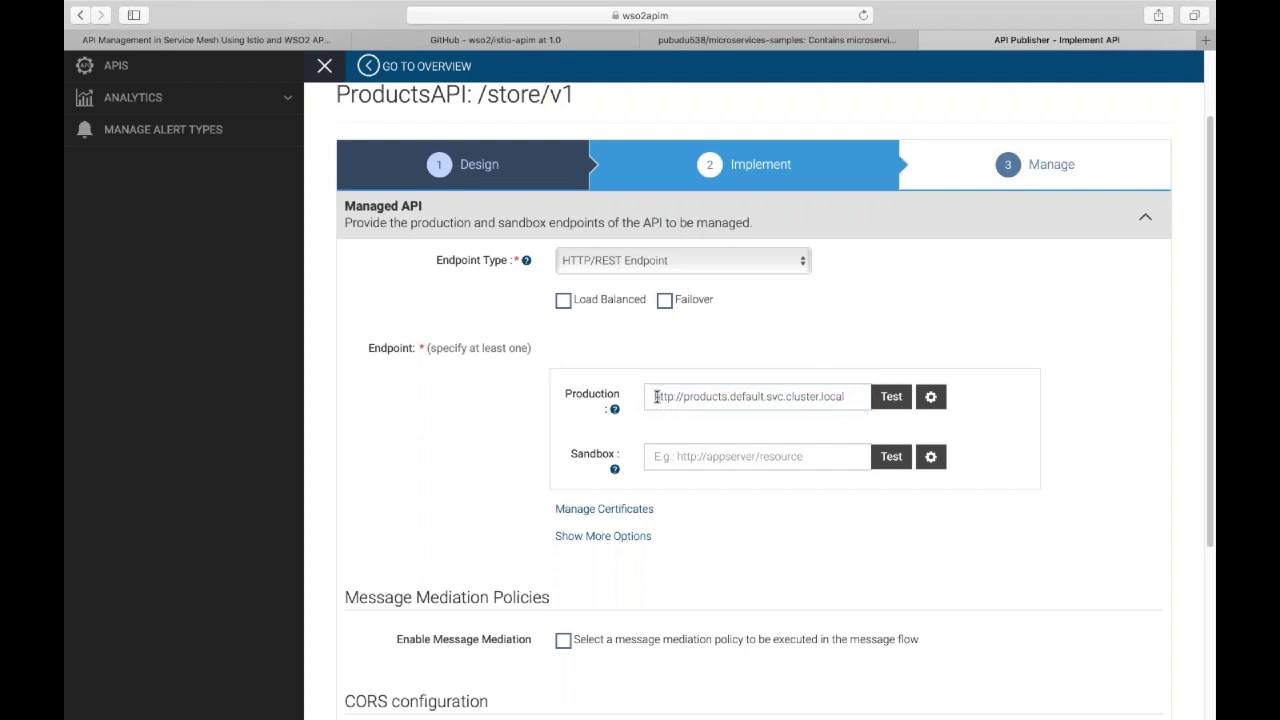
pyautogui.moveTo(655, 396); pyautogui.dragTo(846, 398)
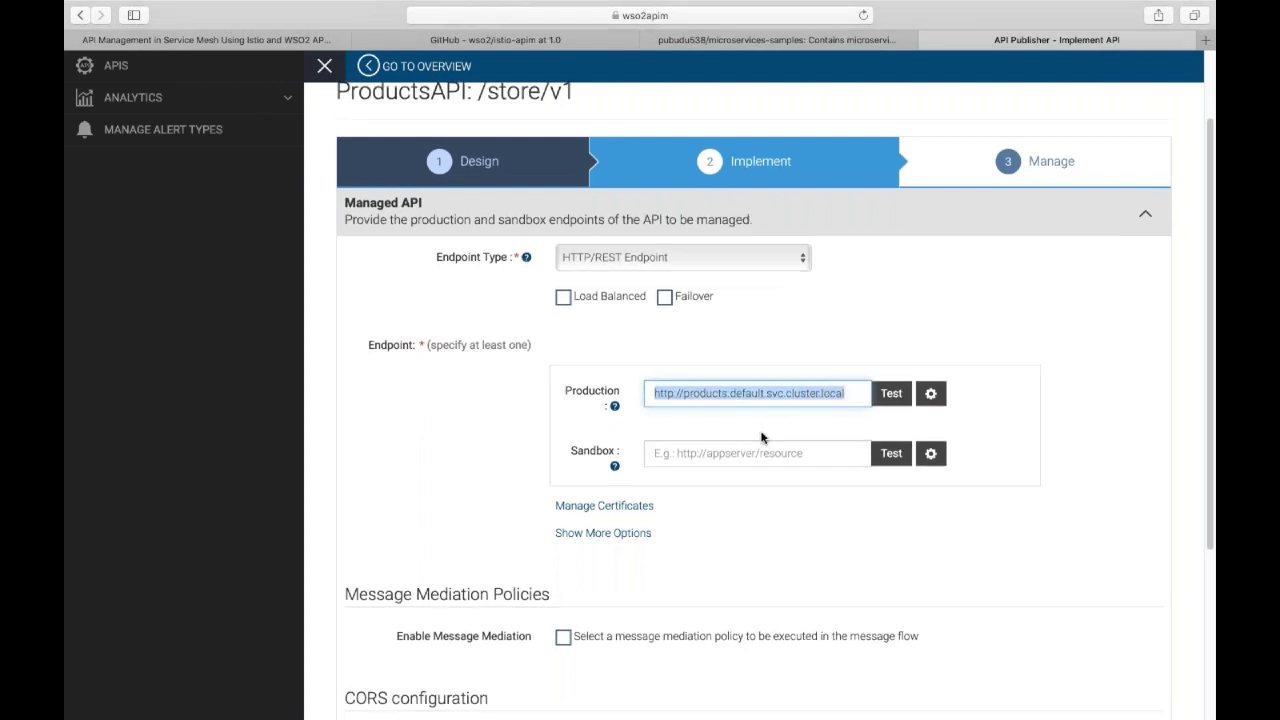
pyautogui.scroll(-3, 760, 437)
pyautogui.click(445, 670)
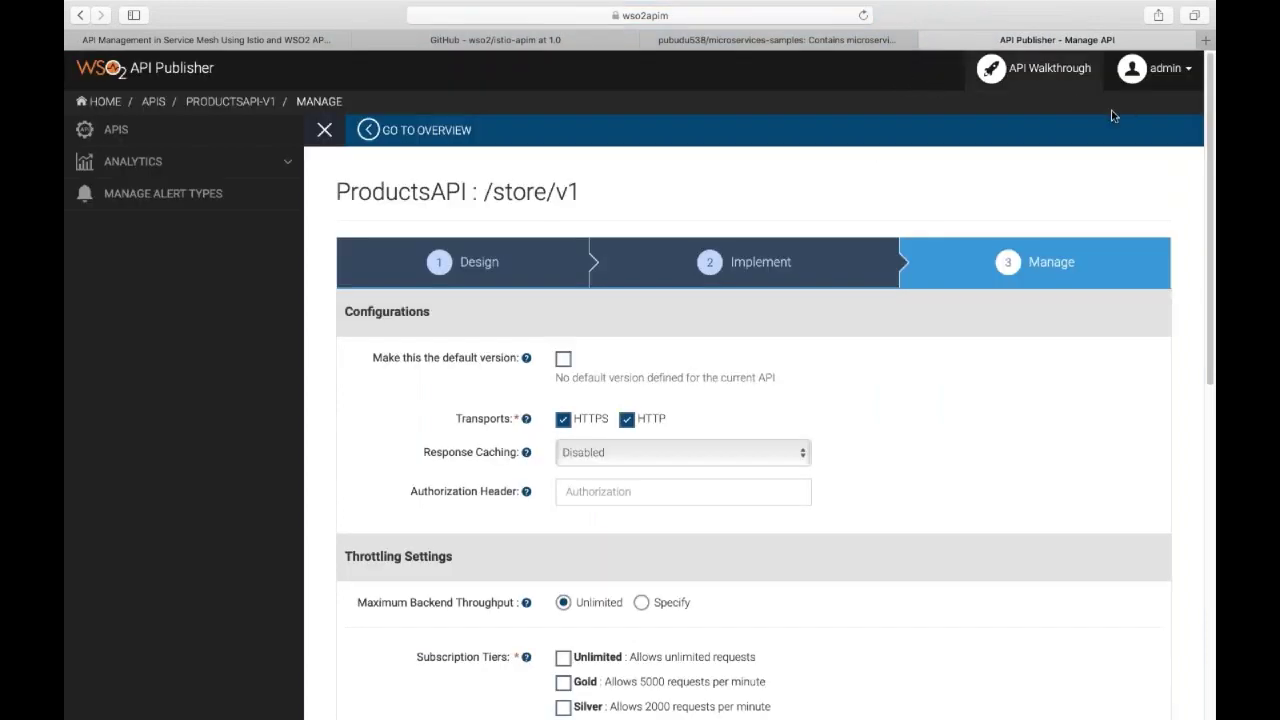
# Allow the Unlimited and Gold subscription tiers for ProductsAPI.
pyautogui.scroll(-5, 871, 320)
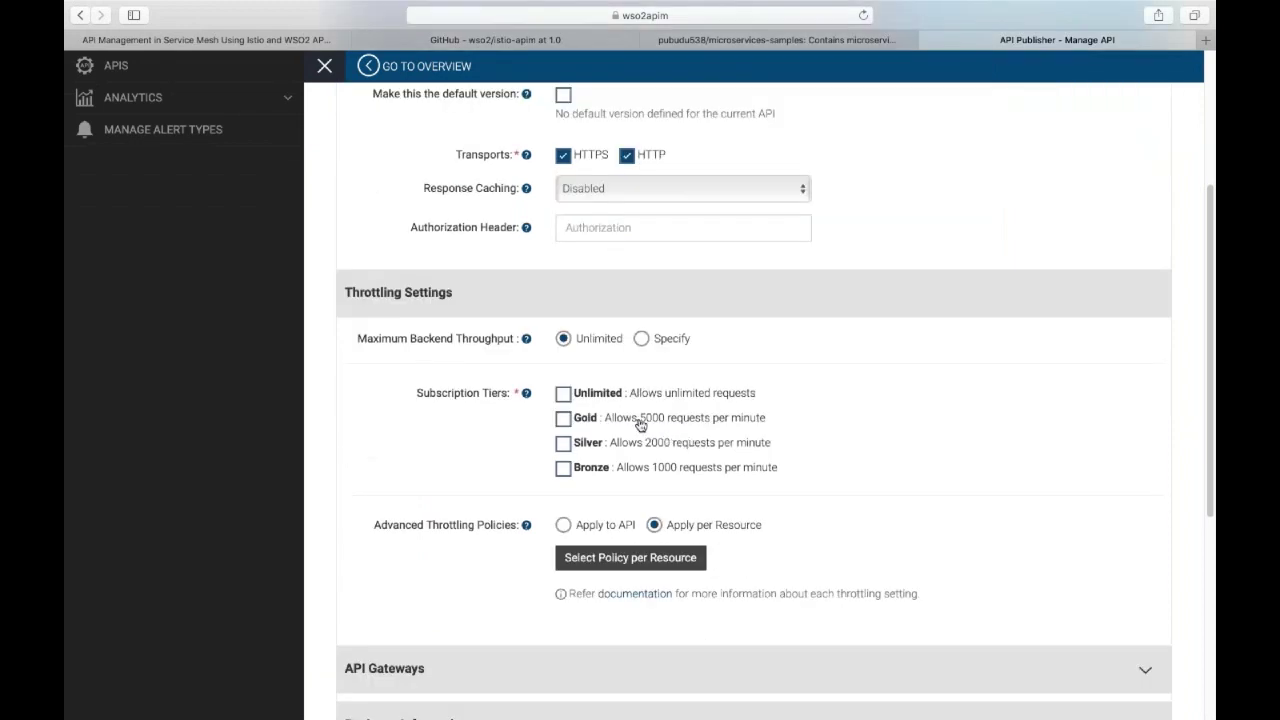
pyautogui.click(564, 396)
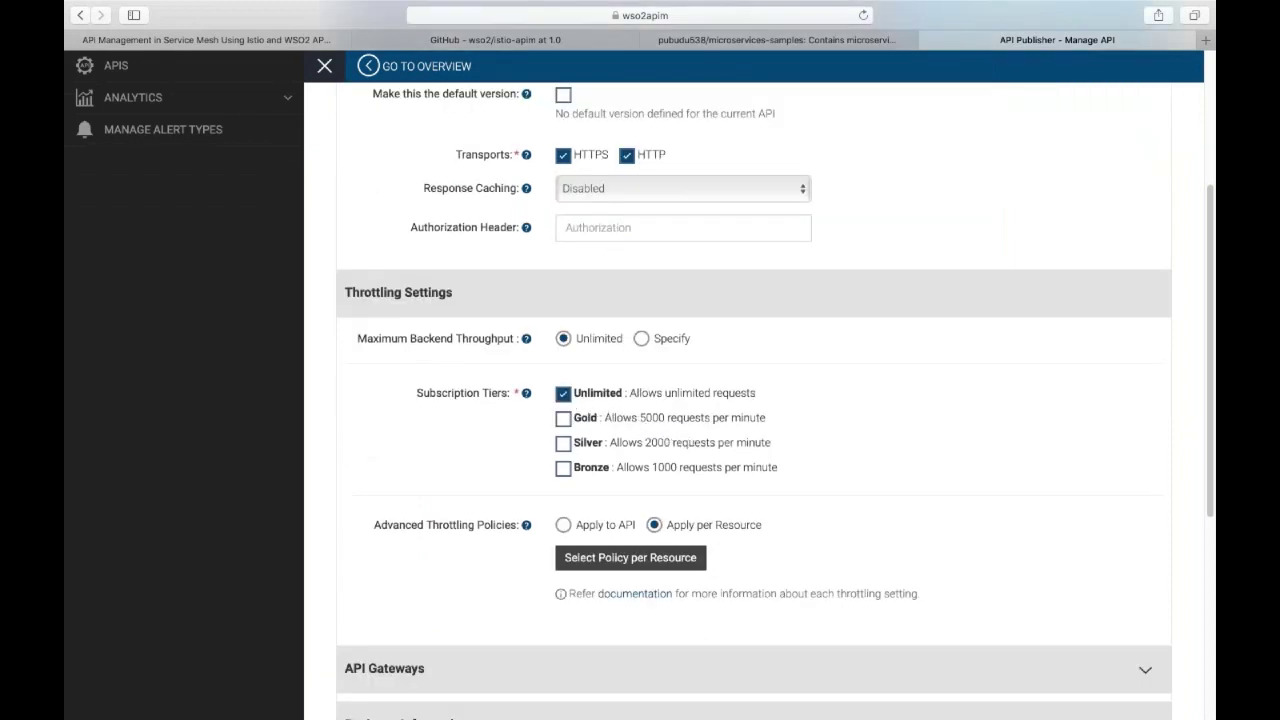
pyautogui.click(563, 420)
pyautogui.scroll(-3, 512, 428)
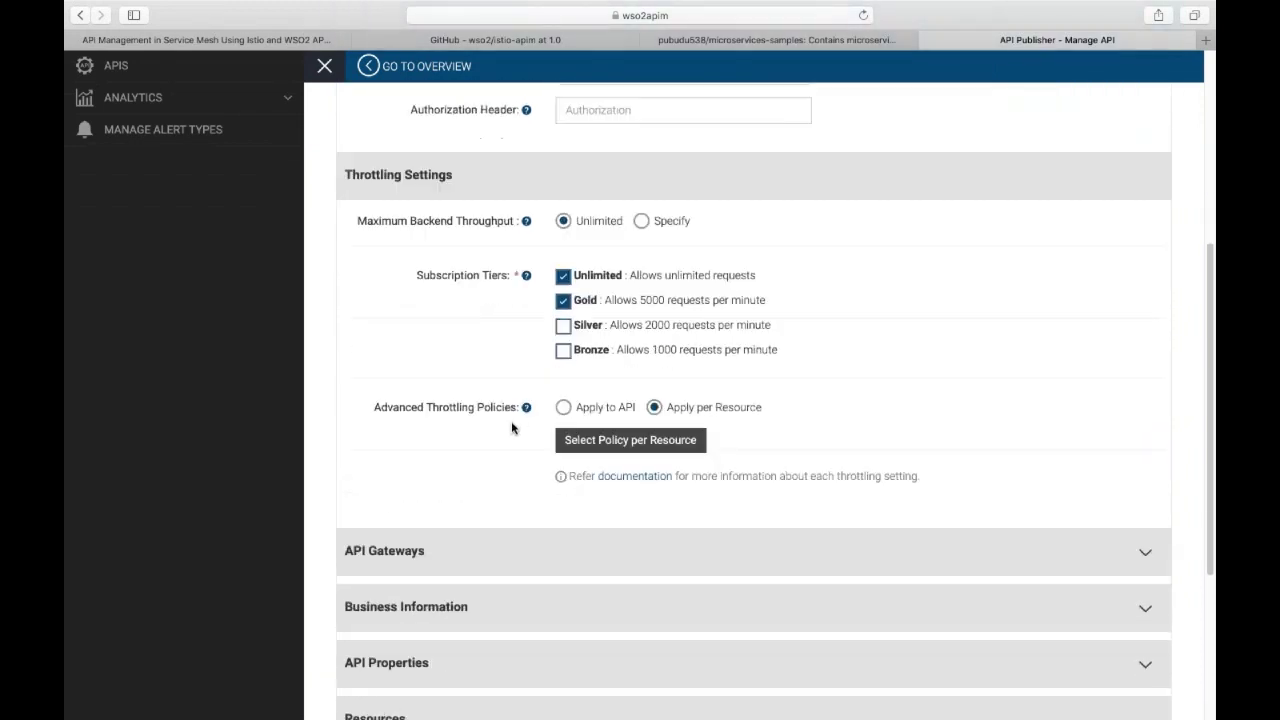
pyautogui.scroll(-6, 511, 428)
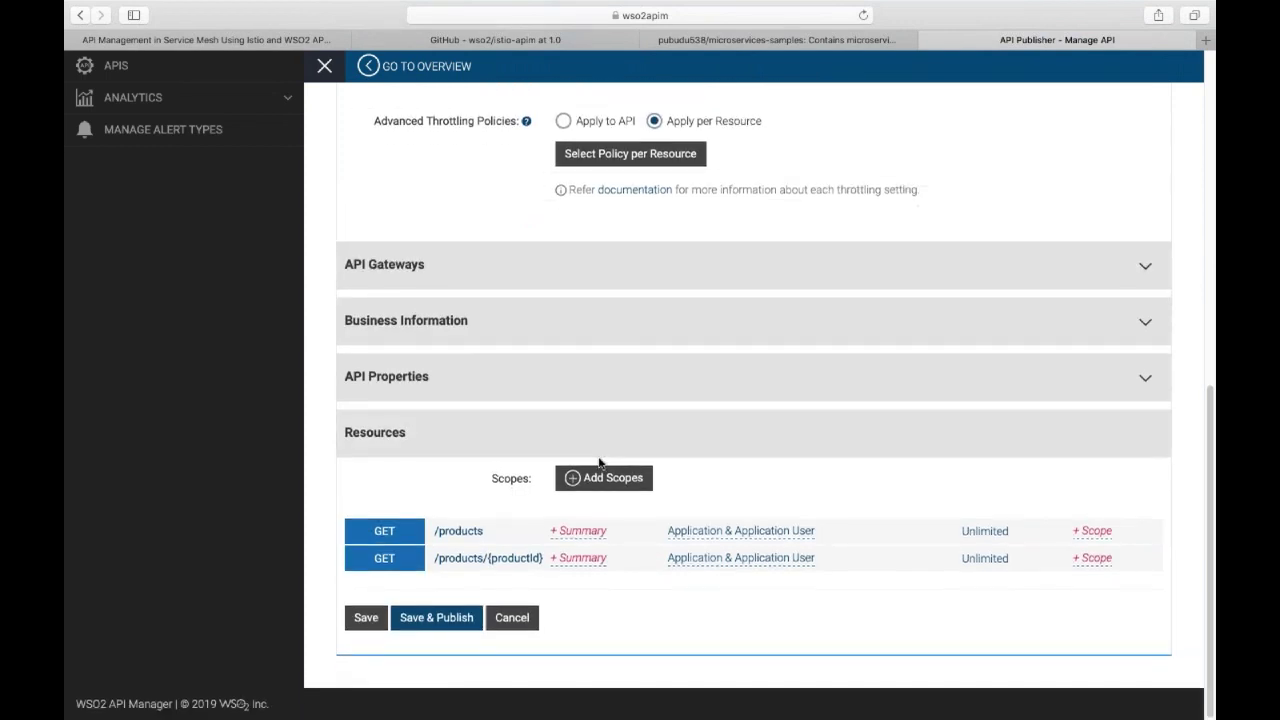
# Define a scope with key and name scope_productid restricted to the admin role.
pyautogui.click(621, 479)
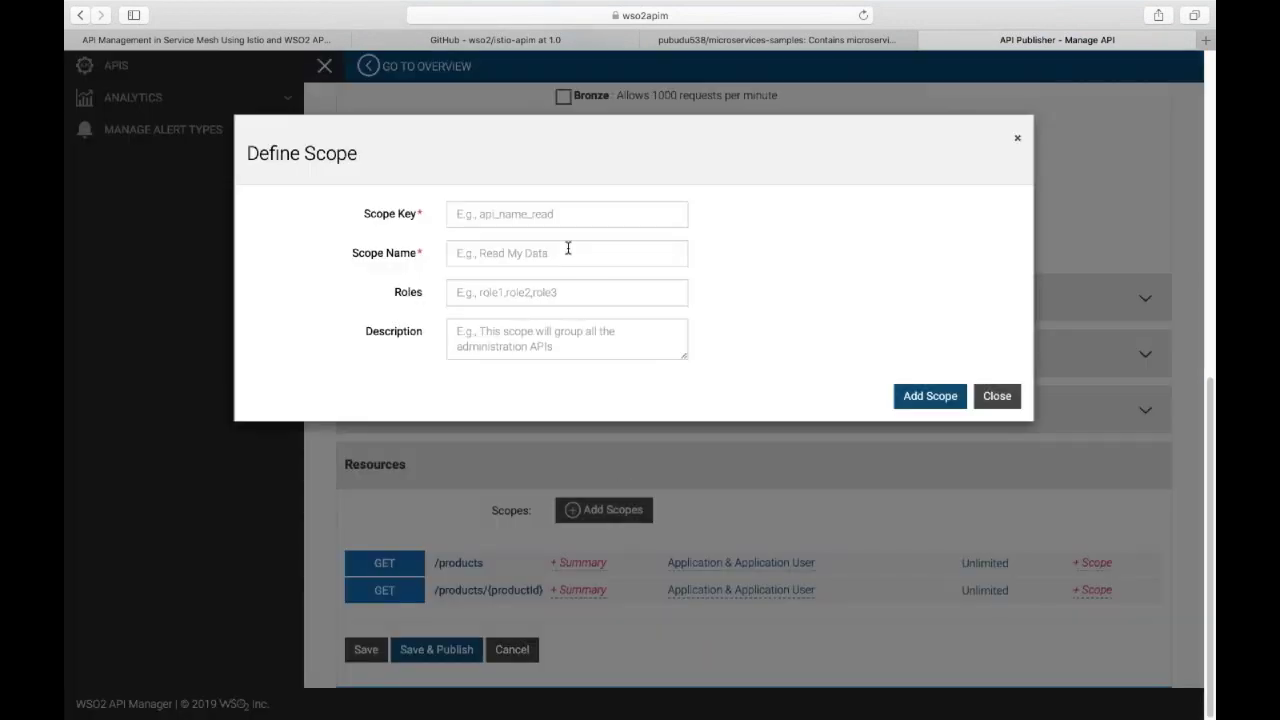
pyautogui.click(560, 218)
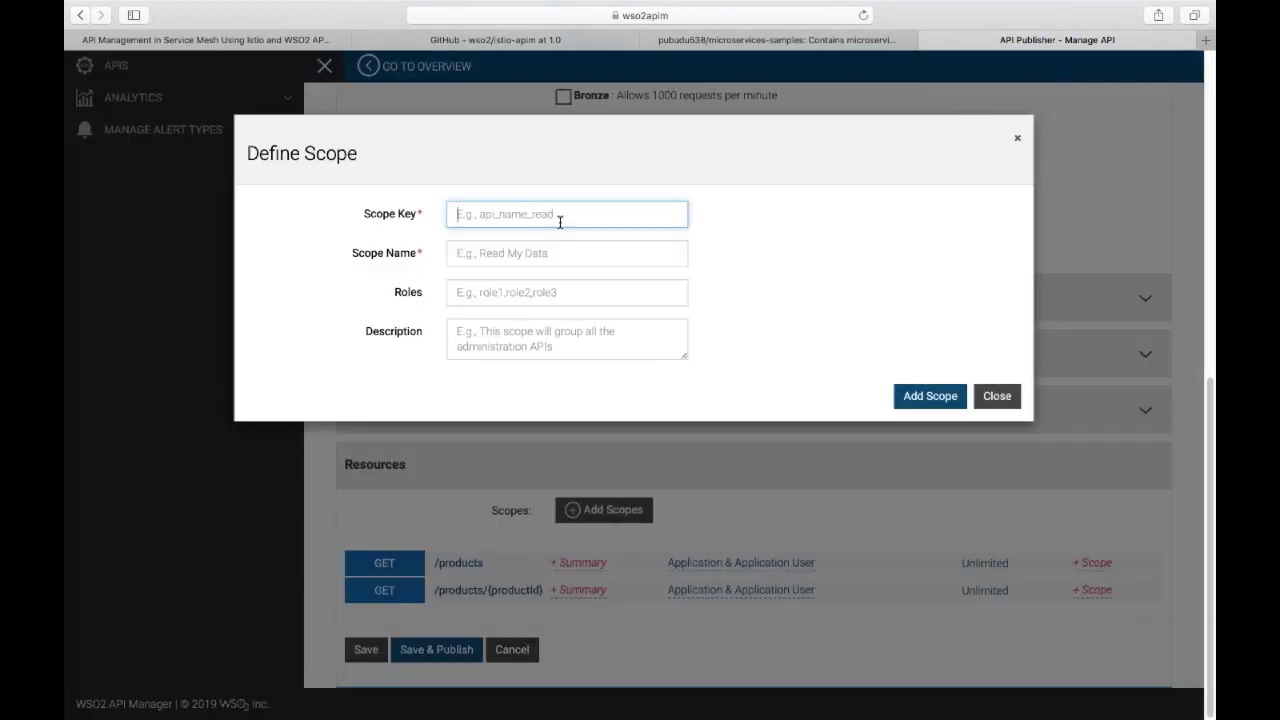
pyautogui.write('scope_productid')
pyautogui.press('Tab')
pyautogui.write('sco')
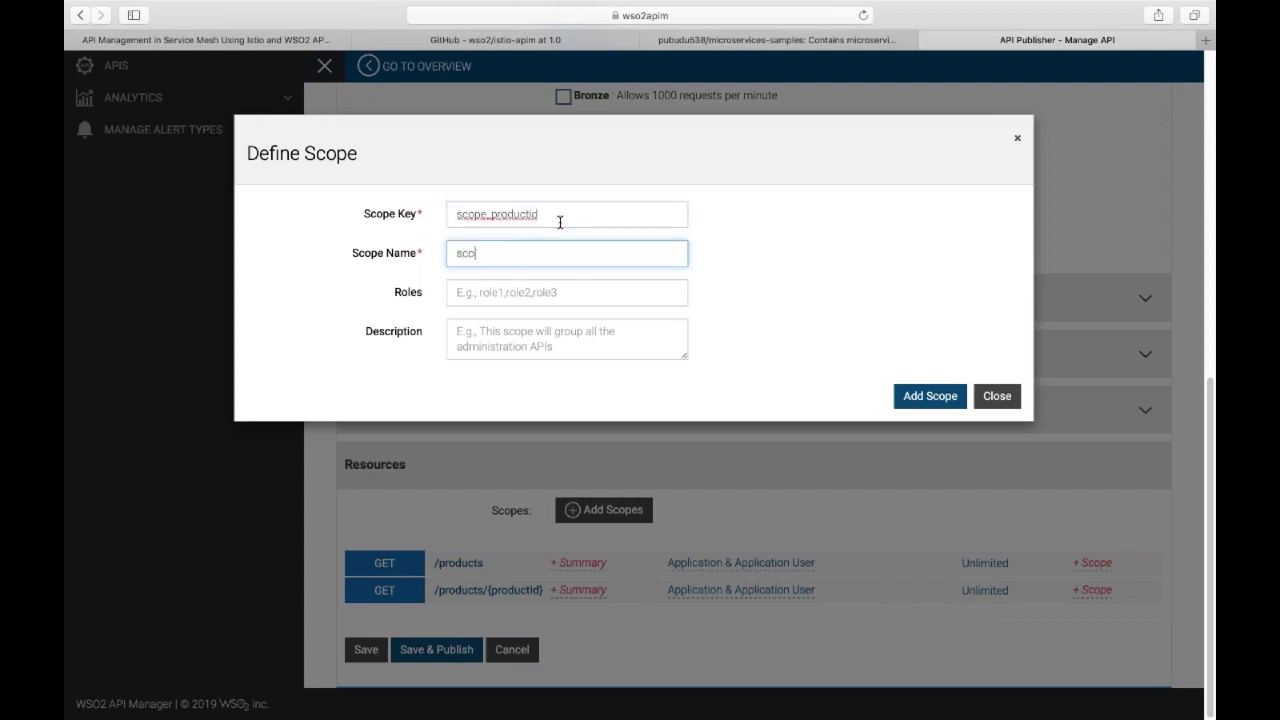
pyautogui.write('pe_productid')
pyautogui.press('Tab')
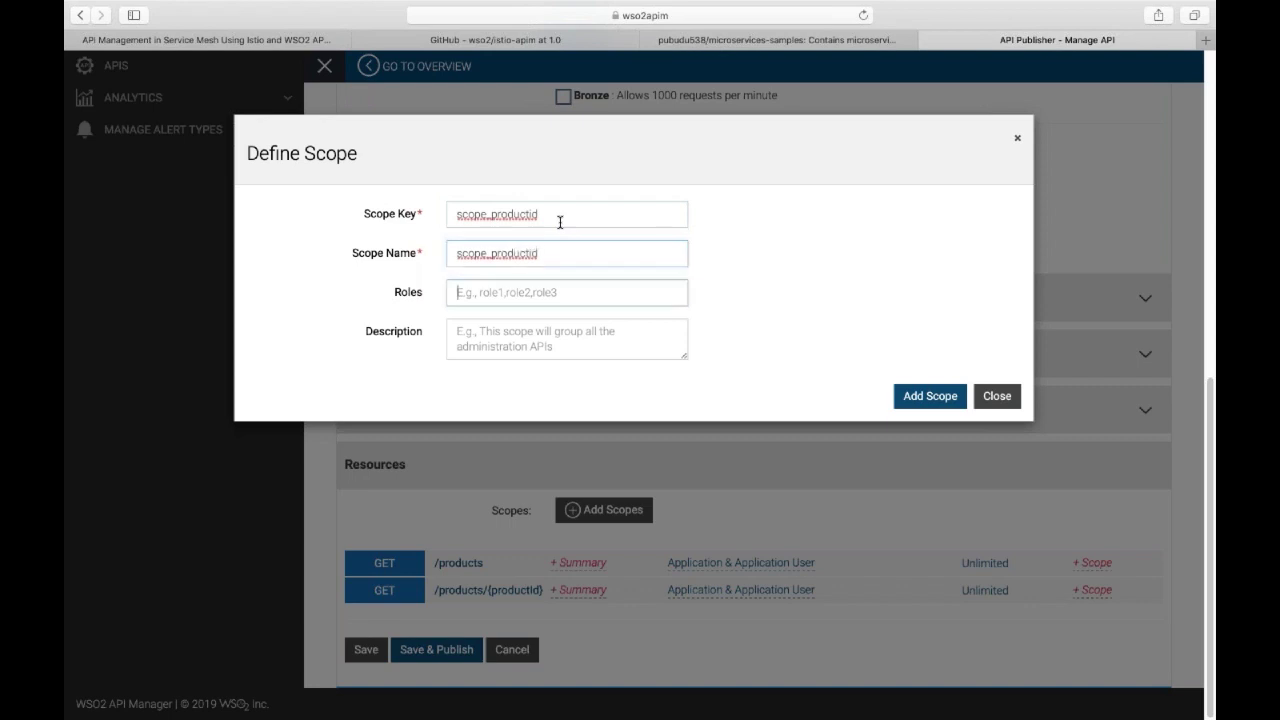
pyautogui.write('admin')
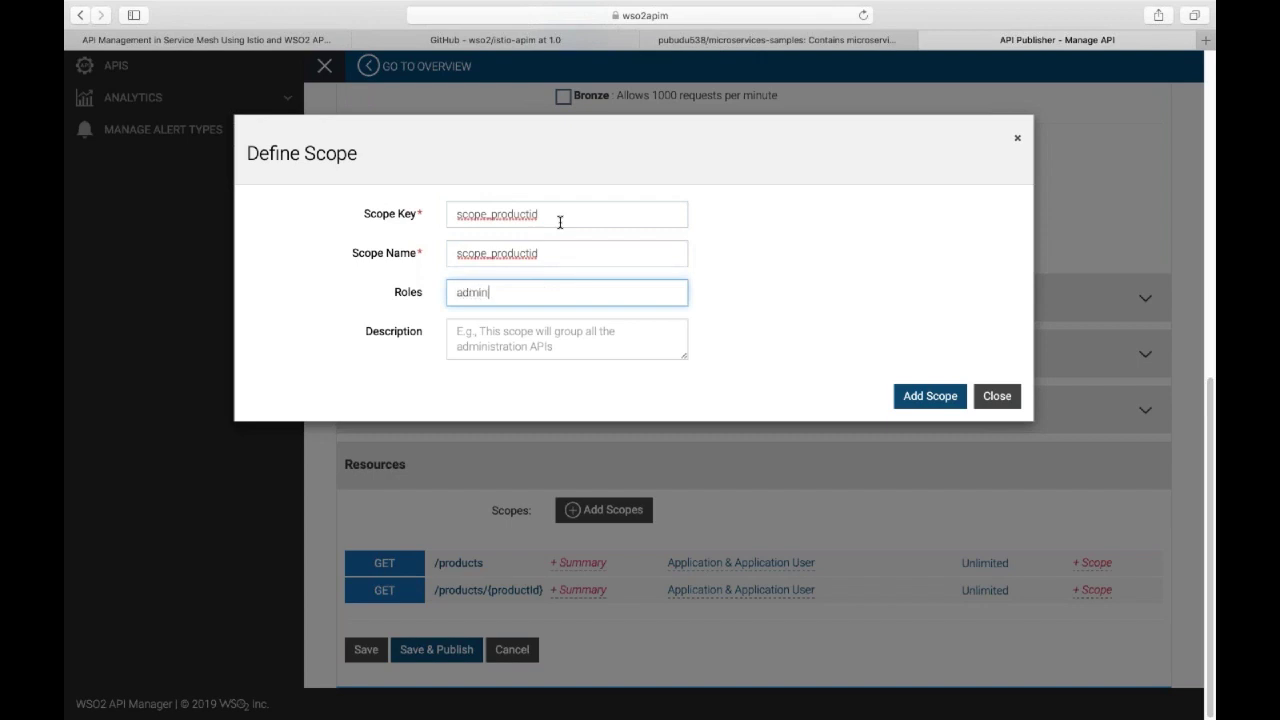
pyautogui.click(906, 400)
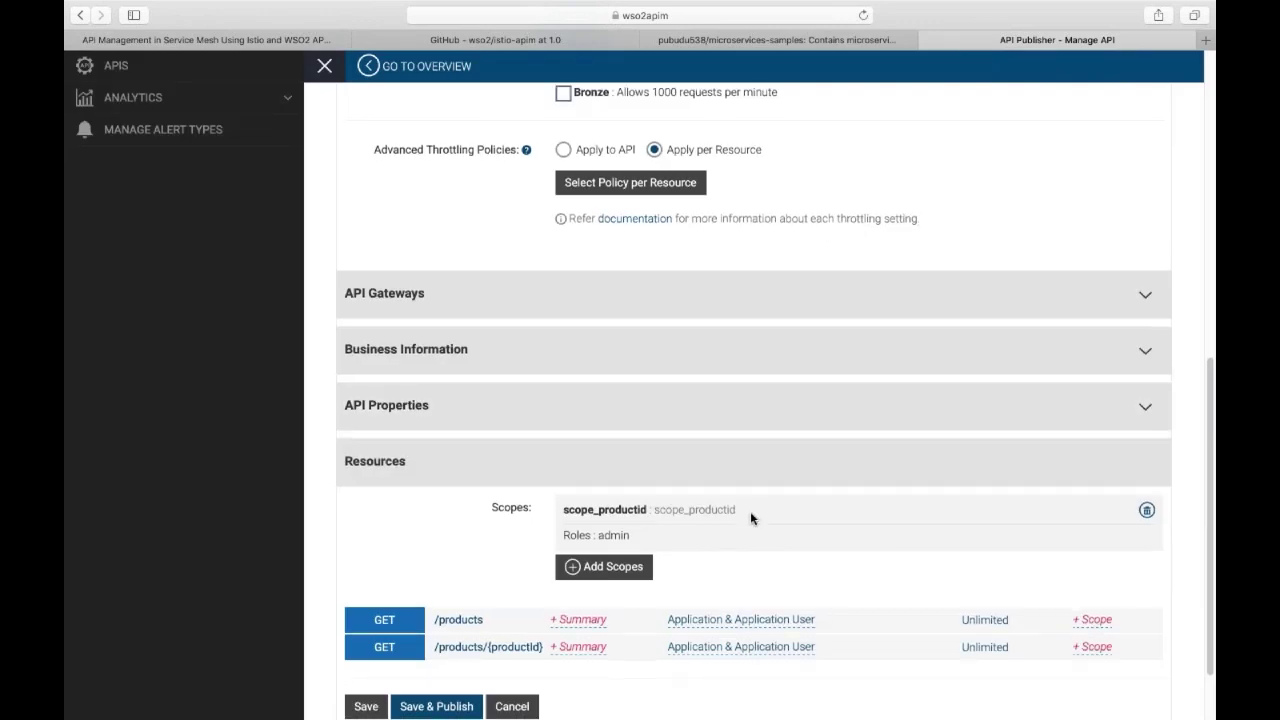
# Choose scope_productid on the GET /products/{productId} row and confirm it.
pyautogui.scroll(-2, 750, 511)
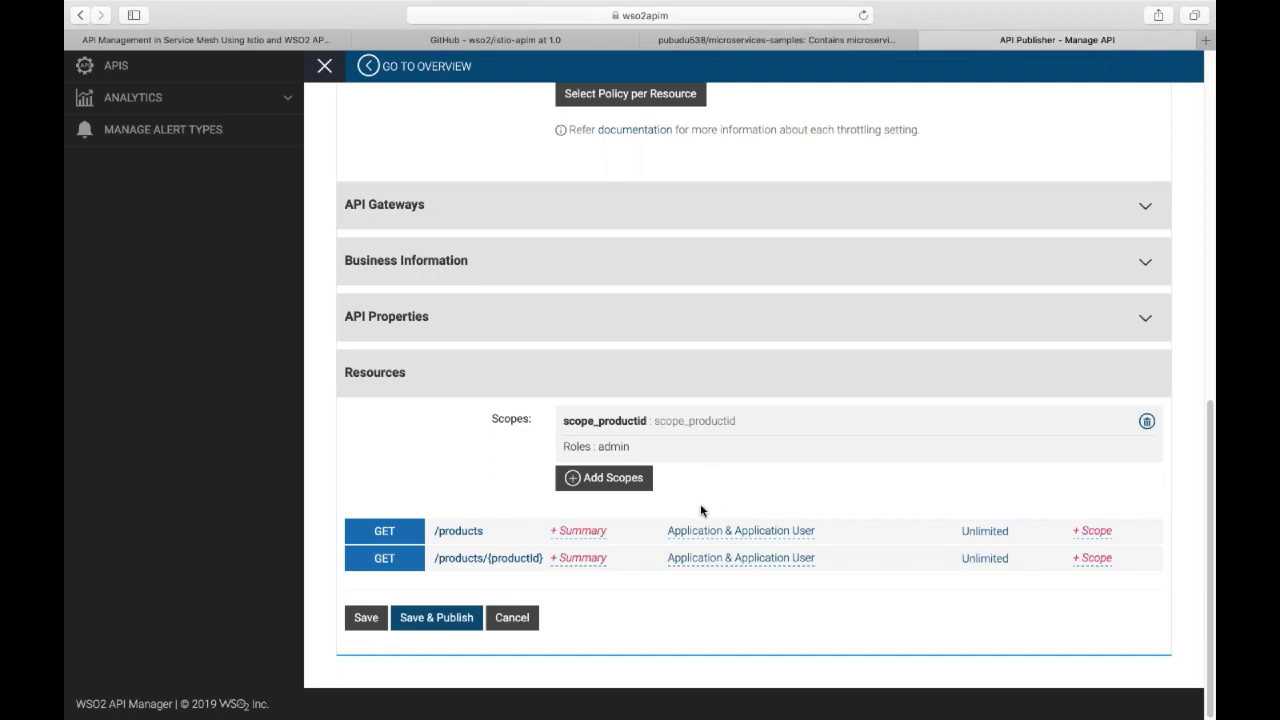
pyautogui.click(1088, 558)
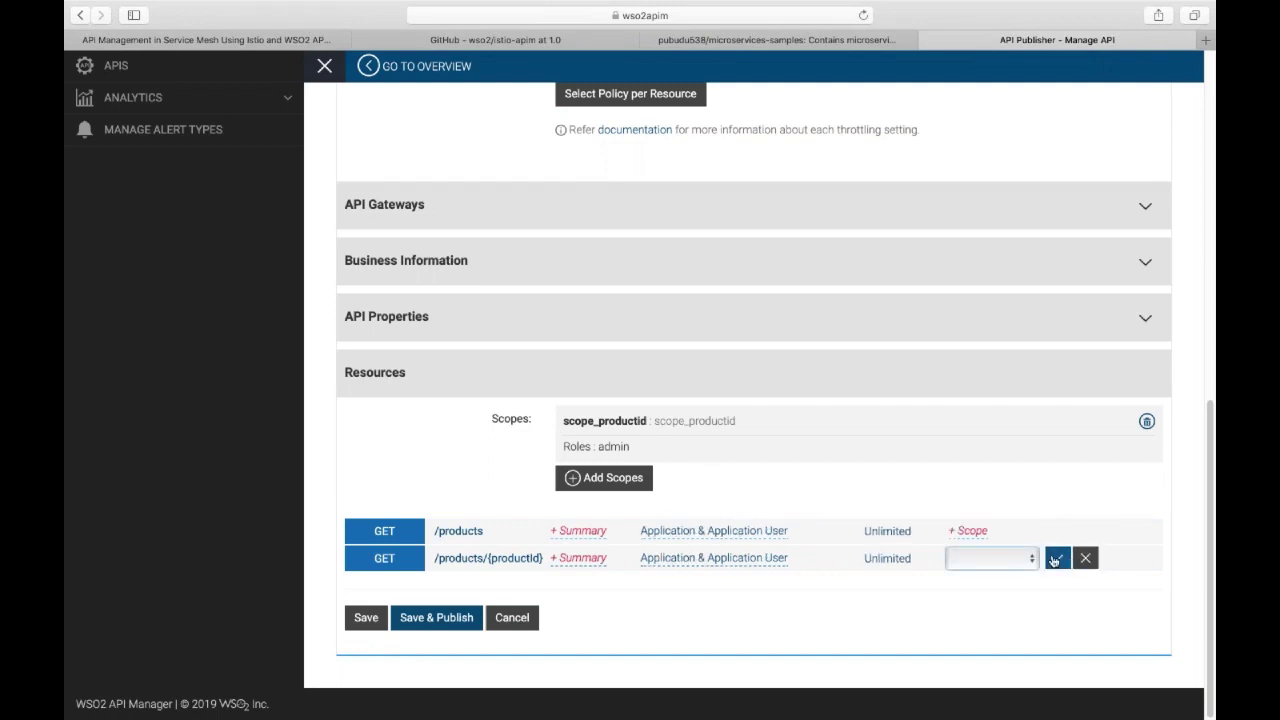
pyautogui.click(1030, 560)
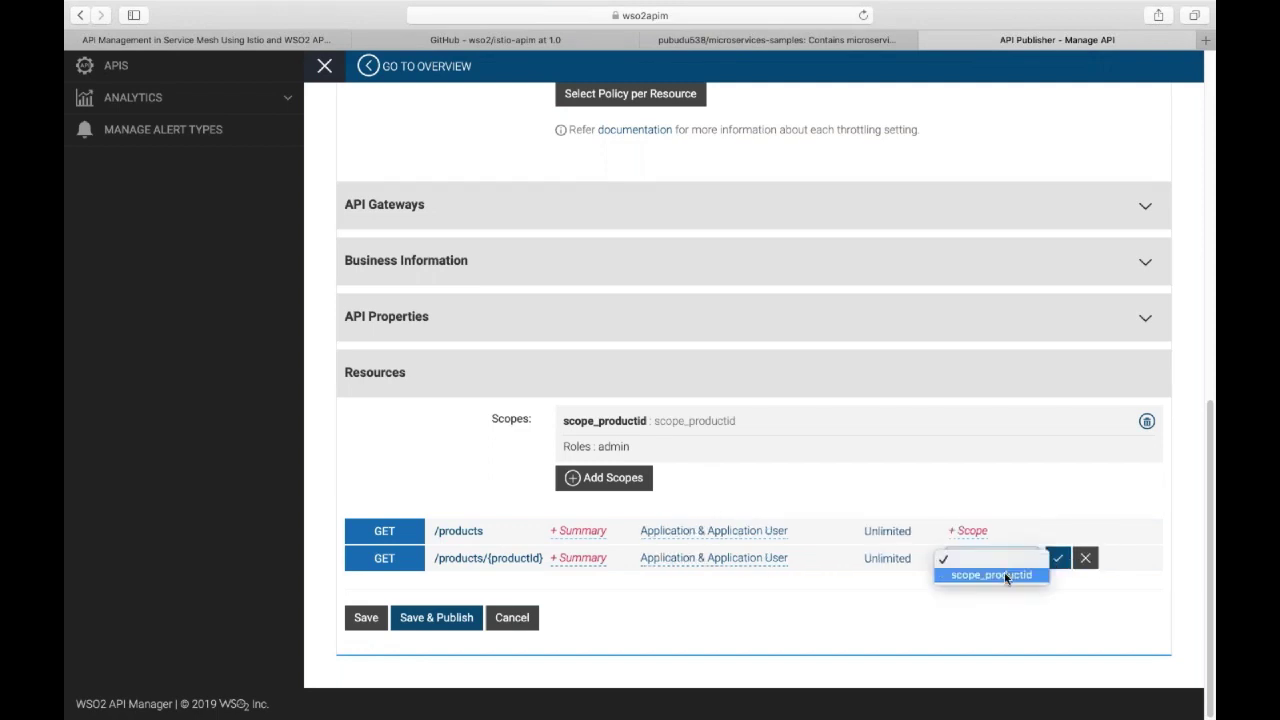
pyautogui.click(1007, 577)
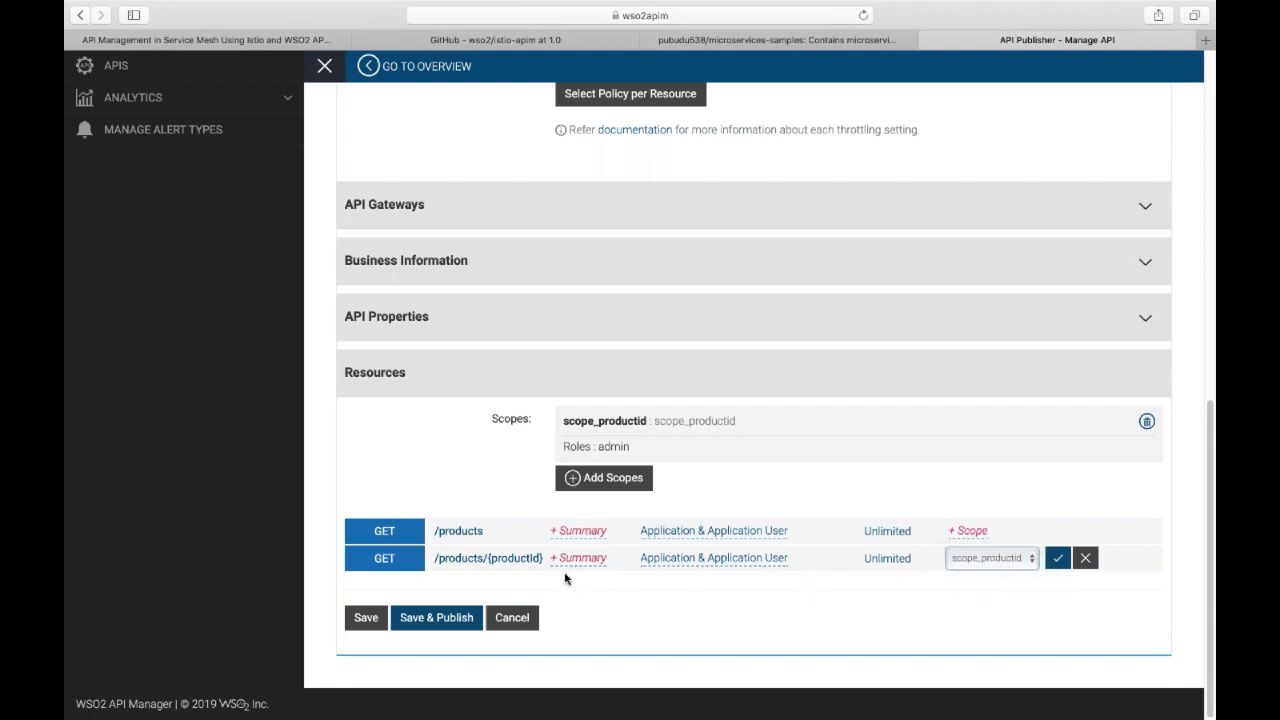
pyautogui.click(1057, 558)
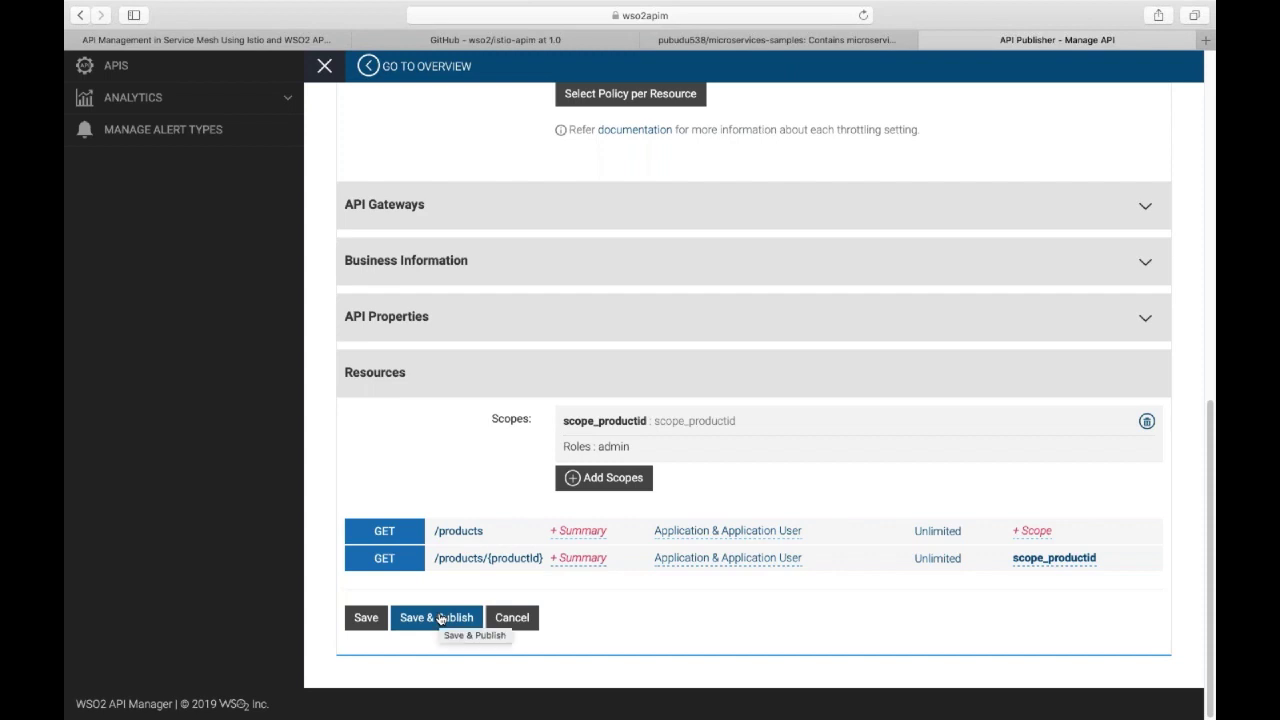
# Publish ProductsAPI-v1 with its new scope and view its PUBLISHED overview.
pyautogui.click(439, 619)
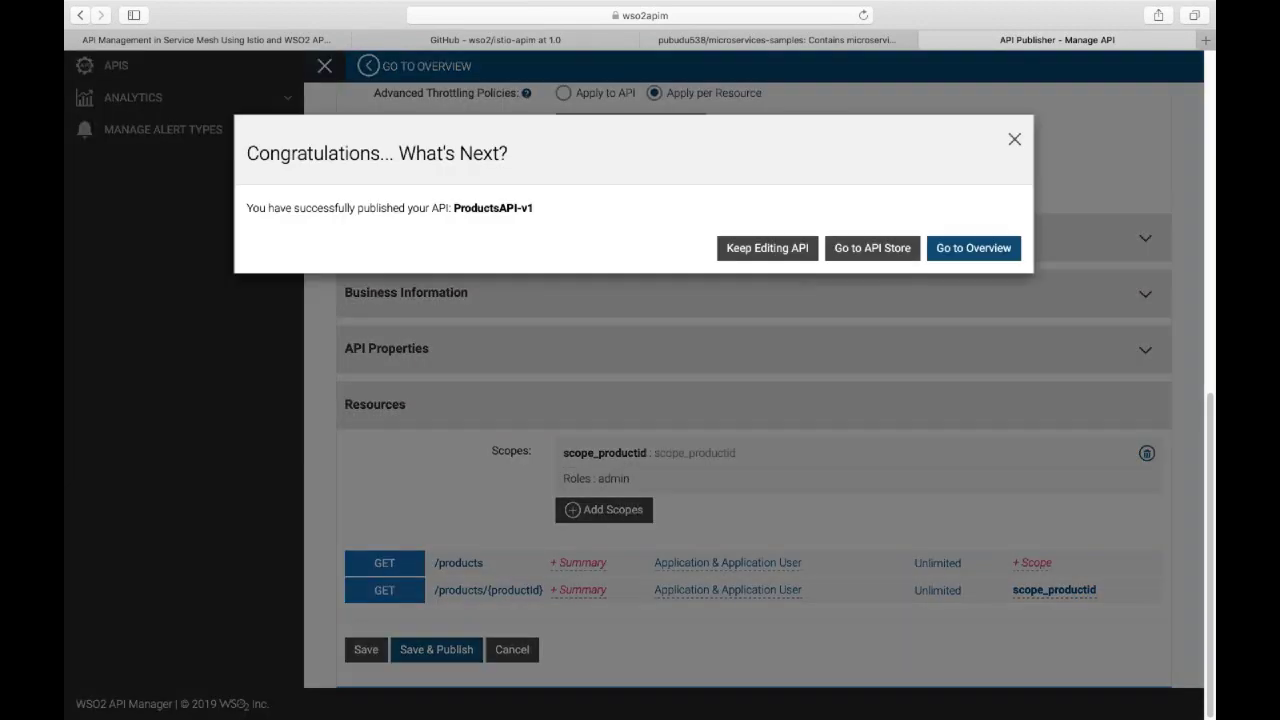
pyautogui.click(954, 249)
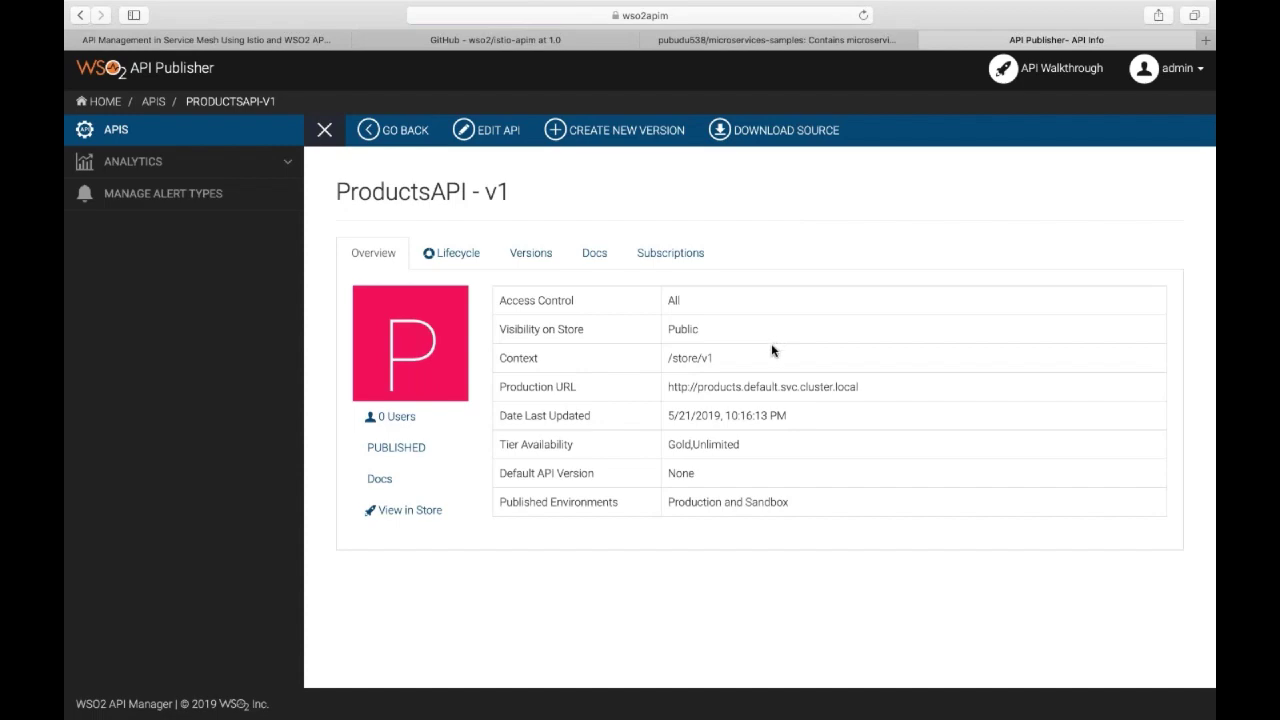
pyautogui.click(672, 694)
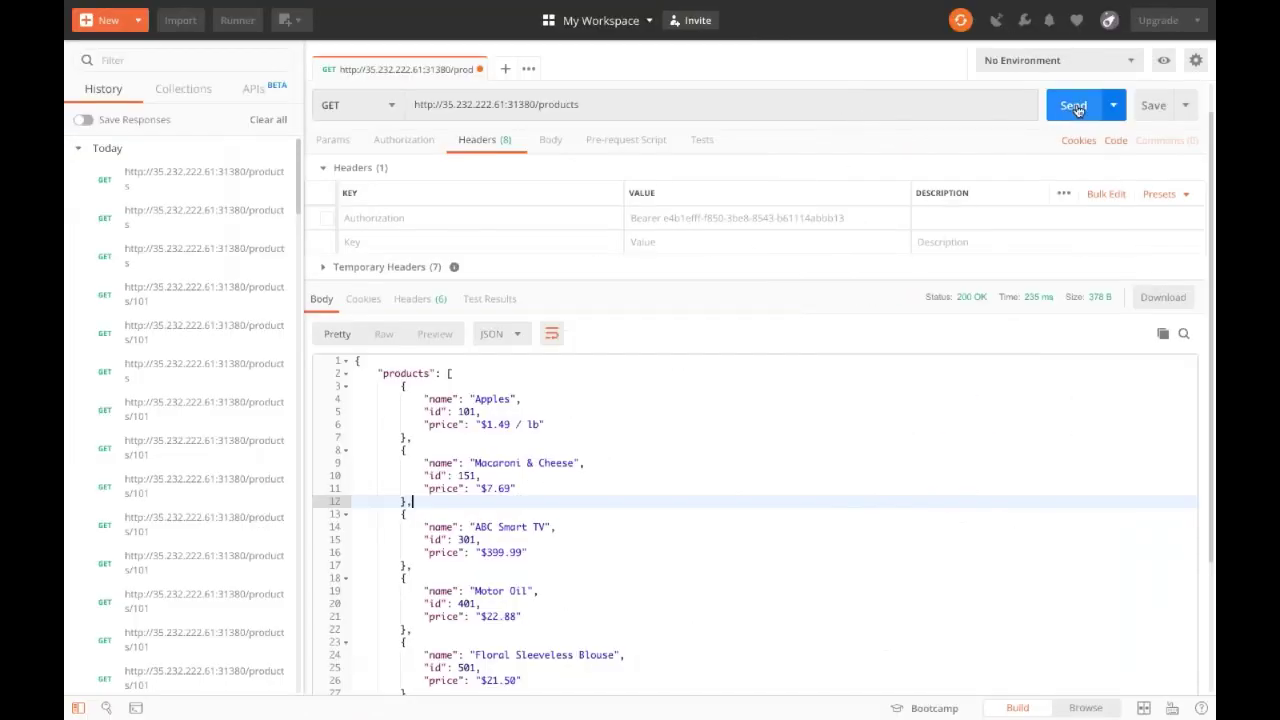
# Resend GET /products with the old token and highlight the 401 Missing Credentials error.
pyautogui.click(1074, 106)
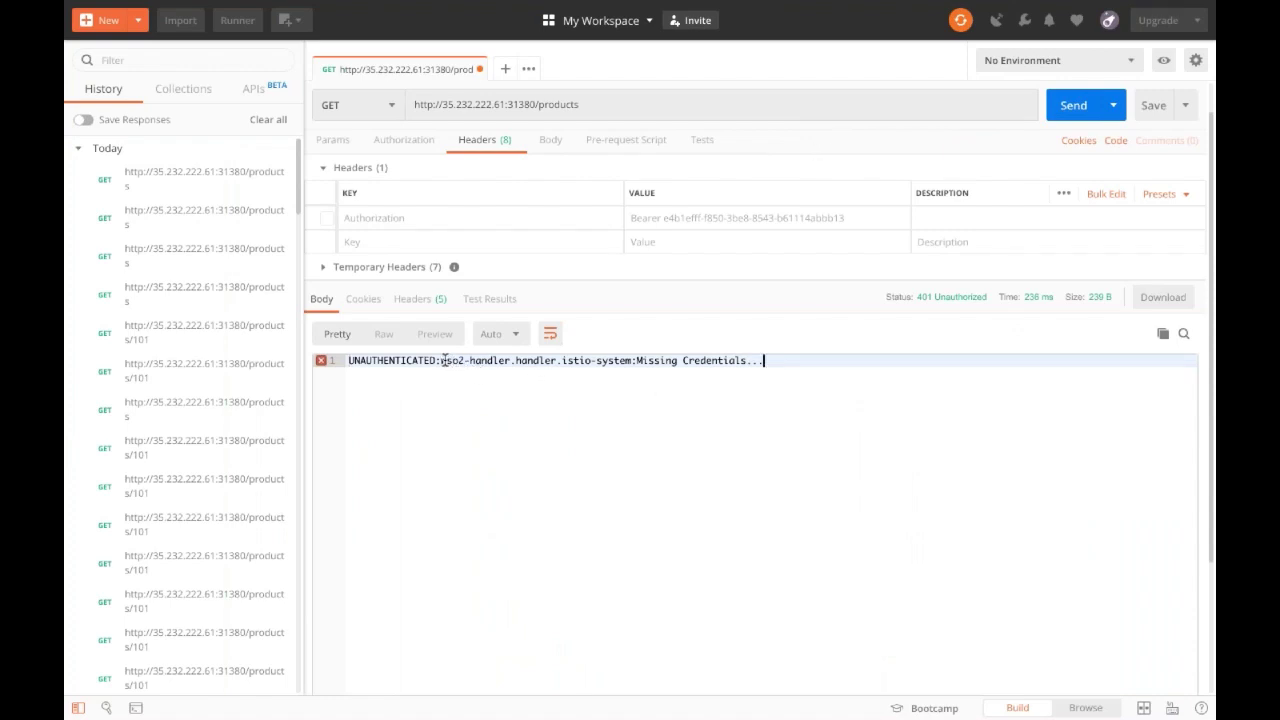
pyautogui.moveTo(441, 360); pyautogui.dragTo(558, 362)
pyautogui.click(577, 362)
pyautogui.moveTo(638, 362); pyautogui.dragTo(771, 365)
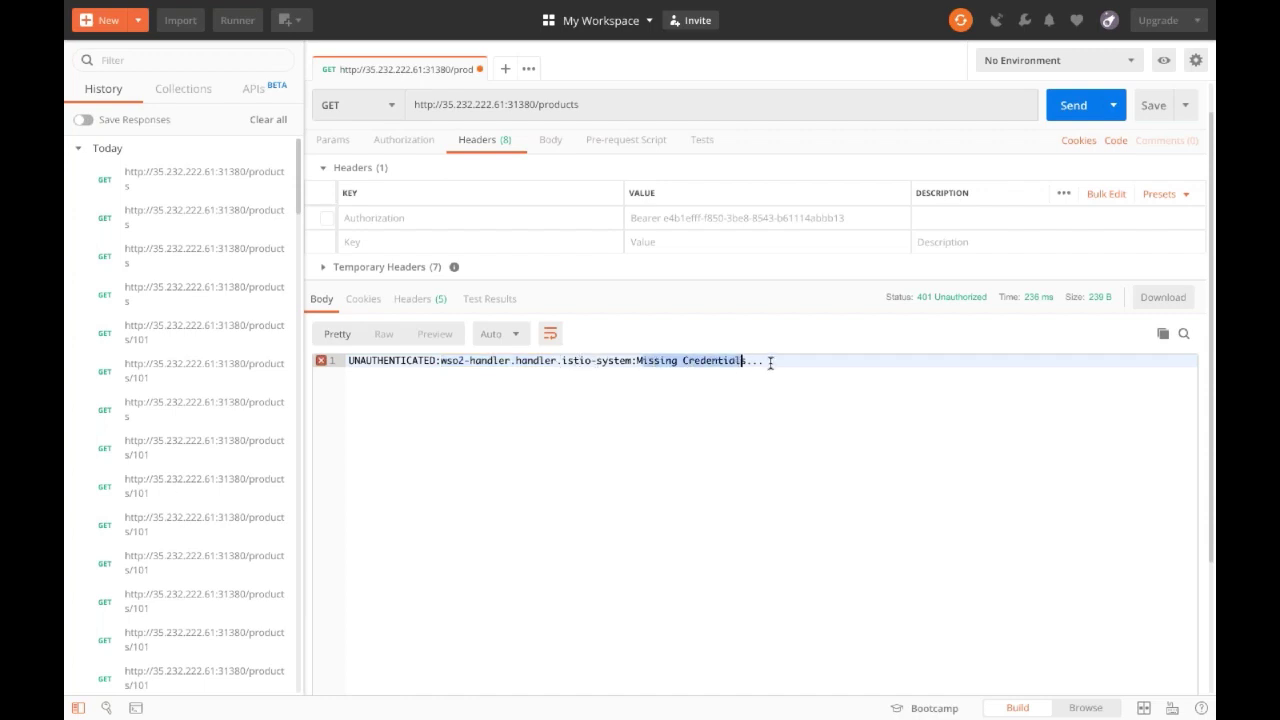
pyautogui.click(770, 362)
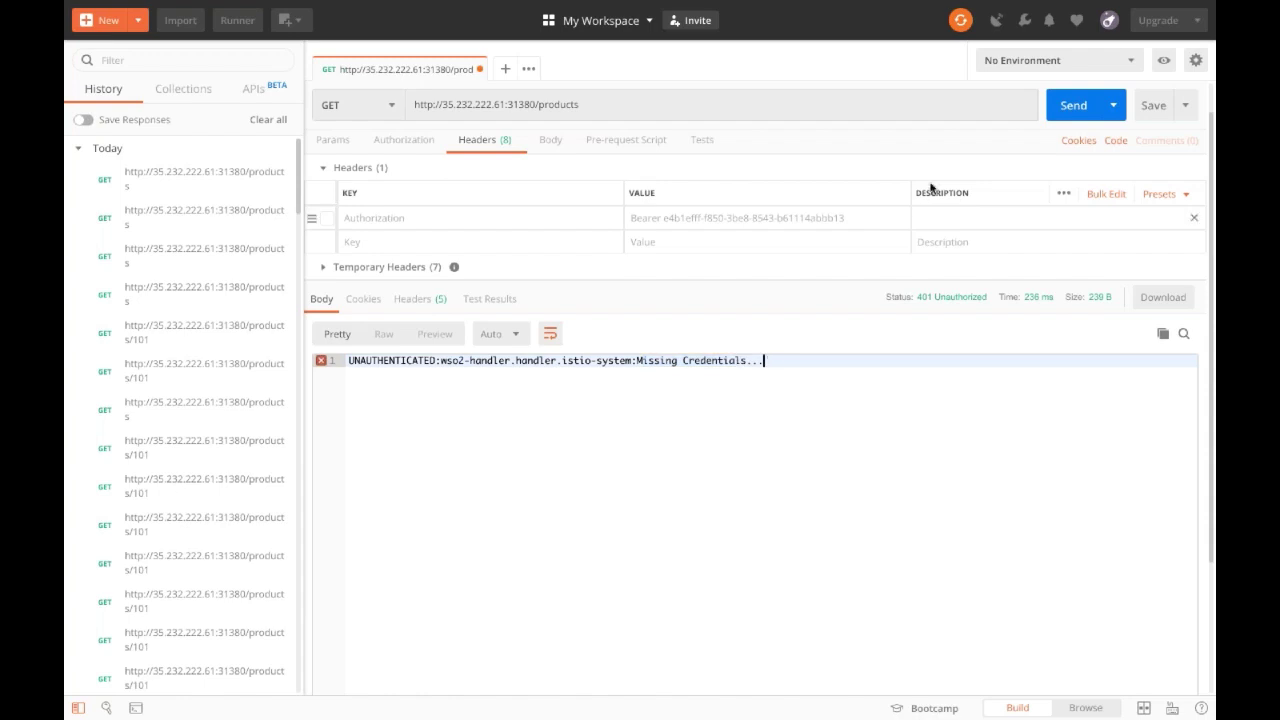
pyautogui.click(1071, 106)
# Request /products/101, then /products again, confirming both return 401 Unauthorized.
pyautogui.click(685, 104)
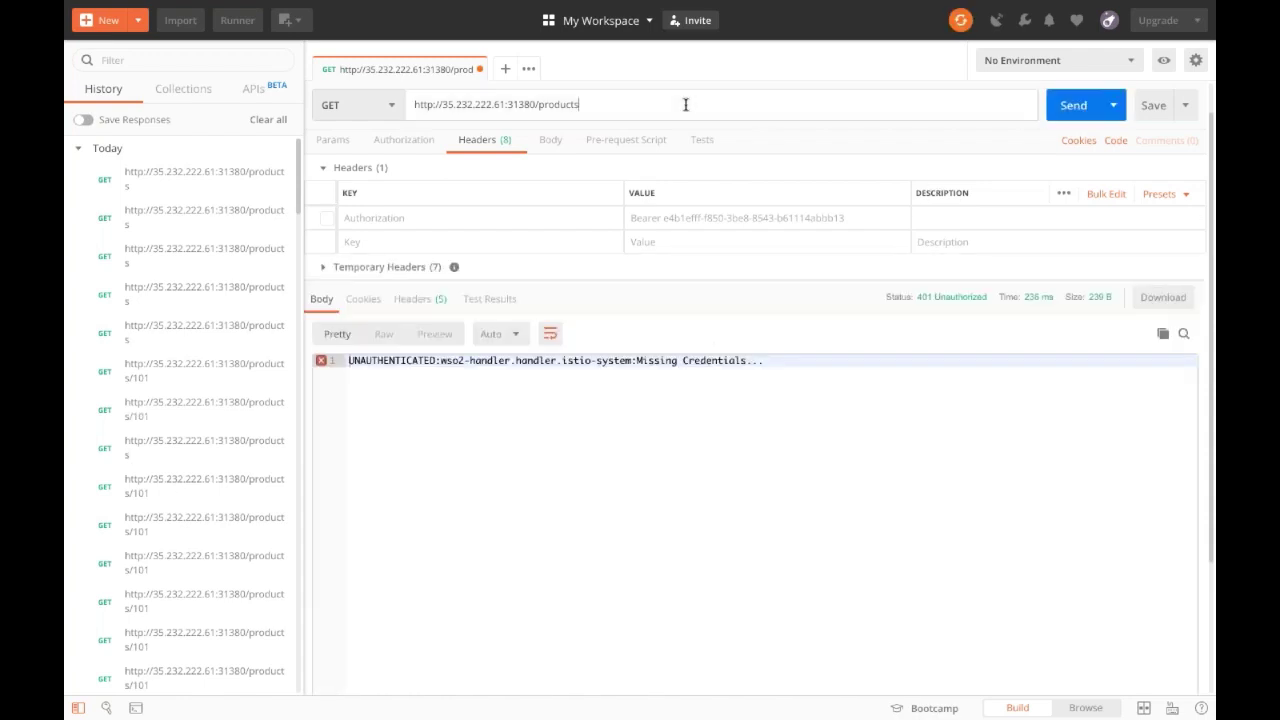
pyautogui.write('/101')
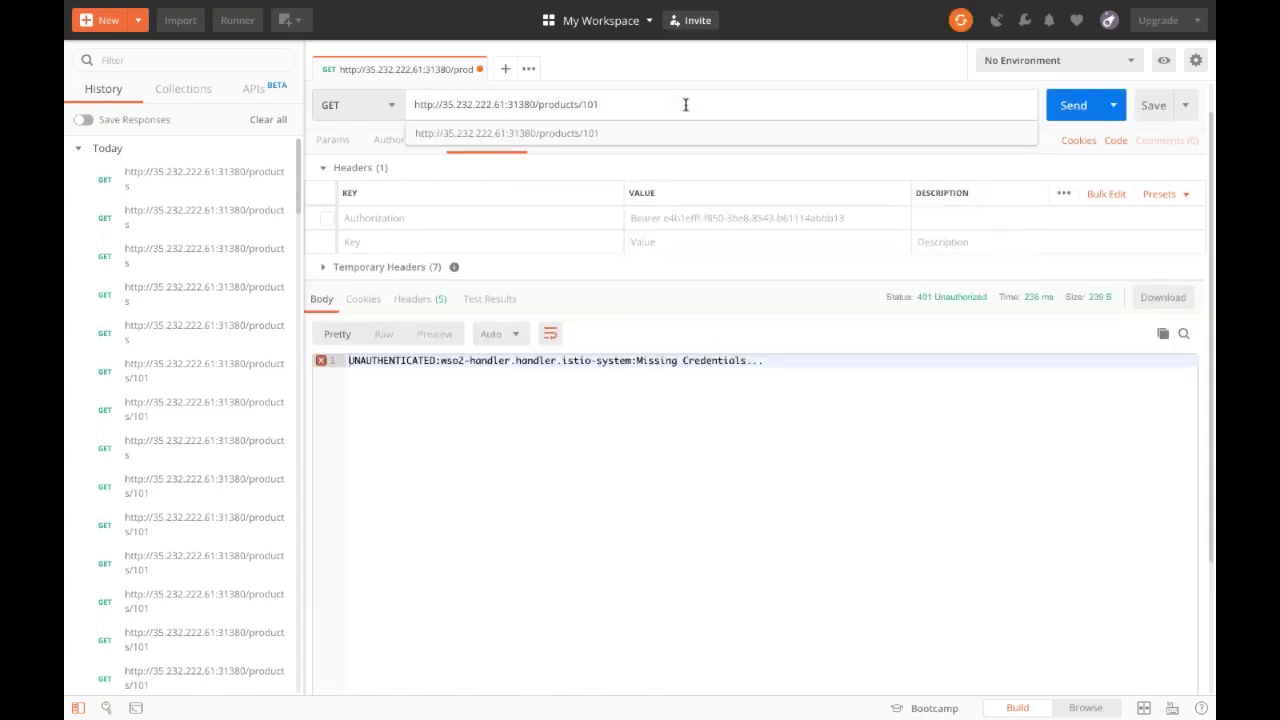
pyautogui.press('Return')
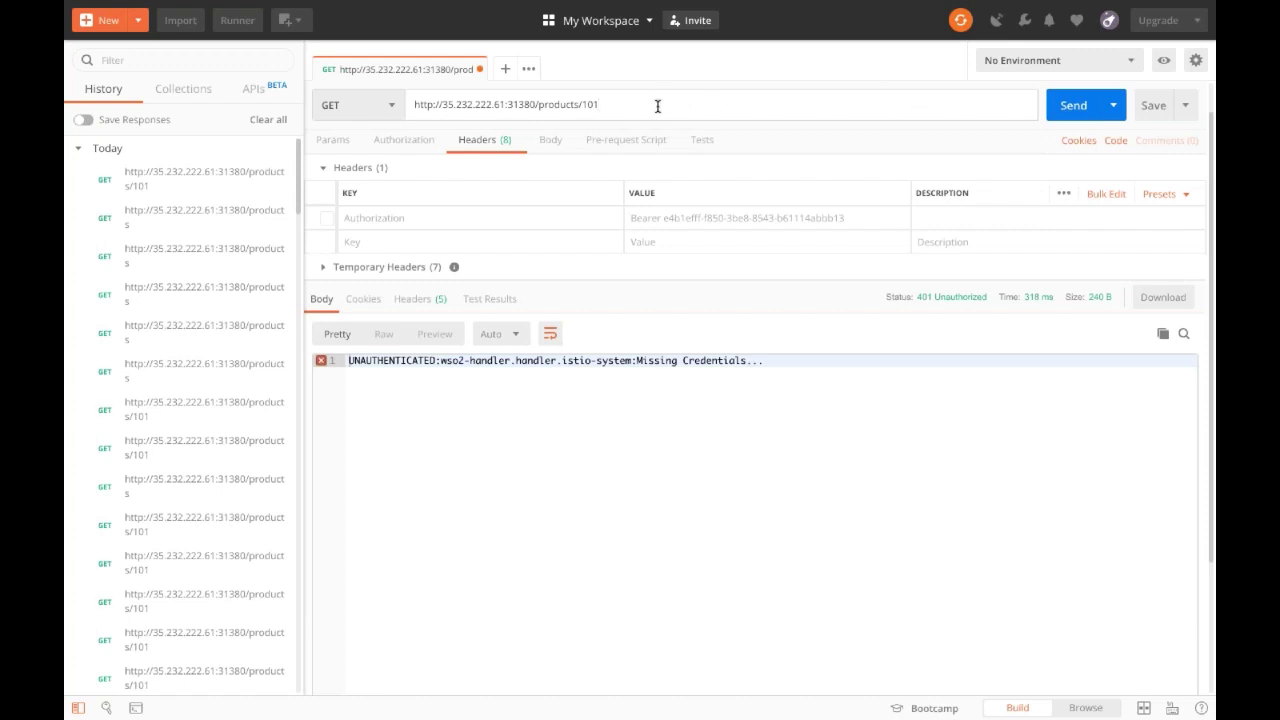
pyautogui.press('BackSpace')
pyautogui.press('BackSpace')
pyautogui.press('BackSpace')
pyautogui.press('BackSpace')
pyautogui.click(1050, 110)
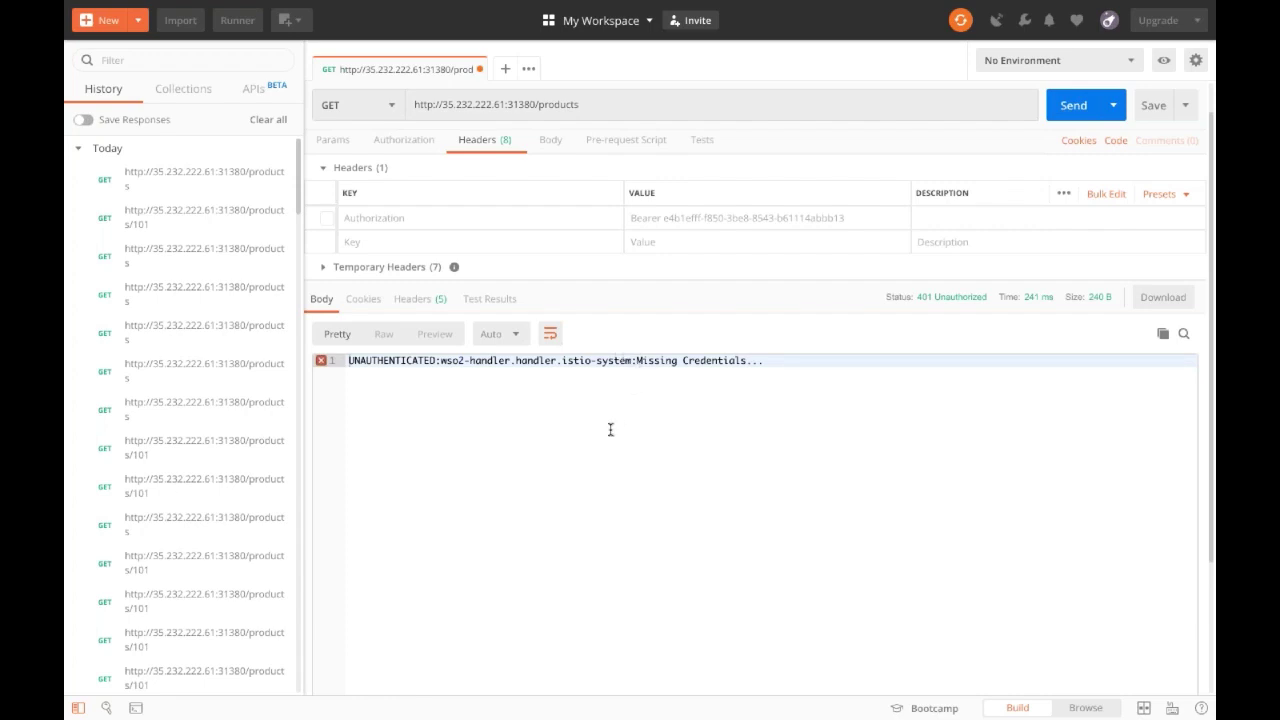
pyautogui.scroll(-2, 610, 429)
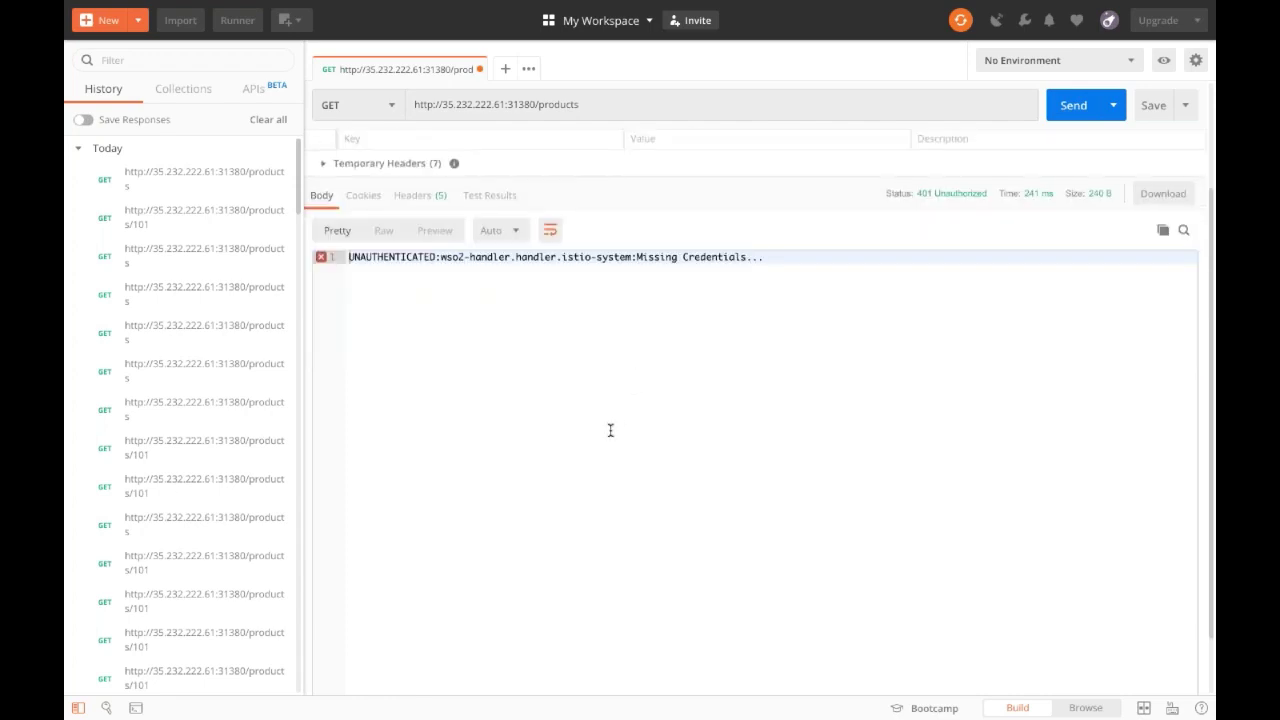
pyautogui.scroll(1, 610, 430)
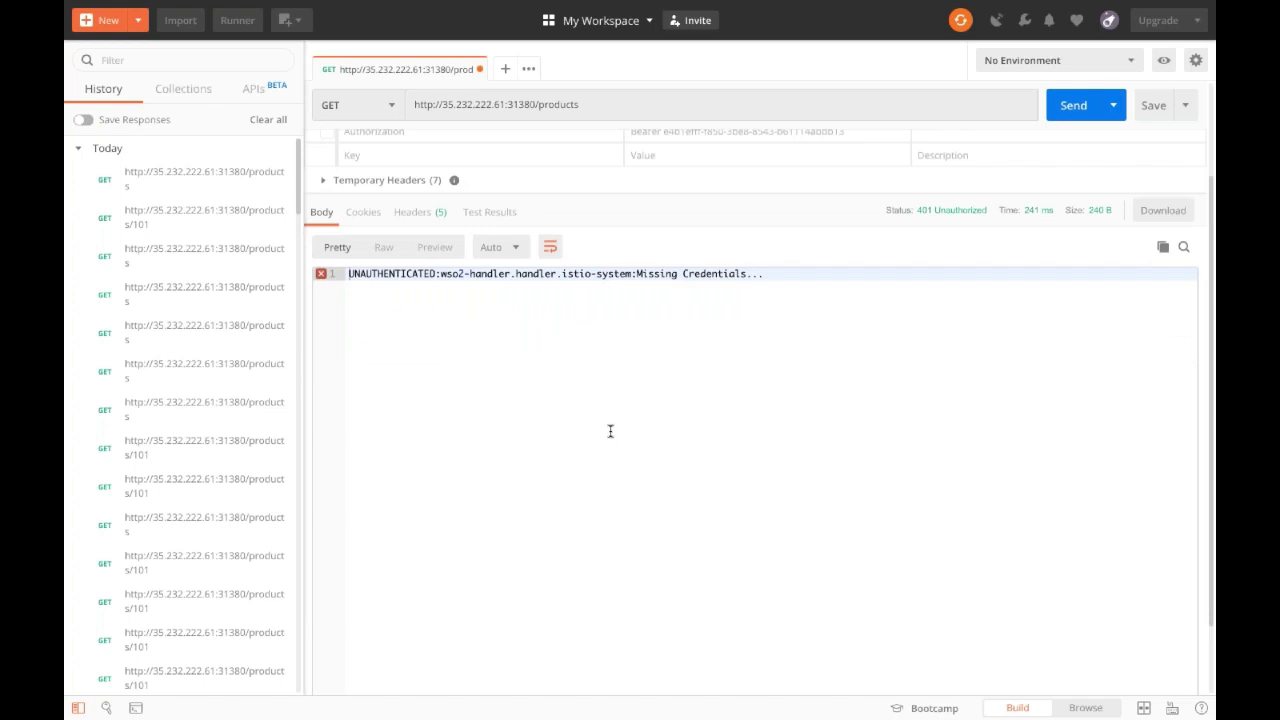
pyautogui.scroll(2, 597, 440)
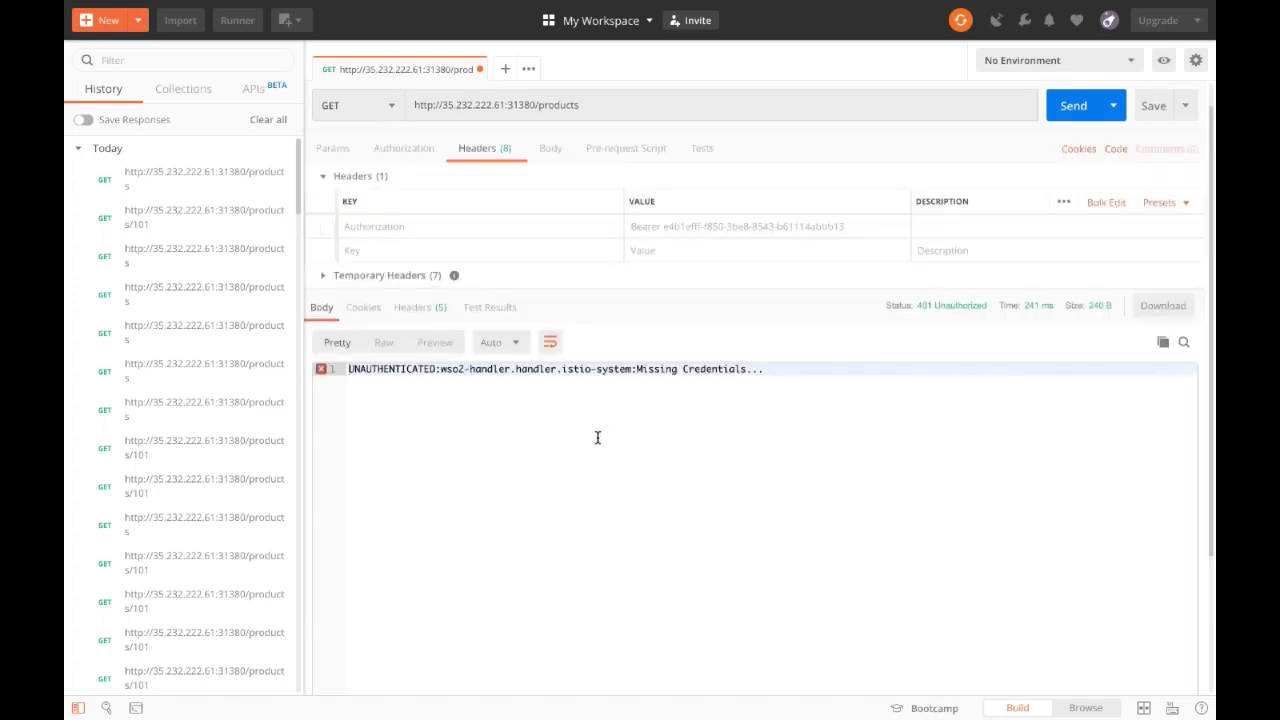
pyautogui.click(582, 618)
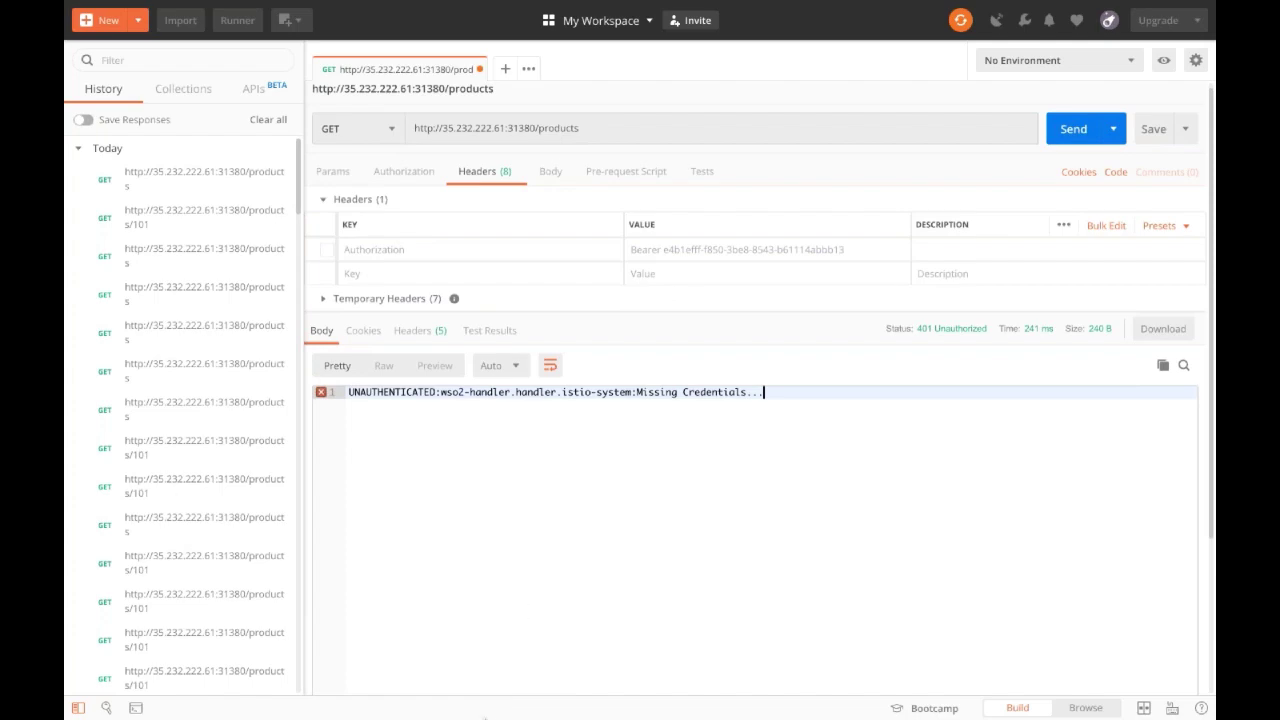
pyautogui.click(451, 707)
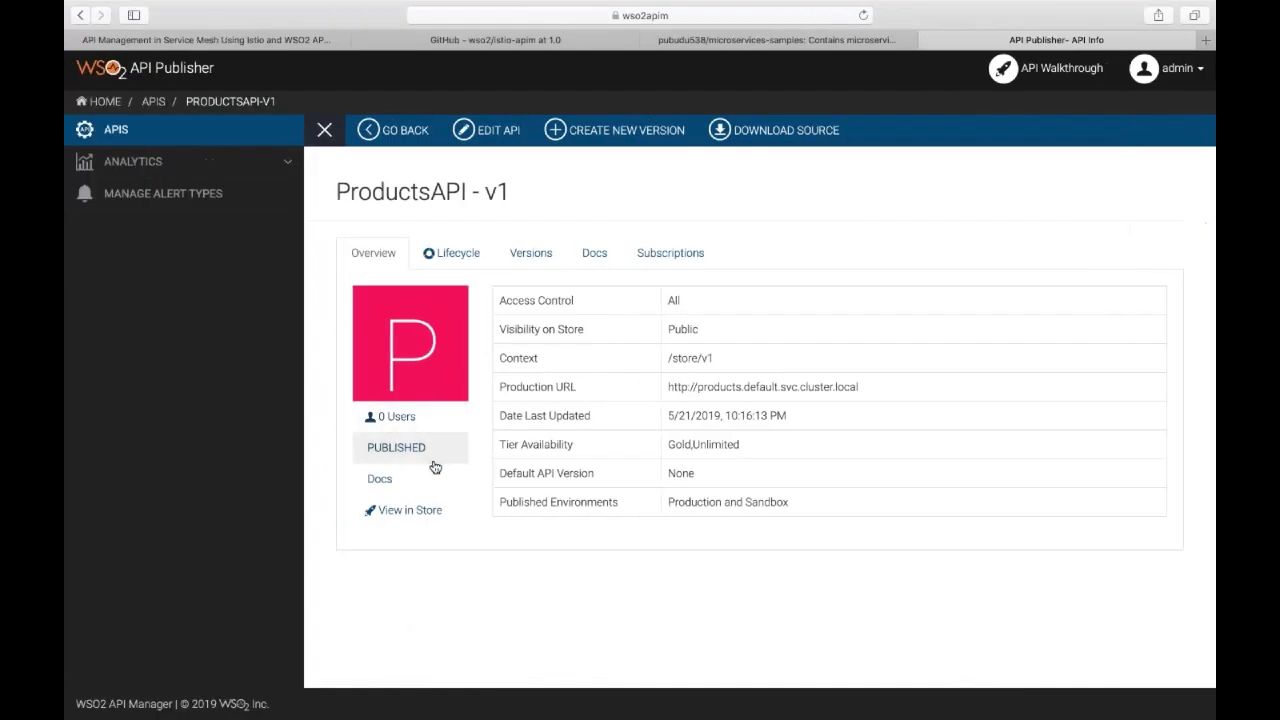
# Close the extra Publisher page and sign in to the API Store with the administrator credentials.
pyautogui.click(420, 510)
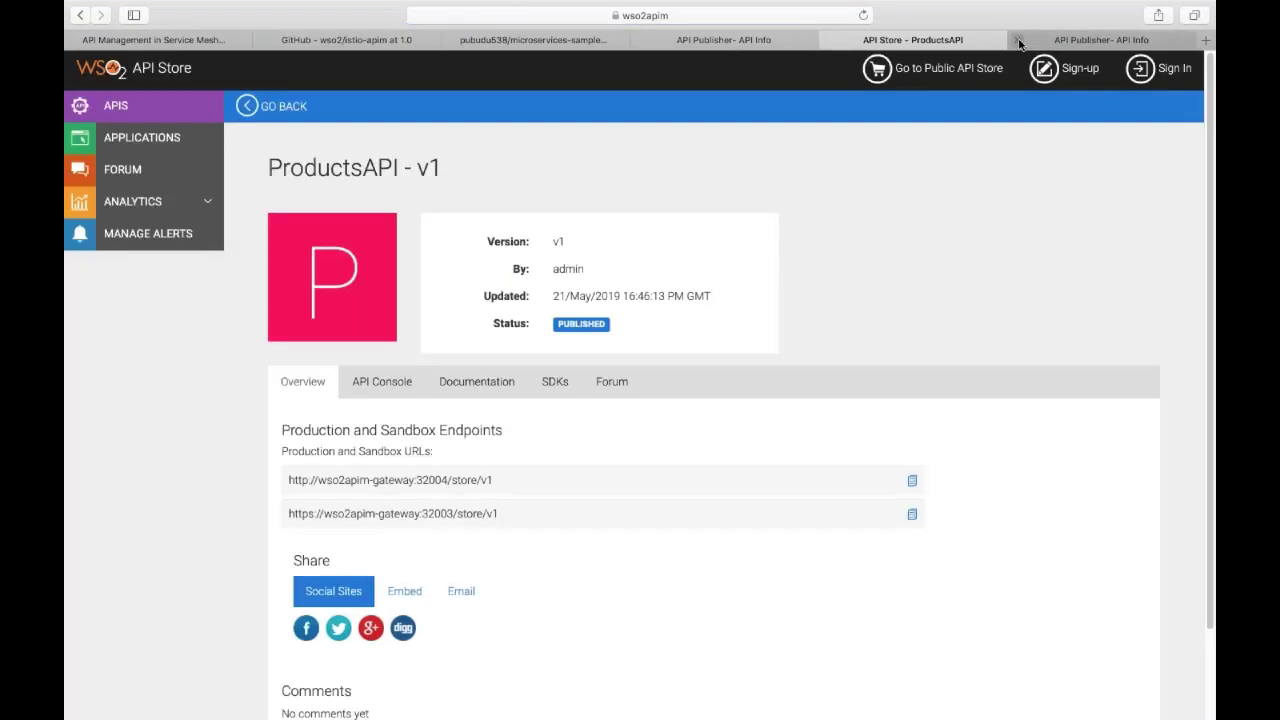
pyautogui.click(1017, 41)
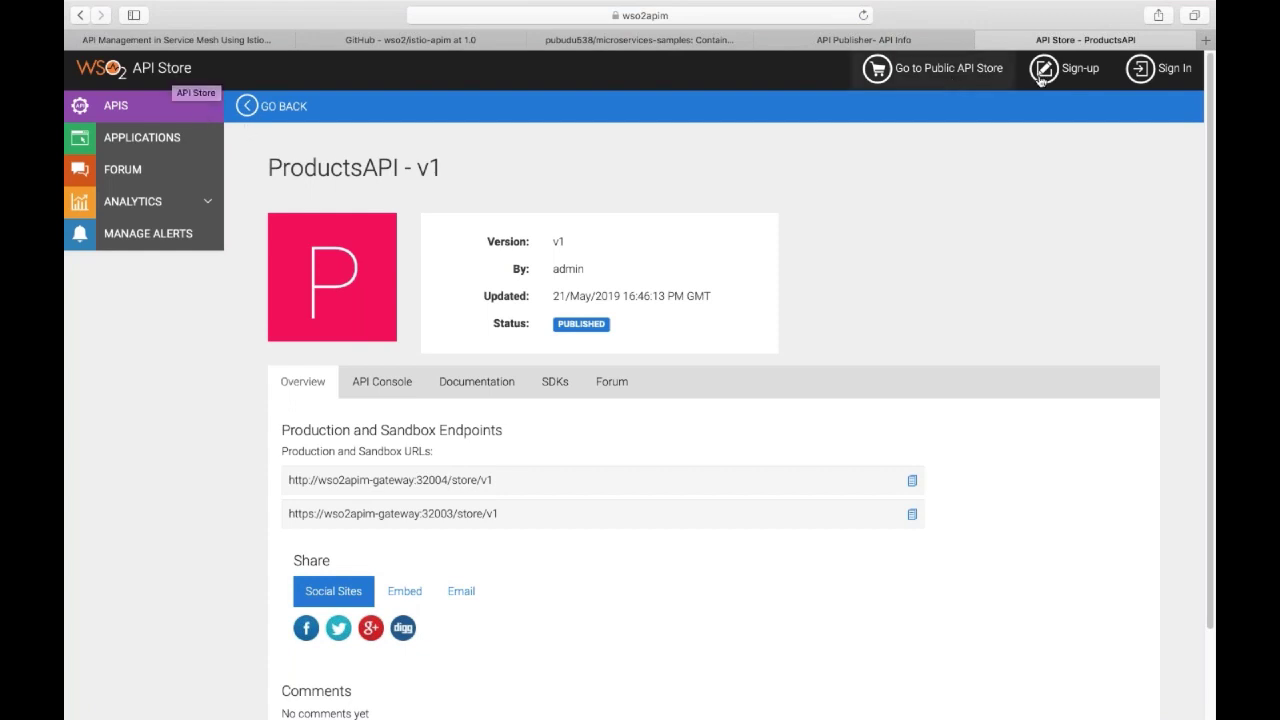
pyautogui.click(1163, 70)
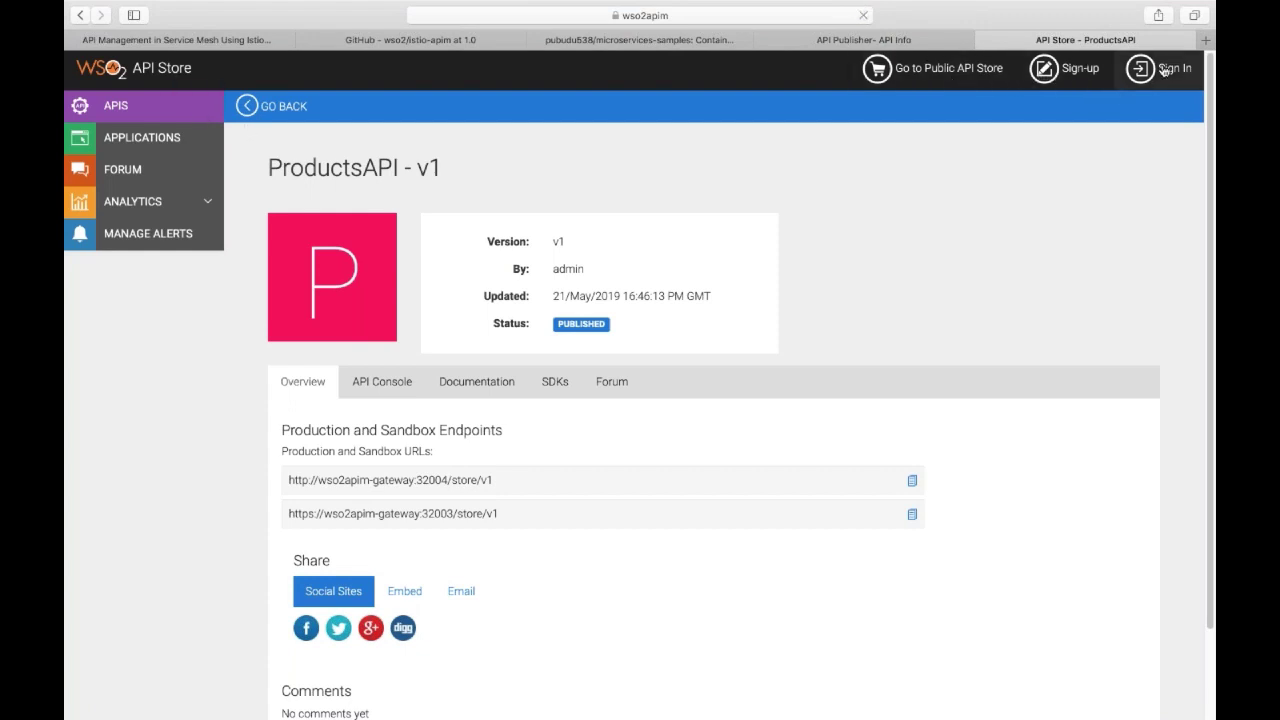
pyautogui.write('admin')
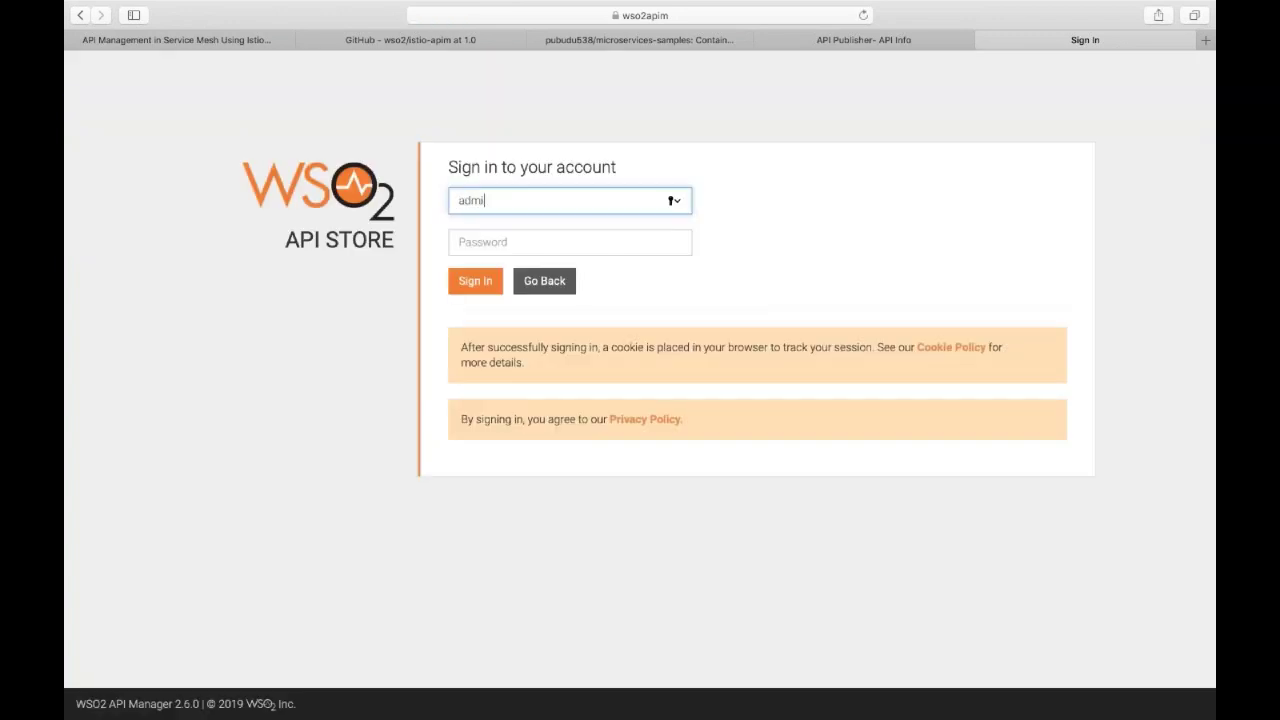
pyautogui.press('Tab')
pyautogui.write('admin')
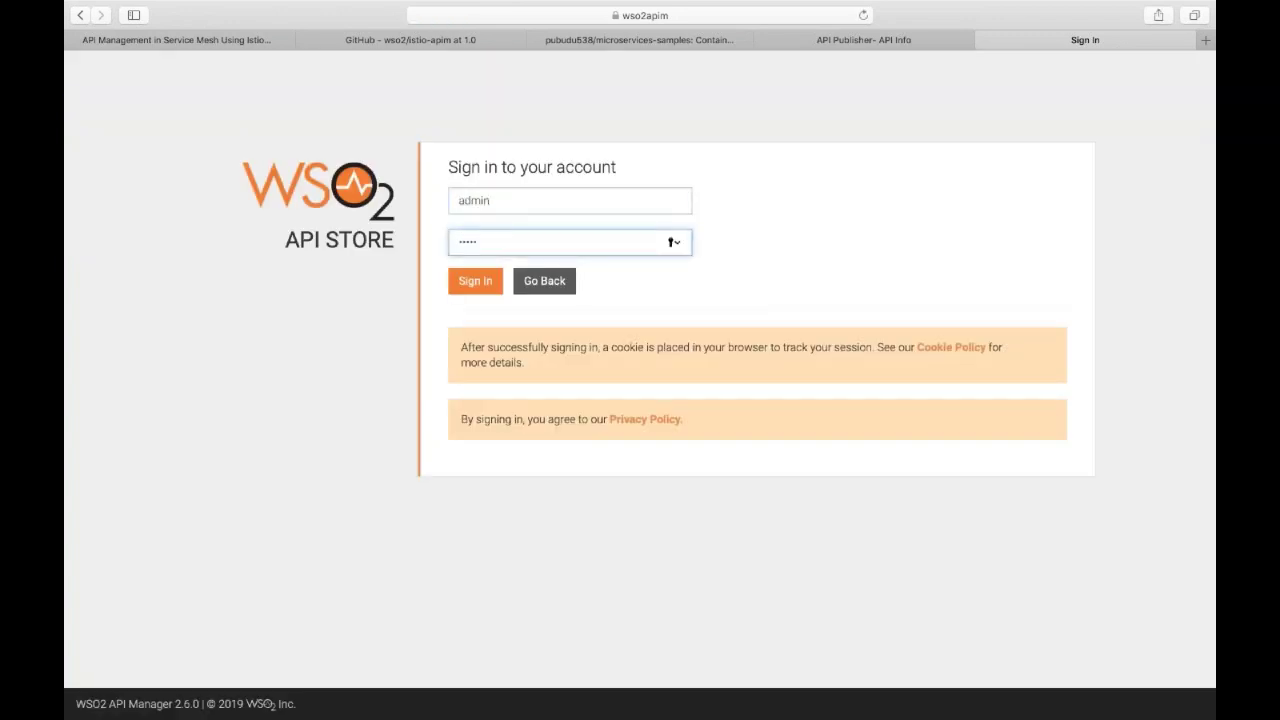
pyautogui.press('Return')
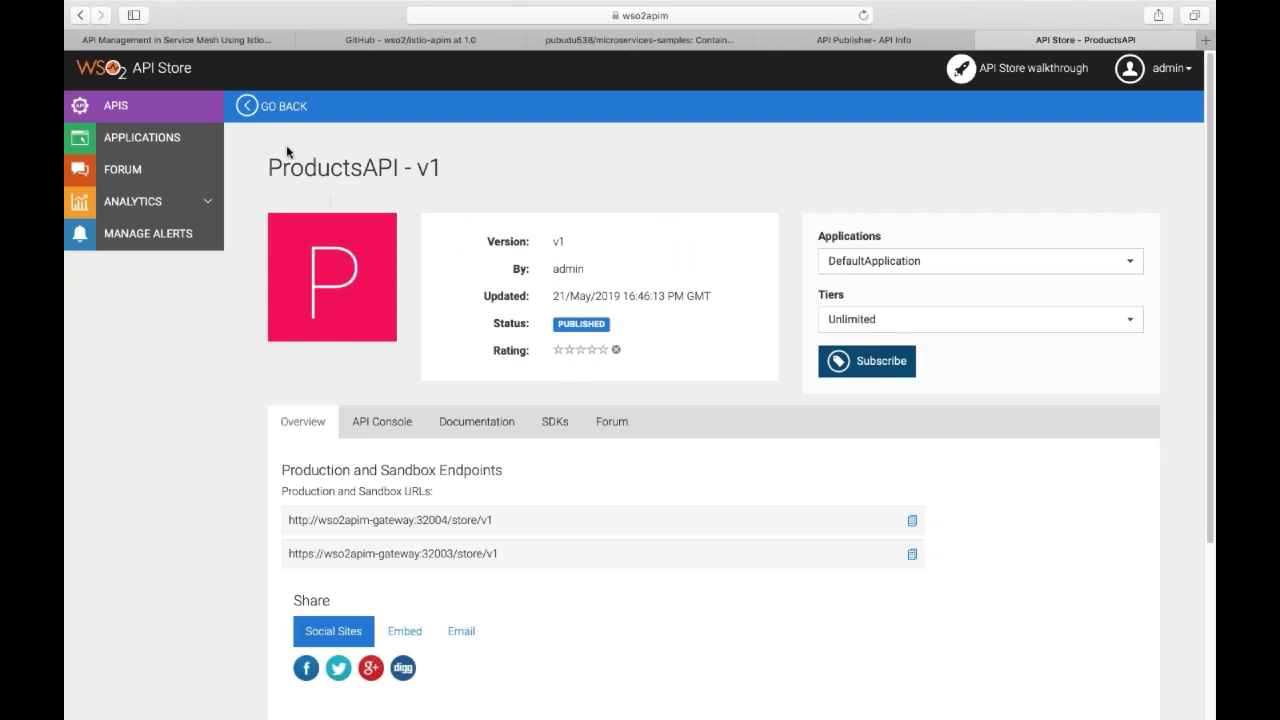
# Show the APIs listing with ProductsAPI v1, dismissing the walkthrough overlay.
pyautogui.click(162, 111)
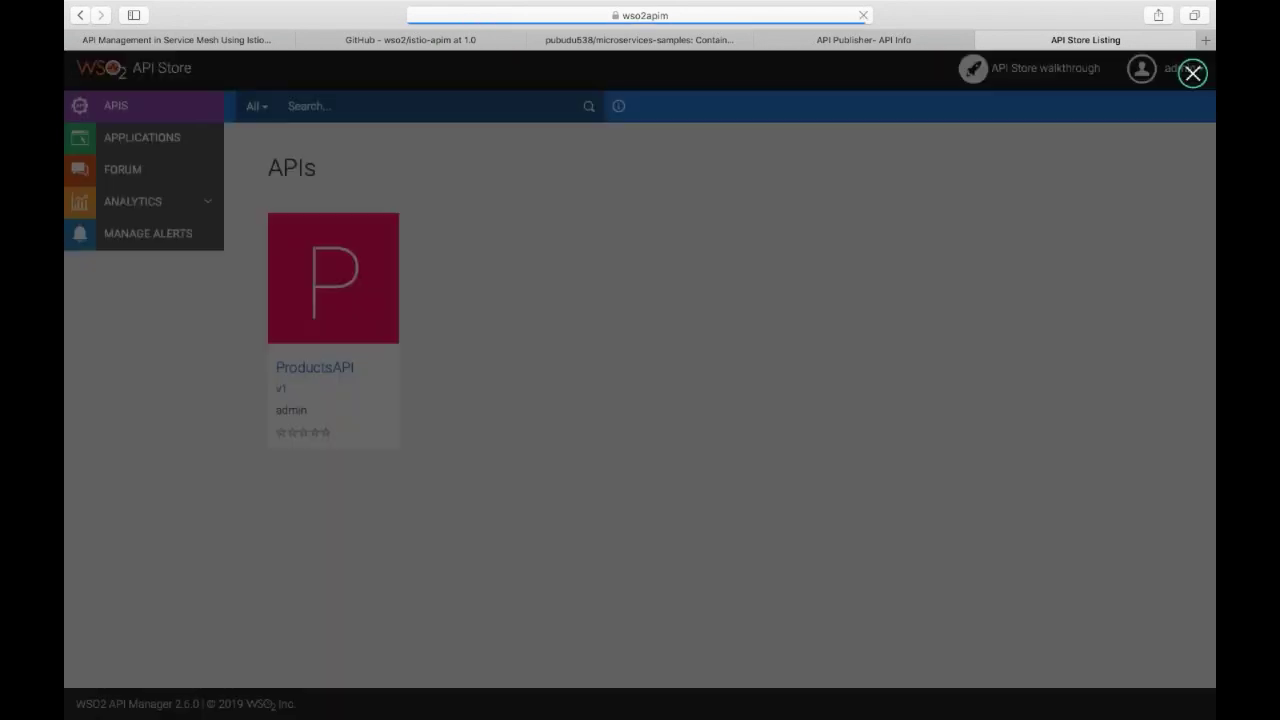
pyautogui.click(1193, 73)
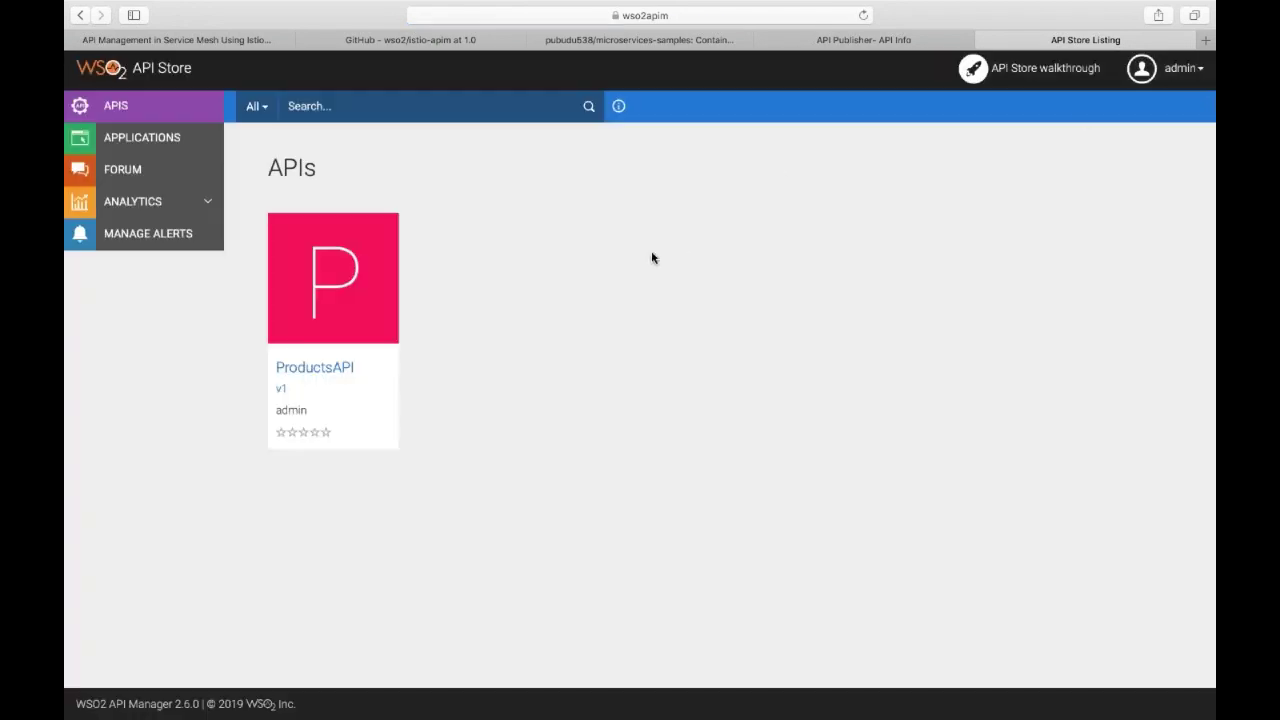
pyautogui.moveTo(361, 286)
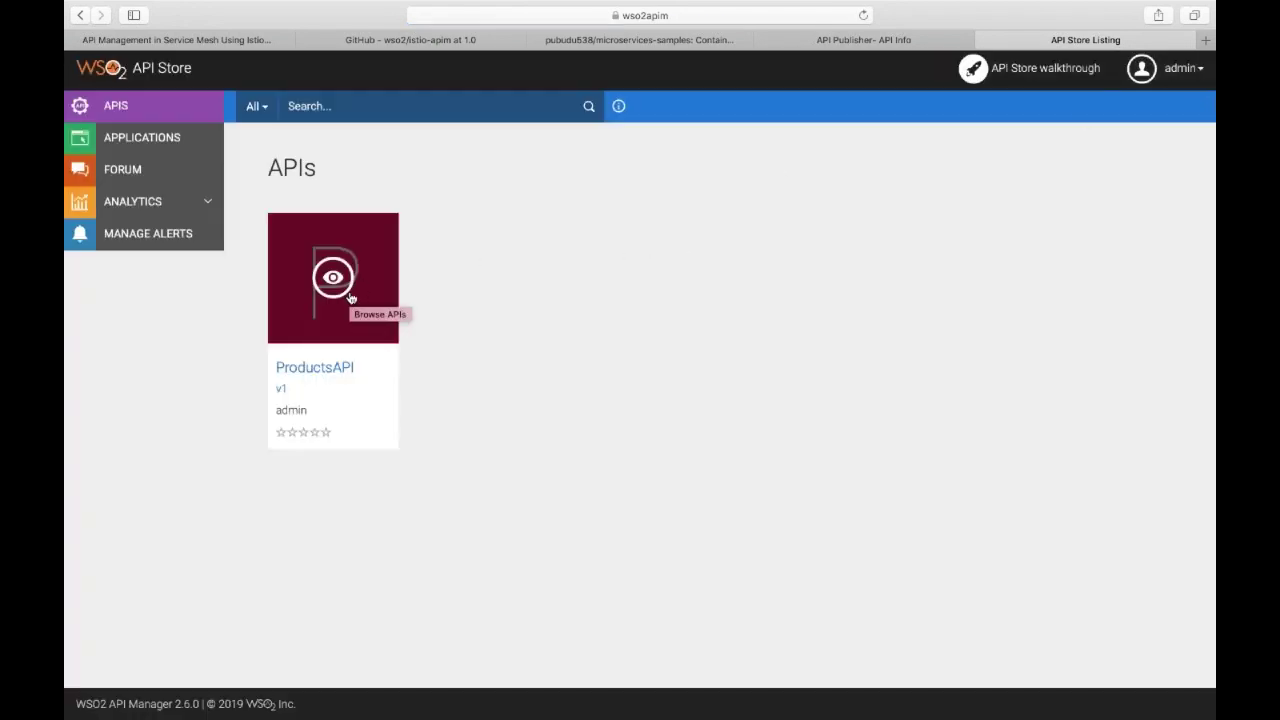
# Add an application named jwtapp with JWT as its token type.
pyautogui.click(196, 148)
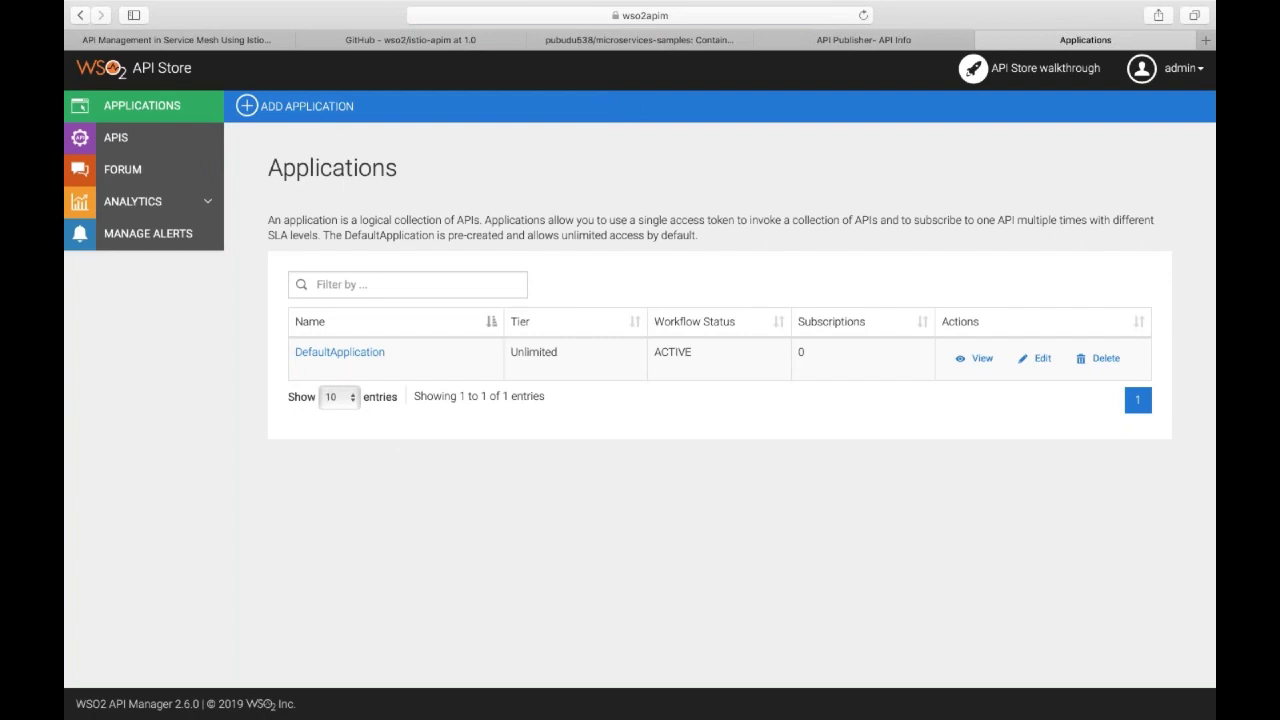
pyautogui.click(340, 120)
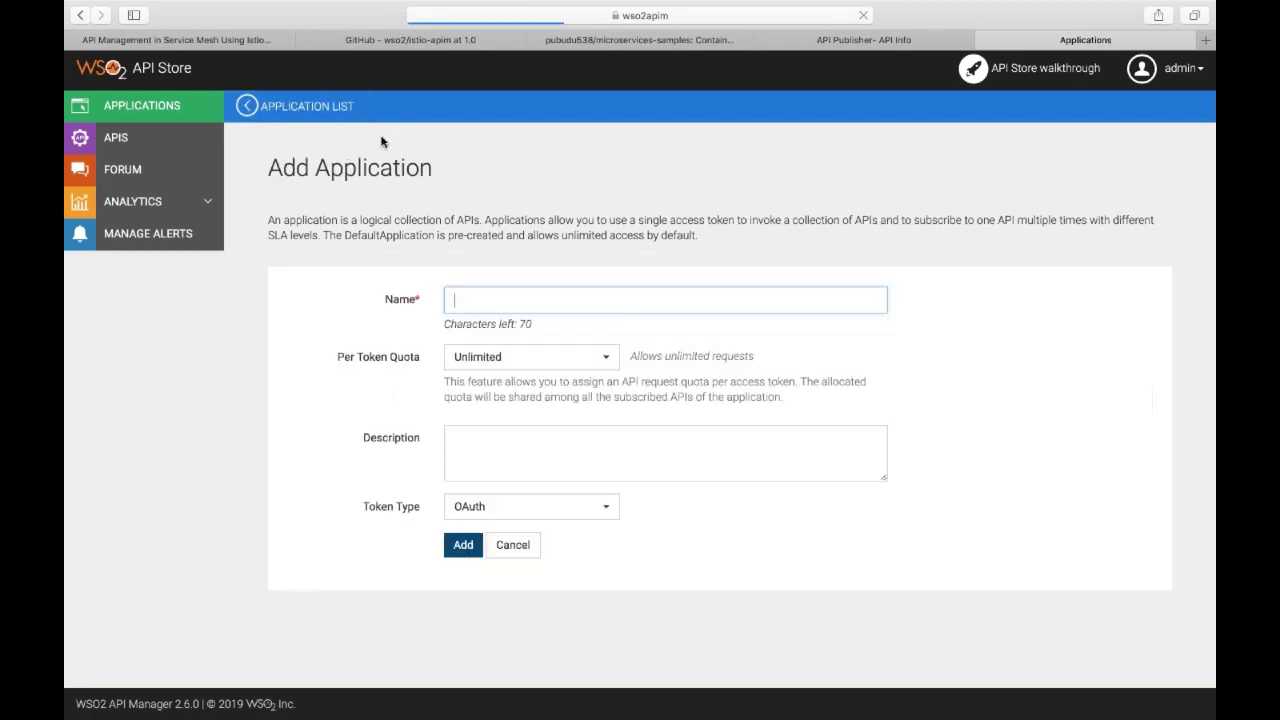
pyautogui.write('jwtapp')
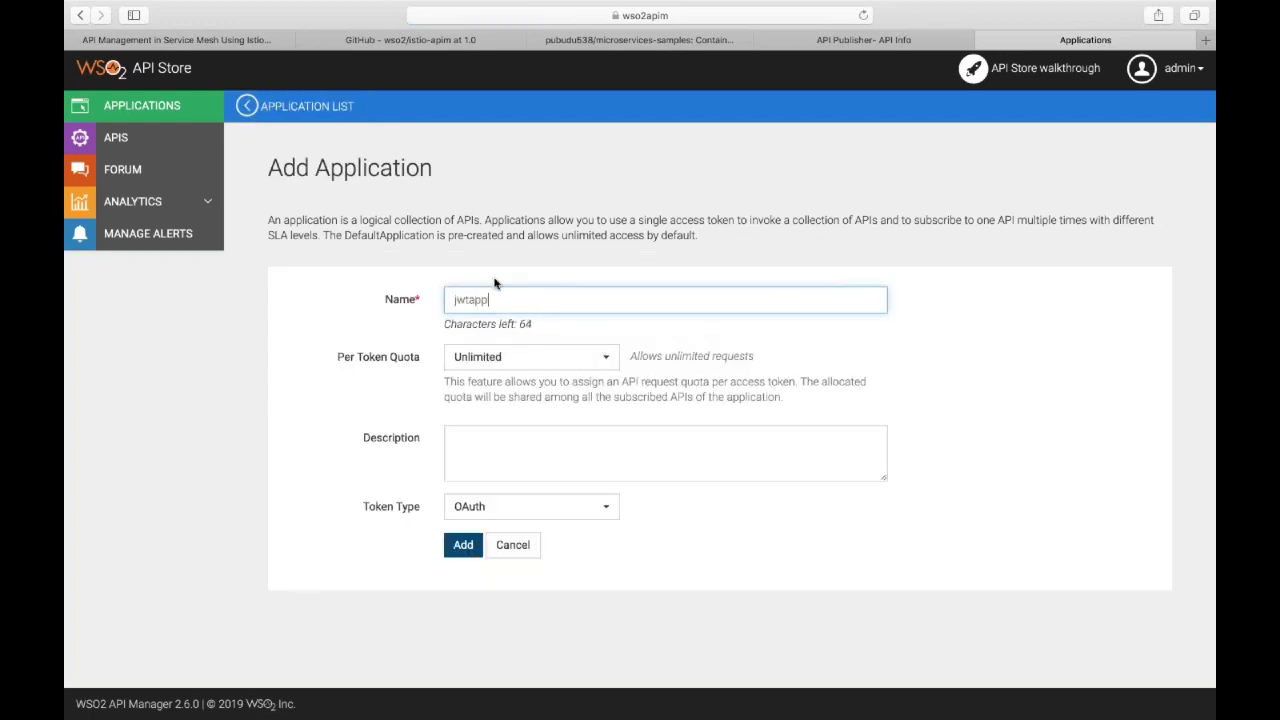
pyautogui.press('Tab')
pyautogui.click(522, 505)
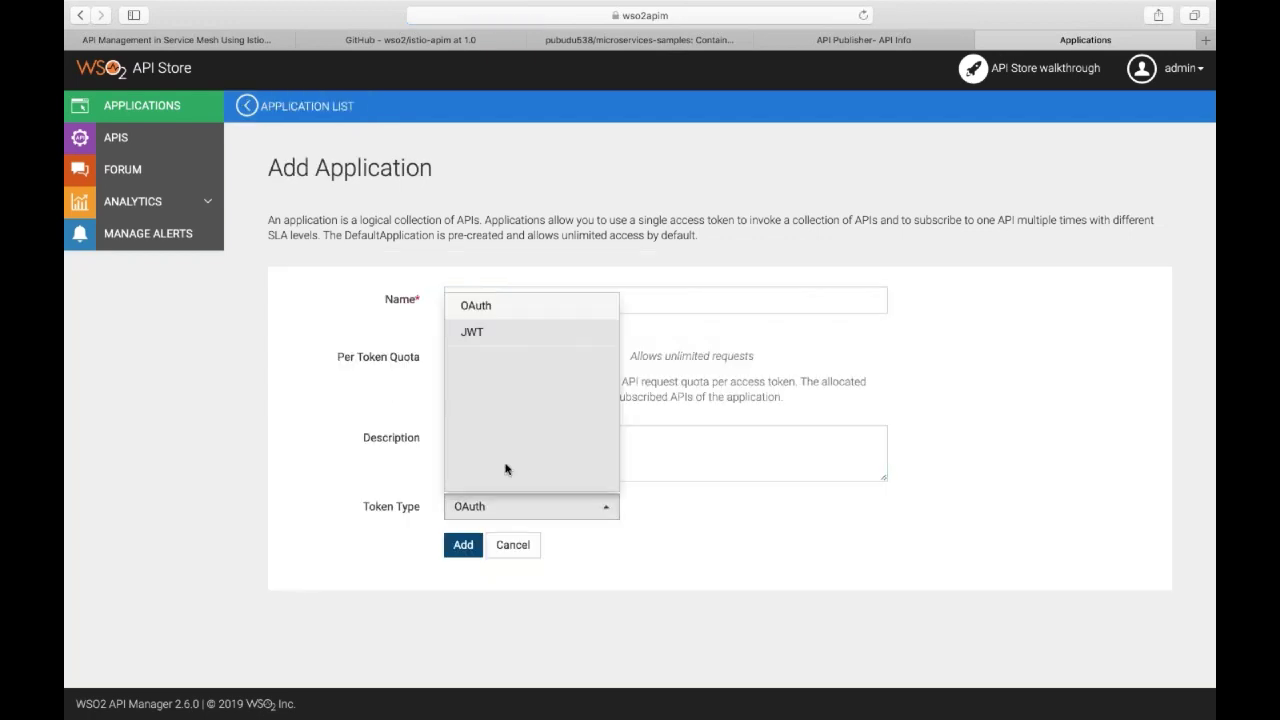
pyautogui.click(501, 340)
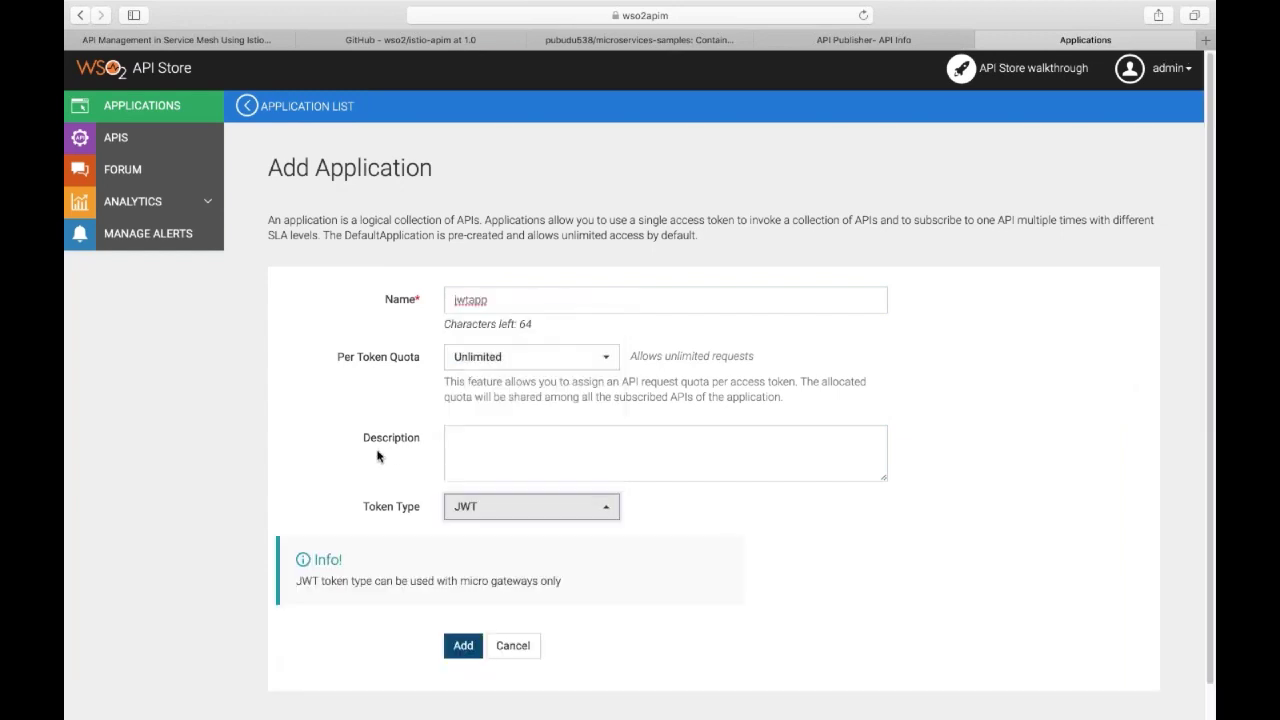
pyautogui.scroll(-1, 377, 456)
pyautogui.click(463, 610)
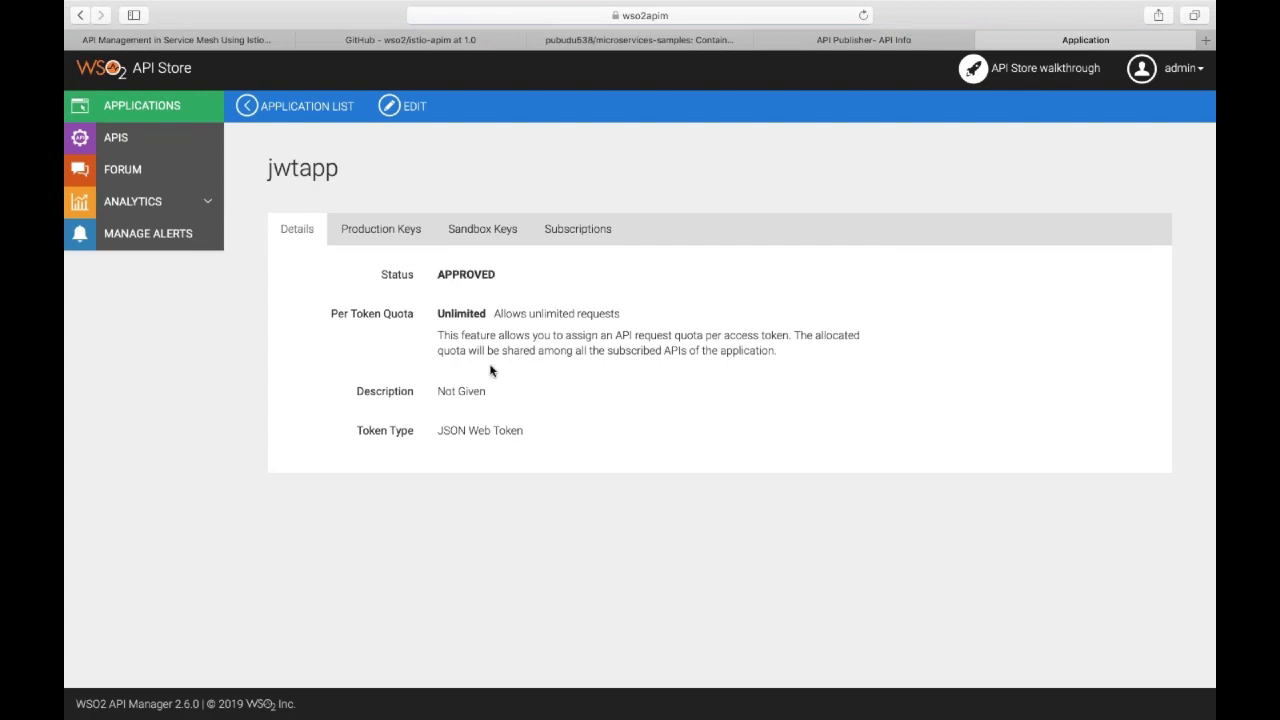
# Subscribe jwtapp to ProductsAPI v1 at the Unlimited tier and view its subscriptions.
pyautogui.click(117, 138)
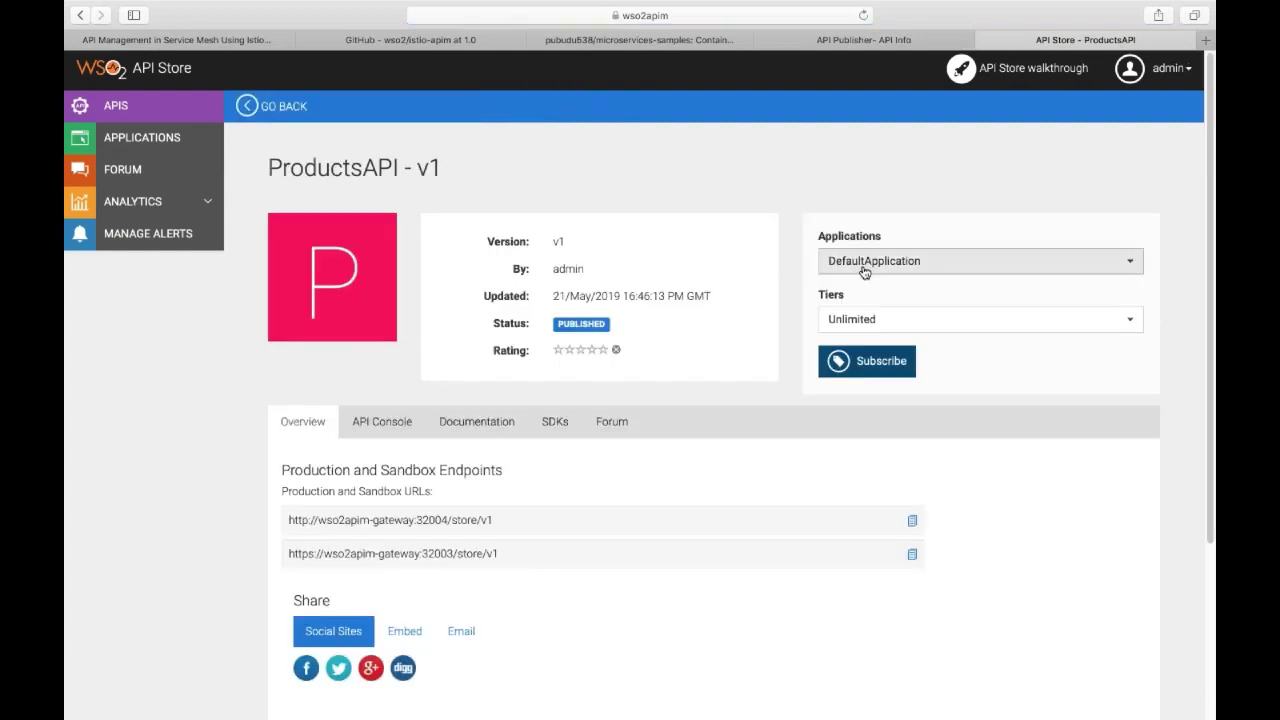
pyautogui.click(889, 270)
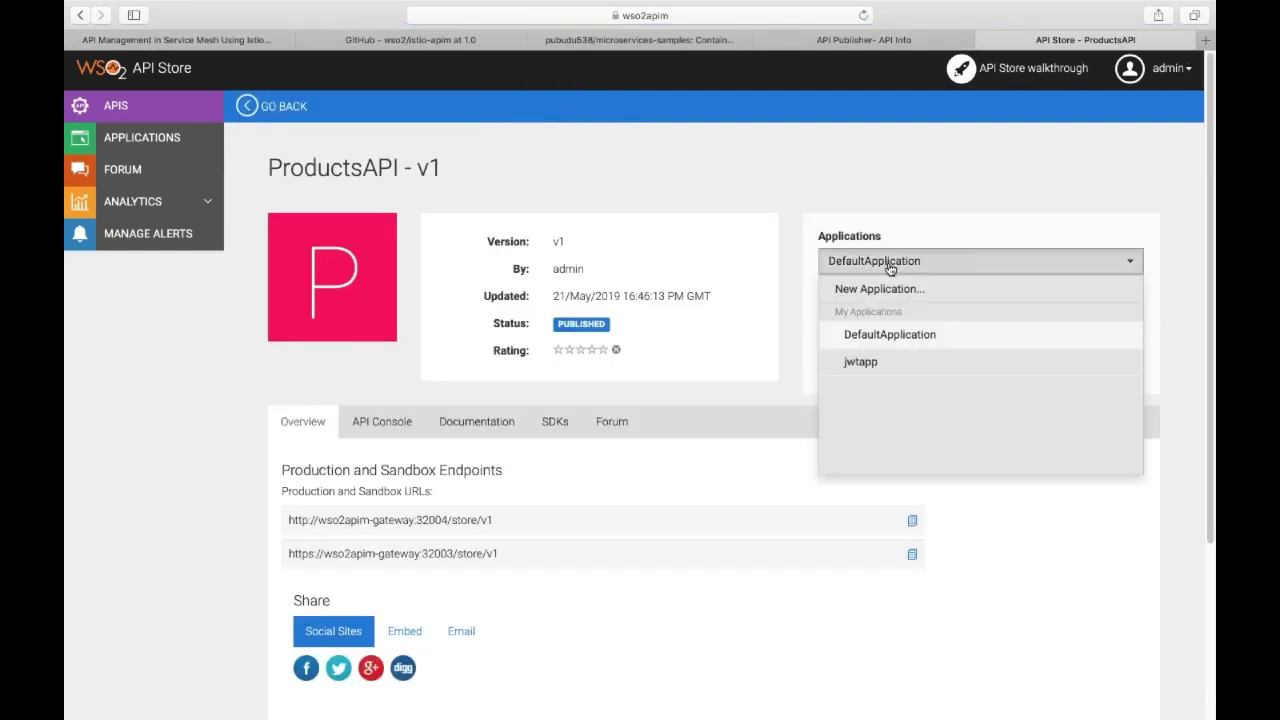
pyautogui.click(866, 362)
pyautogui.click(866, 362)
pyautogui.click(1003, 221)
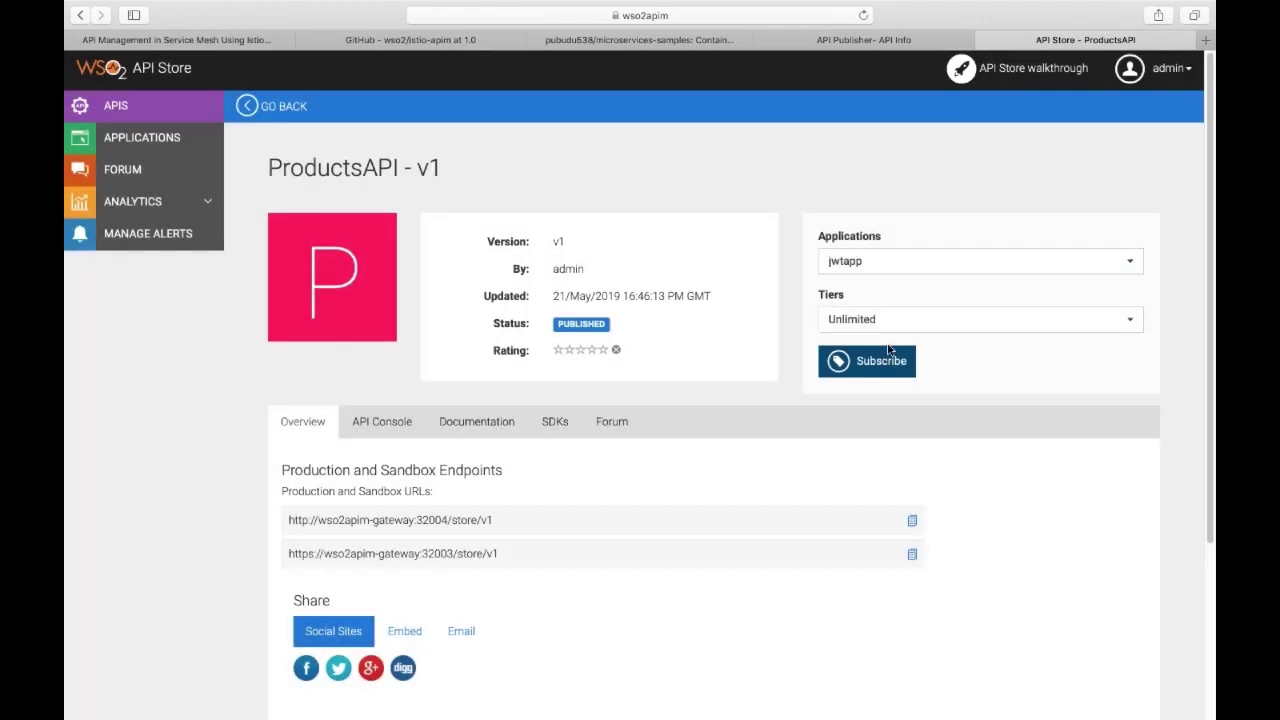
pyautogui.click(880, 358)
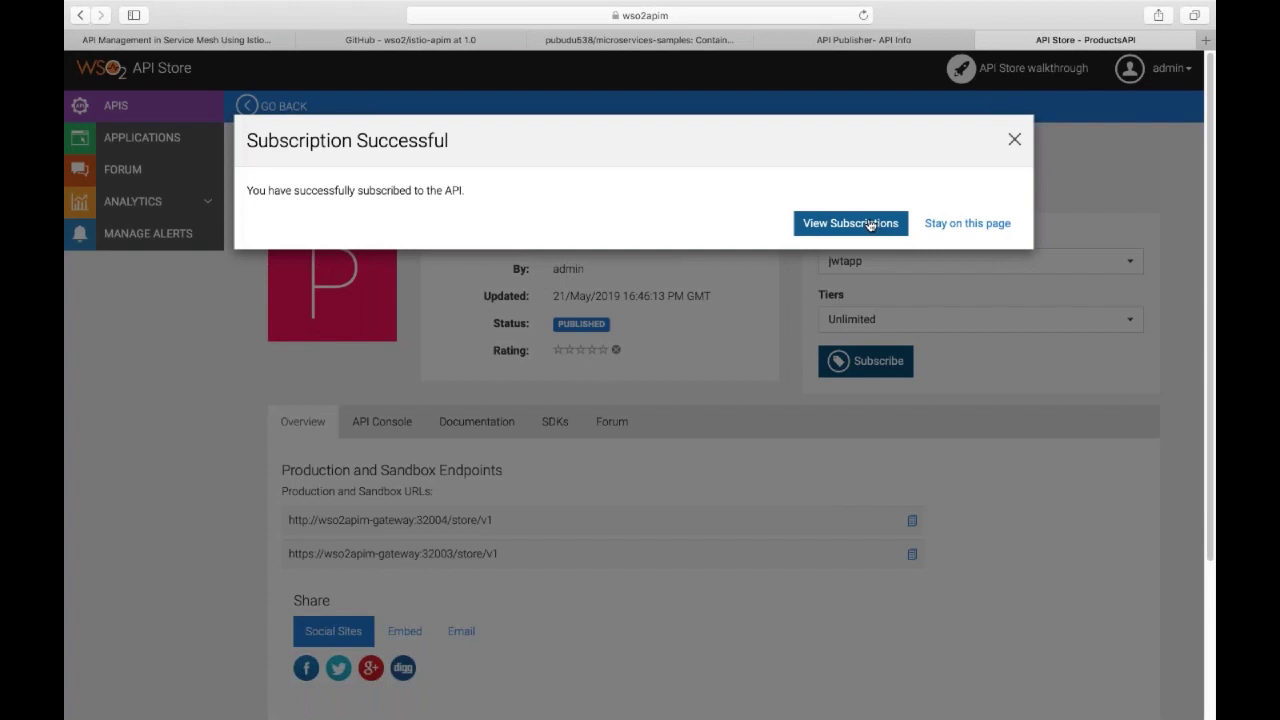
pyautogui.click(870, 223)
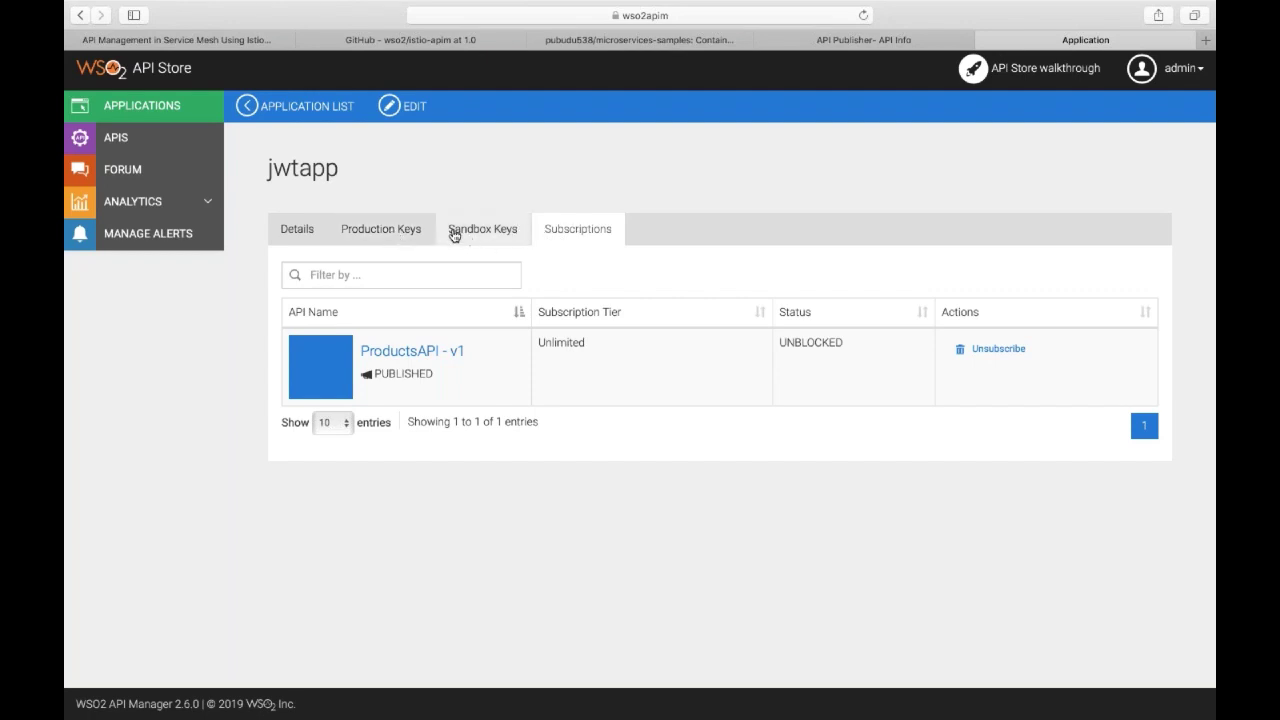
# Generate jwtapp's production keys and copy the JWT shown in the Generated JWT dialog.
pyautogui.click(378, 232)
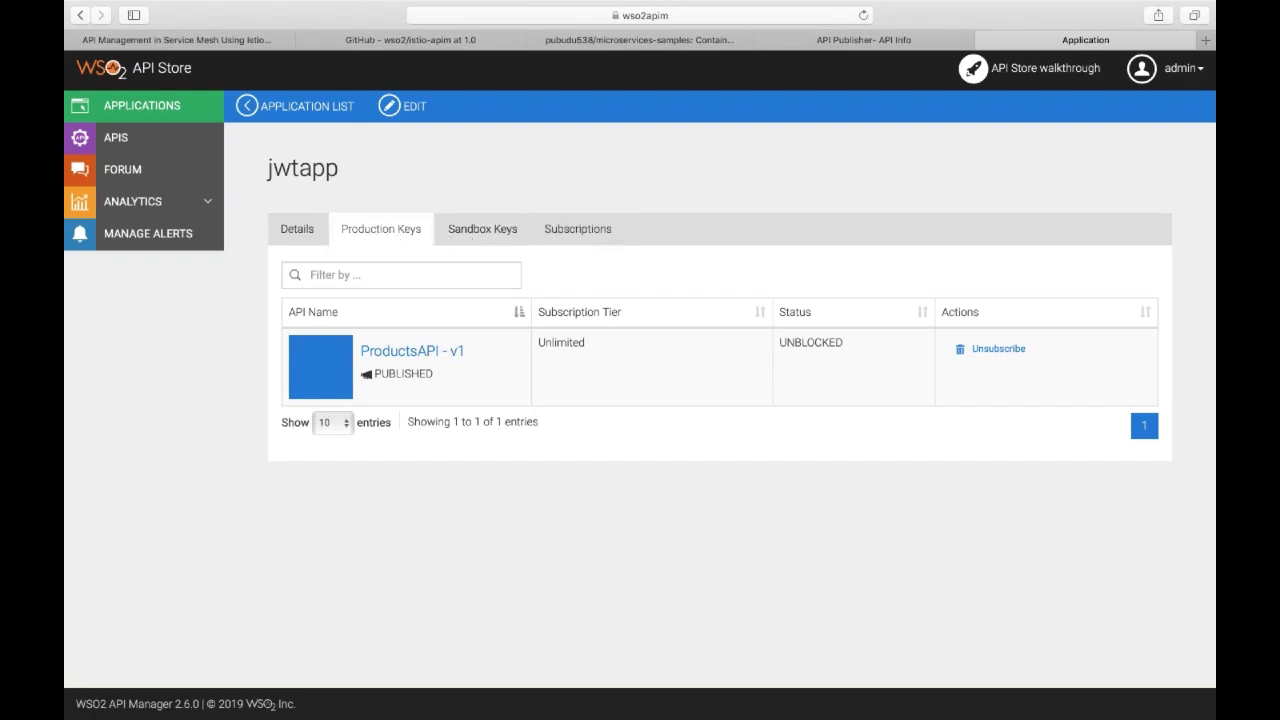
pyautogui.scroll(-2, 408, 286)
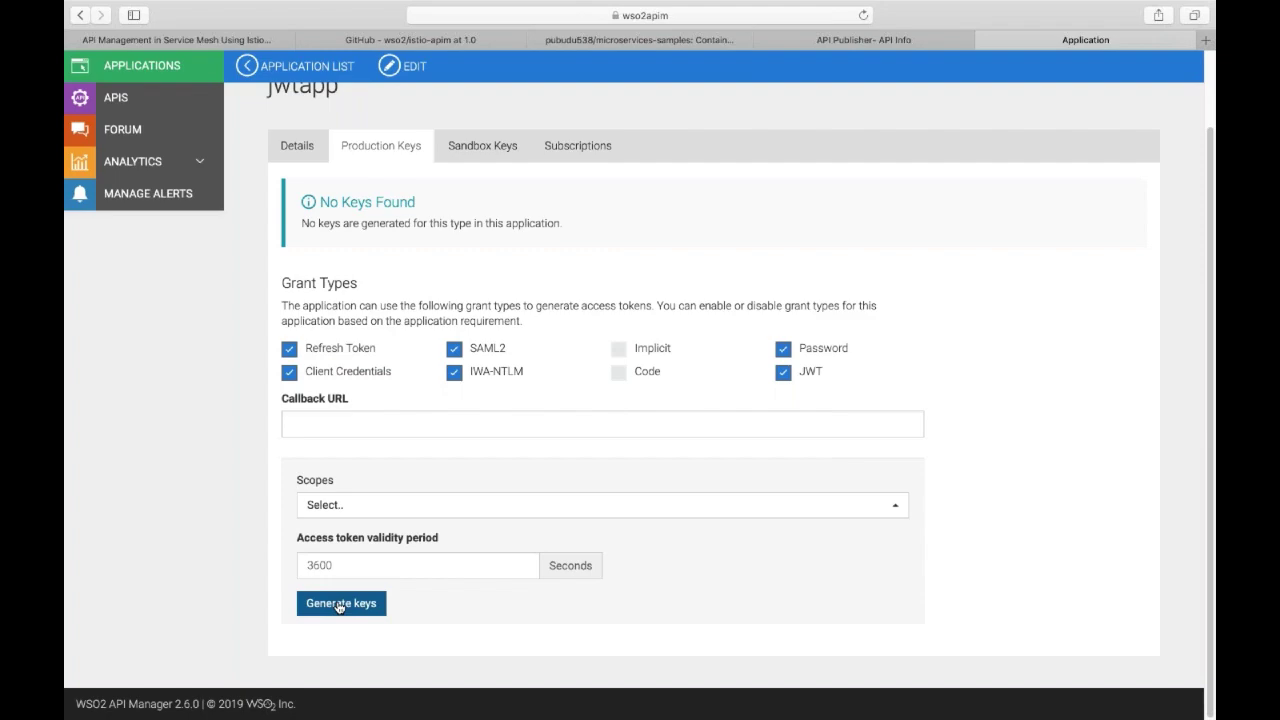
pyautogui.click(340, 604)
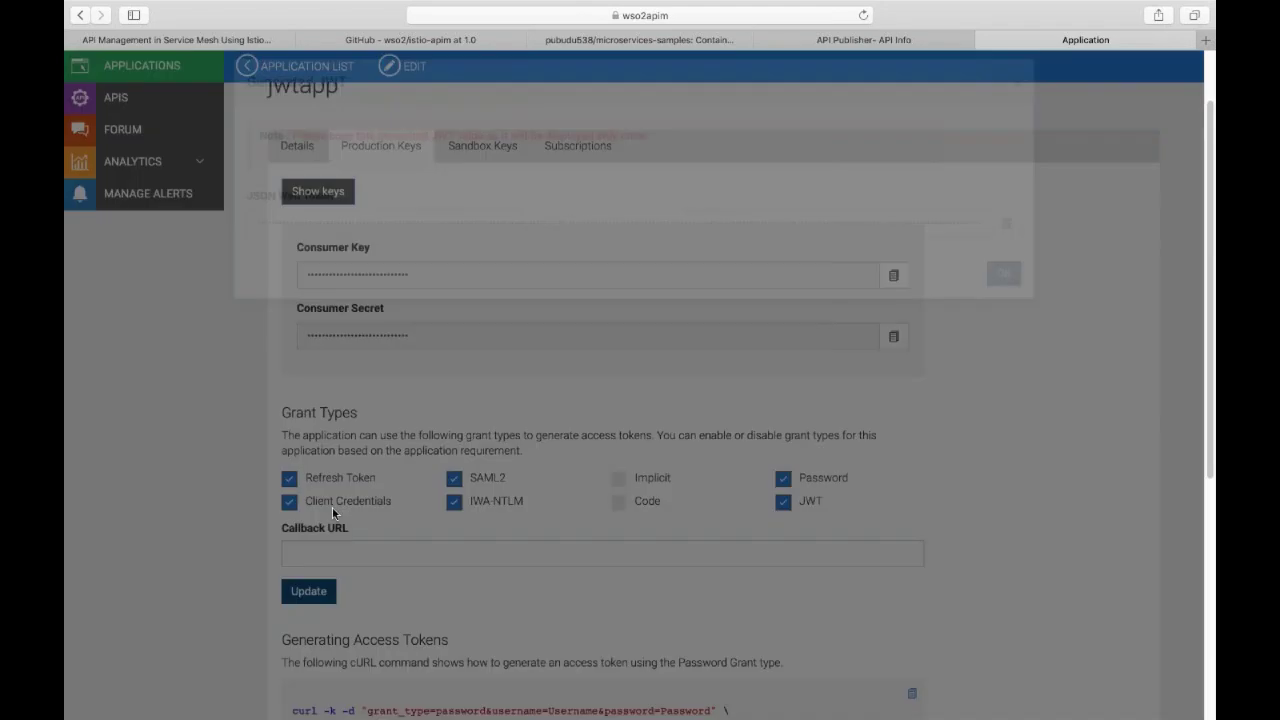
pyautogui.click(1002, 282)
pyautogui.click(1003, 329)
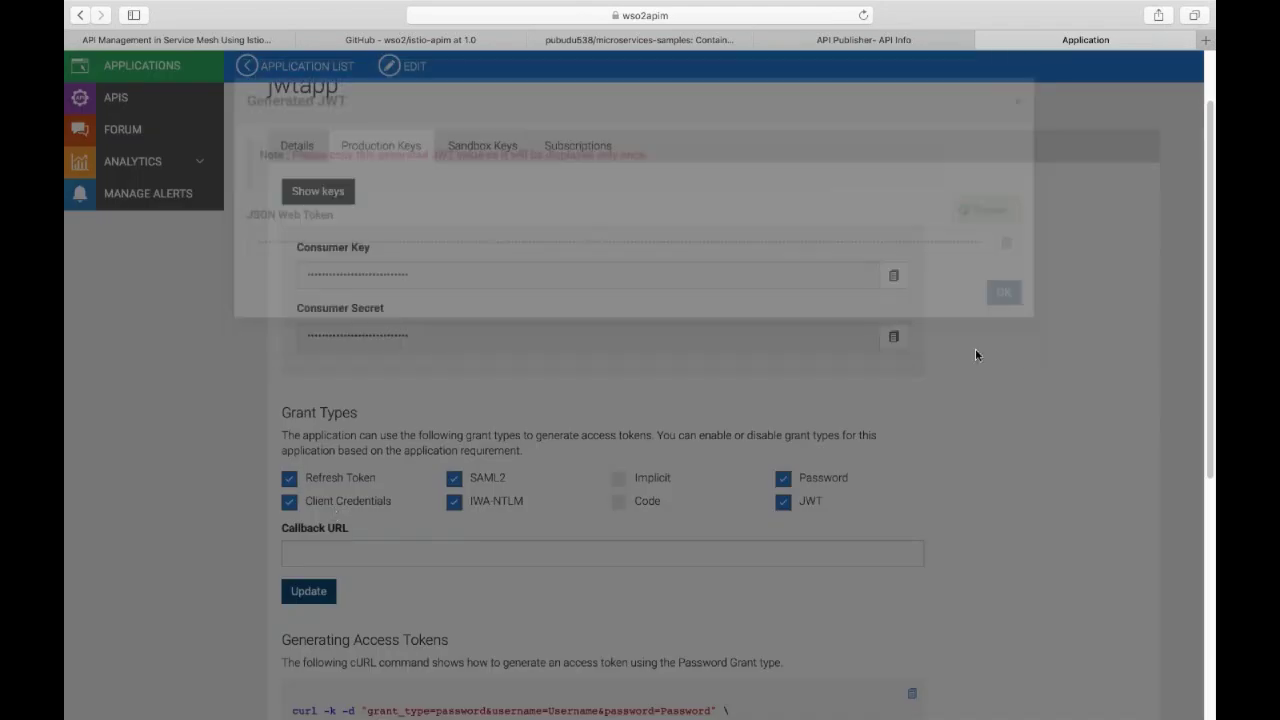
pyautogui.scroll(-4, 600, 457)
pyautogui.scroll(3, 600, 457)
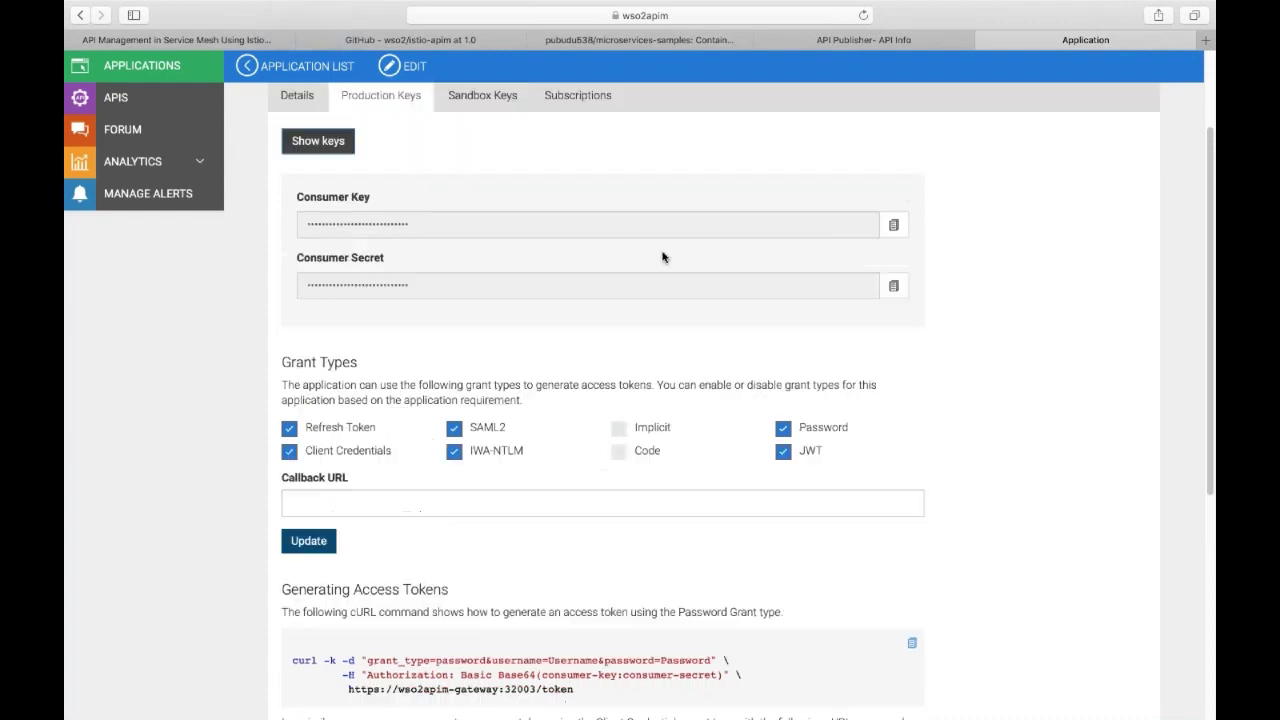
pyautogui.scroll(-5, 508, 400)
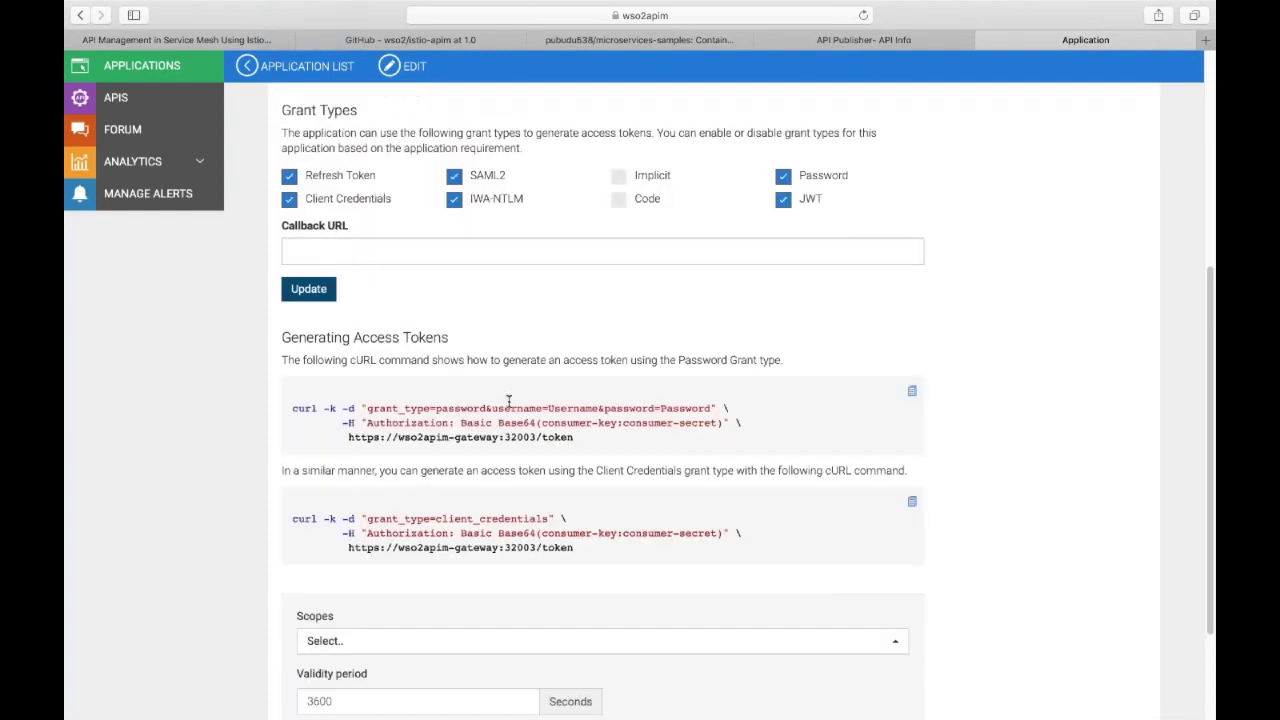
pyautogui.scroll(-2, 437, 514)
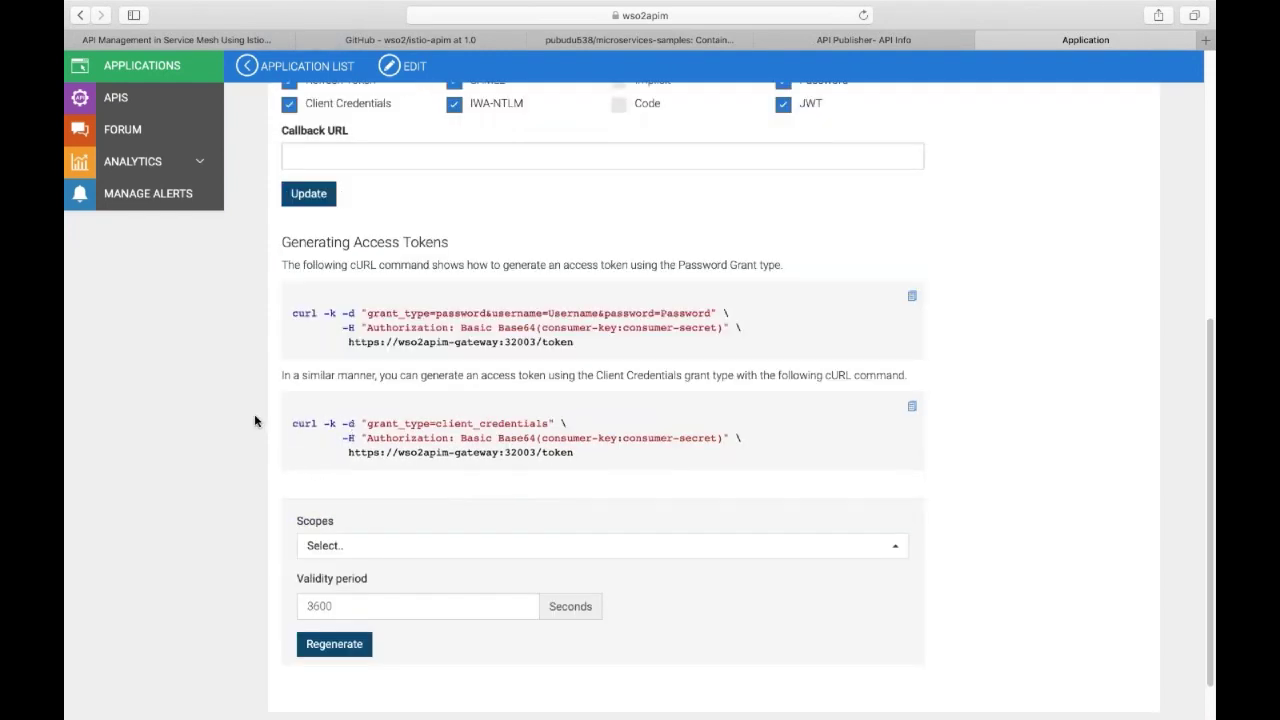
# In Postman, enable the Authorization header, paste the new JWT after Bearer, and resend GET /products.
pyautogui.moveTo(505, 712)
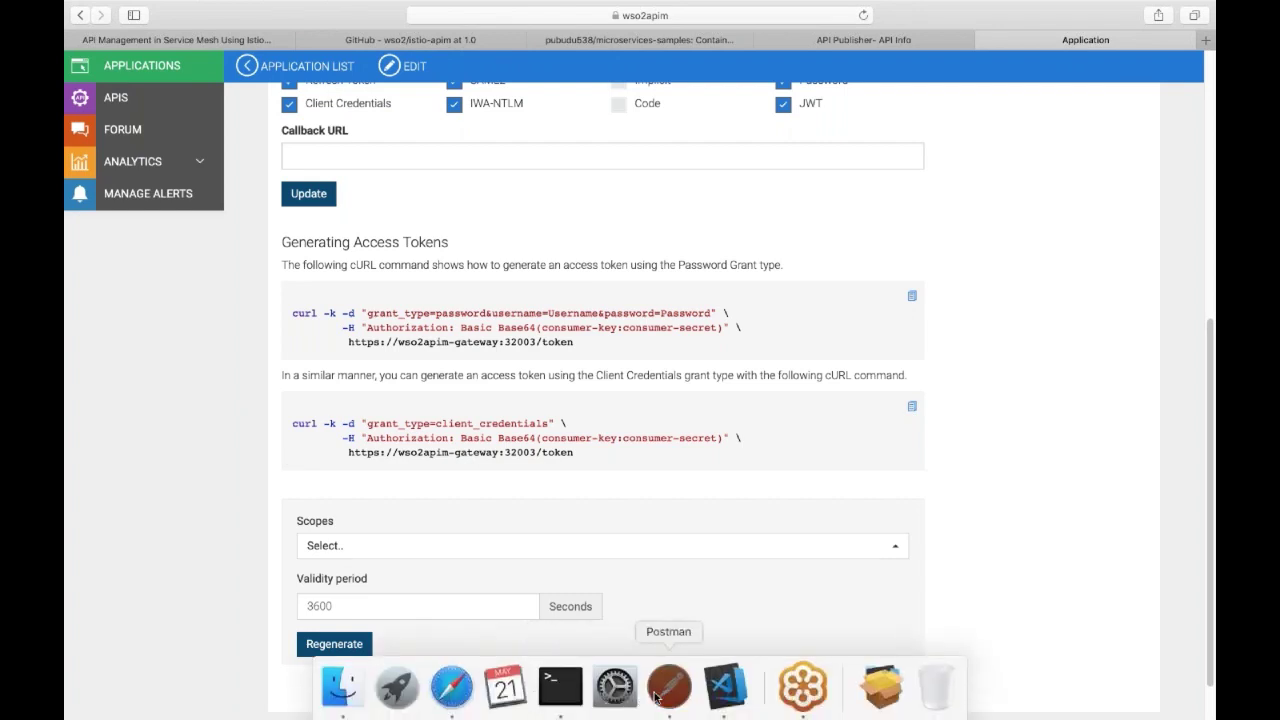
pyautogui.click(668, 688)
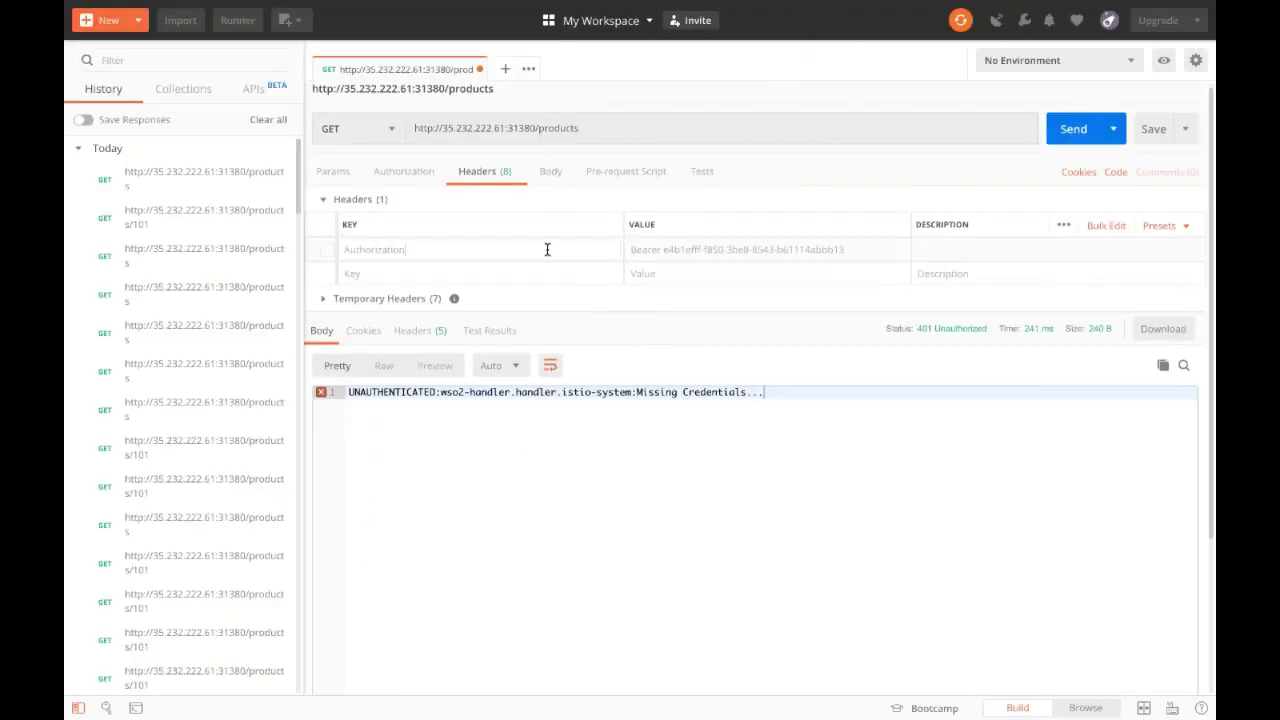
pyautogui.click(327, 250)
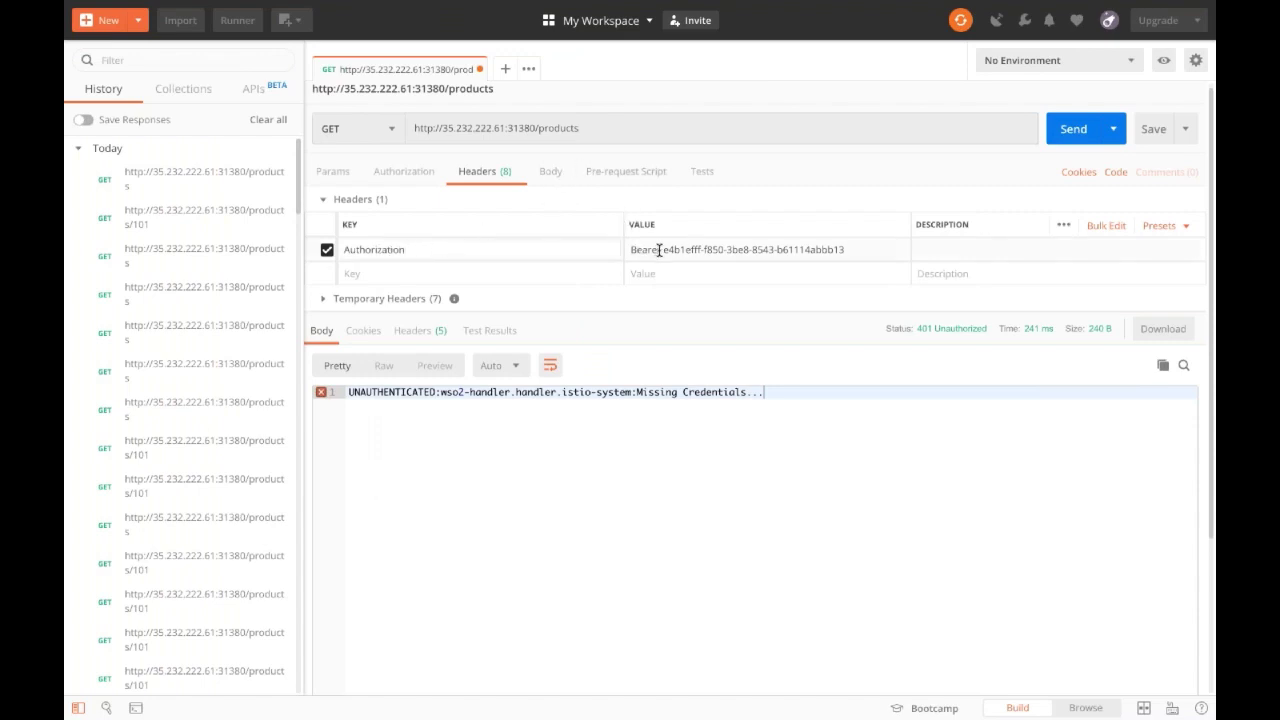
pyautogui.moveTo(662, 250); pyautogui.dragTo(863, 252)
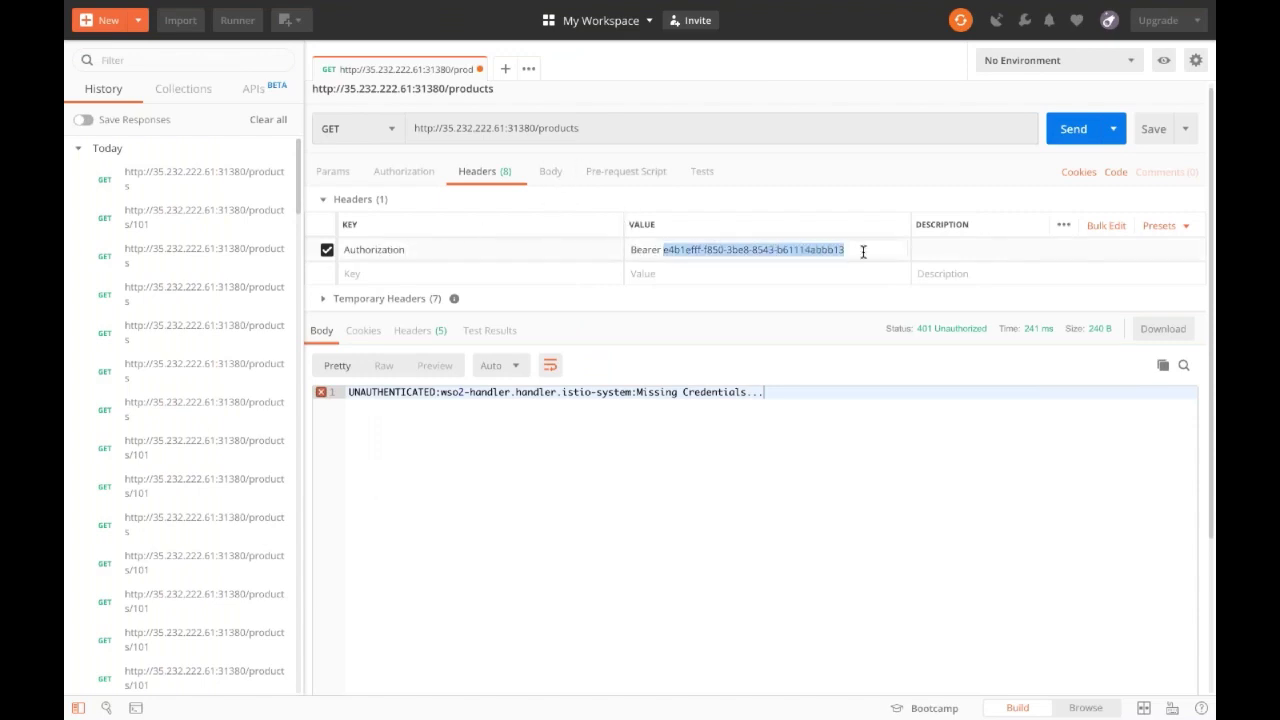
pyautogui.hotkey('ctrl', 'v')
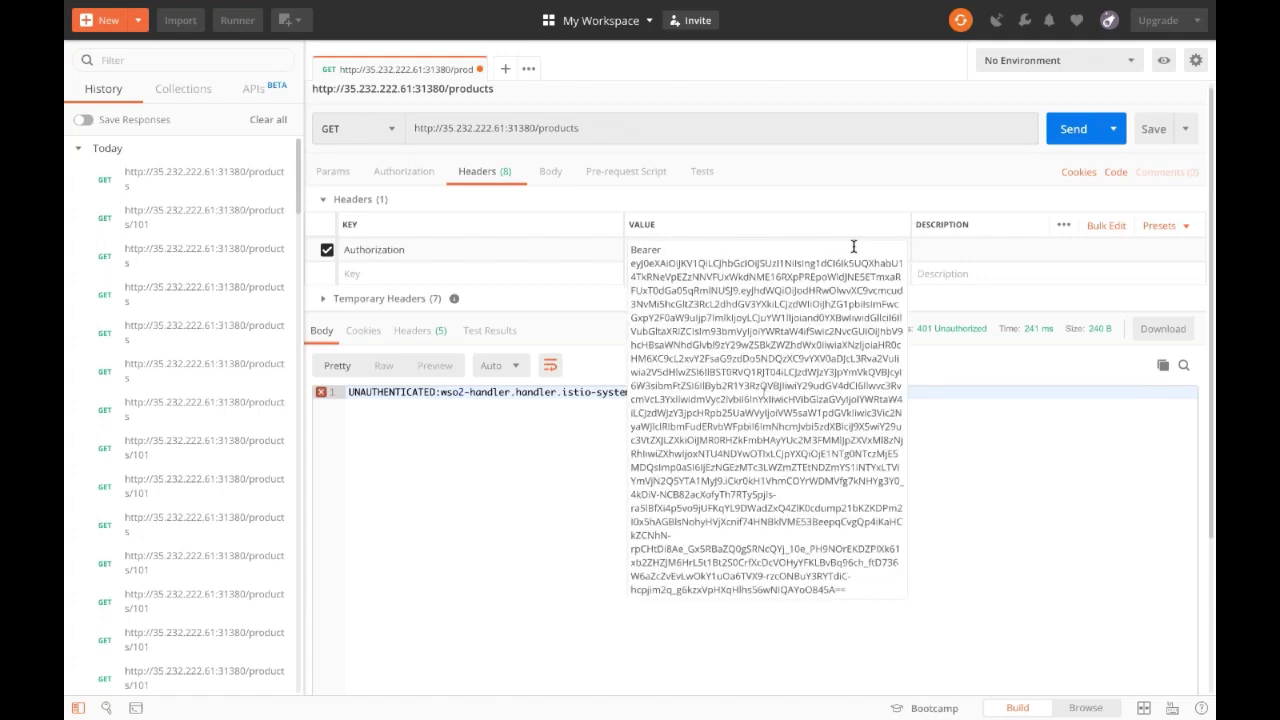
pyautogui.click(965, 416)
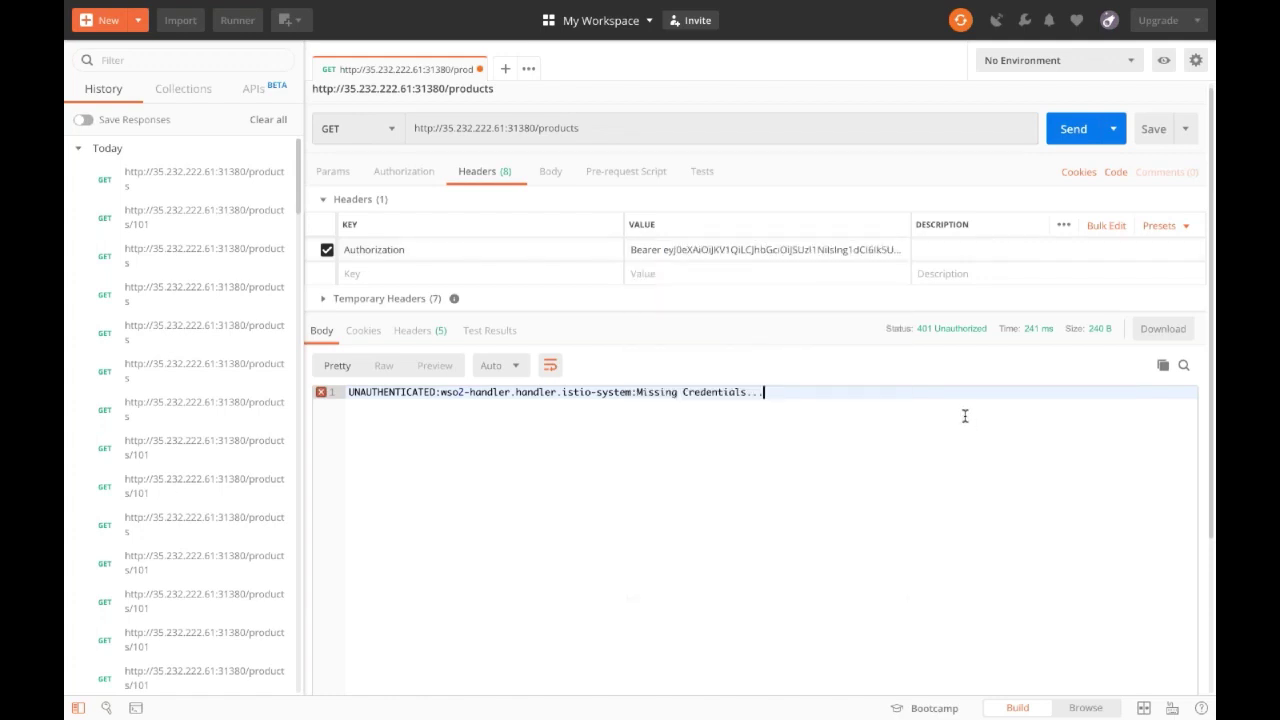
pyautogui.click(1066, 138)
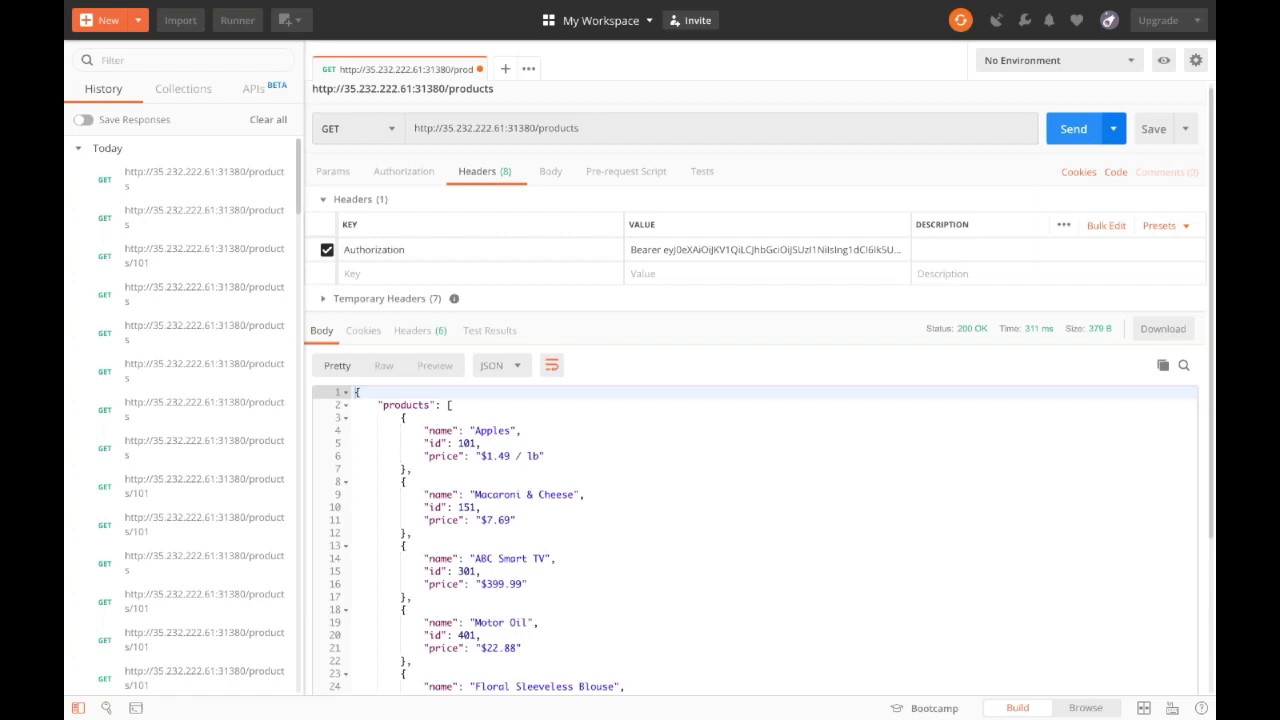
# Send GET /products/101 and get a 401 Unauthorized response from the wso2-handler.
pyautogui.click(864, 130)
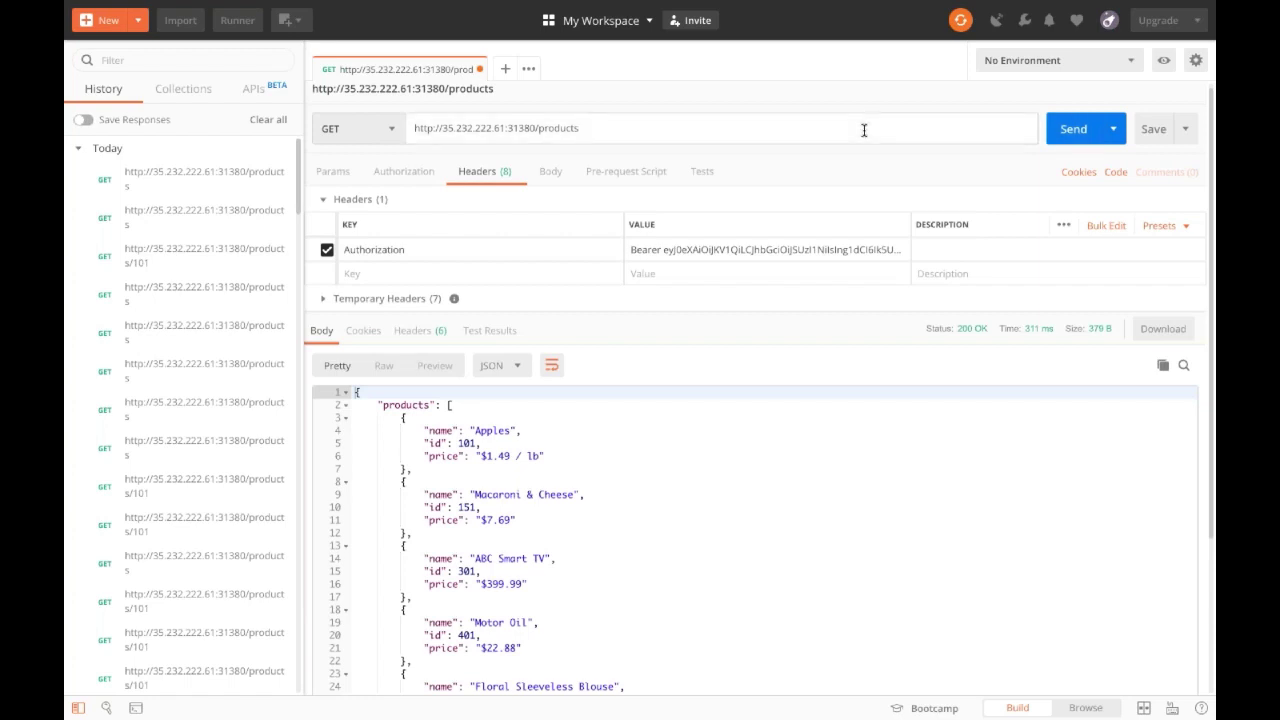
pyautogui.write('/101')
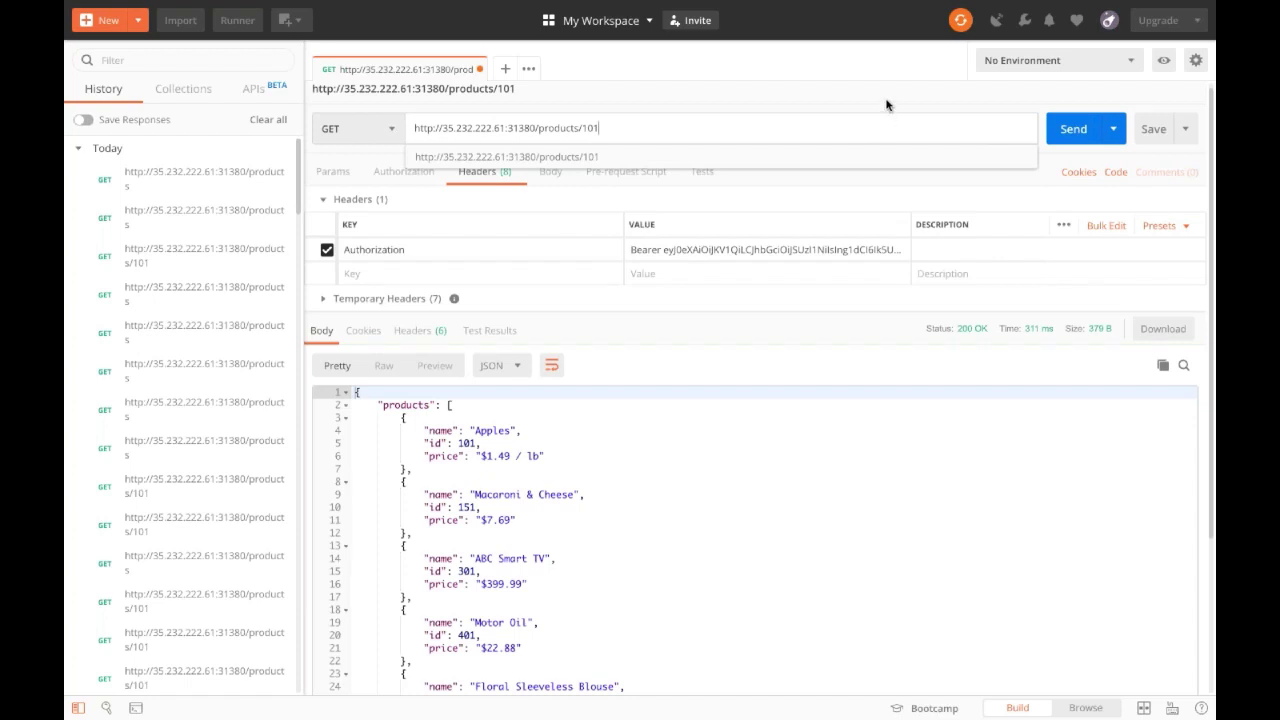
pyautogui.click(886, 104)
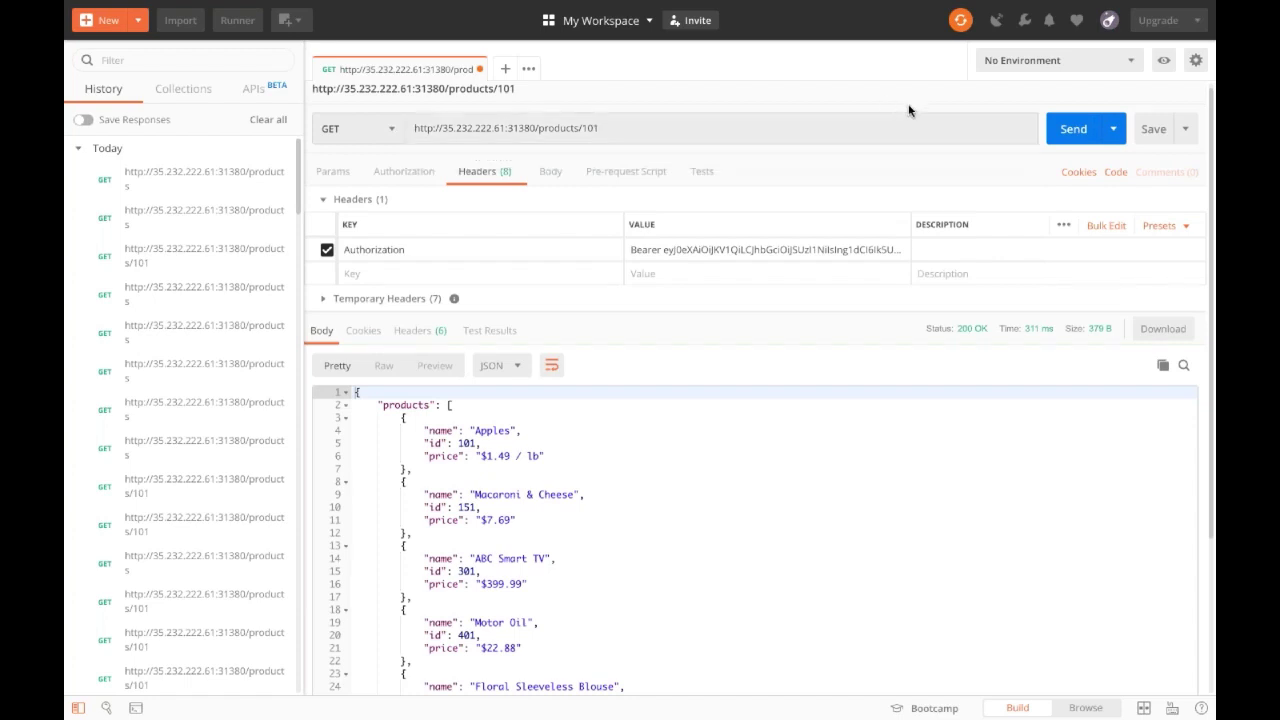
pyautogui.click(1069, 140)
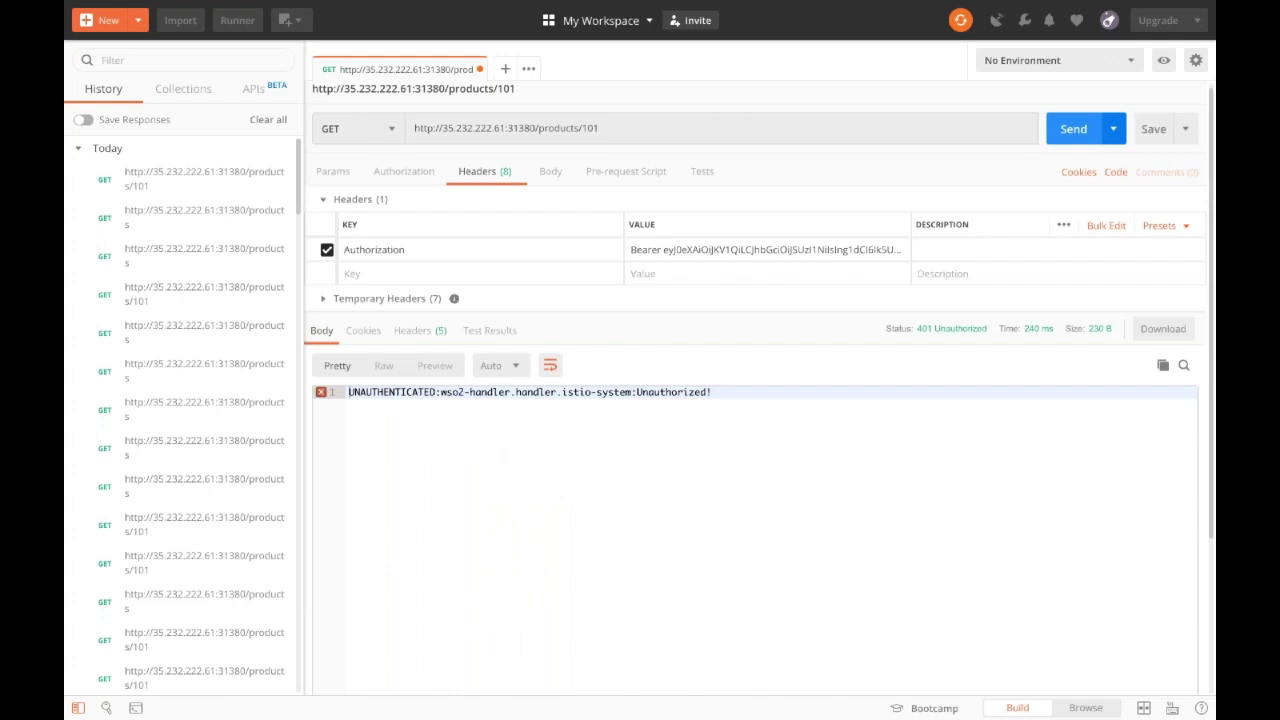
pyautogui.click(1073, 128)
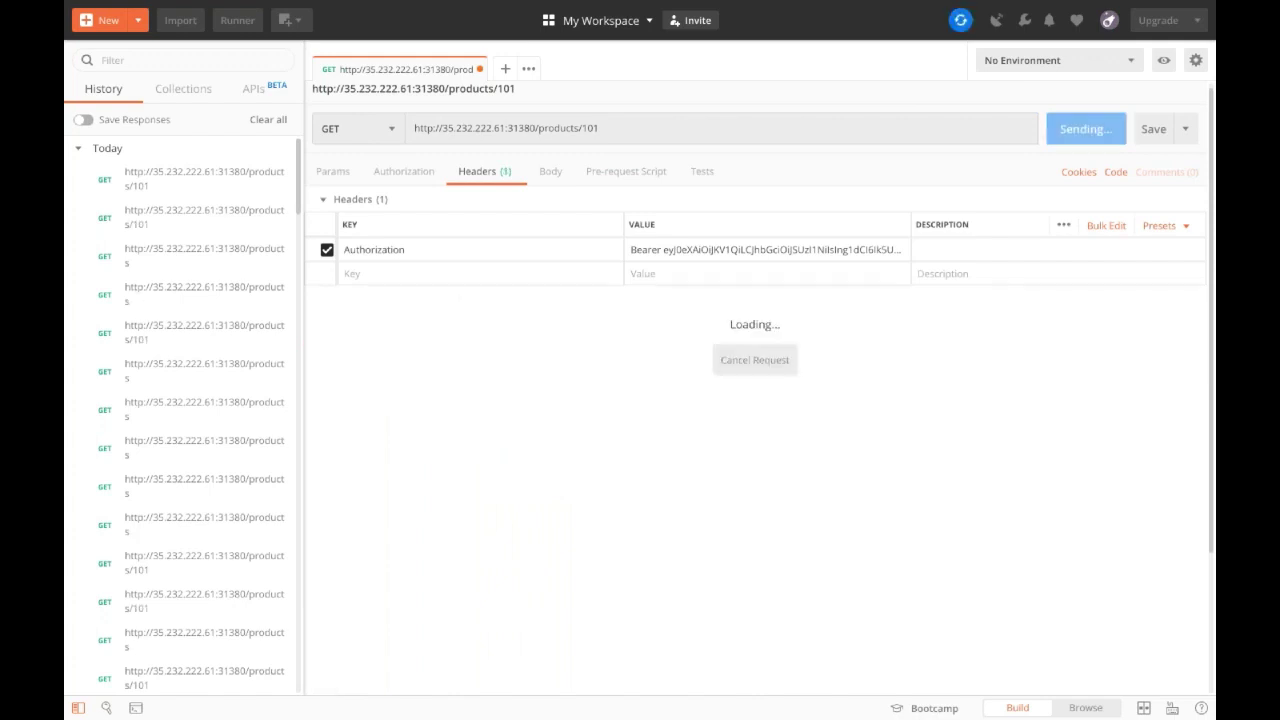
pyautogui.click(656, 494)
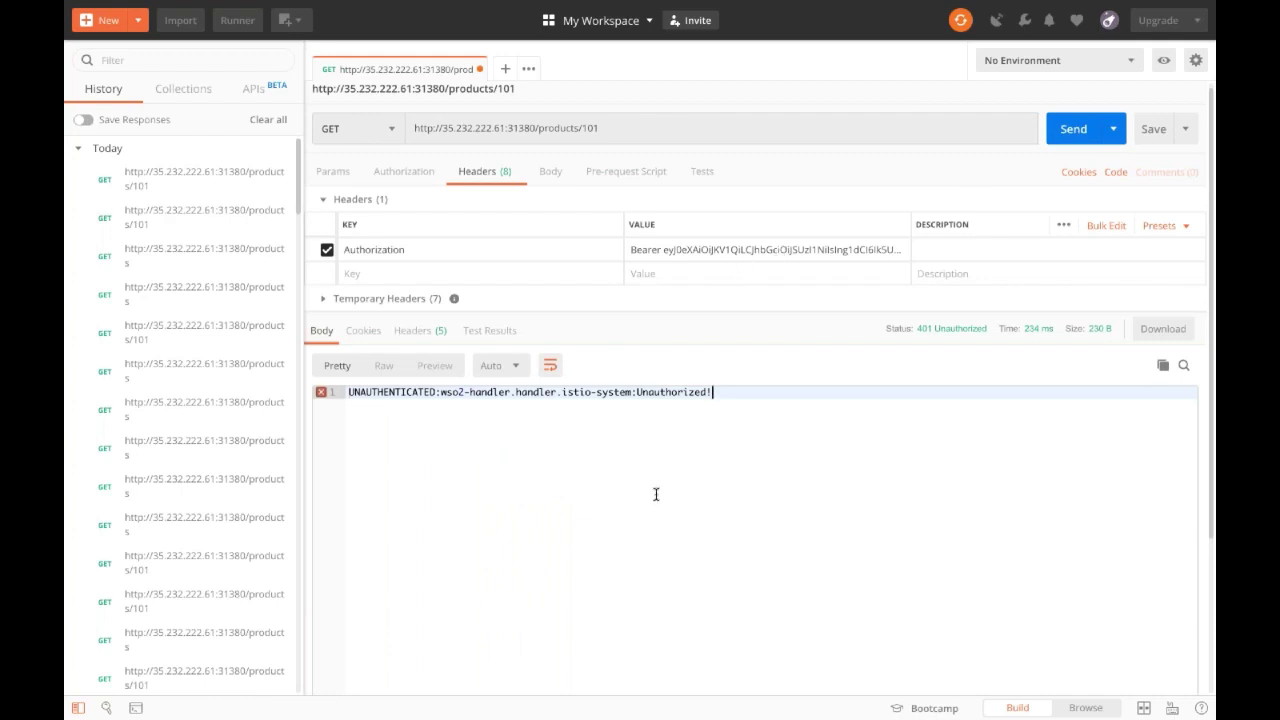
pyautogui.moveTo(614, 690)
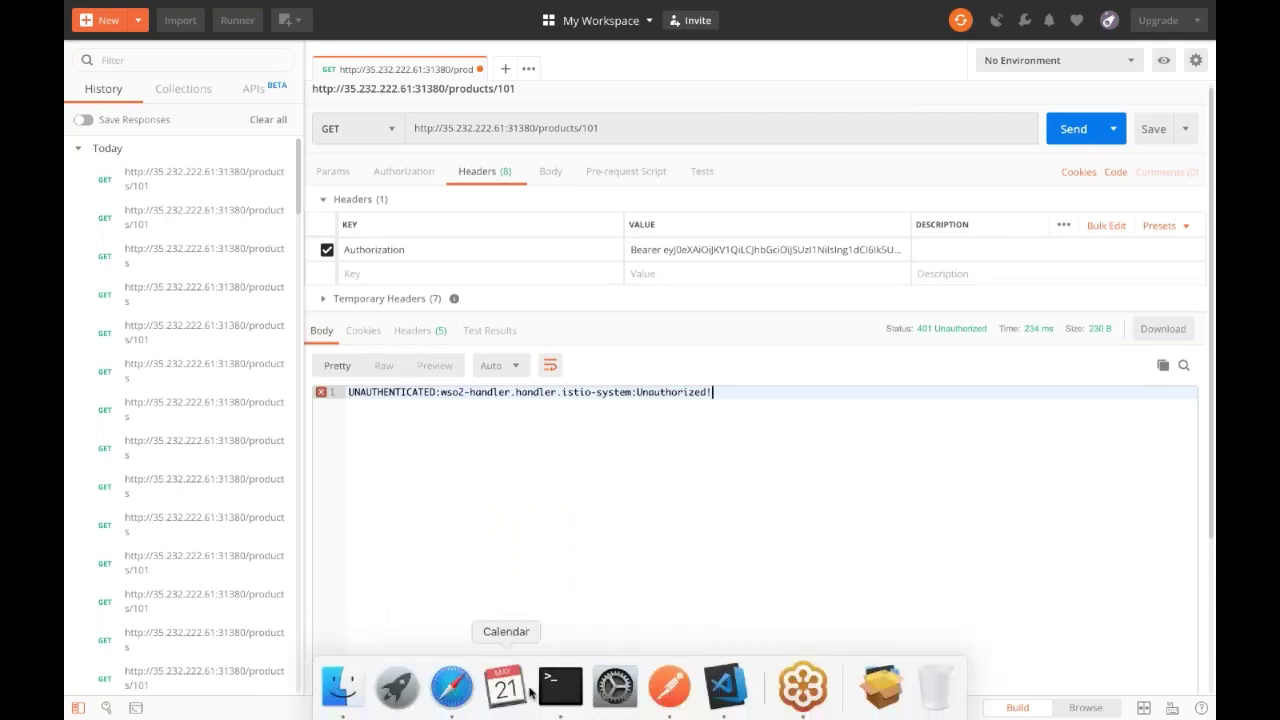
# Regenerate jwtapp's JWT with the scope_productid scope selected and copy the new token.
pyautogui.click(466, 686)
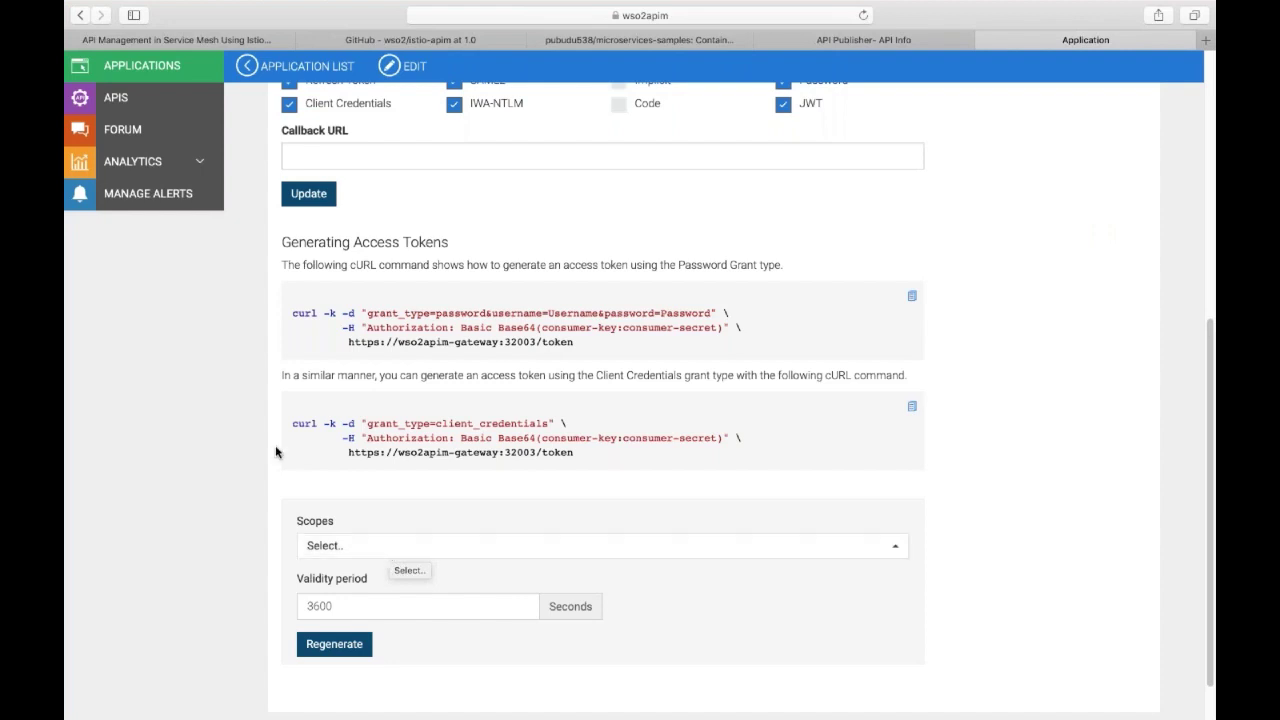
pyautogui.scroll(2, 276, 452)
pyautogui.scroll(-3, 283, 445)
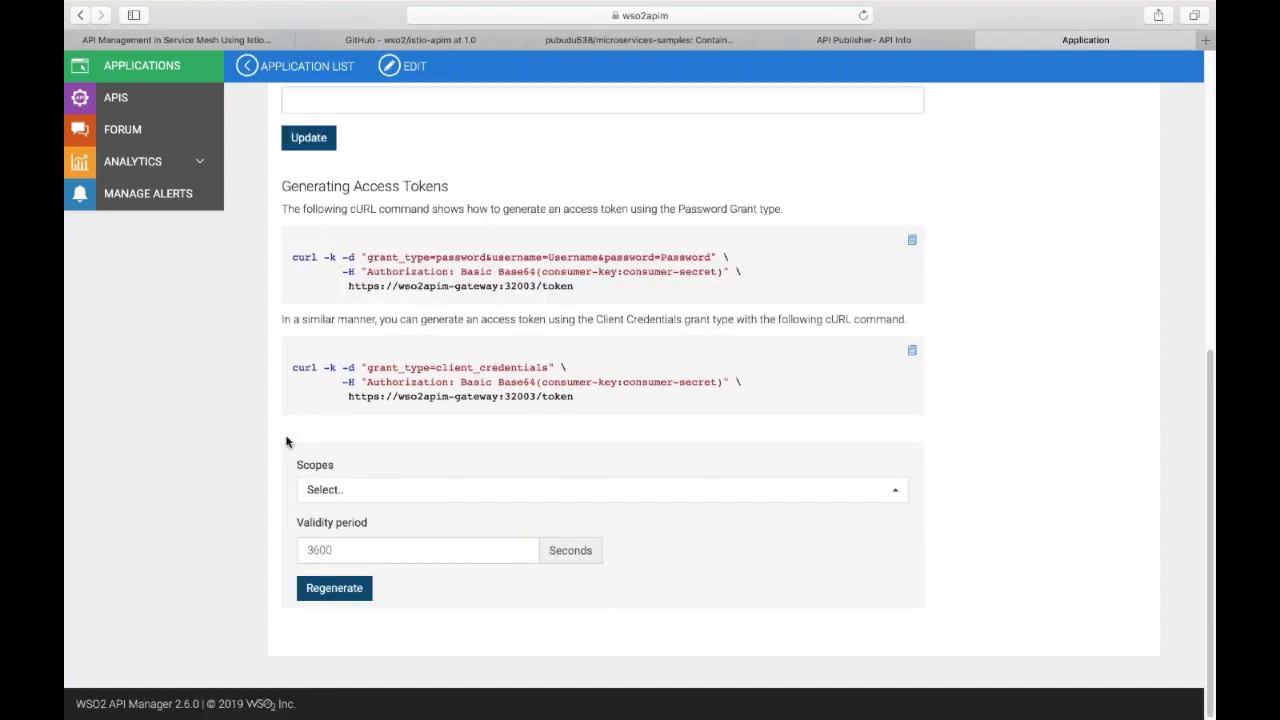
pyautogui.click(349, 492)
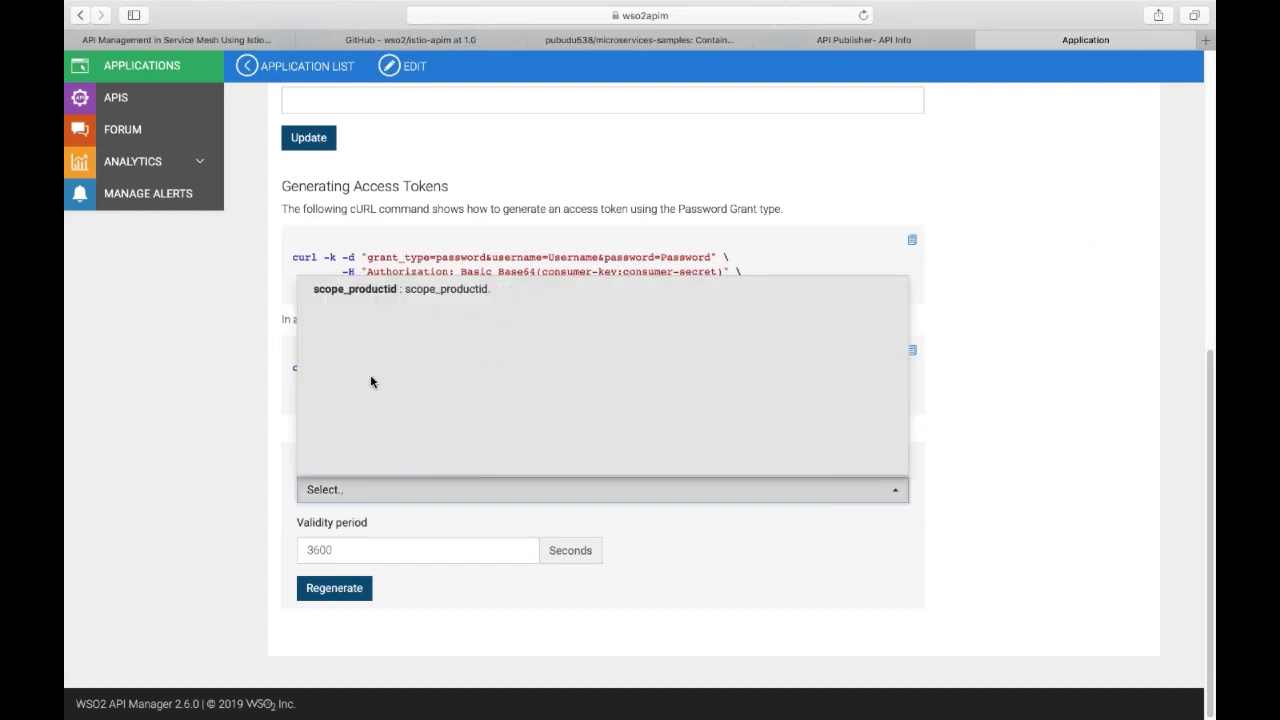
pyautogui.click(398, 290)
pyautogui.click(240, 382)
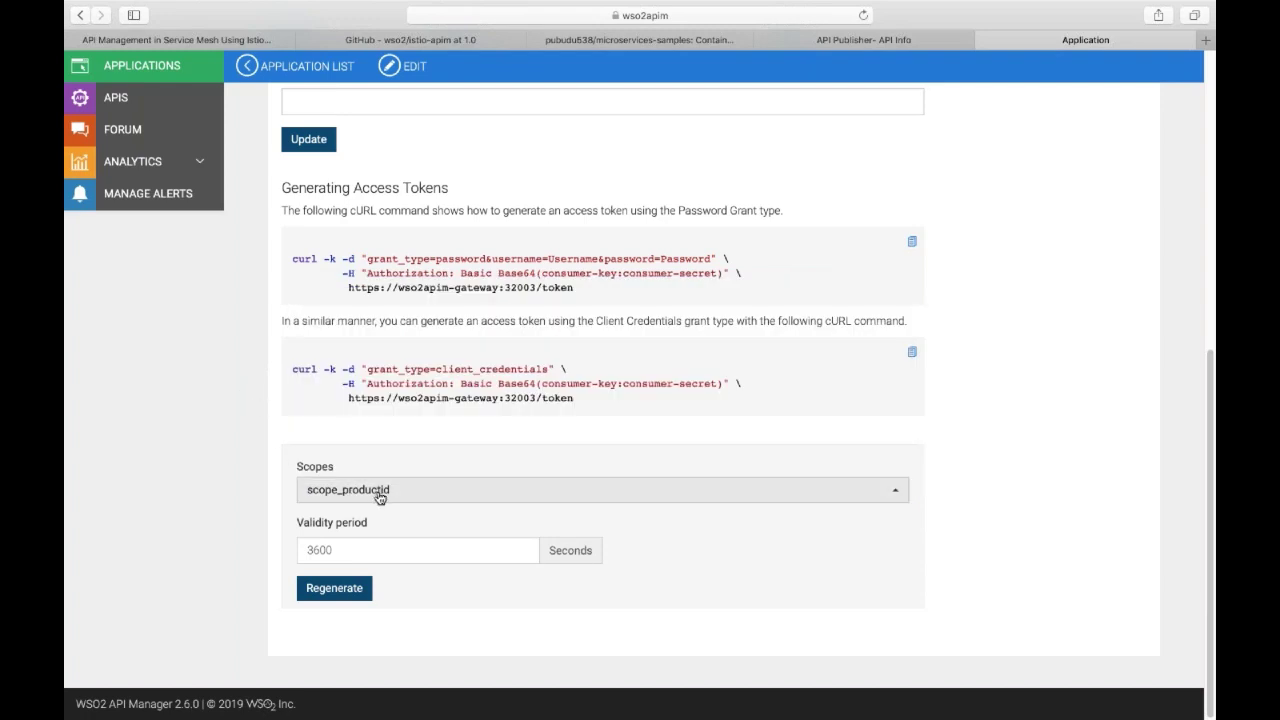
pyautogui.click(343, 592)
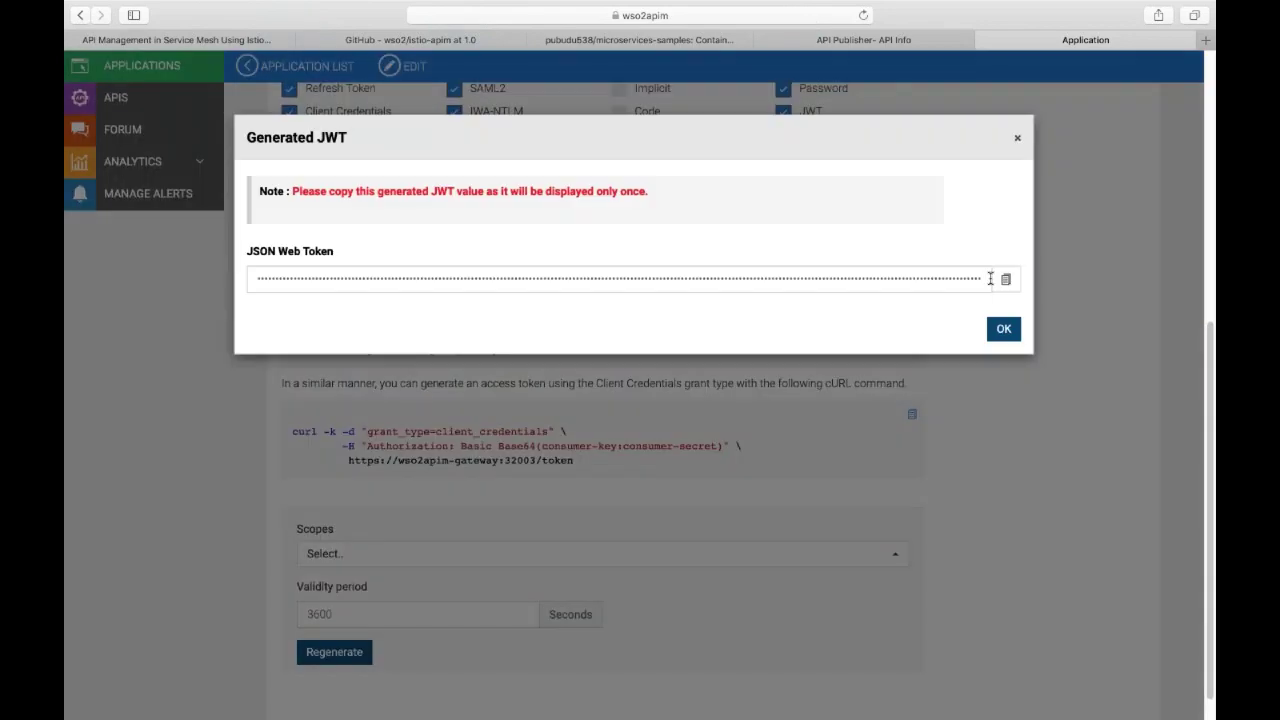
pyautogui.click(1007, 280)
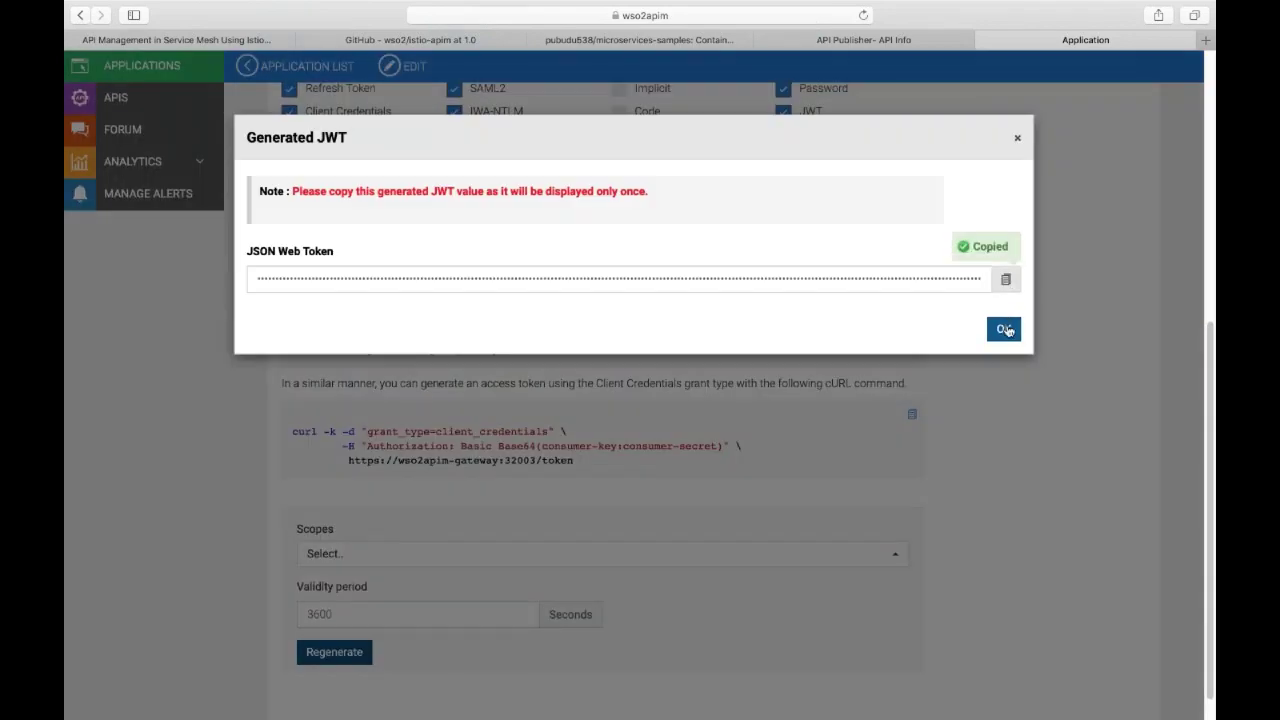
pyautogui.click(1004, 329)
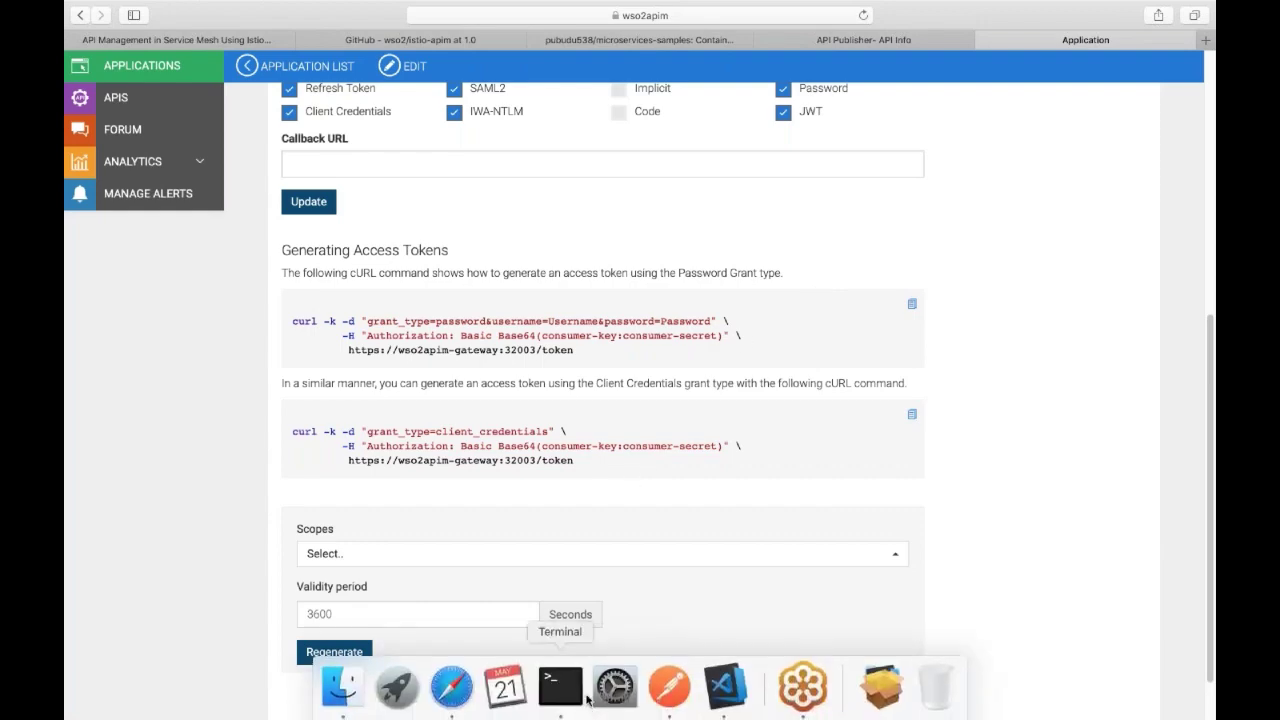
# Replace the Authorization value with Bearer followed by the new scoped JWT.
pyautogui.click(668, 687)
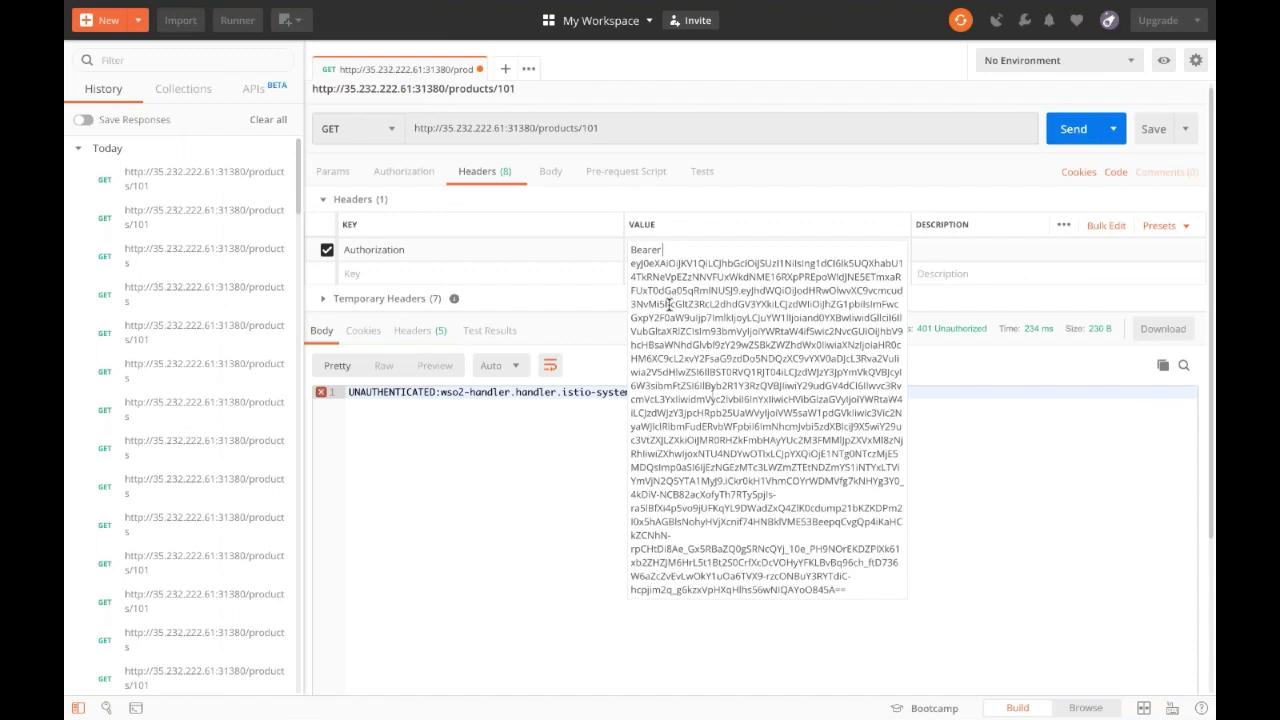
pyautogui.press('super+a')
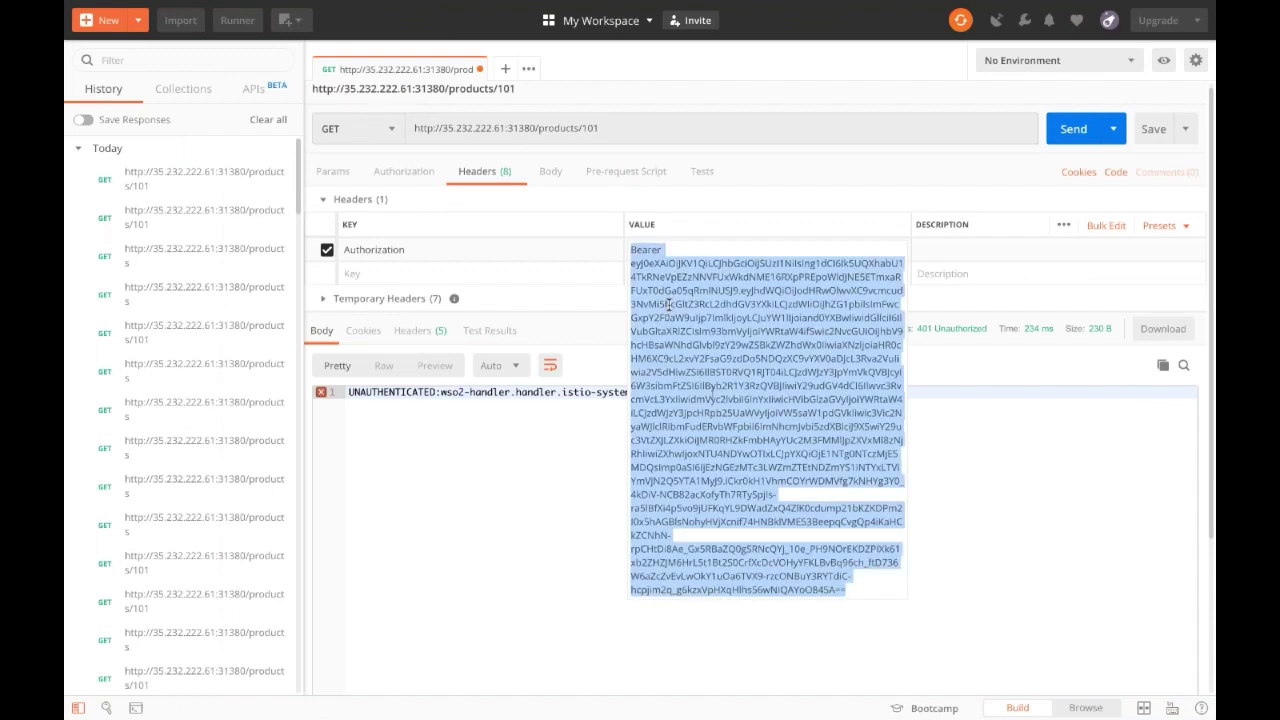
pyautogui.write('B')
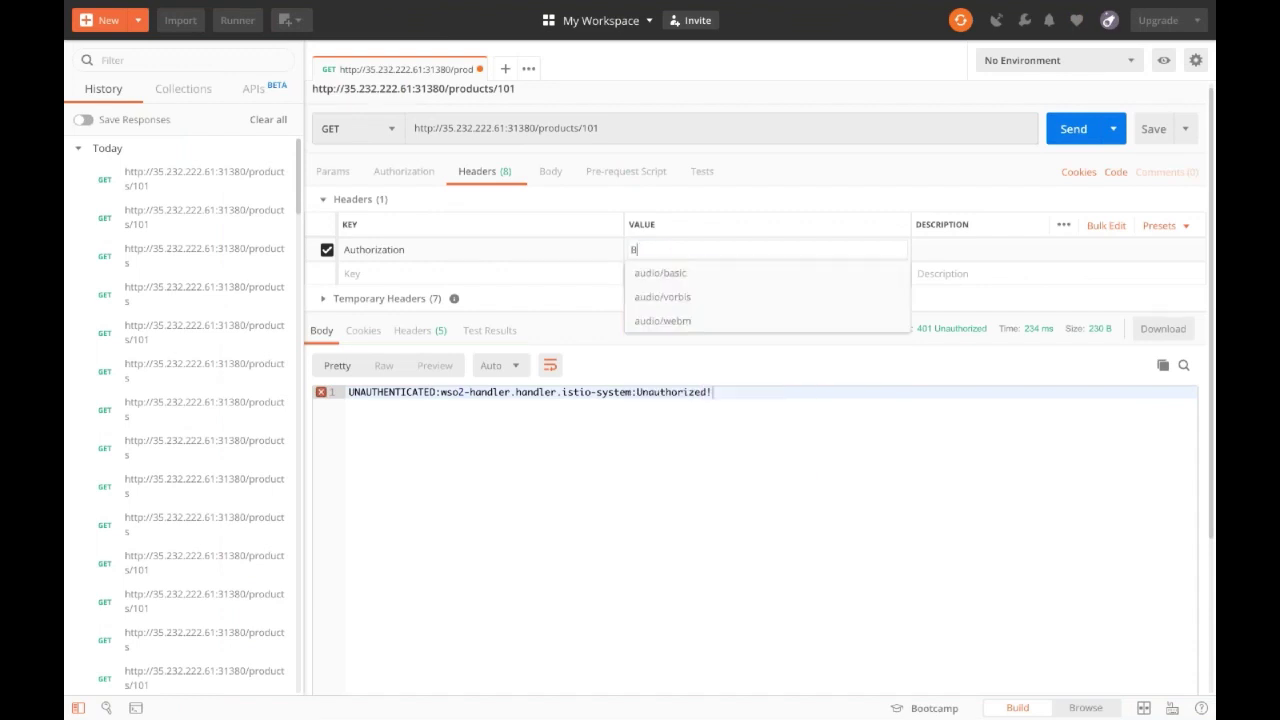
pyautogui.write('ear')
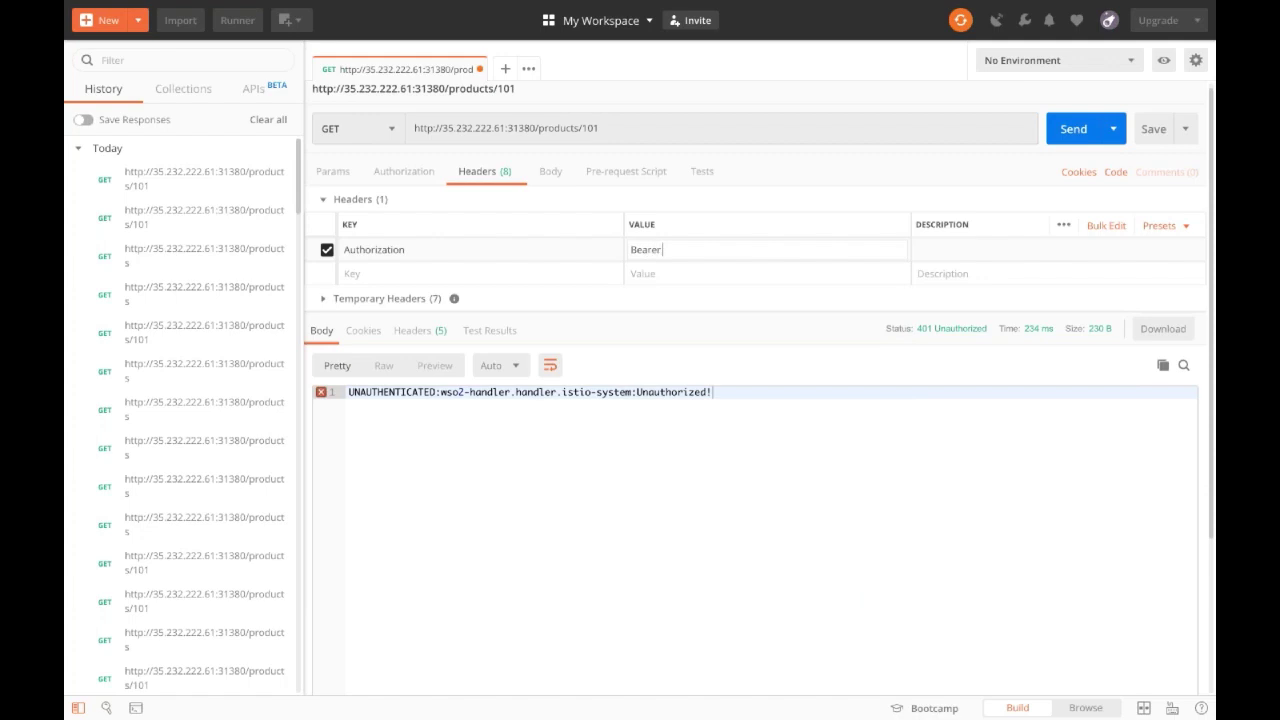
pyautogui.write('er')
pyautogui.press('super+v')
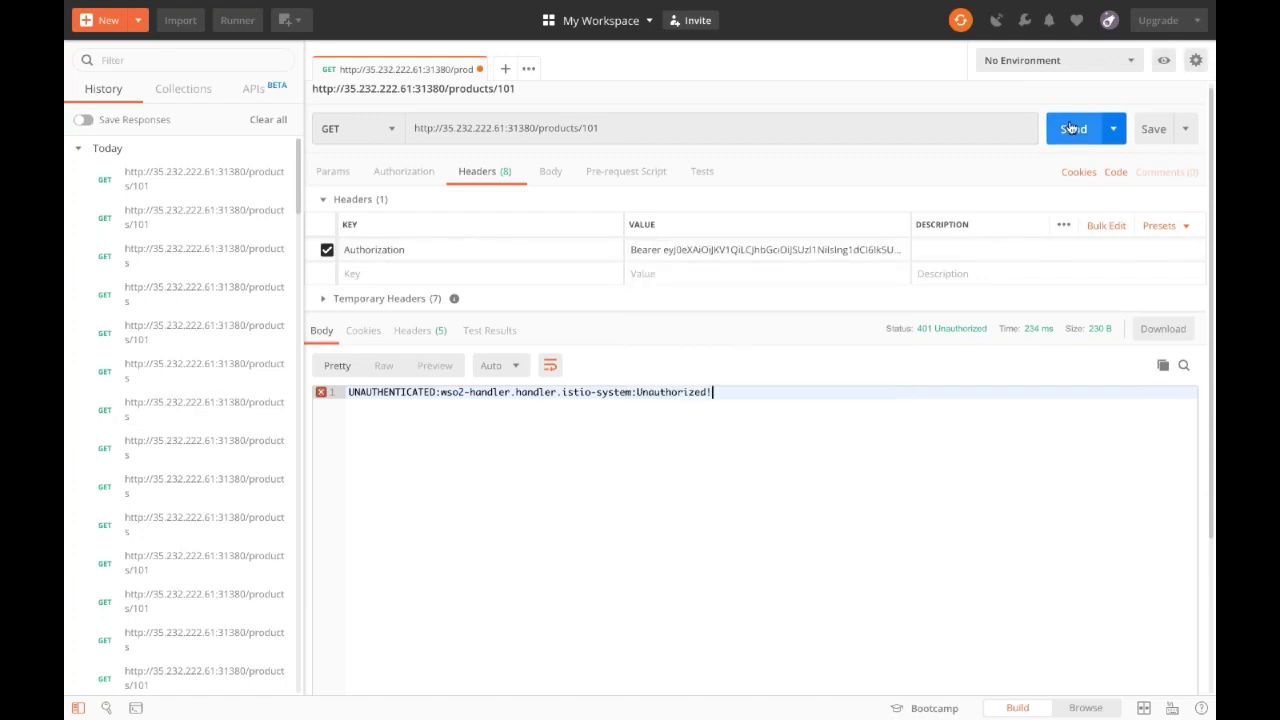
# Send GET /products/101 several times, getting 200 OK with the Apples product.
pyautogui.click(1070, 128)
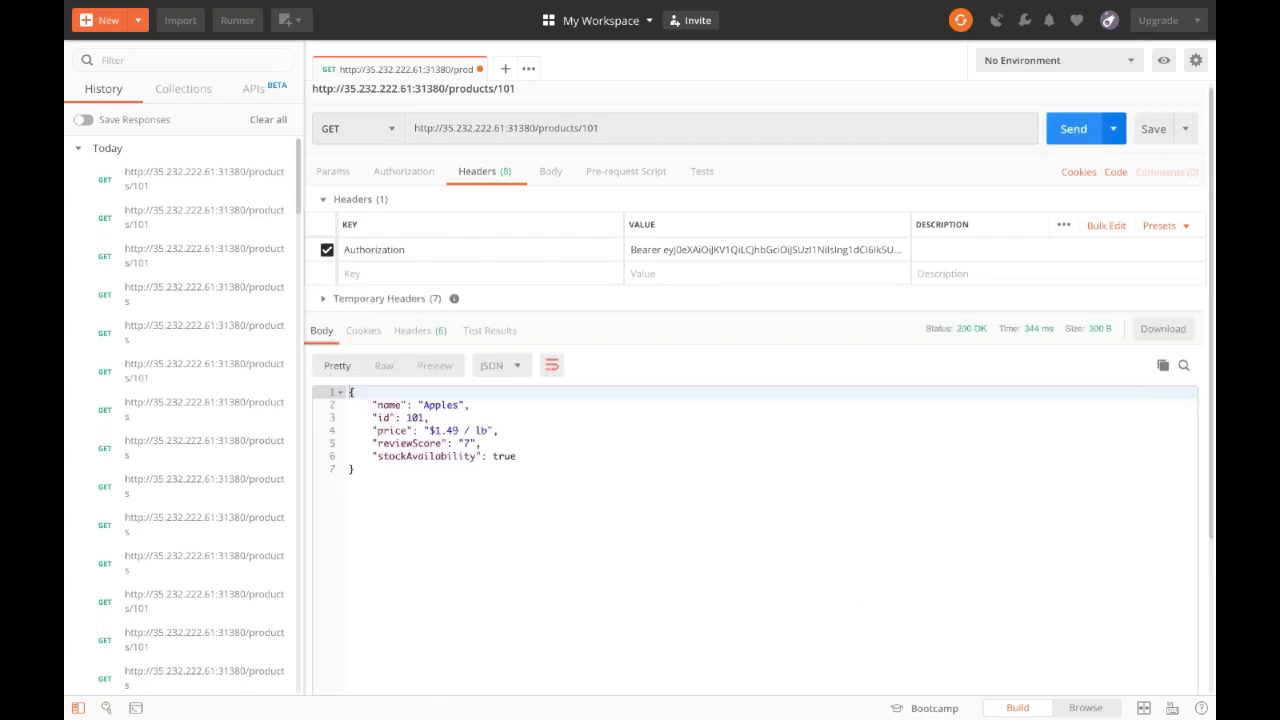
pyautogui.hotkey('ctrl', 'Return')
pyautogui.hotkey('ctrl', 'Return')
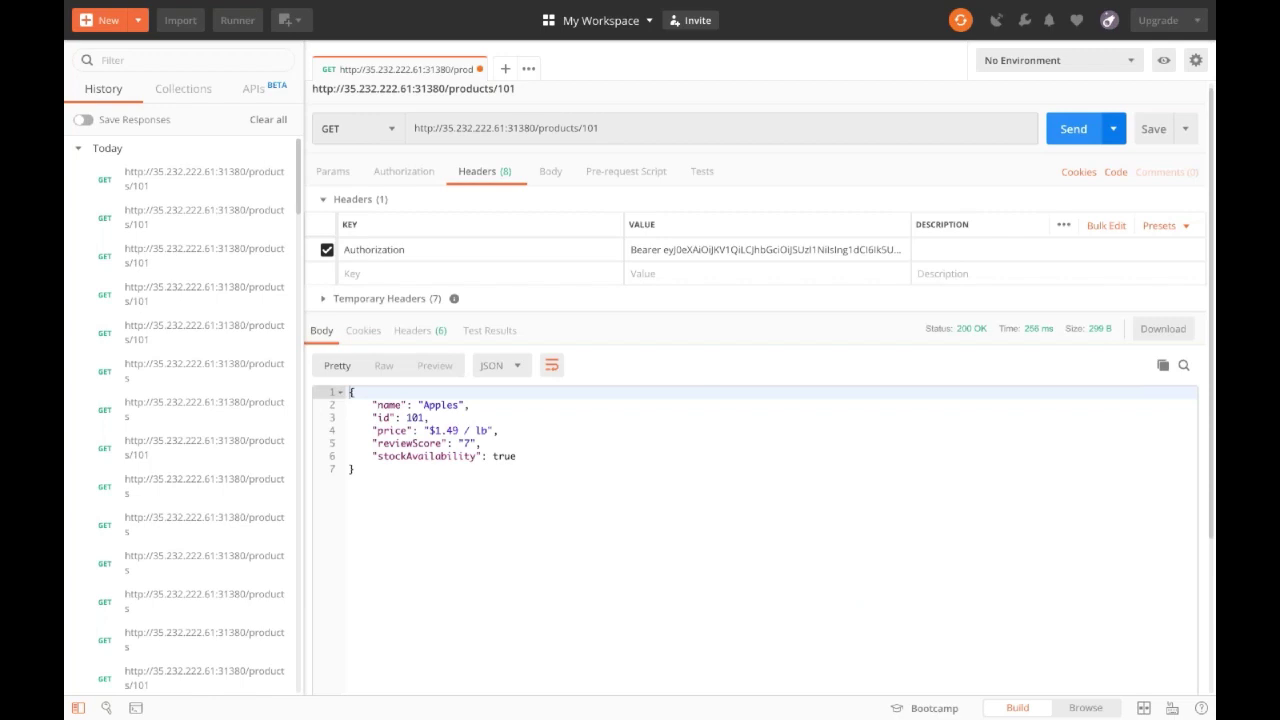
pyautogui.hotkey('ctrl', 'Return')
pyautogui.hotkey('ctrl', 'Return')
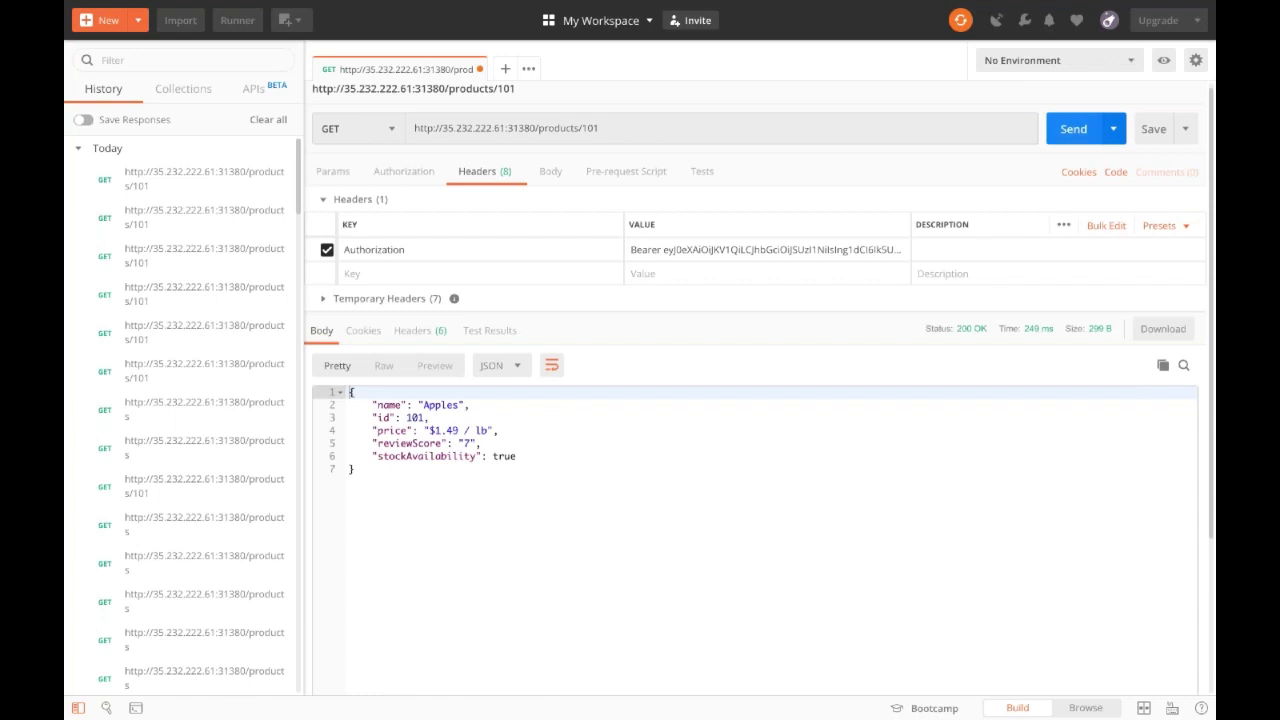
pyautogui.hotkey('ctrl', 'Return')
pyautogui.click(777, 471)
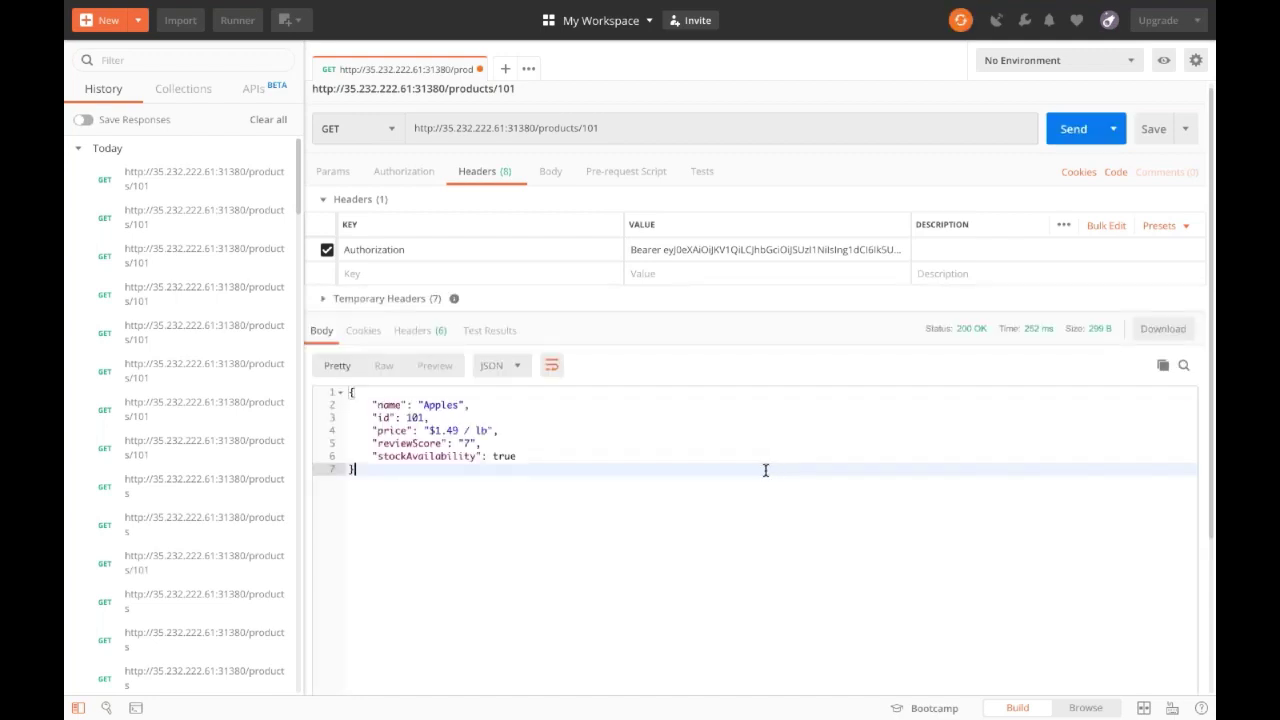
pyautogui.moveTo(668, 716)
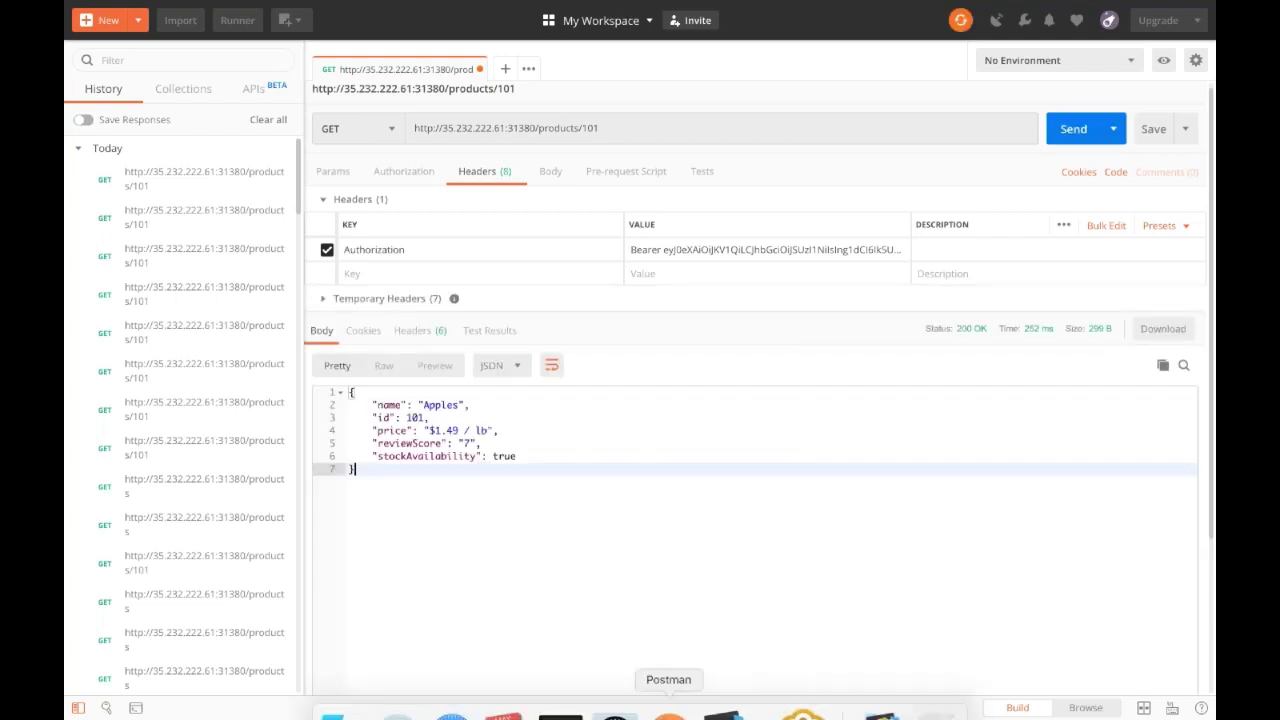
pyautogui.click(452, 690)
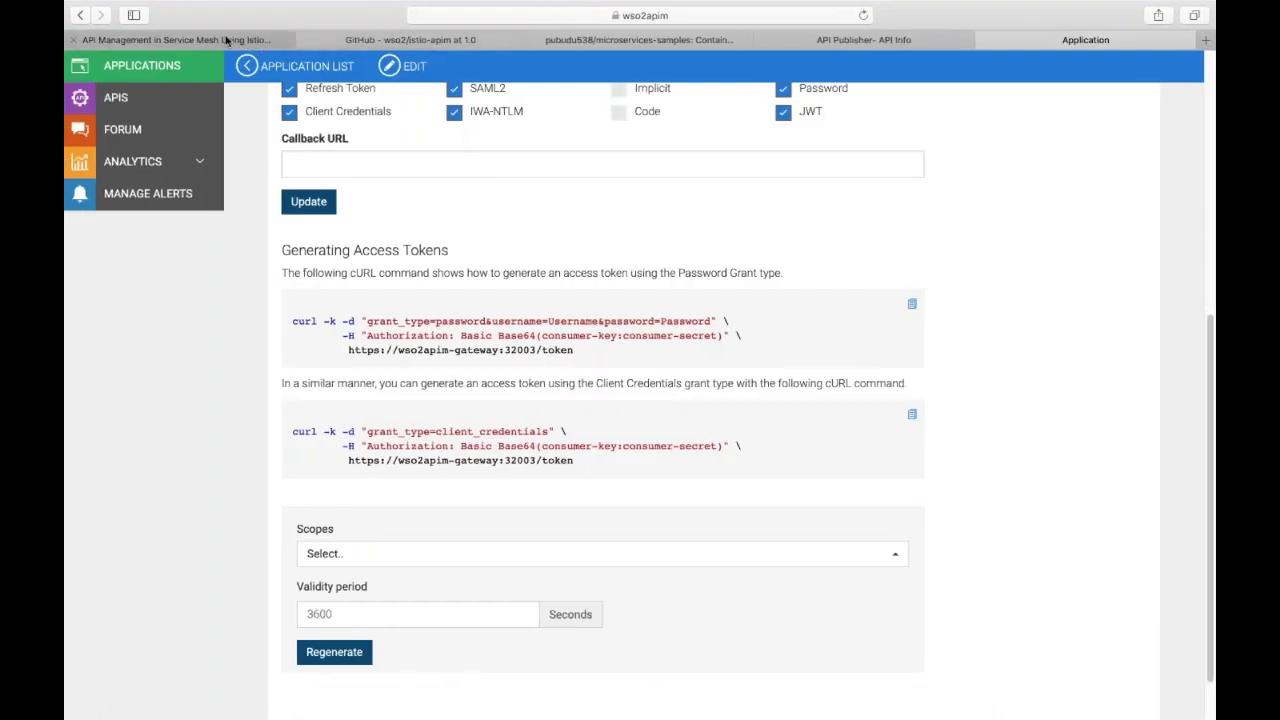
# Present the Google Slides deck and advance to slide 25, JWT Validation Process.
pyautogui.click(226, 40)
pyautogui.click(1038, 80)
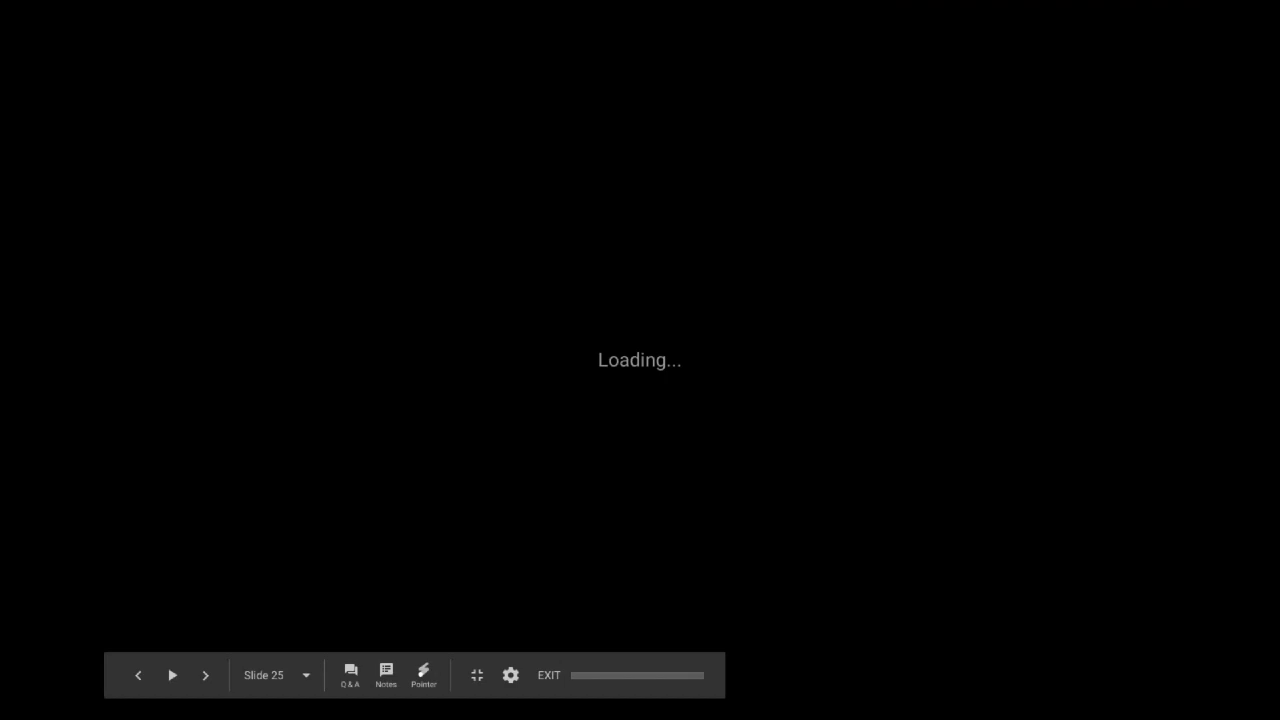
pyautogui.press('Right')
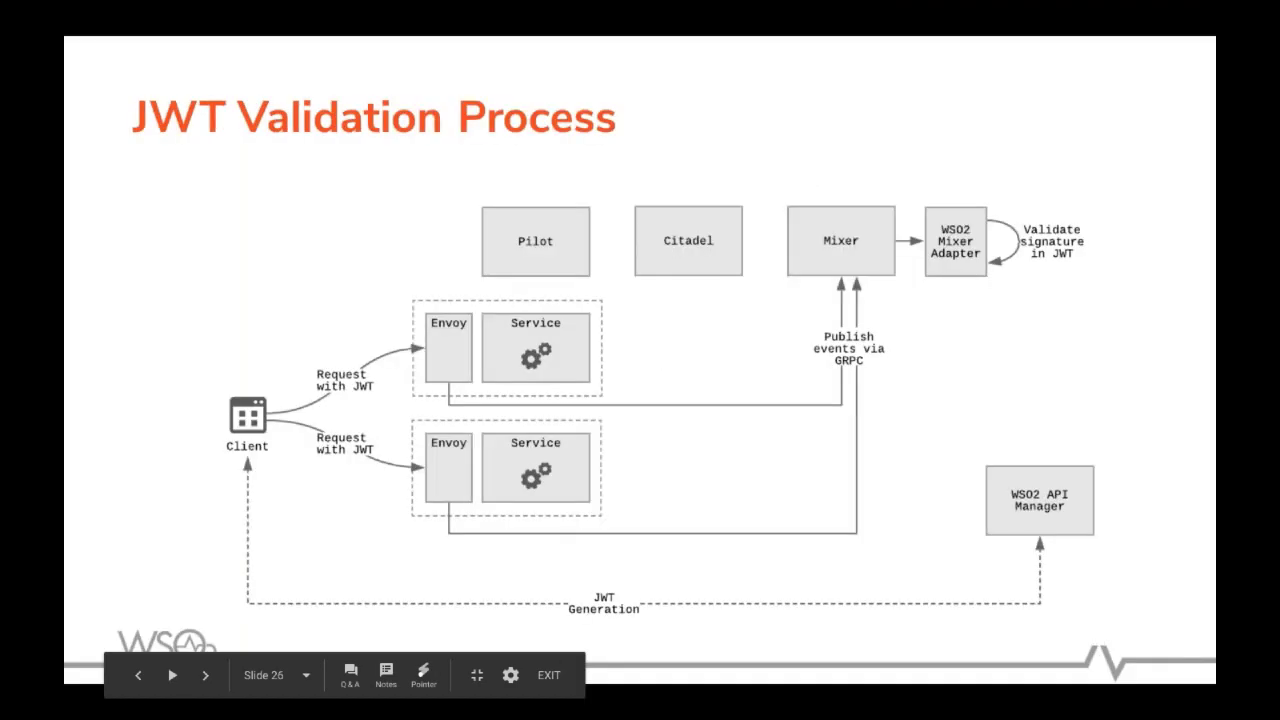
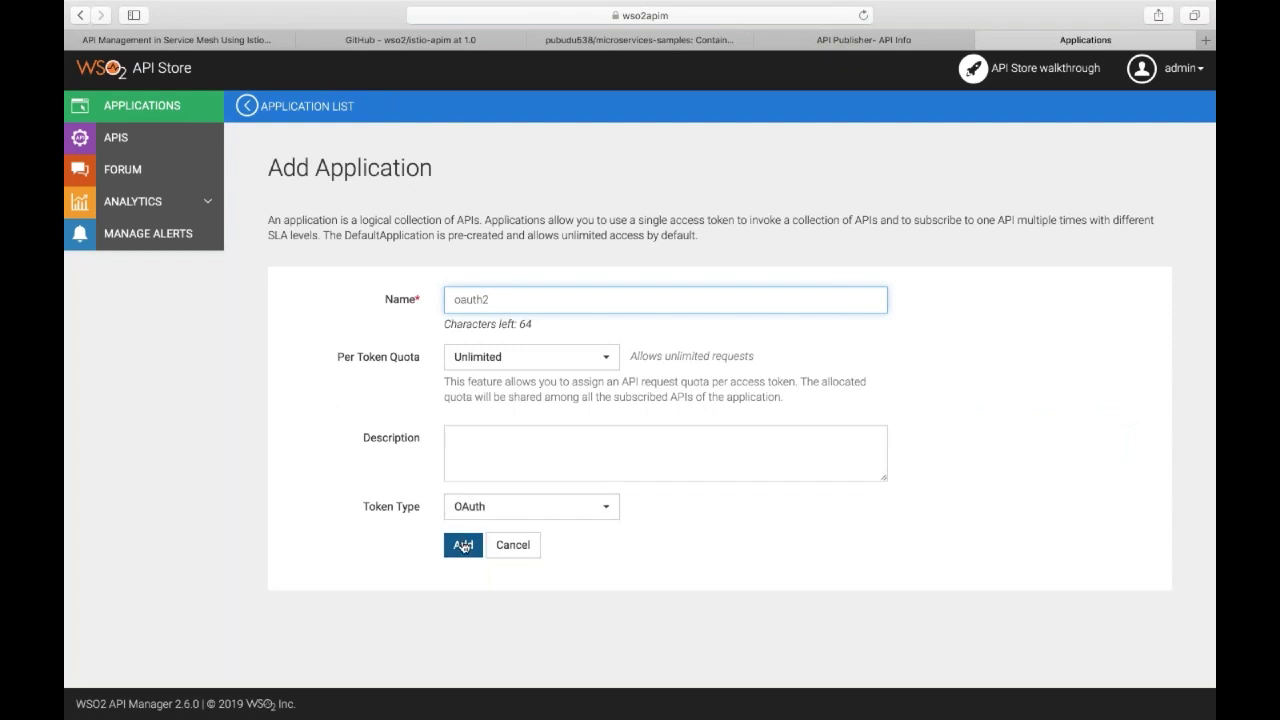
# Create the oauth2 application, subscribe it to ProductsAPI v1 on the Unlimited tier, and view its subscriptions.
pyautogui.click(462, 546)
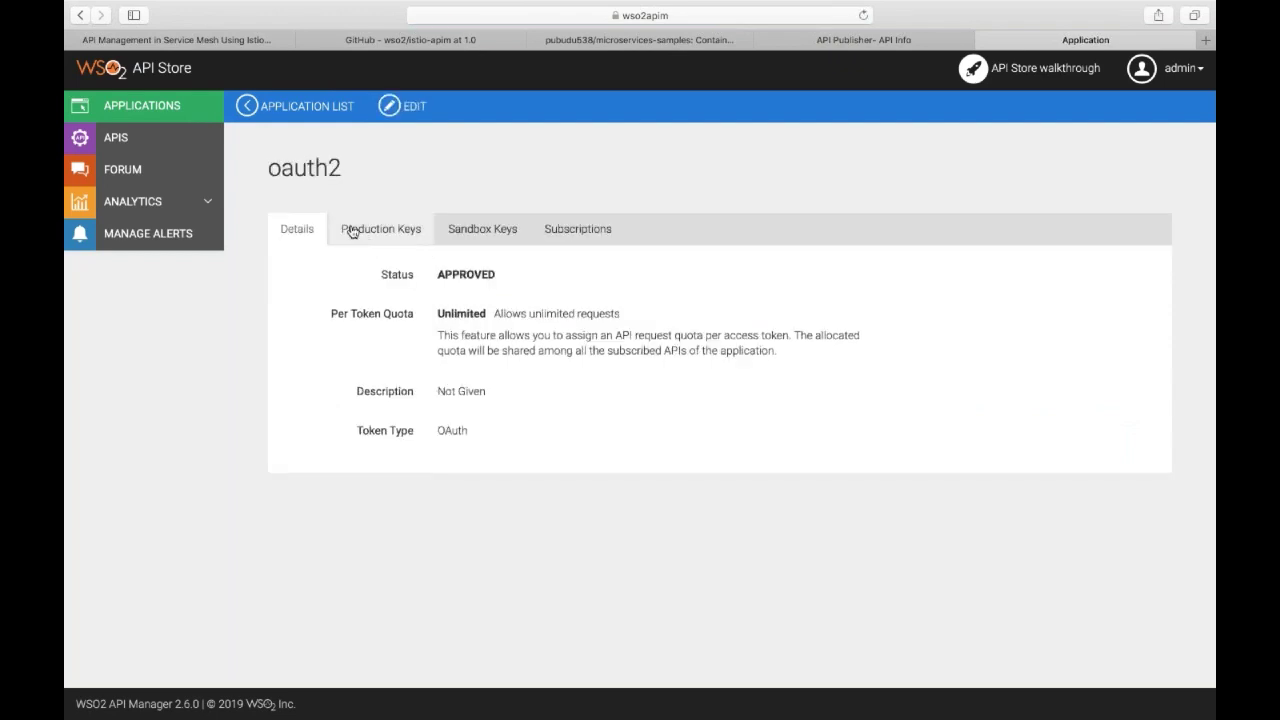
pyautogui.click(178, 138)
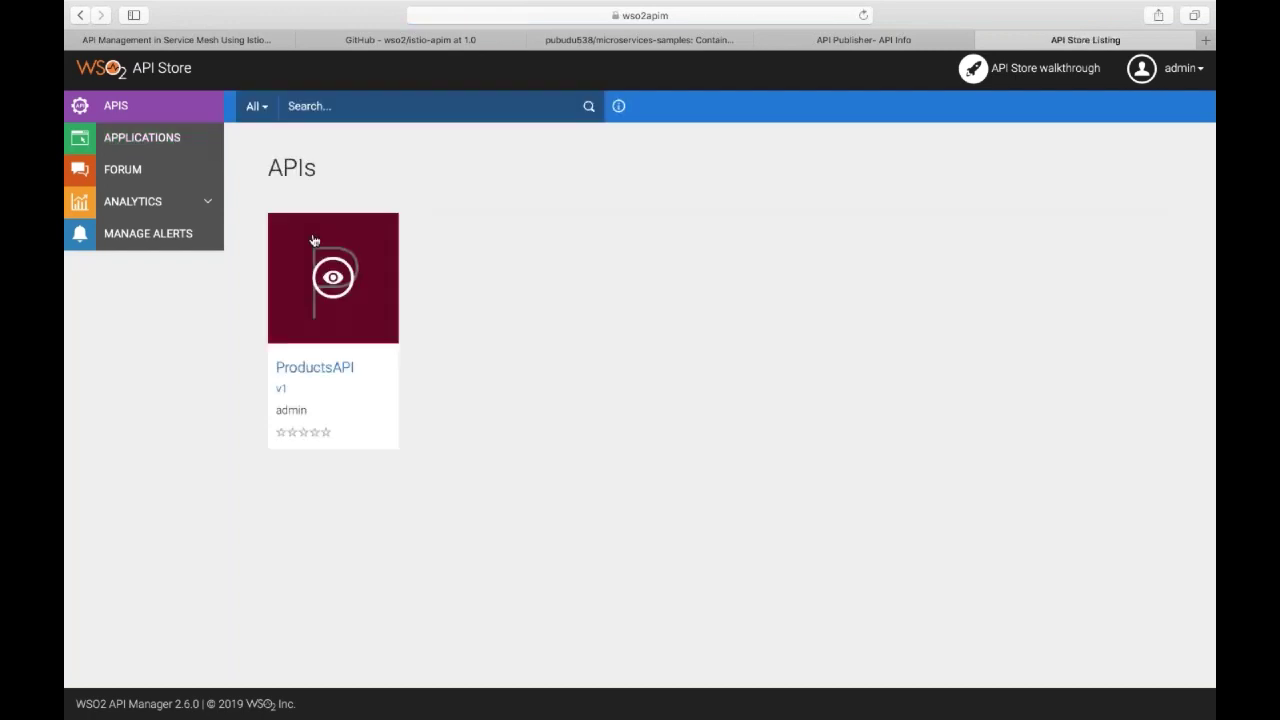
pyautogui.click(314, 241)
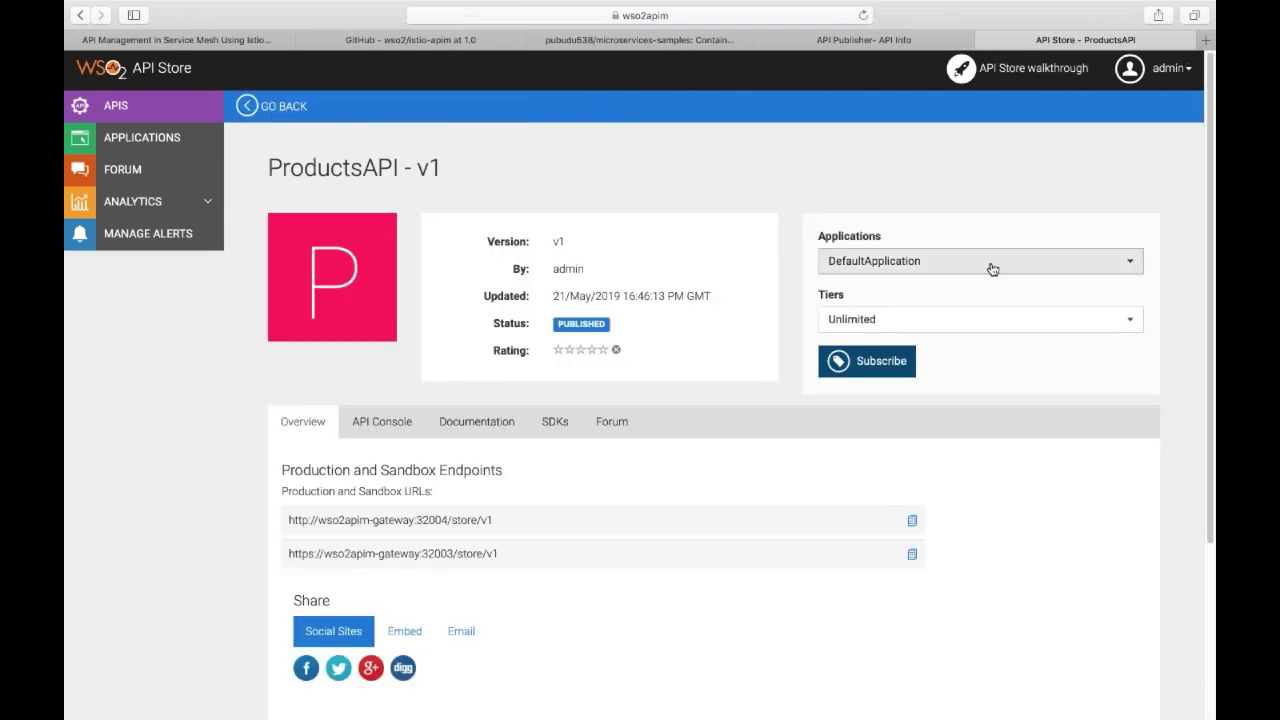
pyautogui.click(986, 264)
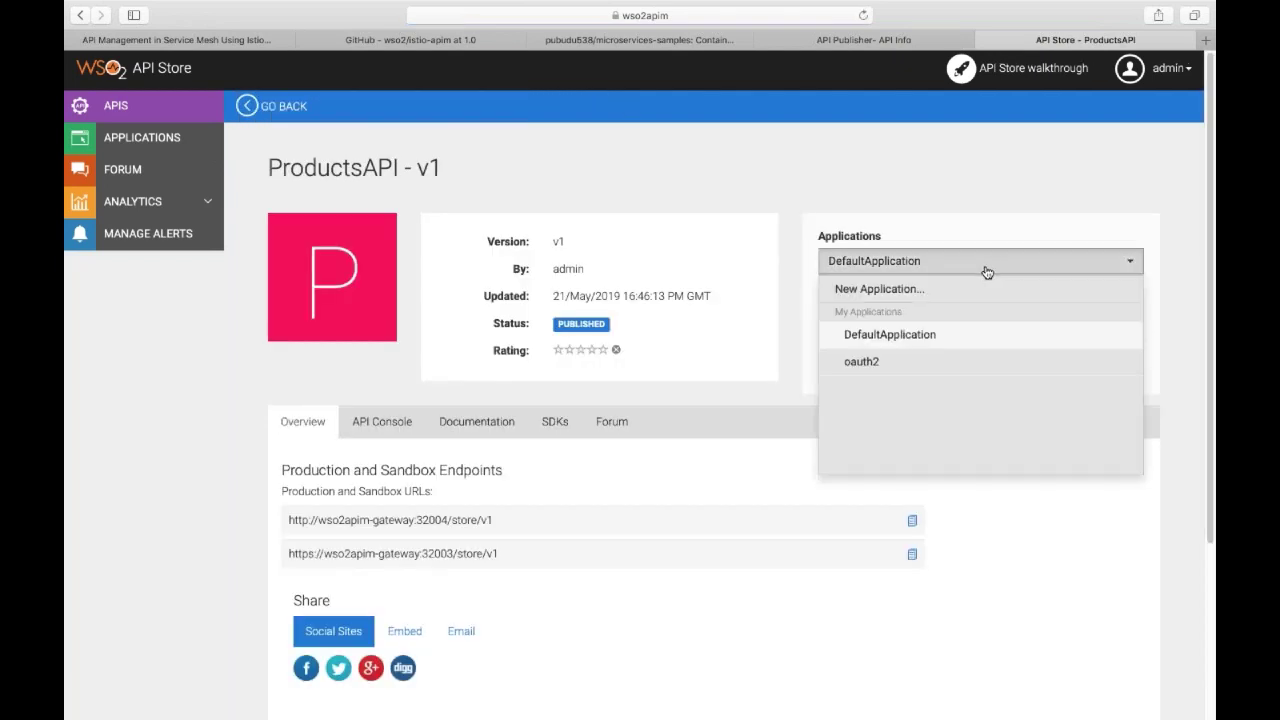
pyautogui.click(887, 364)
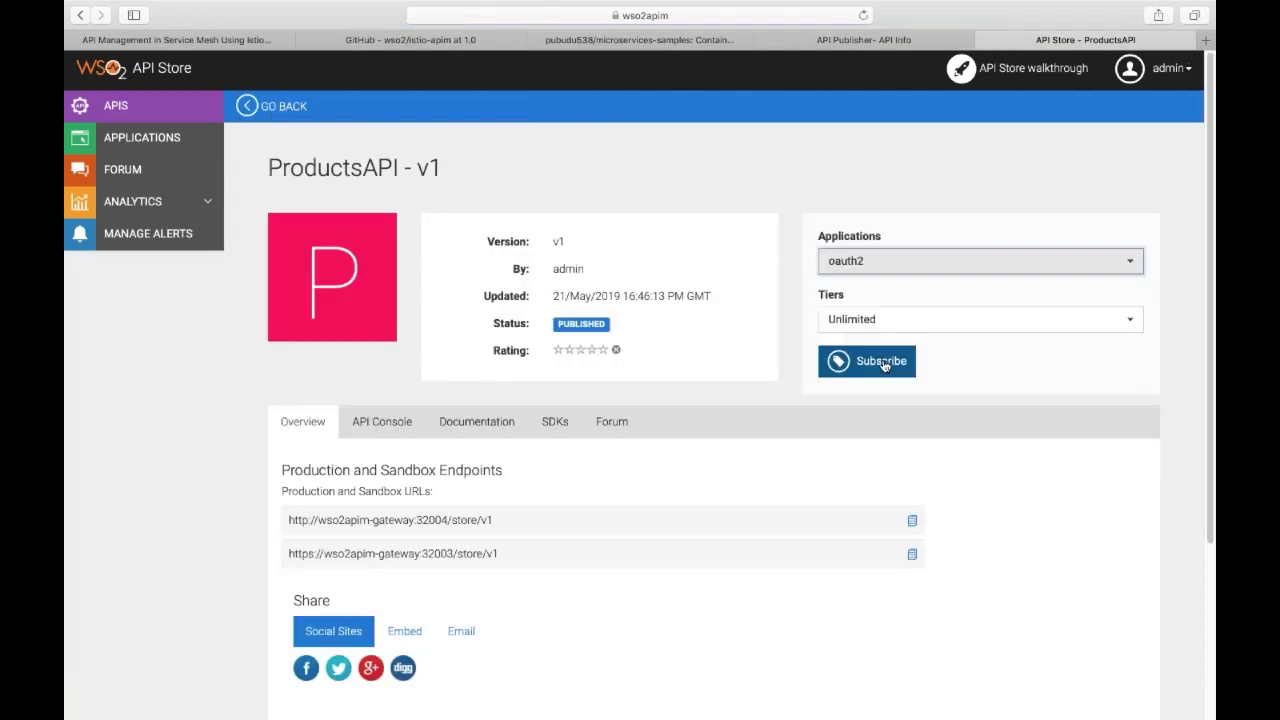
pyautogui.click(884, 364)
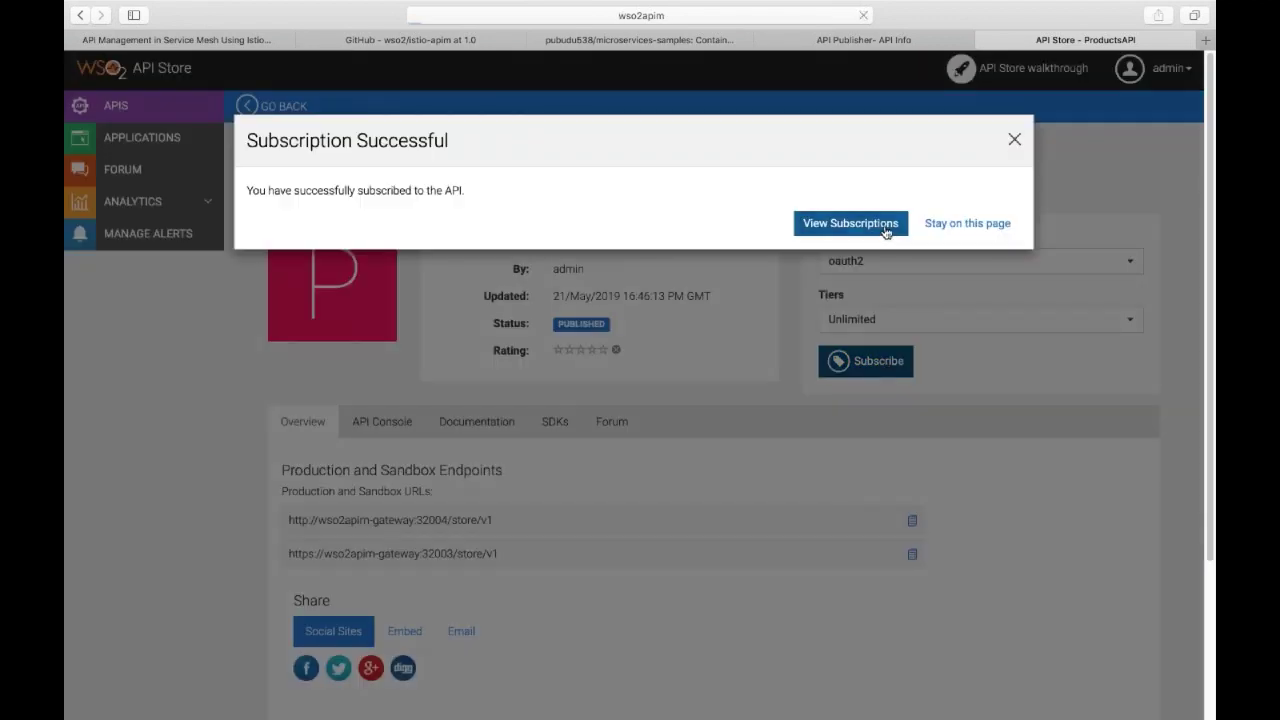
pyautogui.click(885, 230)
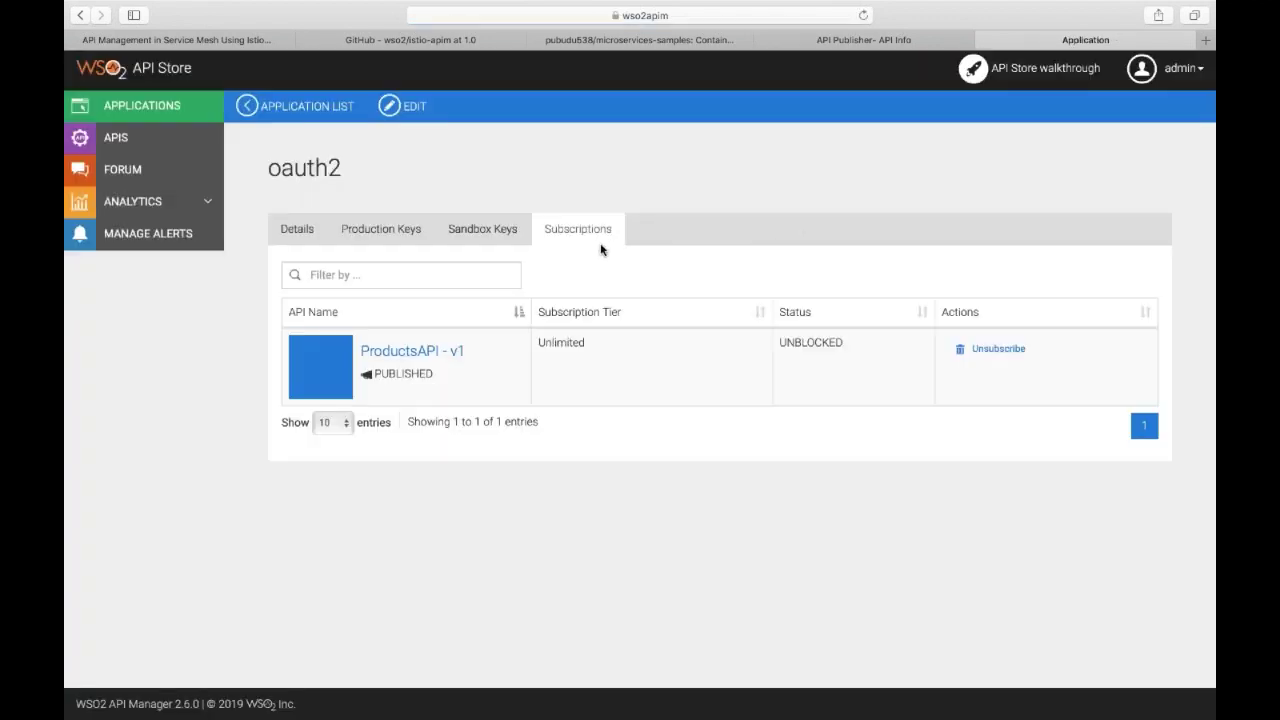
# Generate oauth2 production keys with the scope_productid scope and copy the 3600-second access token.
pyautogui.click(398, 242)
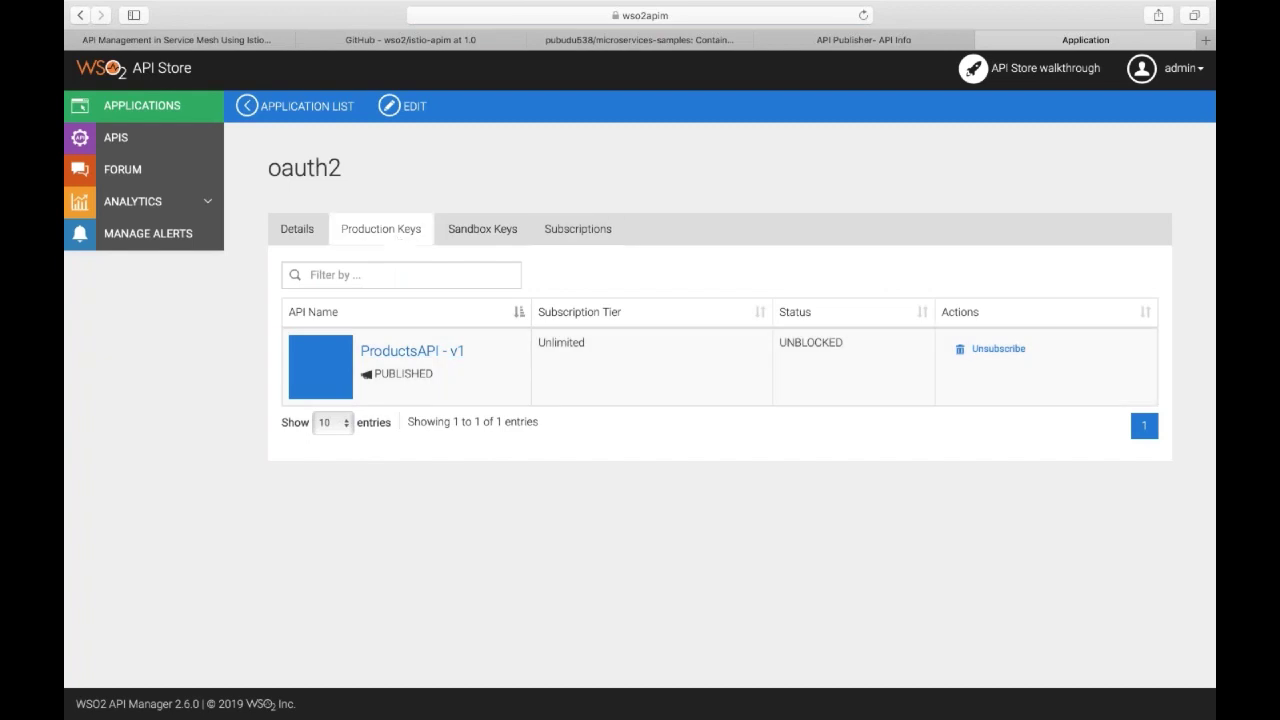
pyautogui.scroll(-2, 383, 332)
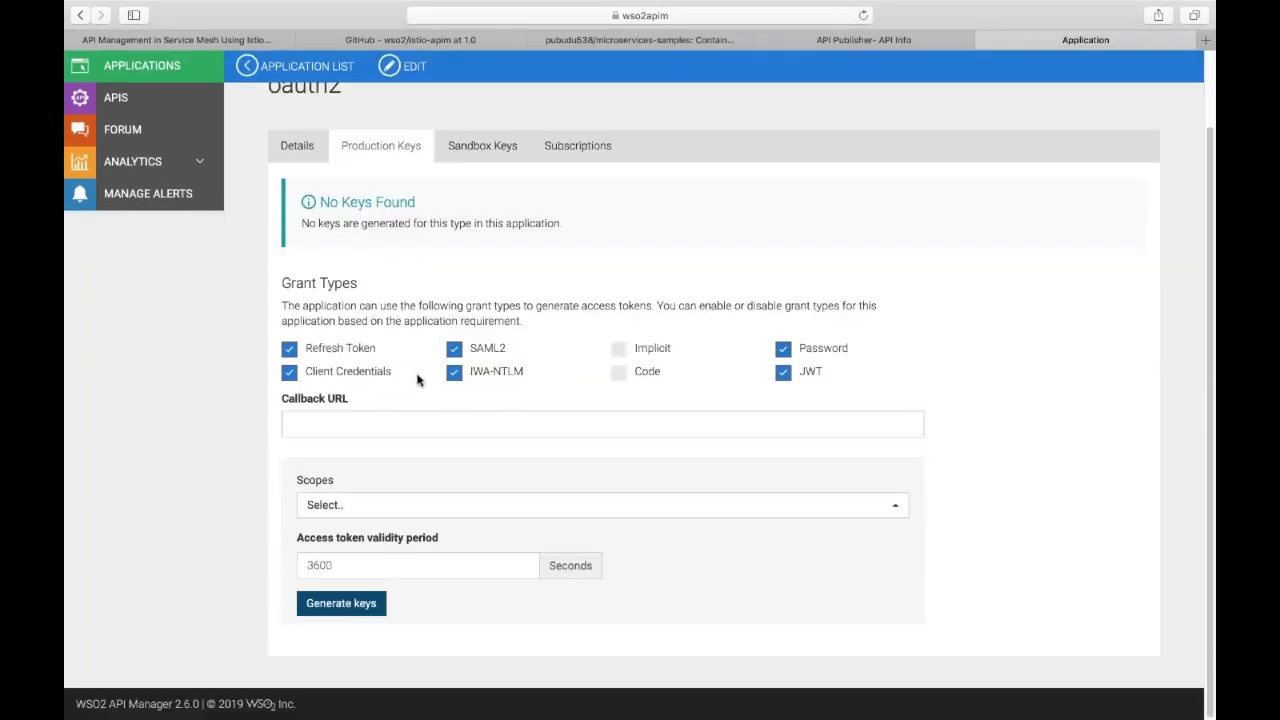
pyautogui.click(350, 506)
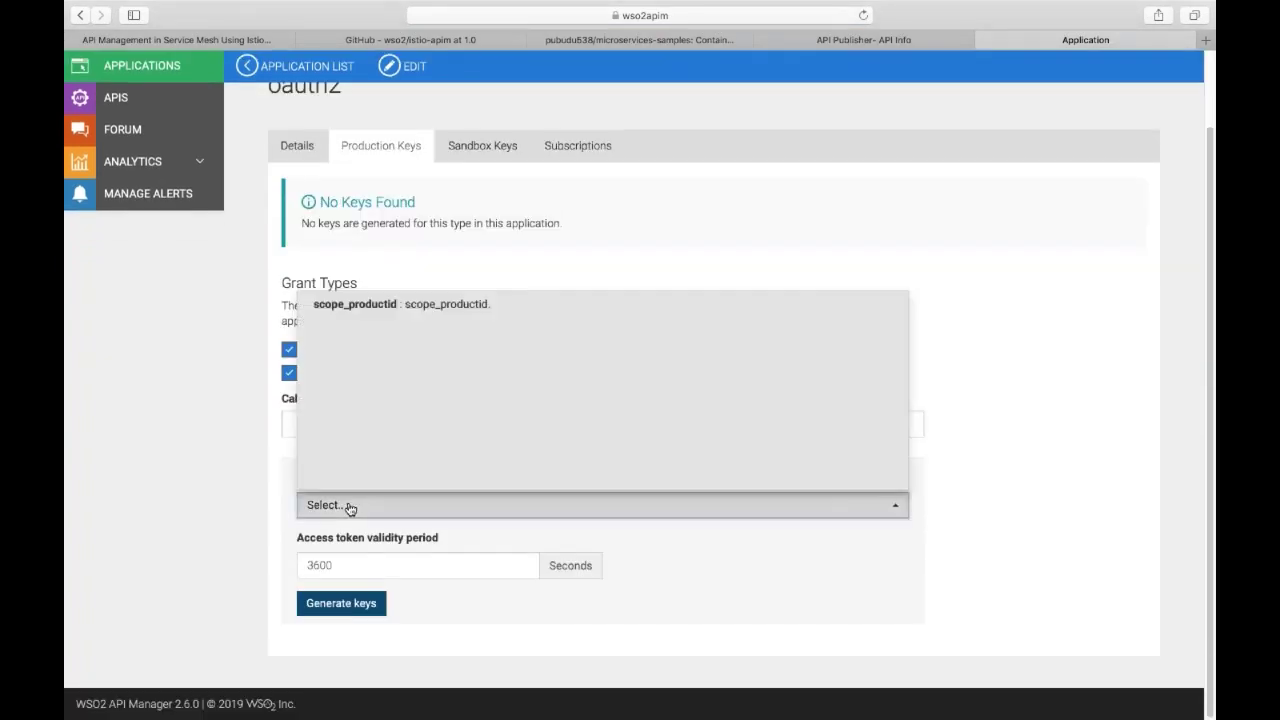
pyautogui.click(400, 308)
pyautogui.click(223, 342)
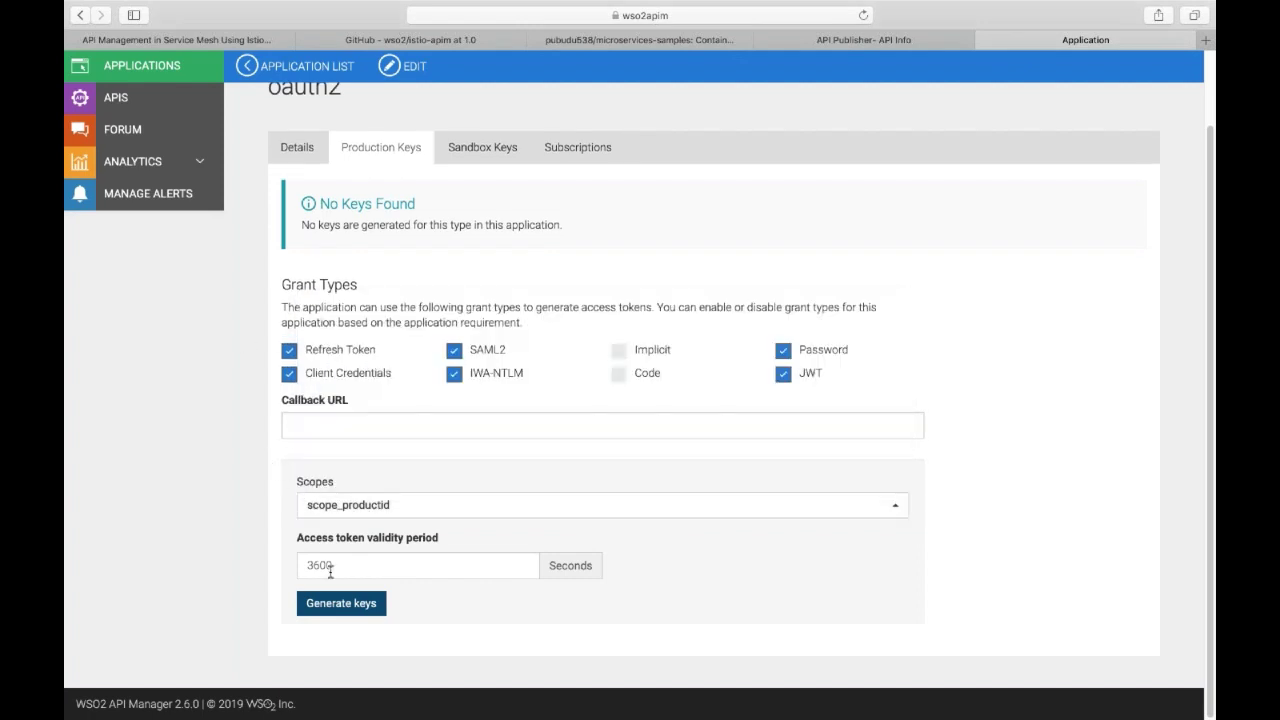
pyautogui.click(332, 604)
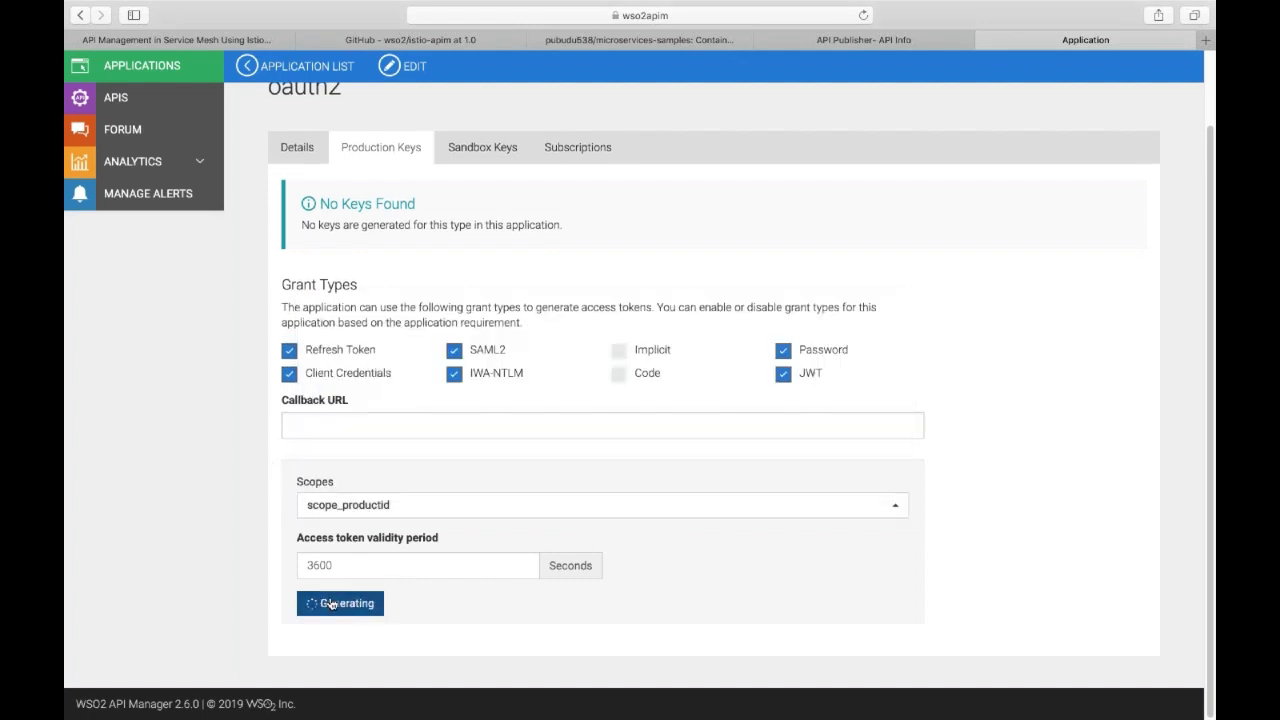
pyautogui.scroll(-5, 514, 549)
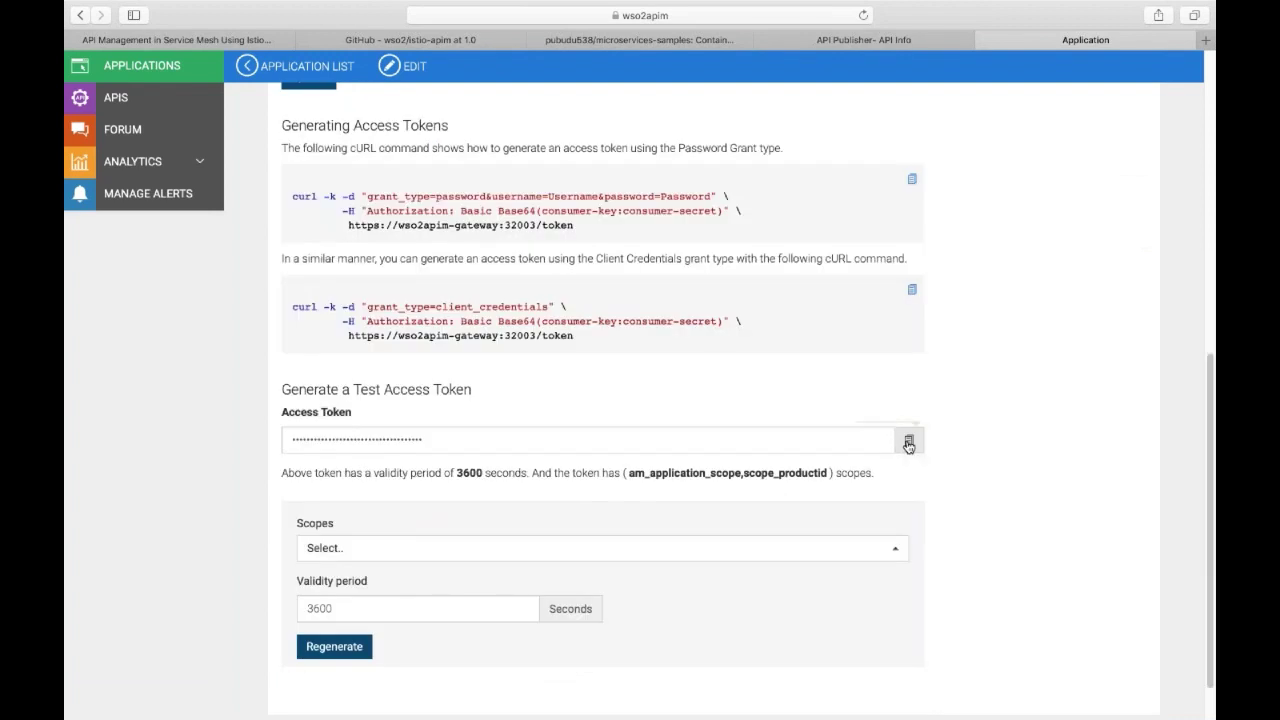
pyautogui.click(908, 443)
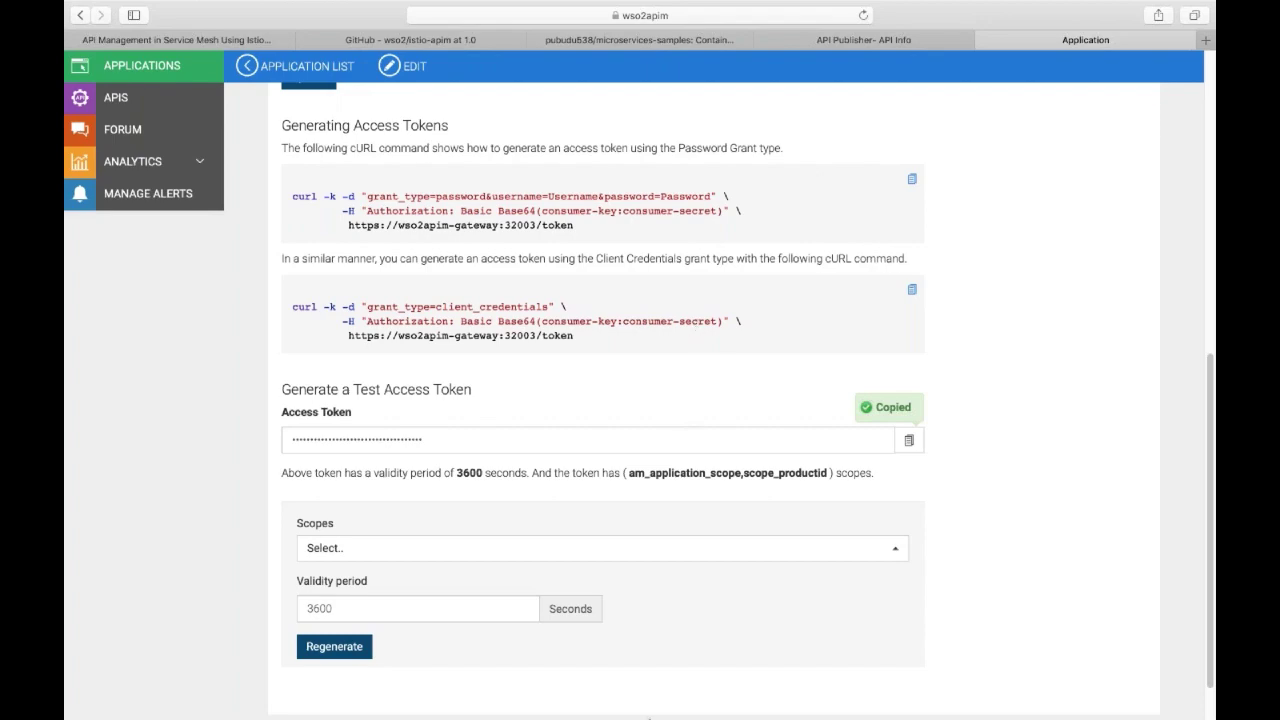
# In Postman, replace the Authorization header value with 'Bearer' plus the copied access token.
pyautogui.click(669, 702)
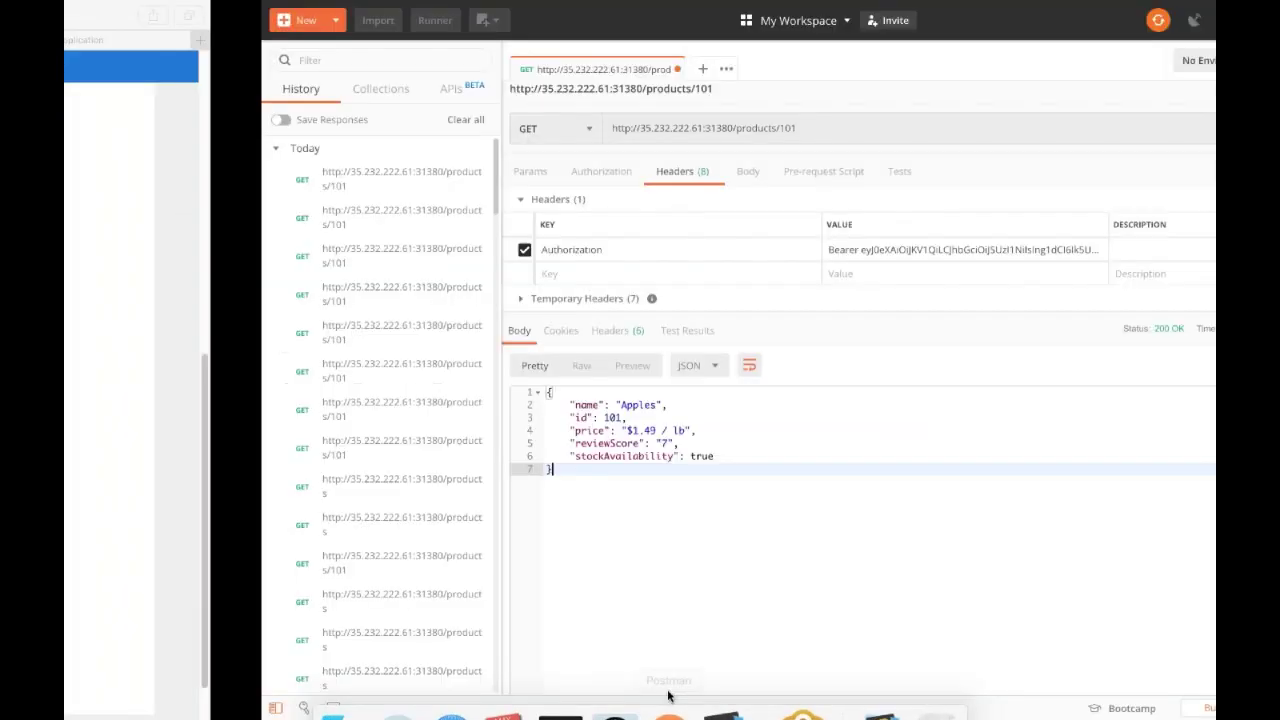
pyautogui.click(660, 249)
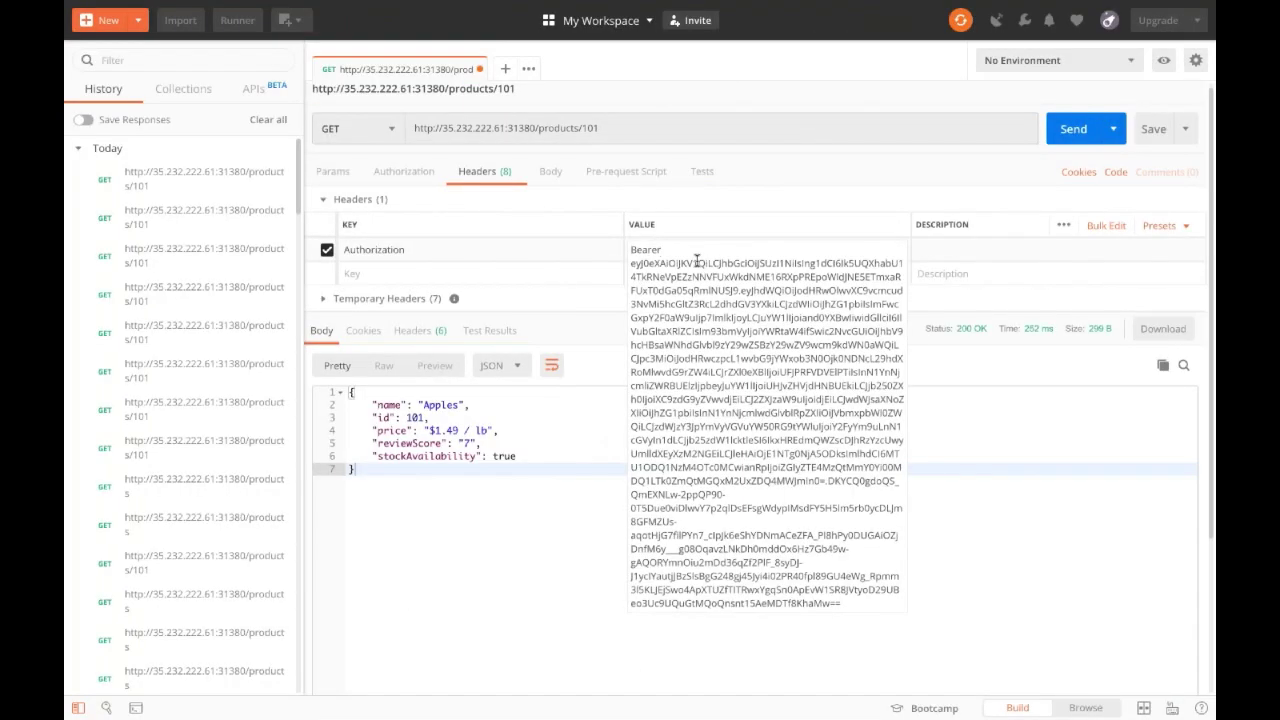
pyautogui.press('super+a')
pyautogui.write('B')
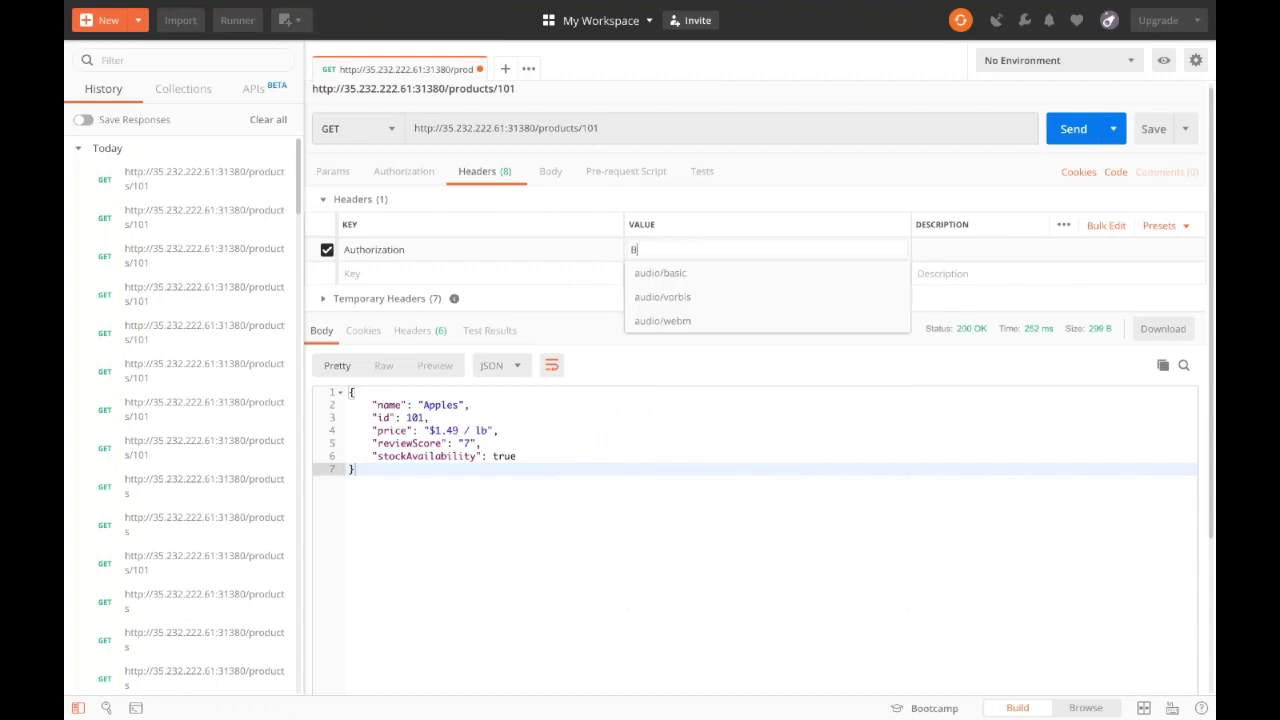
pyautogui.write('e')
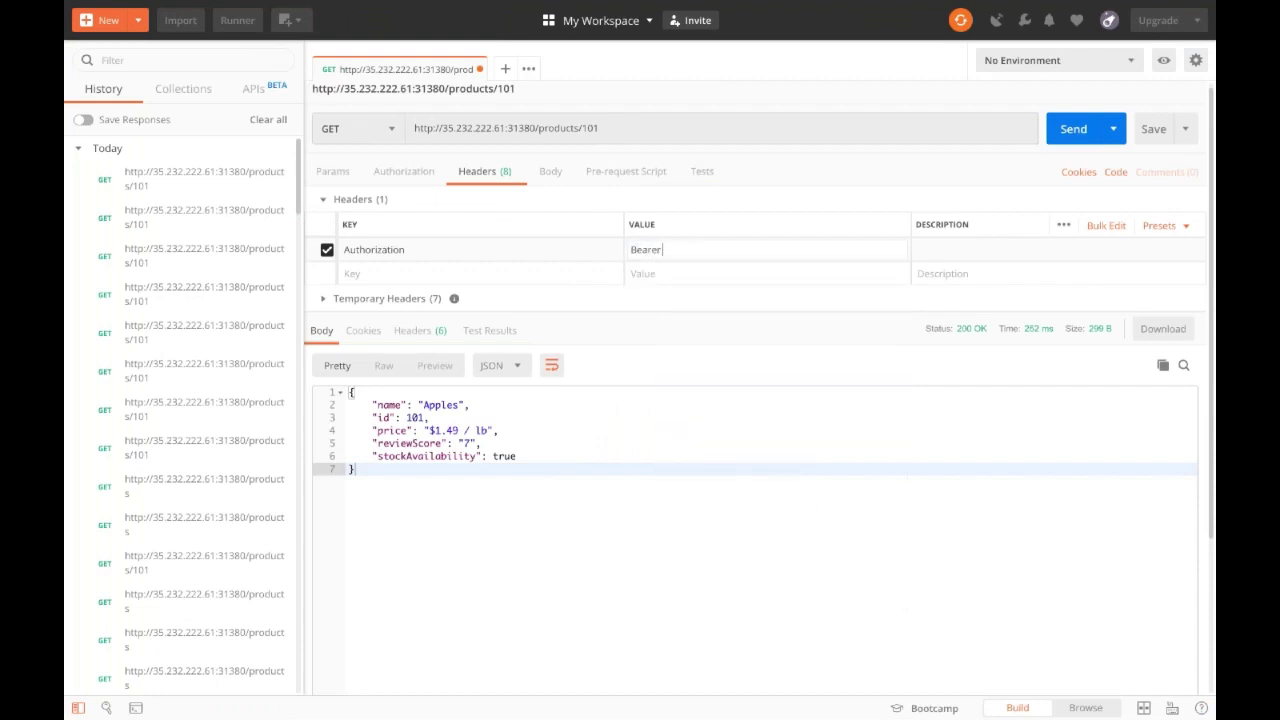
pyautogui.write('arer')
pyautogui.press('super+v')
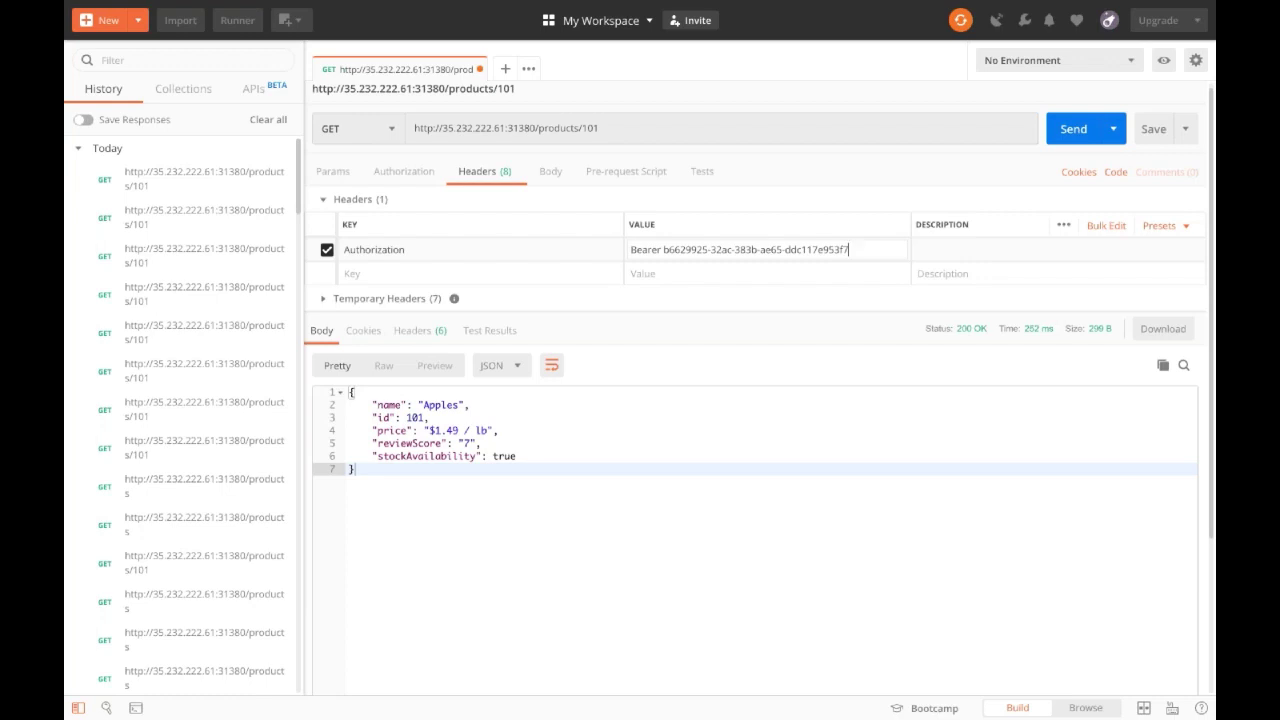
pyautogui.click(687, 505)
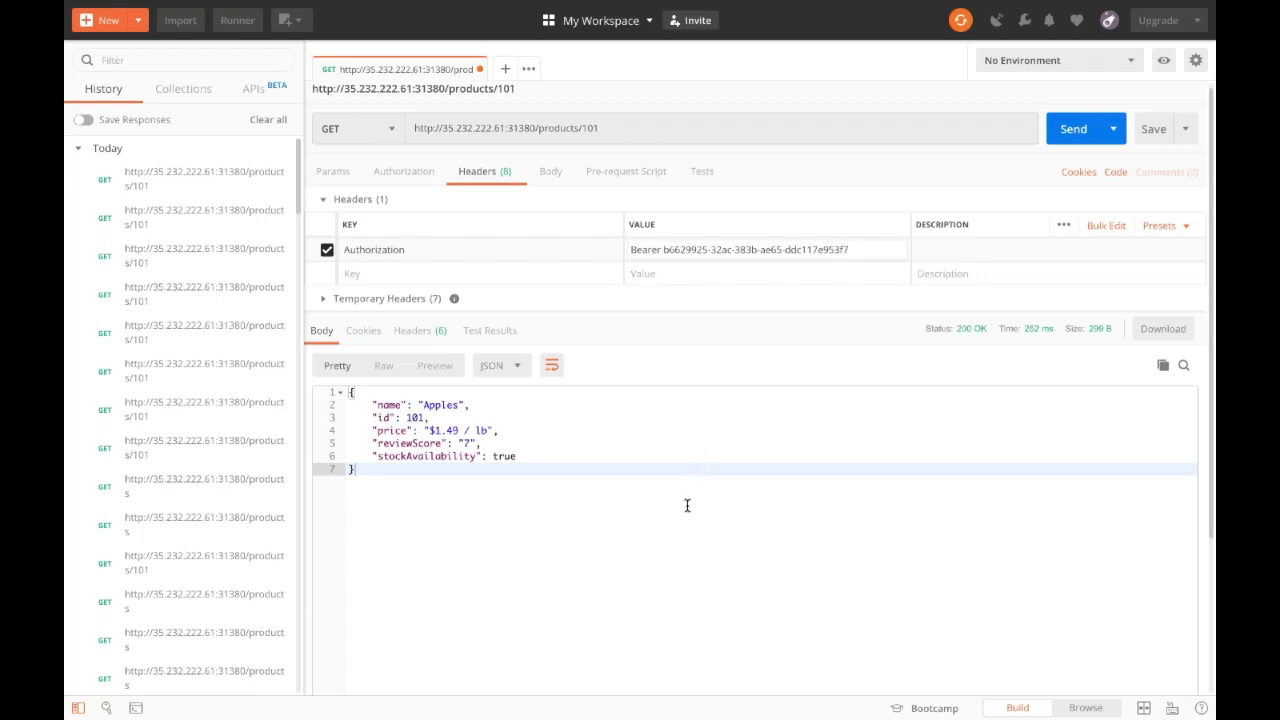
# Send the GET products/101 request and confirm the 200 OK response with Apples data.
pyautogui.click(1073, 129)
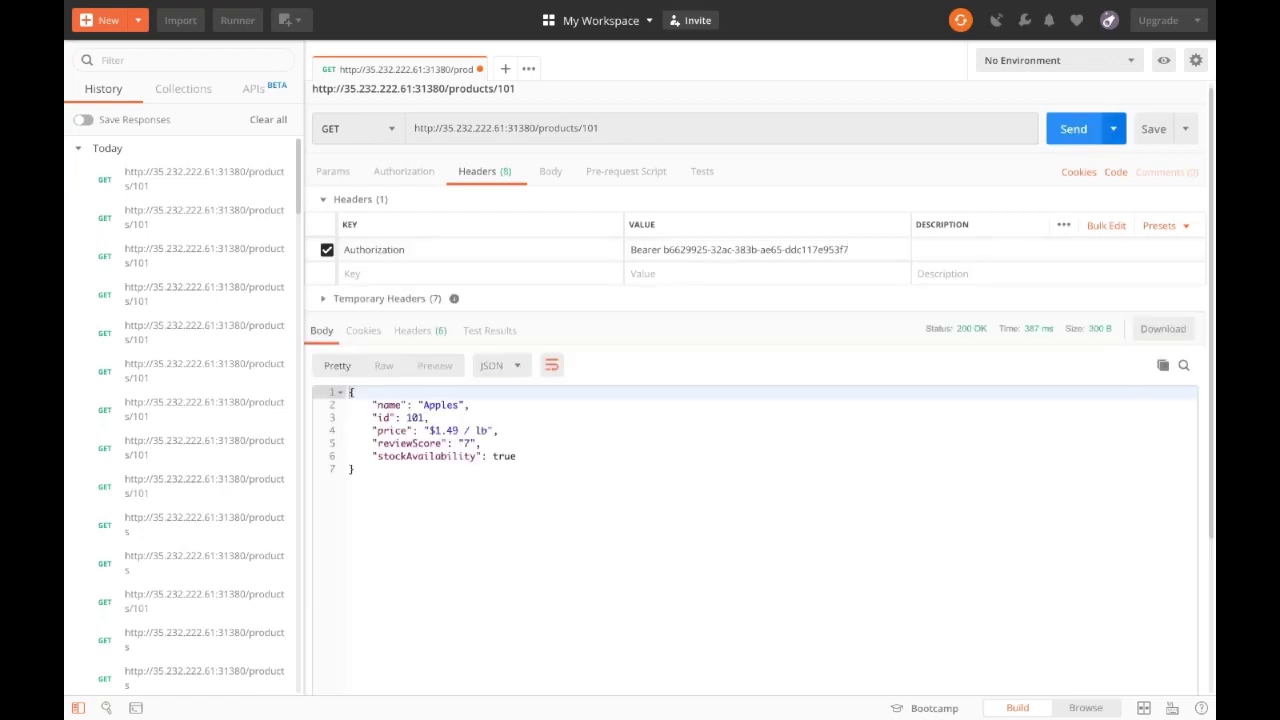
pyautogui.click(1073, 129)
pyautogui.hotkey('ctrl', 'Return')
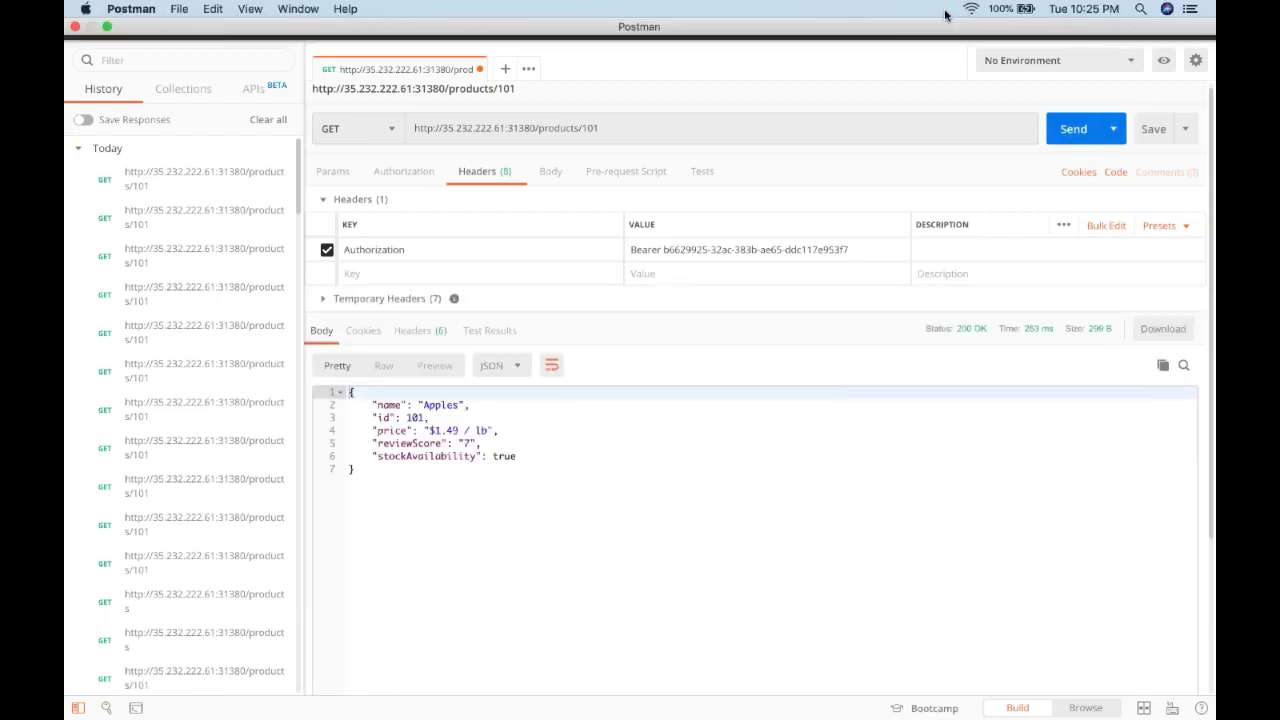
pyautogui.click(714, 462)
pyautogui.scroll(-5, 678, 492)
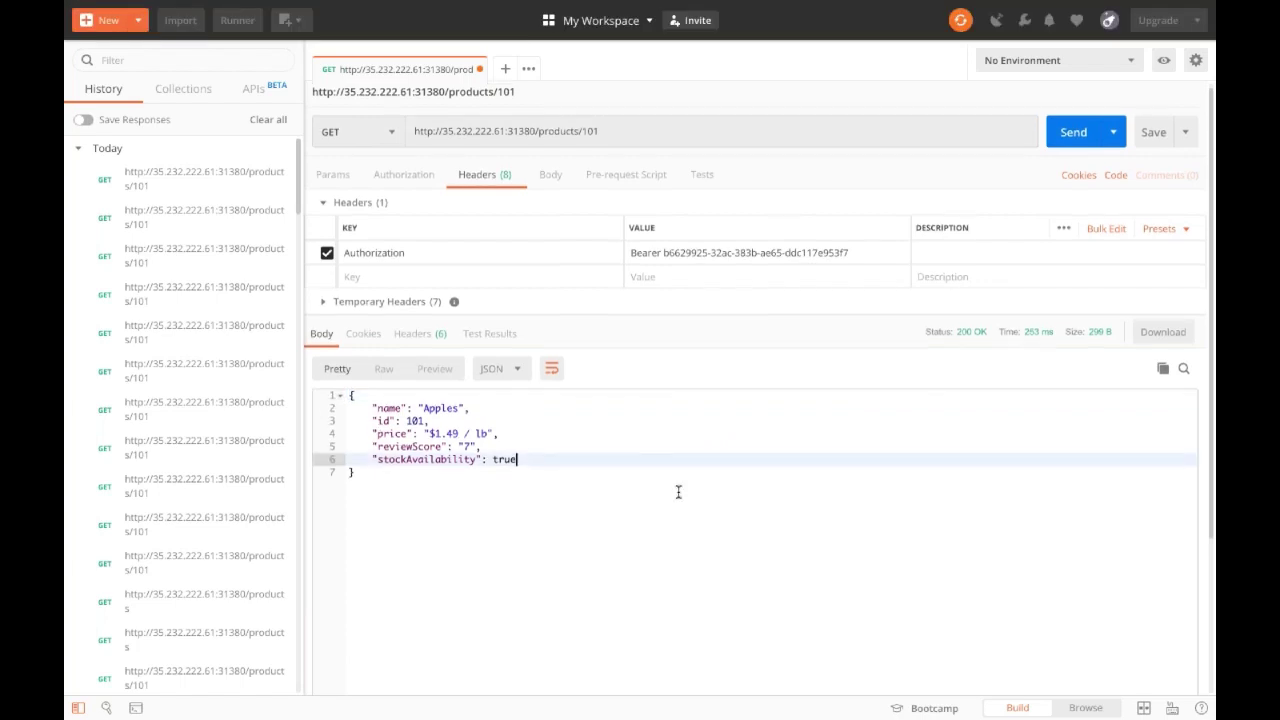
pyautogui.click(640, 446)
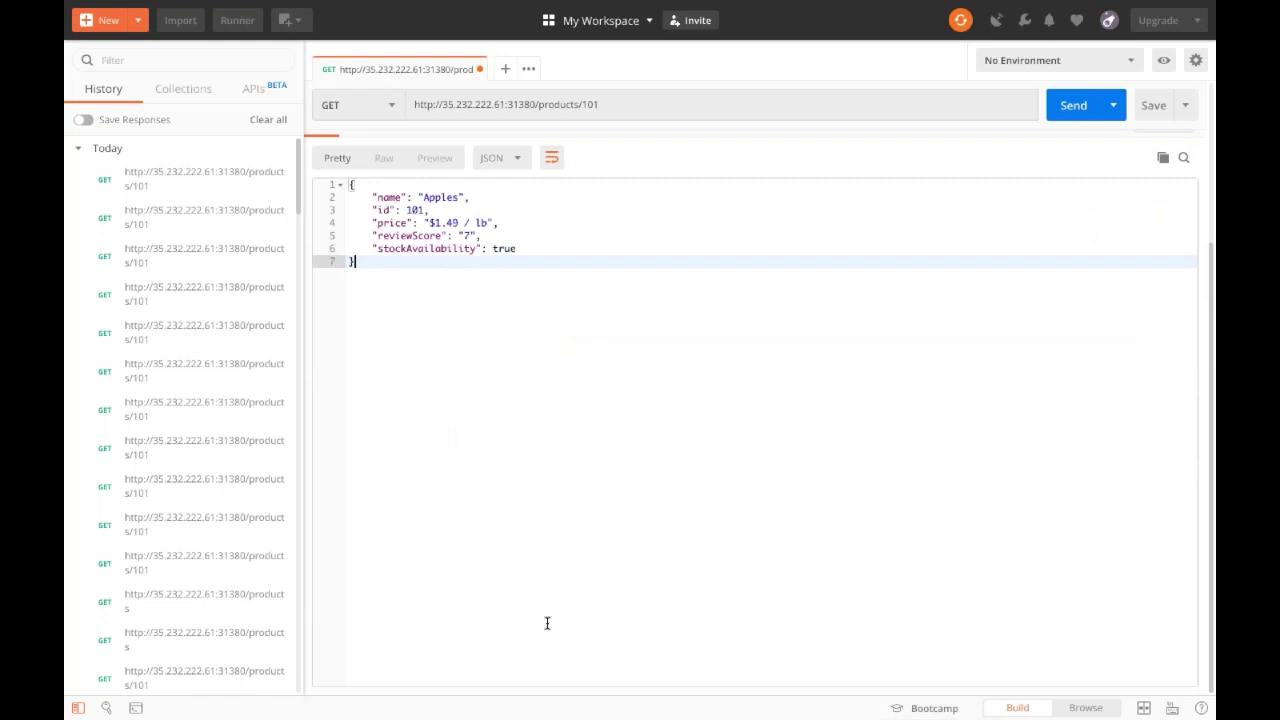
pyautogui.moveTo(405, 716)
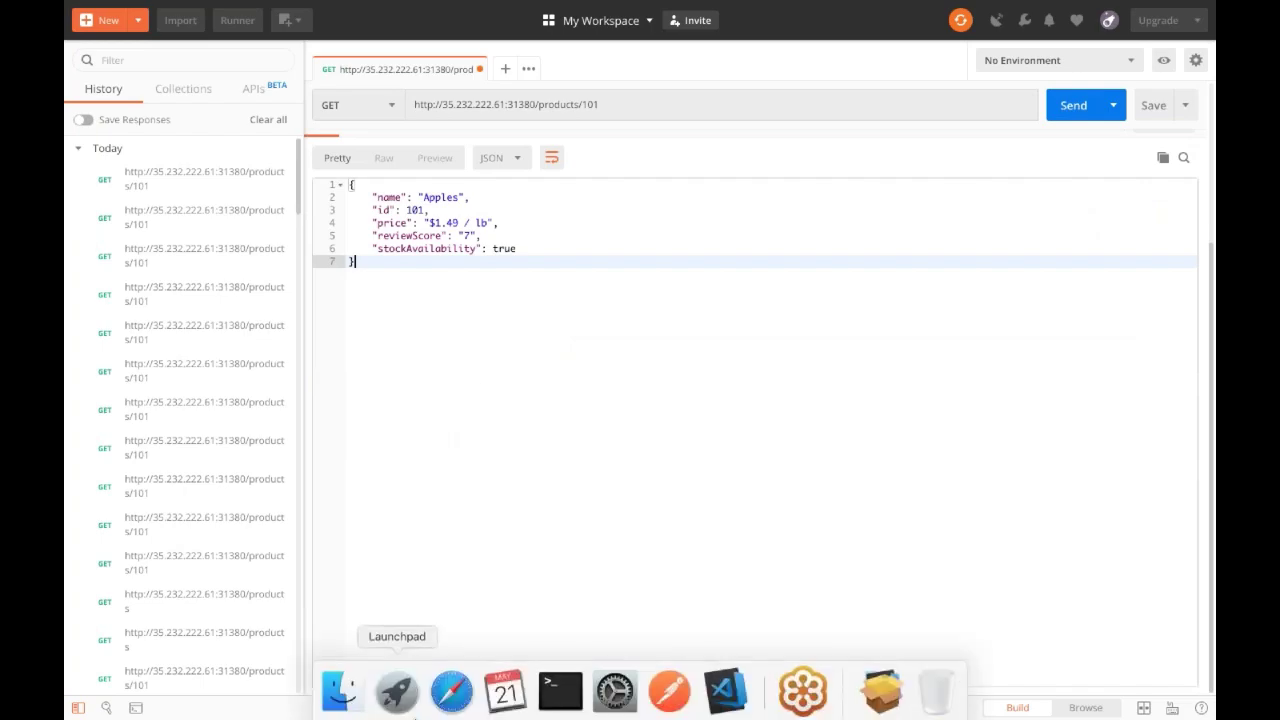
pyautogui.click(451, 691)
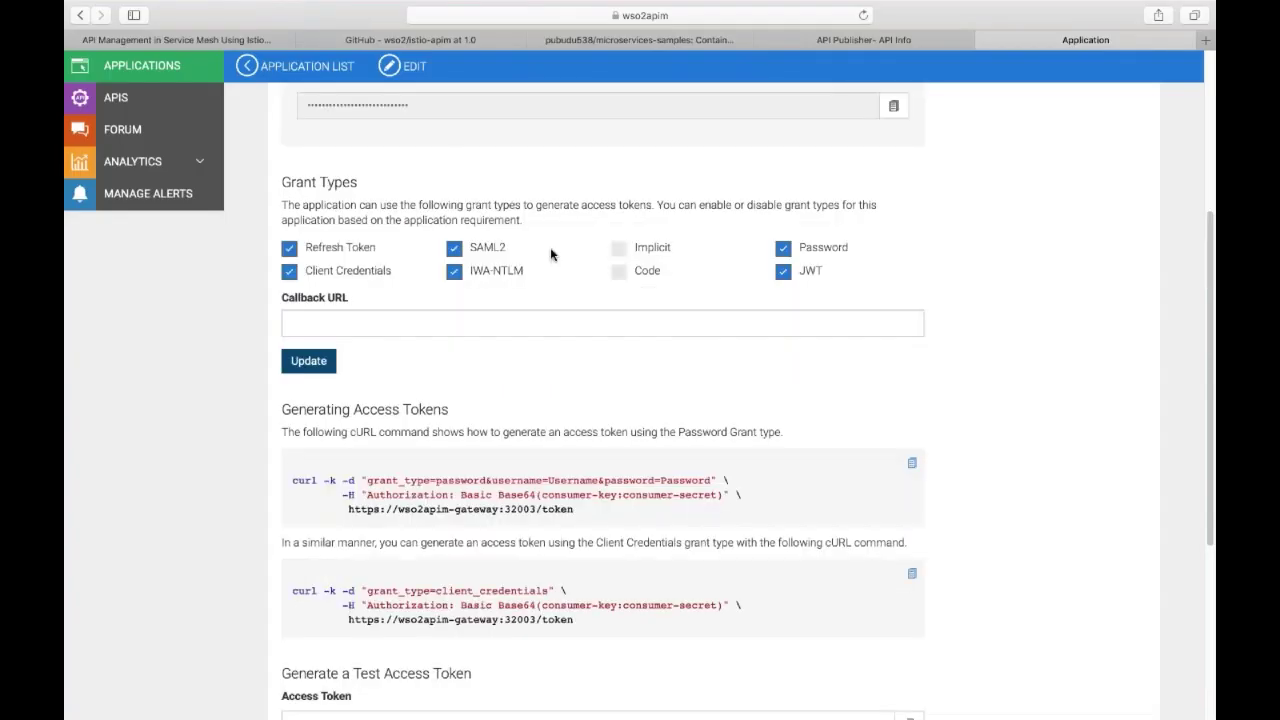
# Review the Store's API Usage per application analytics for the oauth2 app.
pyautogui.scroll(5, 450, 250)
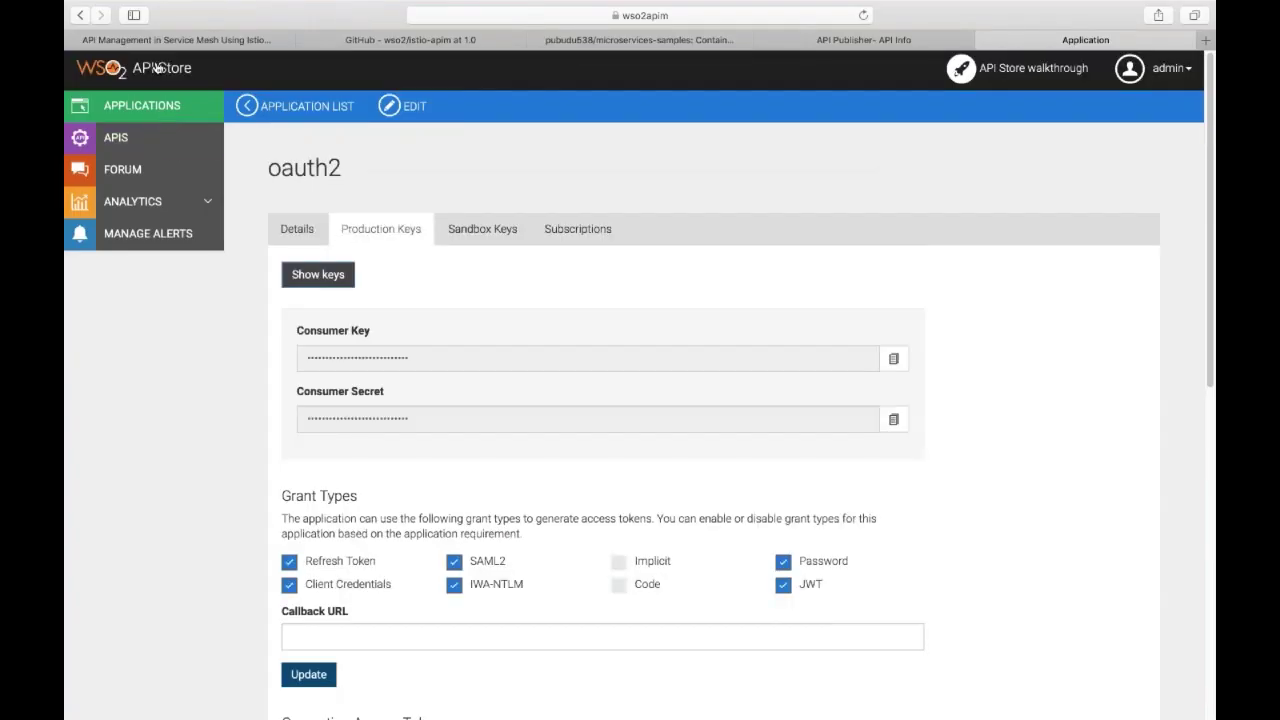
pyautogui.click(171, 201)
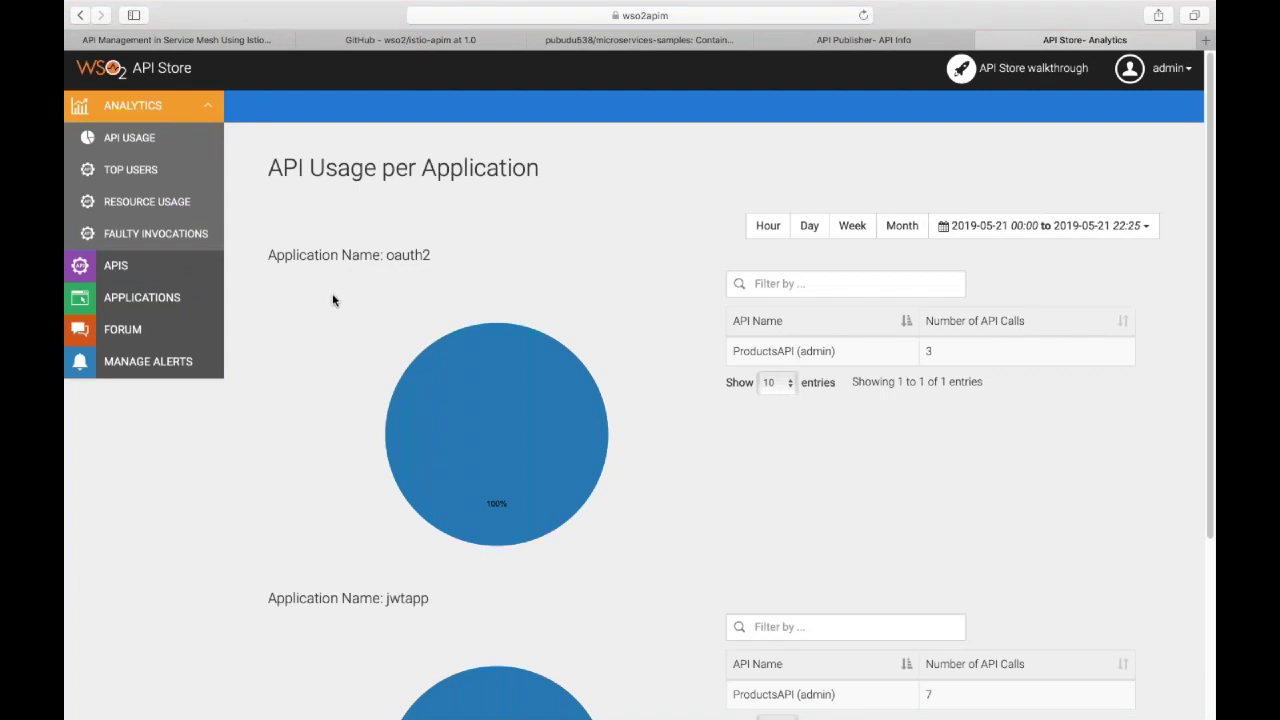
pyautogui.scroll(-3, 407, 323)
pyautogui.scroll(3, 439, 299)
pyautogui.moveTo(475, 395)
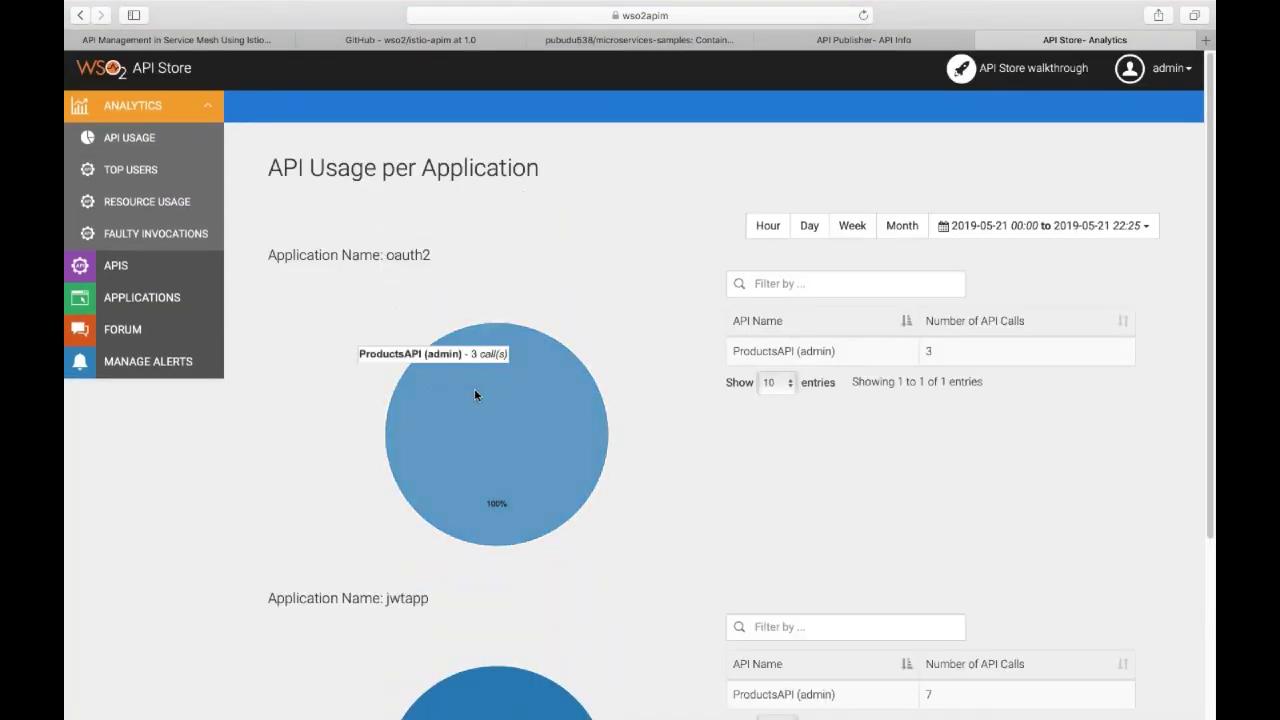
pyautogui.scroll(-1, 447, 404)
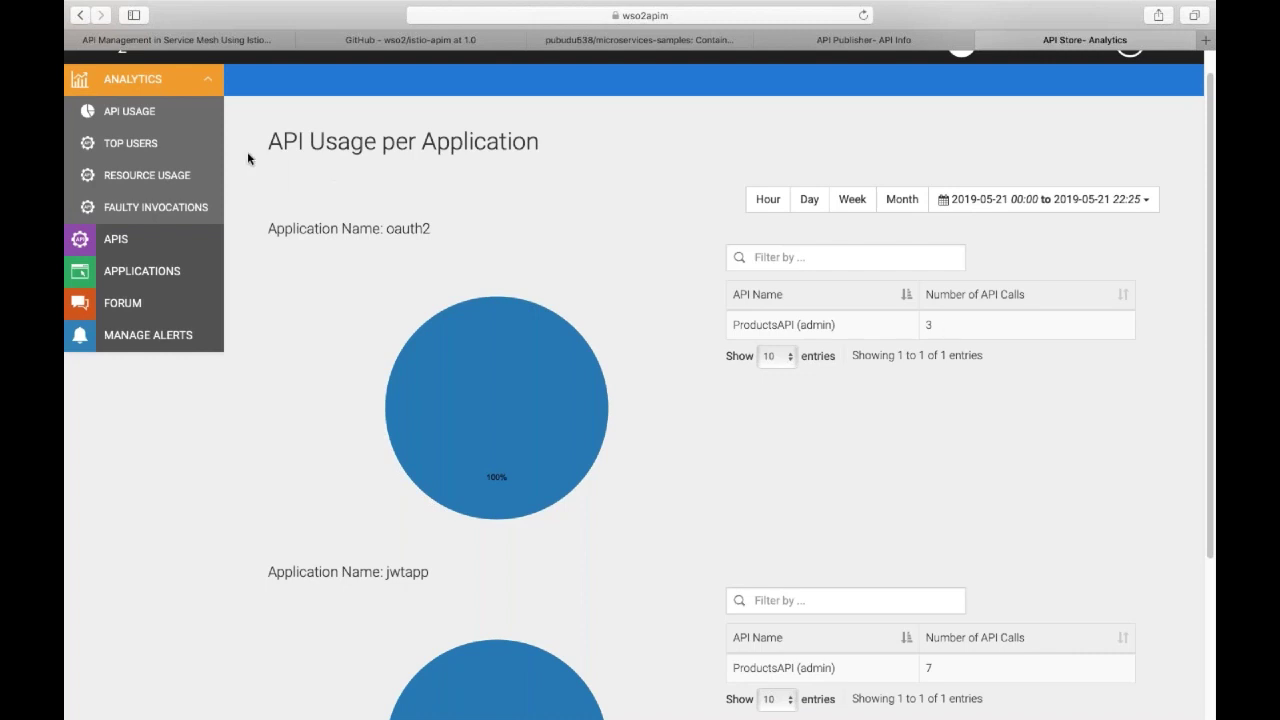
# Check the Top Users, Resource Usage and empty Faulty Invocations reports in the Store analytics.
pyautogui.click(150, 152)
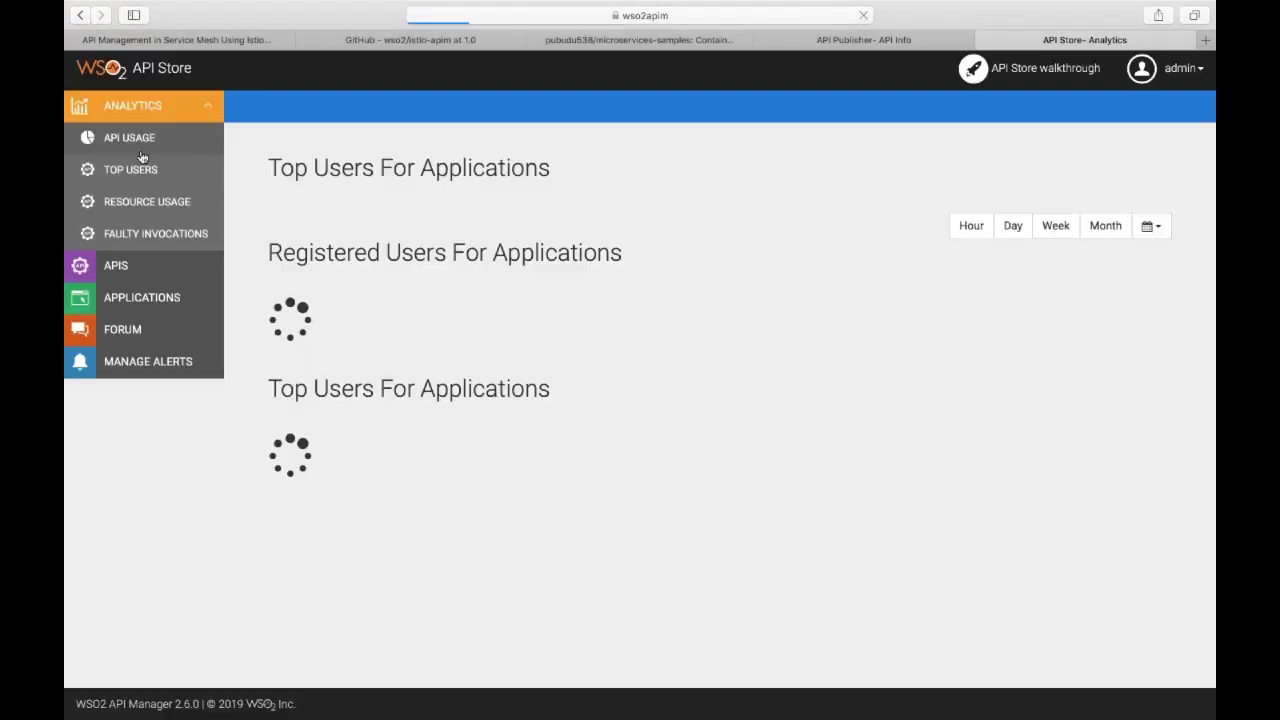
pyautogui.scroll(-1, 463, 326)
pyautogui.scroll(-2, 463, 326)
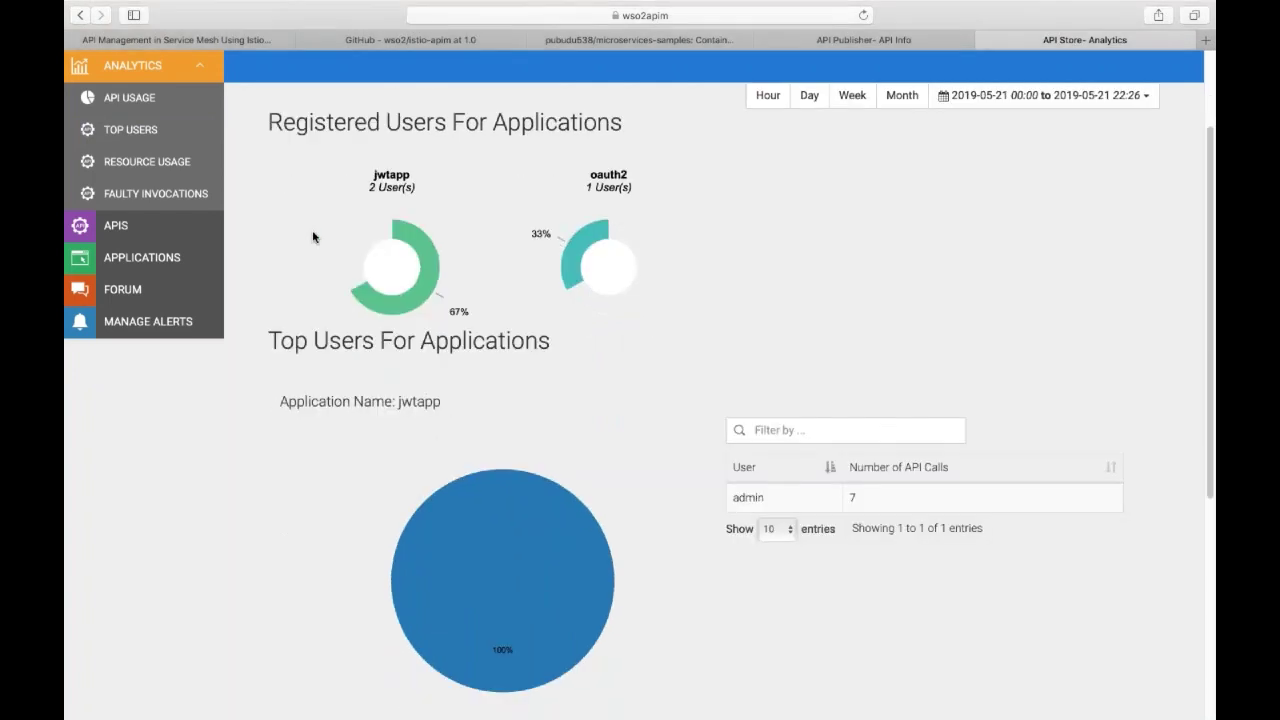
pyautogui.scroll(-2, 450, 330)
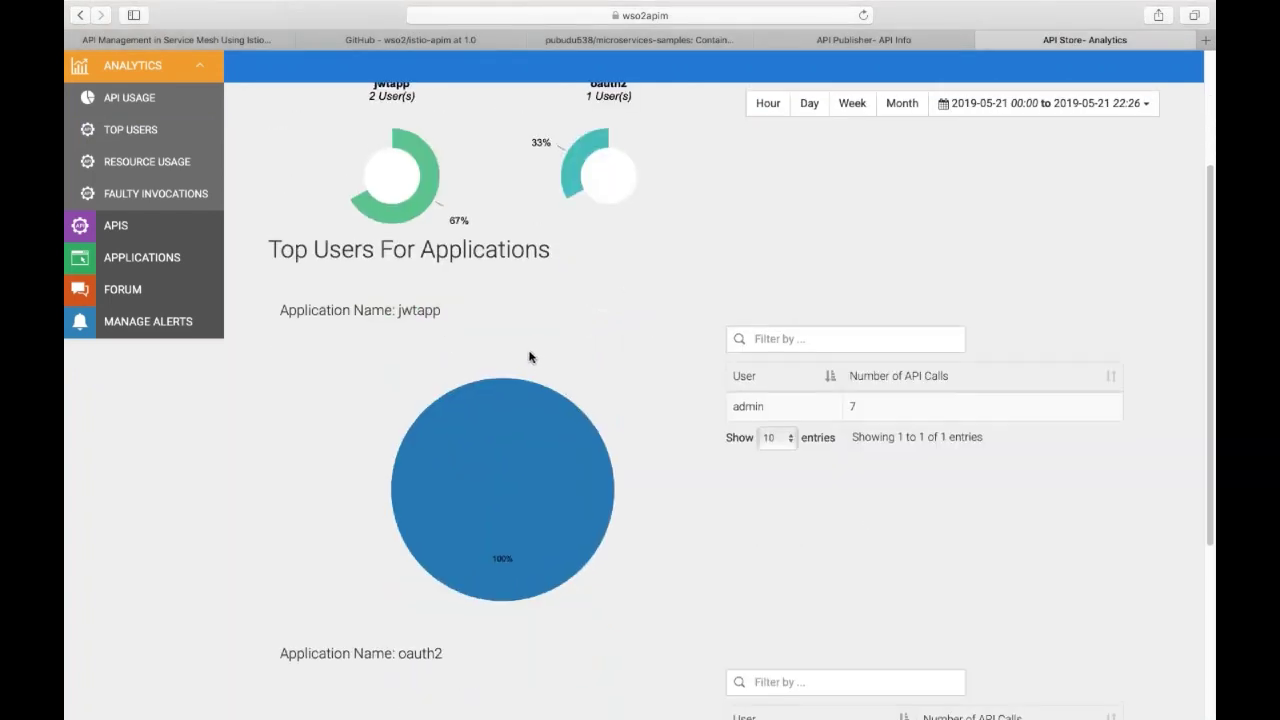
pyautogui.click(184, 168)
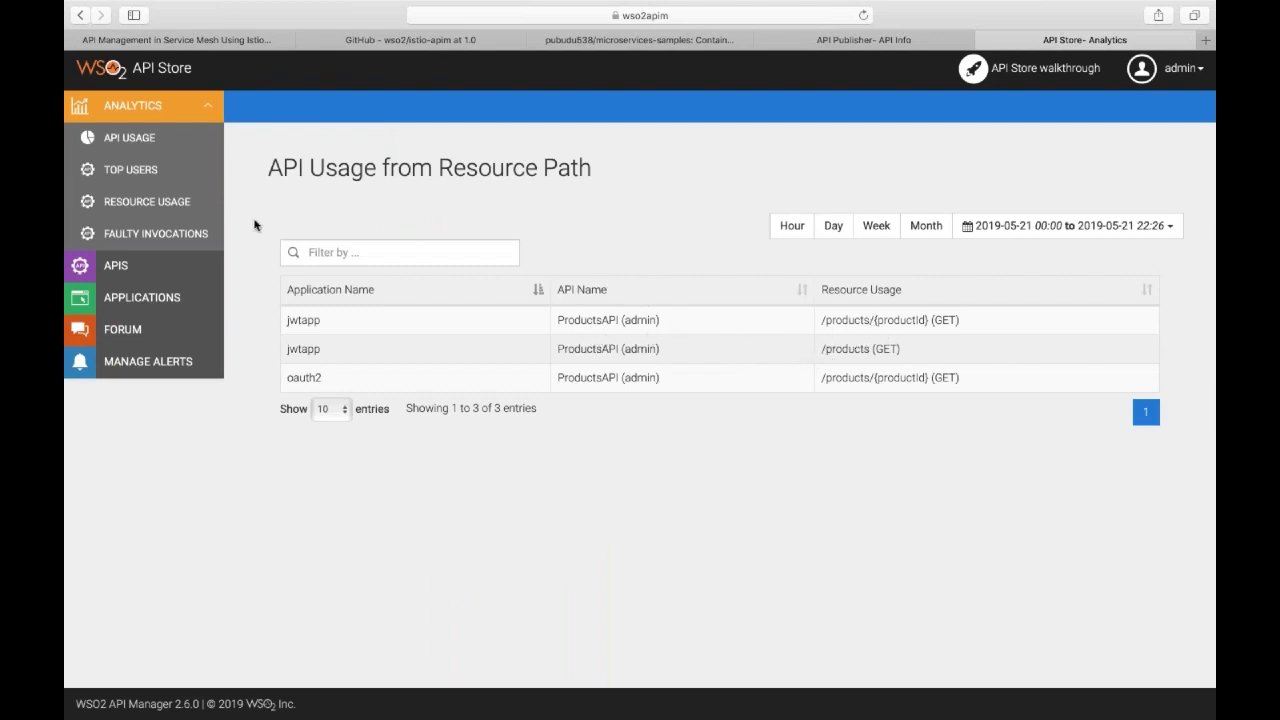
pyautogui.click(167, 238)
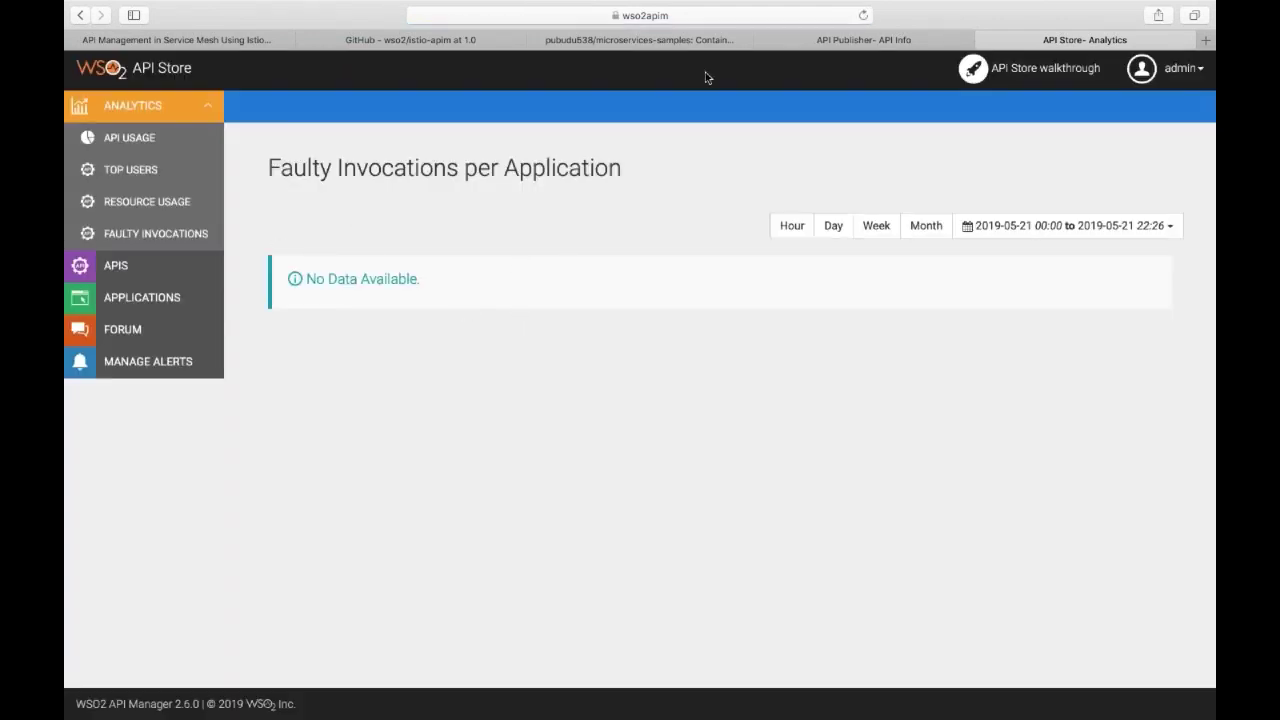
pyautogui.click(808, 47)
# Open the Publisher's API Usage and Top API Users analytics reports for ProductsAPI.
pyautogui.click(165, 162)
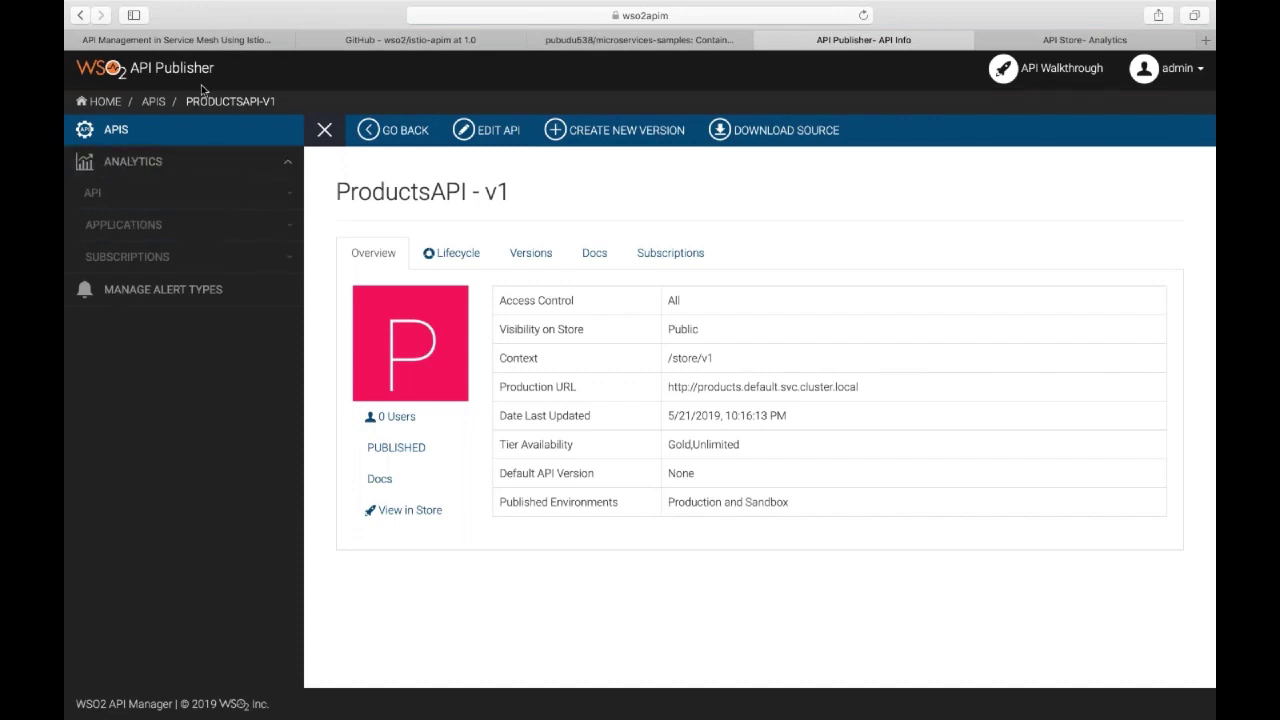
pyautogui.click(163, 190)
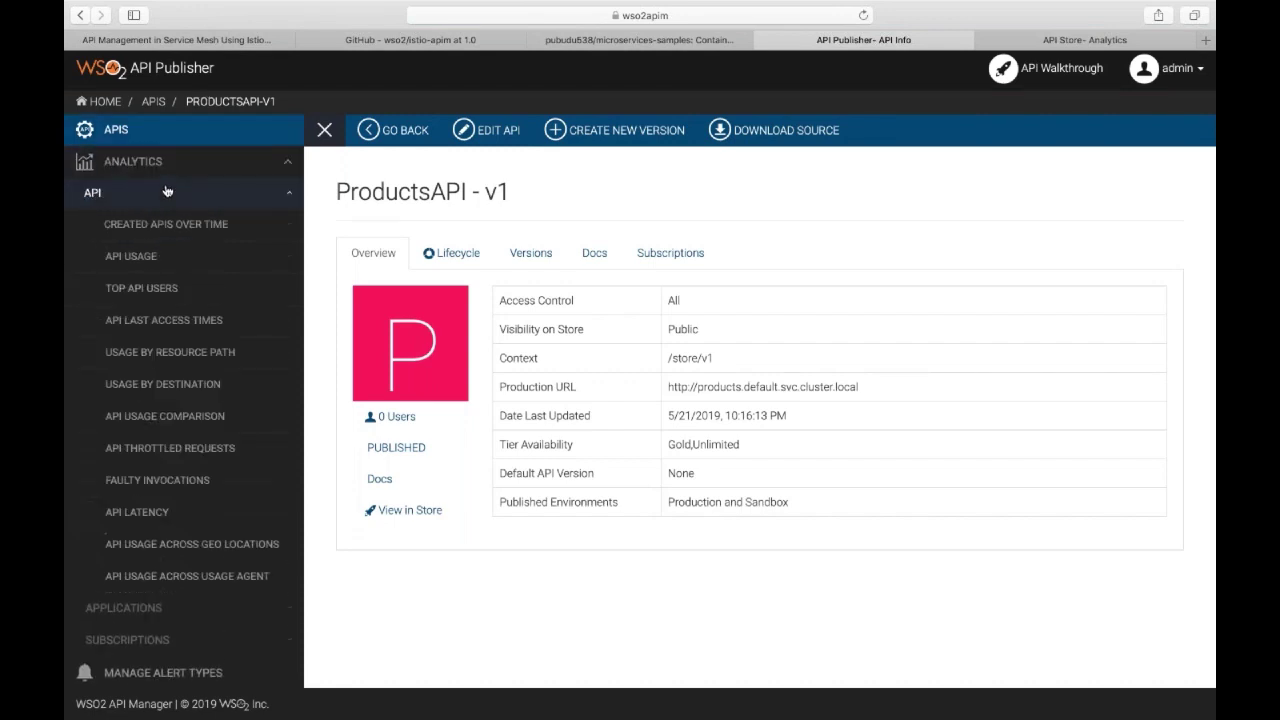
pyautogui.click(140, 255)
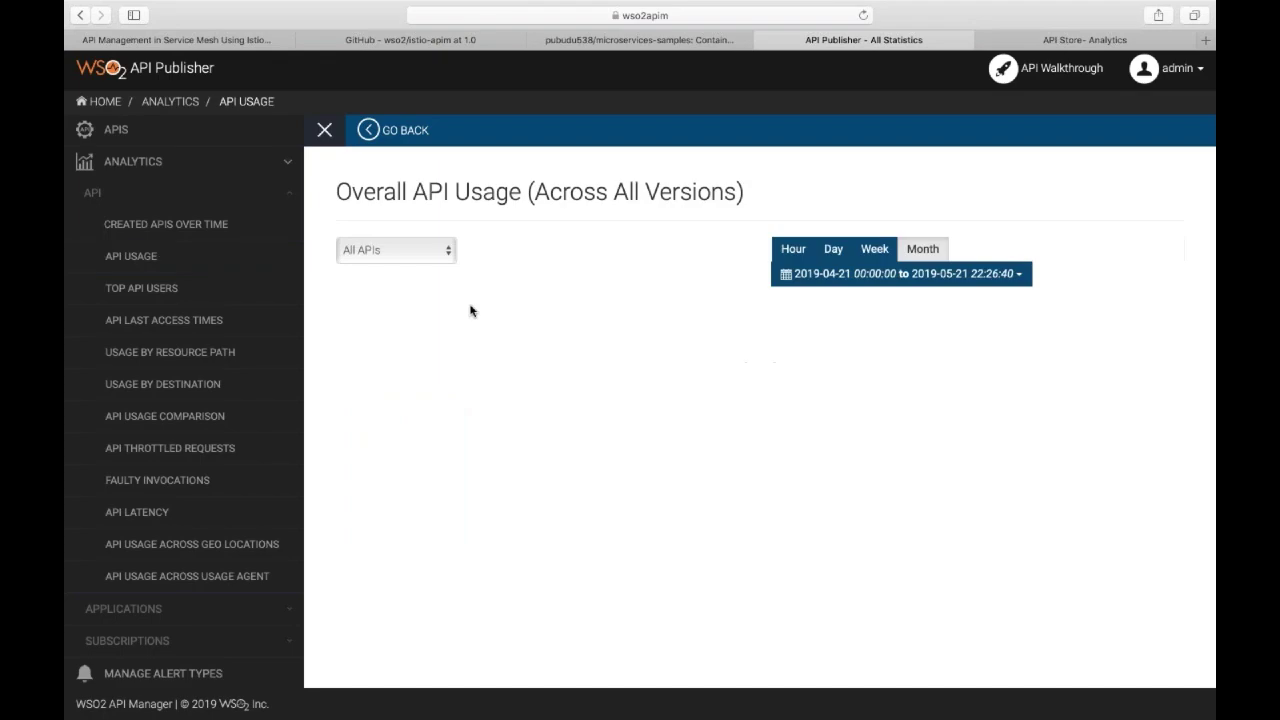
pyautogui.moveTo(727, 352)
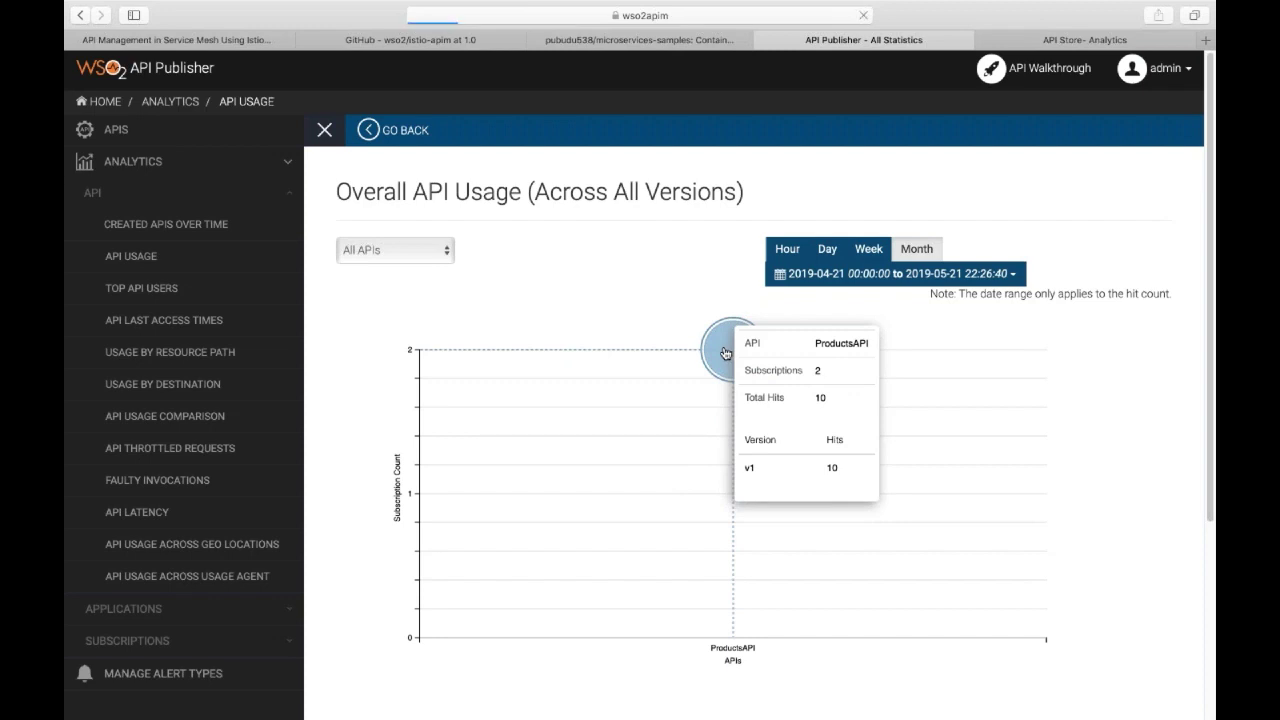
pyautogui.click(725, 353)
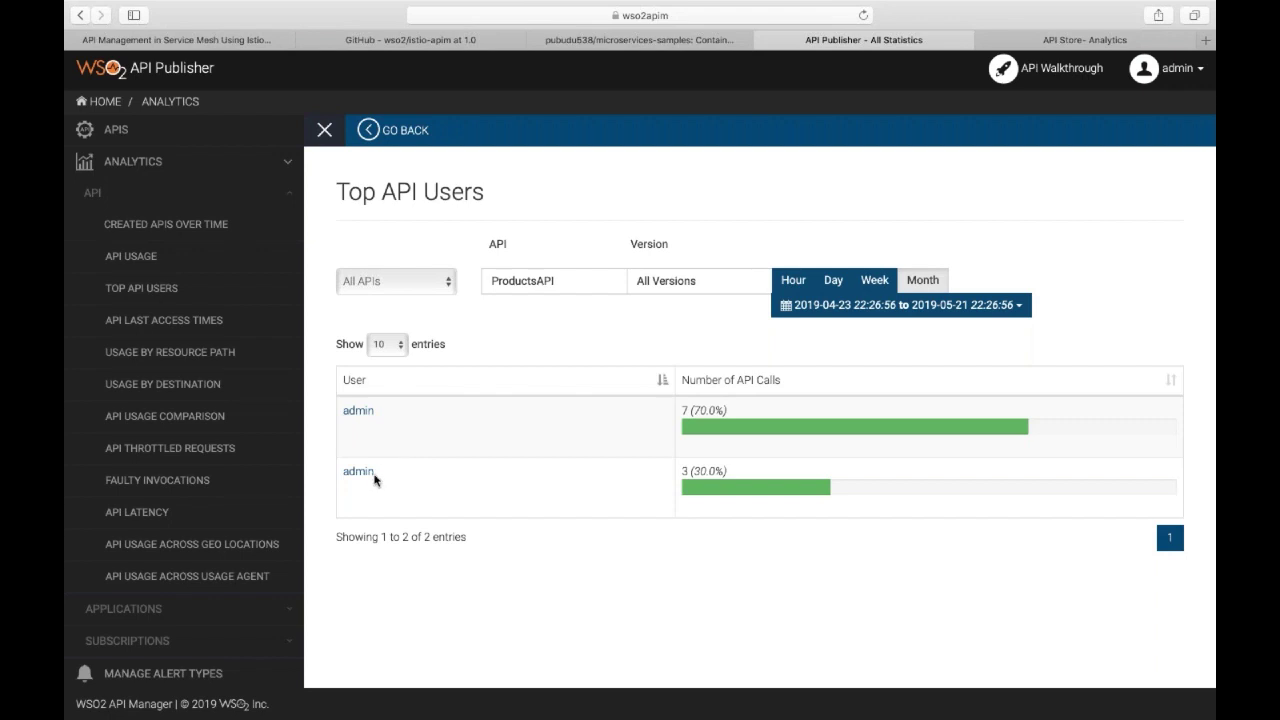
# View the Last Access Times, Resource Path, Destination and API Latency reports for ProductsAPI v1.
pyautogui.click(207, 322)
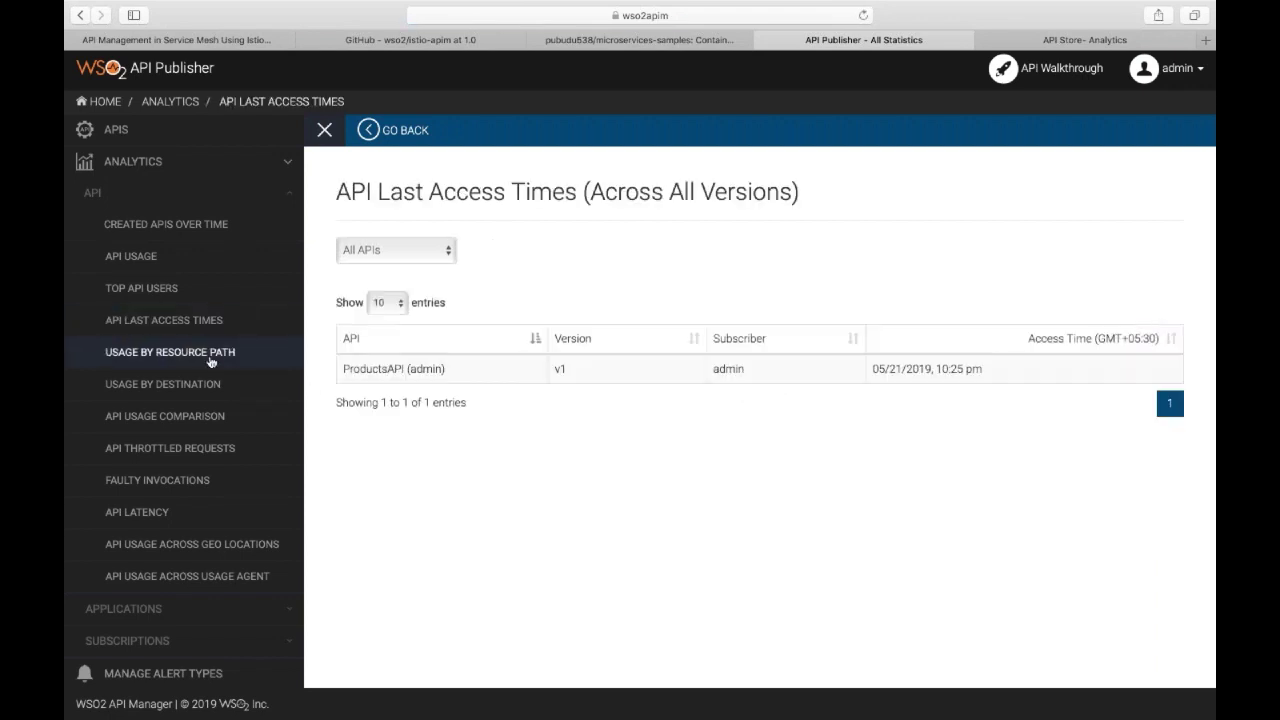
pyautogui.click(200, 364)
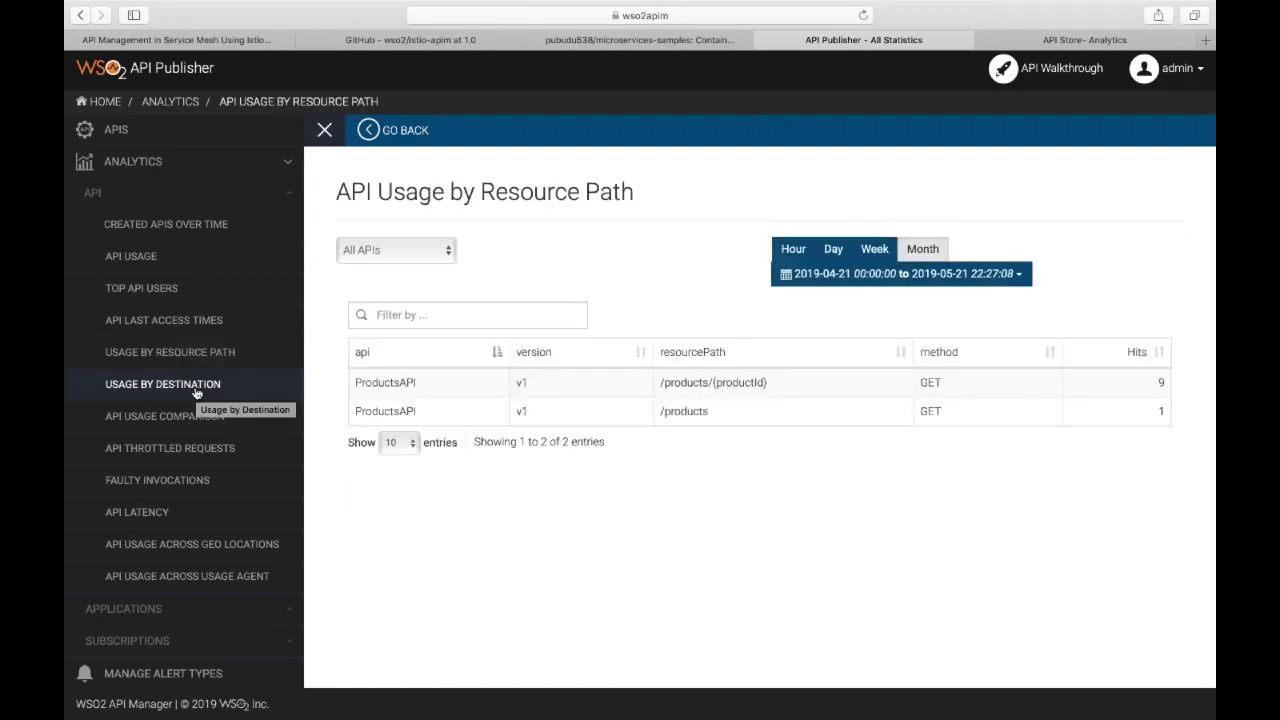
pyautogui.click(196, 392)
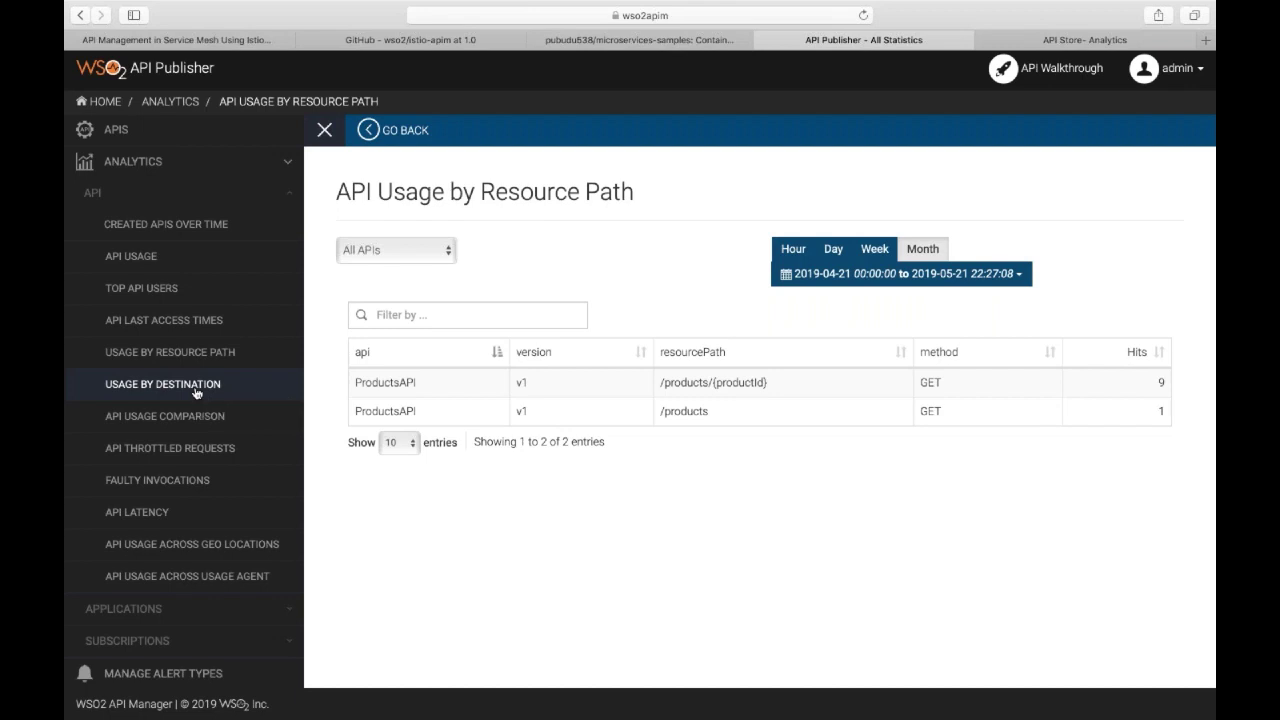
pyautogui.click(196, 511)
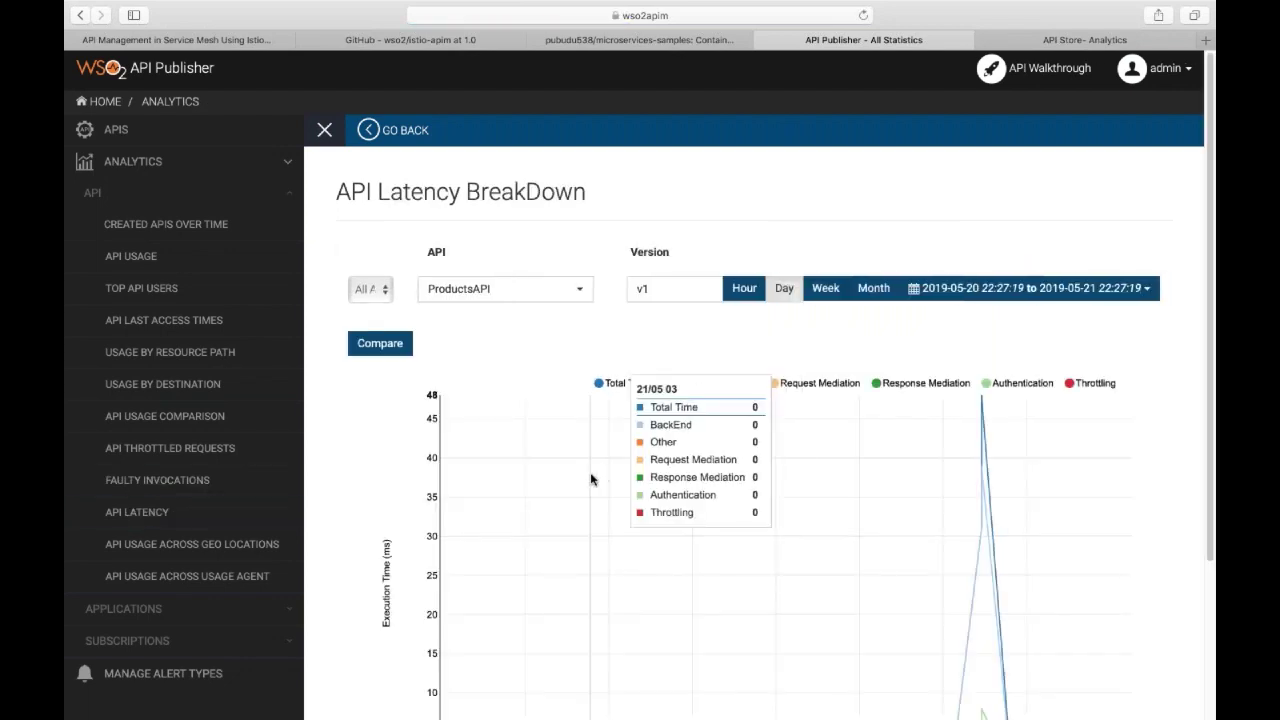
# Scroll through the ProductsAPI v1 latency chart and inspect the 48 ms peak's backend and authentication times.
pyautogui.scroll(-2, 870, 362)
pyautogui.scroll(-2, 870, 360)
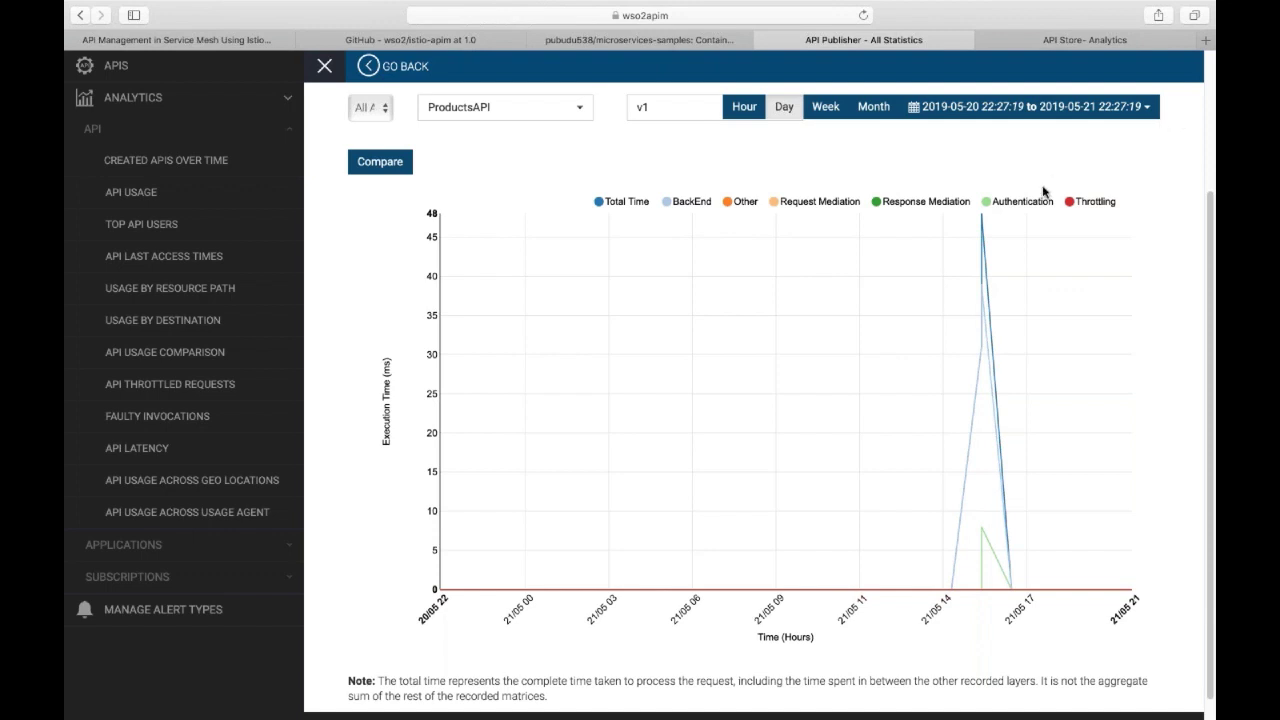
pyautogui.moveTo(981, 219)
pyautogui.scroll(2, 226, 427)
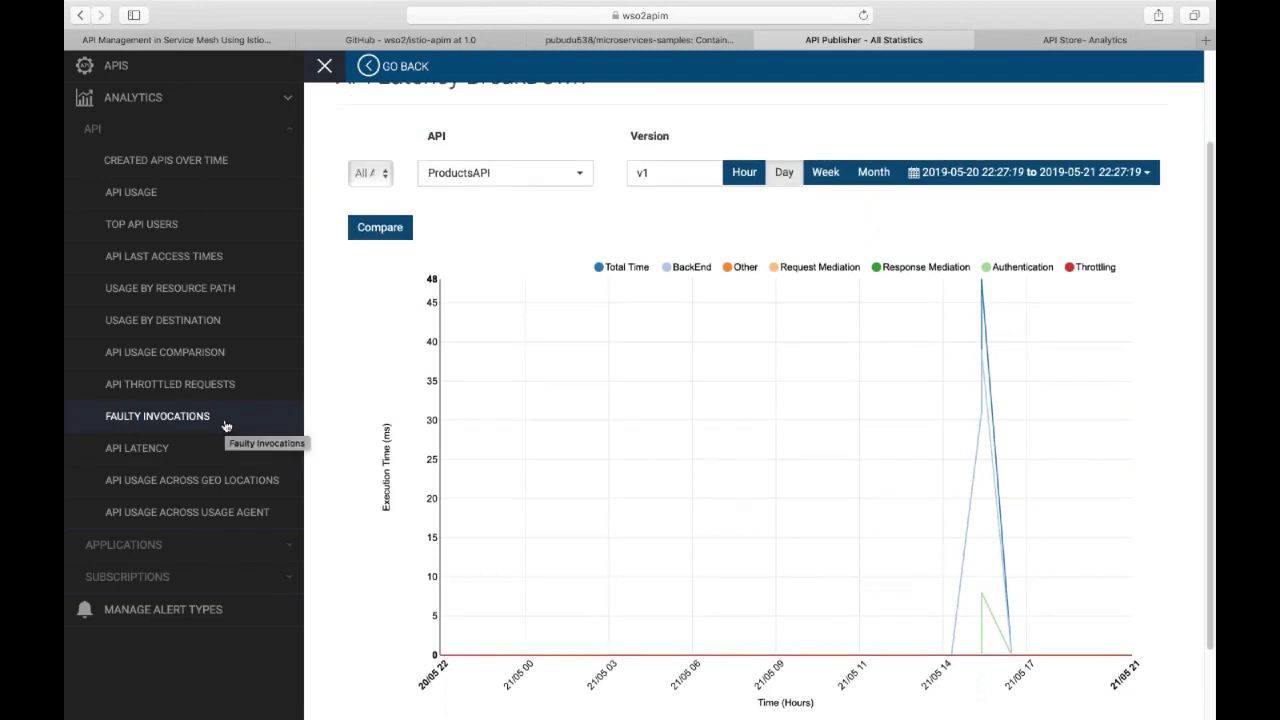
pyautogui.scroll(1, 226, 427)
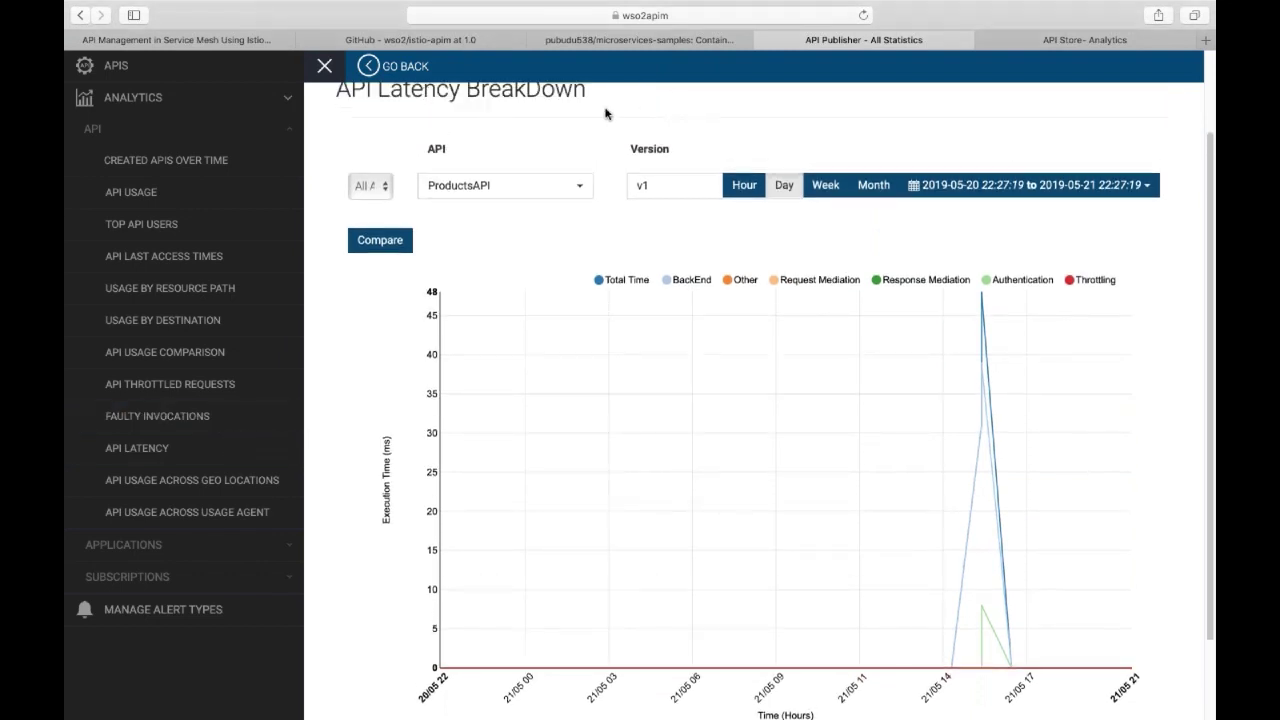
# Present the slide deck full-screen and advance to slide 29, Analytics Process.
pyautogui.click(216, 40)
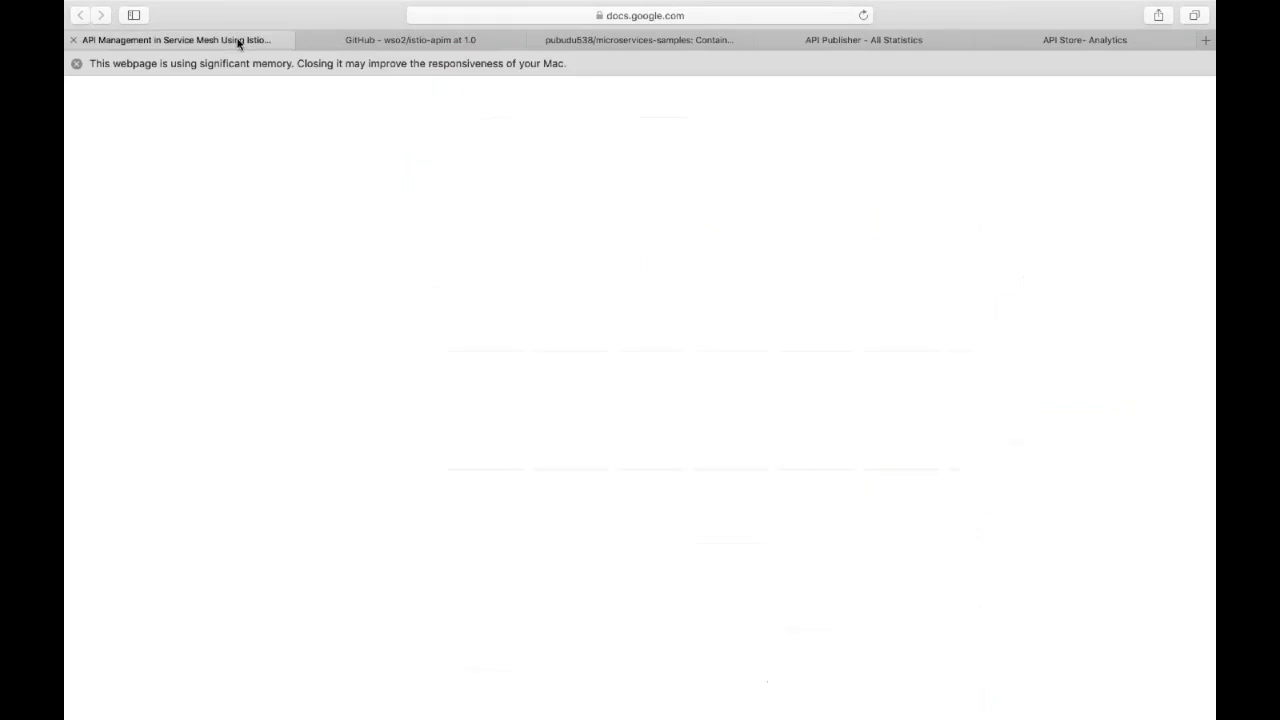
pyautogui.click(1022, 101)
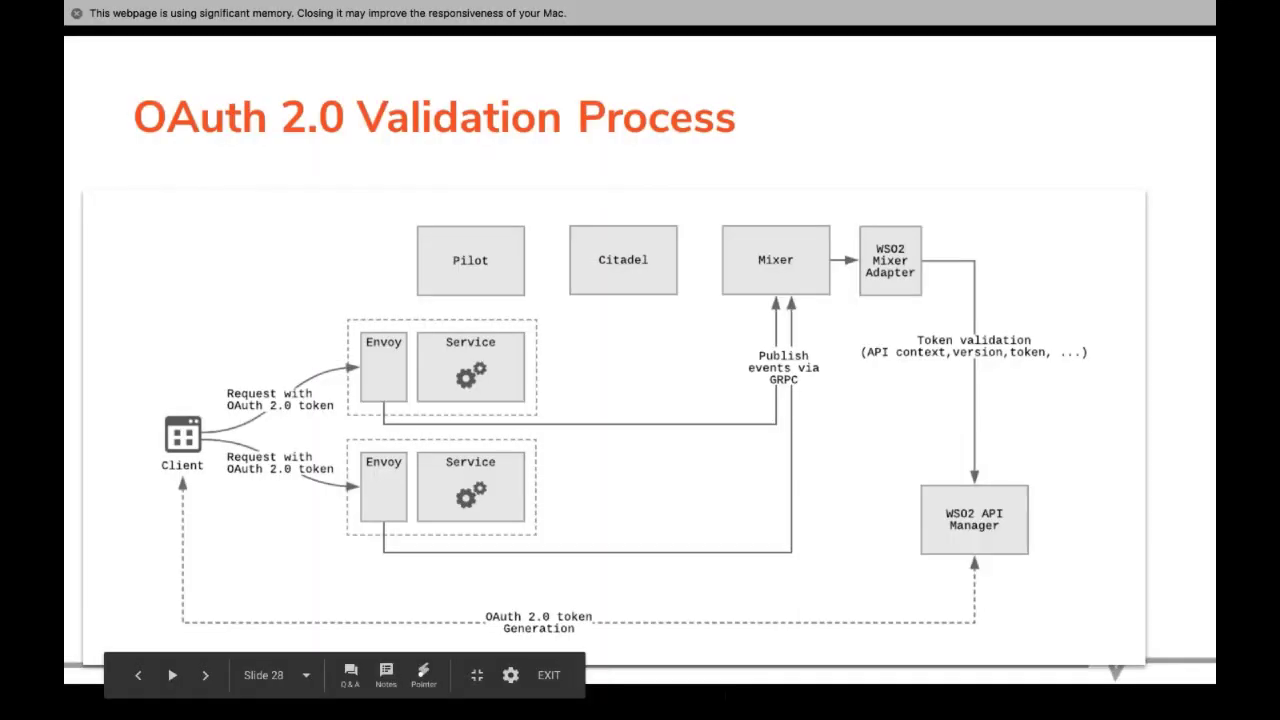
pyautogui.press('Right')
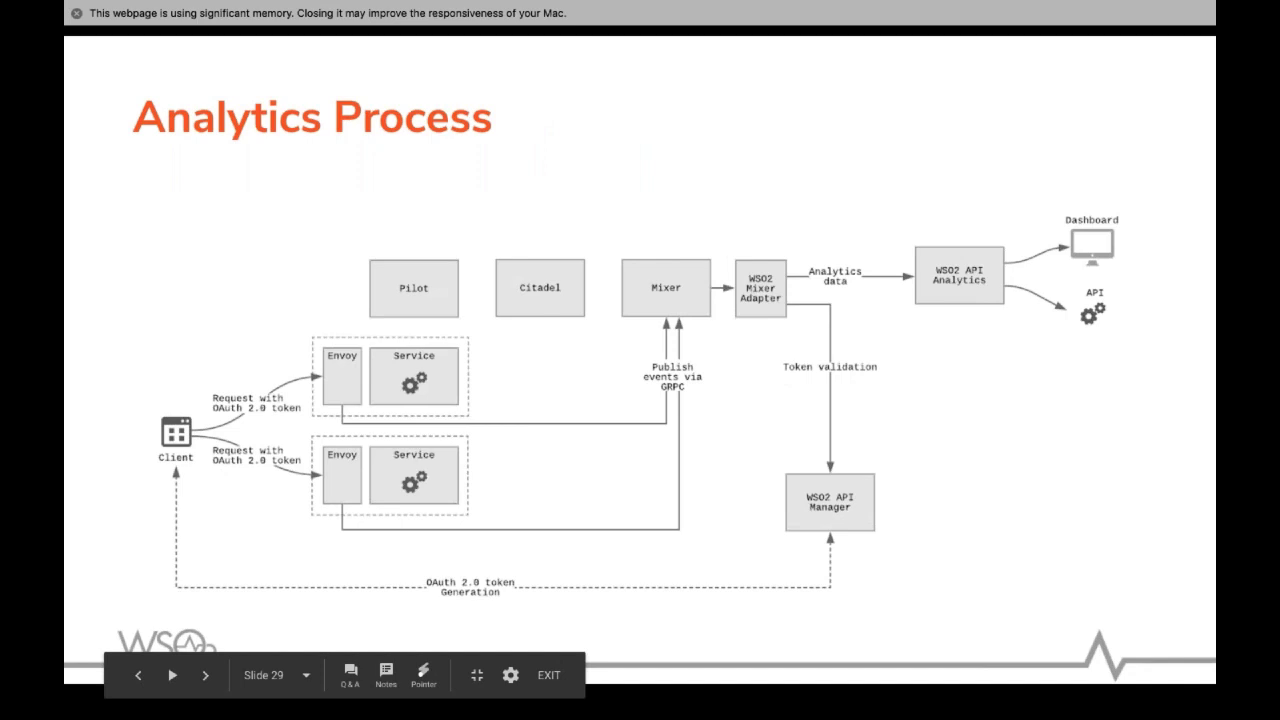